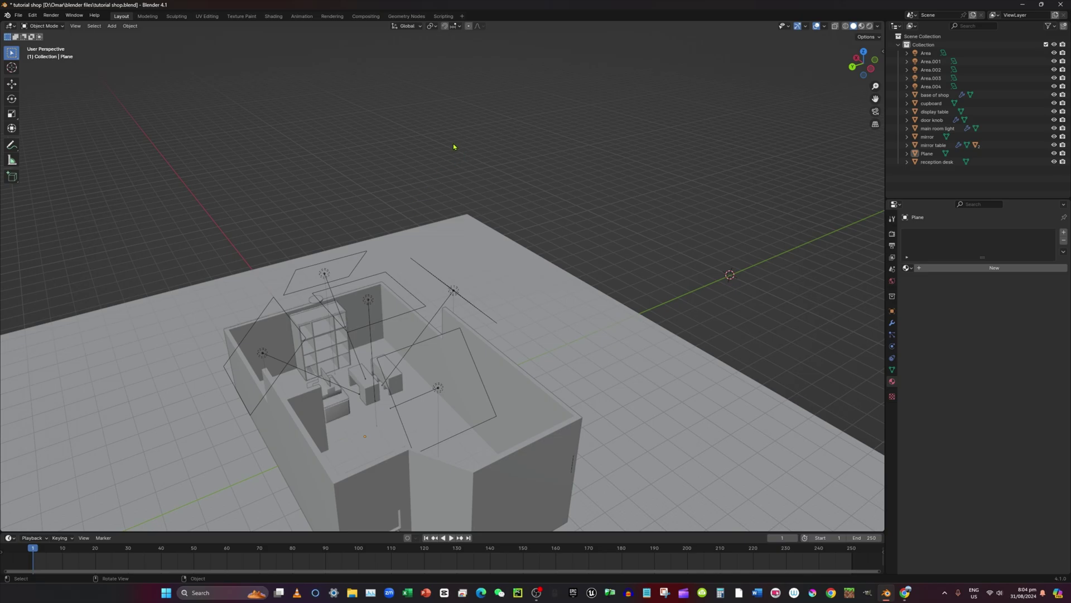
Step: Enable X-ray display, select every object in the shop scene including the ground plane, and scale them all up uniformly
{"action": "scroll", "coordinate": [613, 227], "scroll_direction": "down", "scroll_amount": 9}
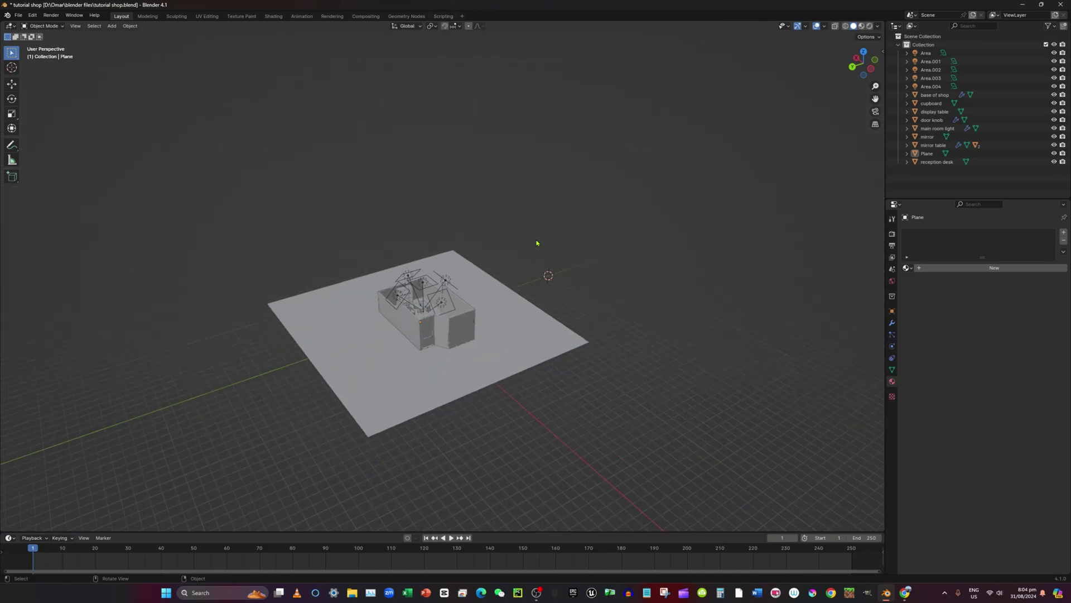
{"action": "scroll", "coordinate": [521, 238], "scroll_direction": "up", "scroll_amount": 1}
{"action": "scroll", "coordinate": [268, 218], "scroll_direction": "up", "scroll_amount": 2}
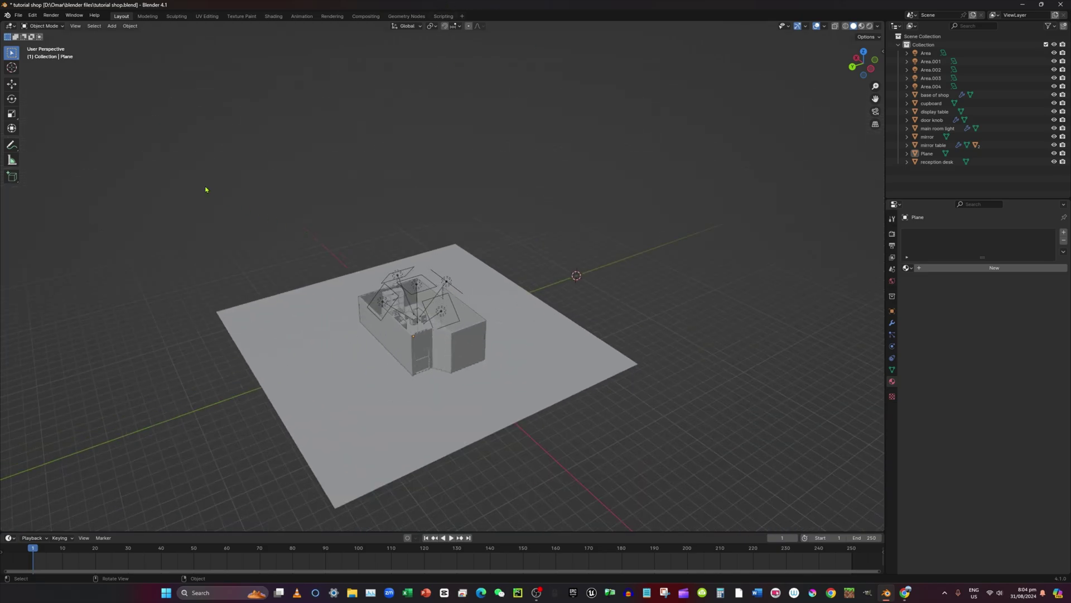
{"action": "left_click_drag", "start_coordinate": [205, 185], "coordinate": [500, 488]}
{"action": "left_click", "coordinate": [835, 25]}
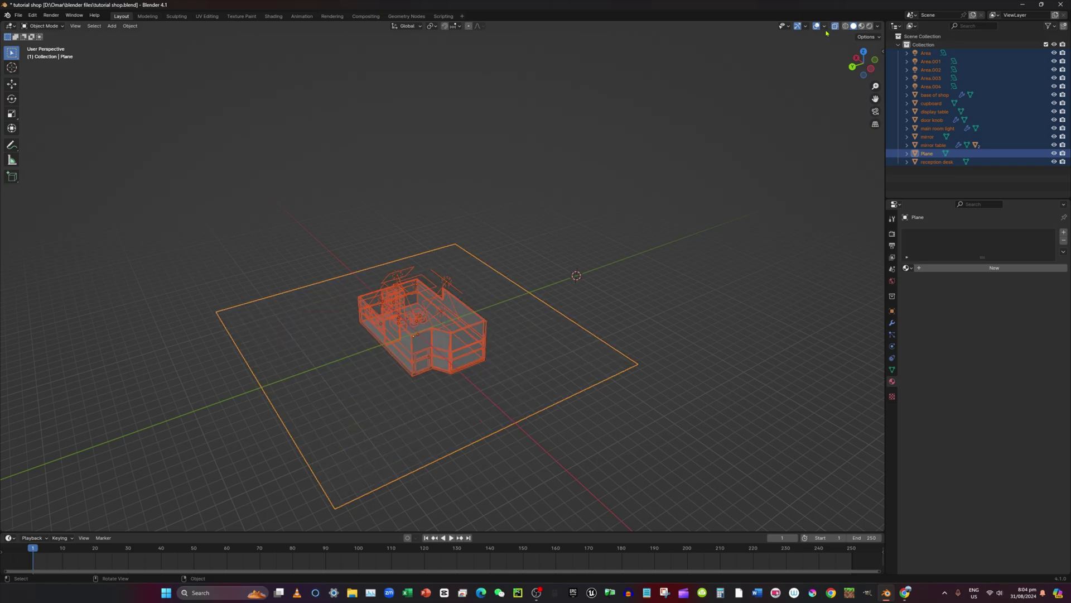
{"action": "mouse_move", "coordinate": [179, 165]}
{"action": "left_mouse_down"}
{"action": "mouse_move", "coordinate": [338, 352]}
{"action": "mouse_move", "coordinate": [650, 487]}
{"action": "left_mouse_up"}
{"action": "key", "text": "s"}
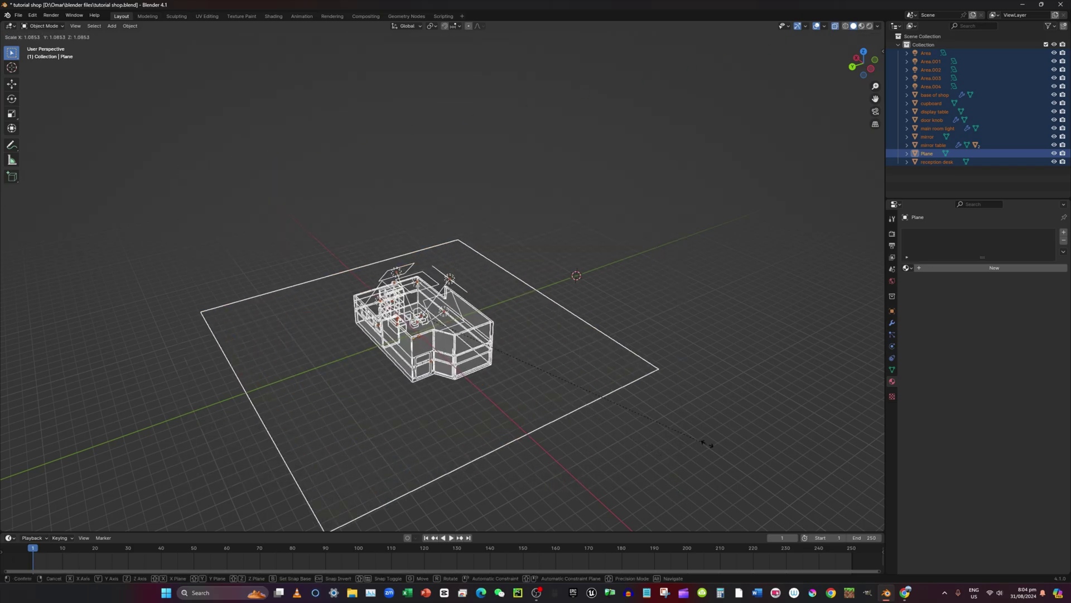
{"action": "left_click", "coordinate": [5, 423]}
Step: Turn off X-ray display so the scaled scene is shown as opaque solids
{"action": "scroll", "coordinate": [437, 341], "scroll_direction": "up", "scroll_amount": 5}
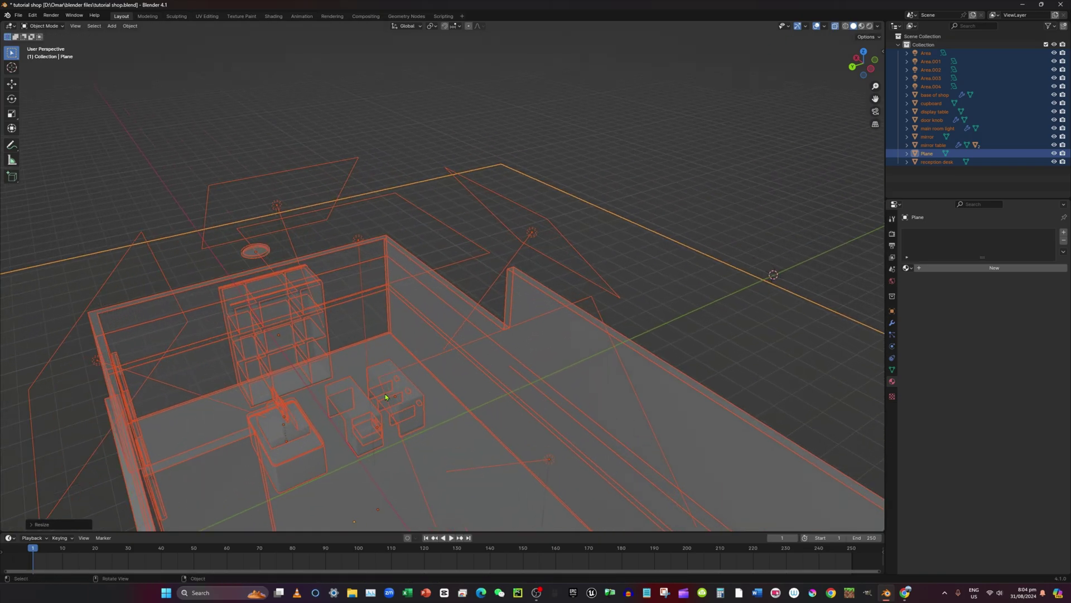
{"action": "scroll", "coordinate": [385, 391], "scroll_direction": "down", "scroll_amount": 3}
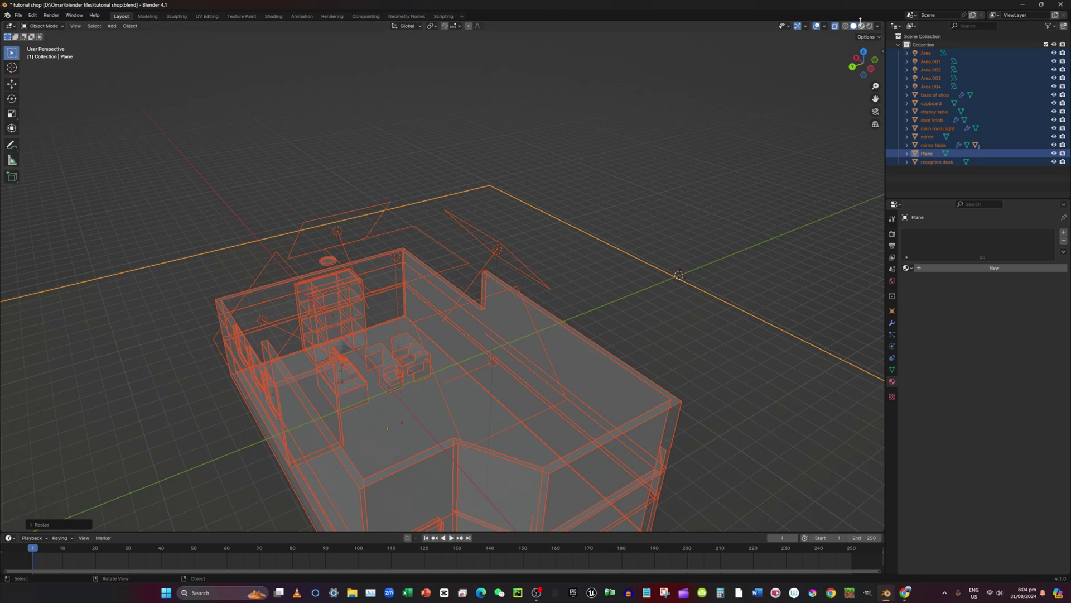
{"action": "left_click", "coordinate": [835, 26]}
{"action": "scroll", "coordinate": [638, 320], "scroll_direction": "down", "scroll_amount": 5}
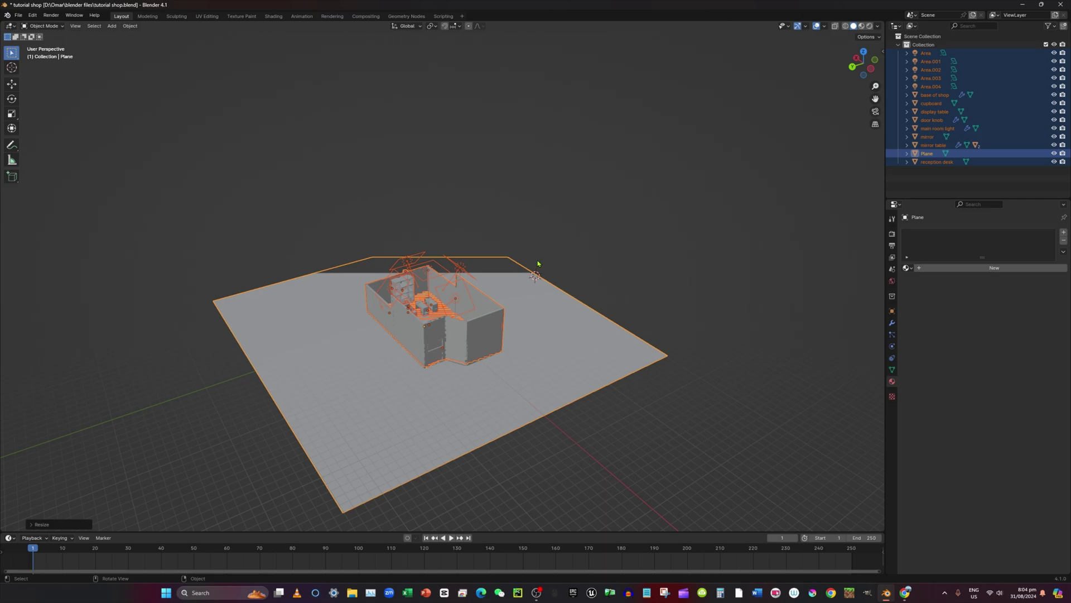
Step: Set the viewport focal length to 95.2 mm and the viewport clip end to 884 m
{"action": "scroll", "coordinate": [538, 263], "scroll_direction": "up", "scroll_amount": 1}
{"action": "key", "text": "n"}
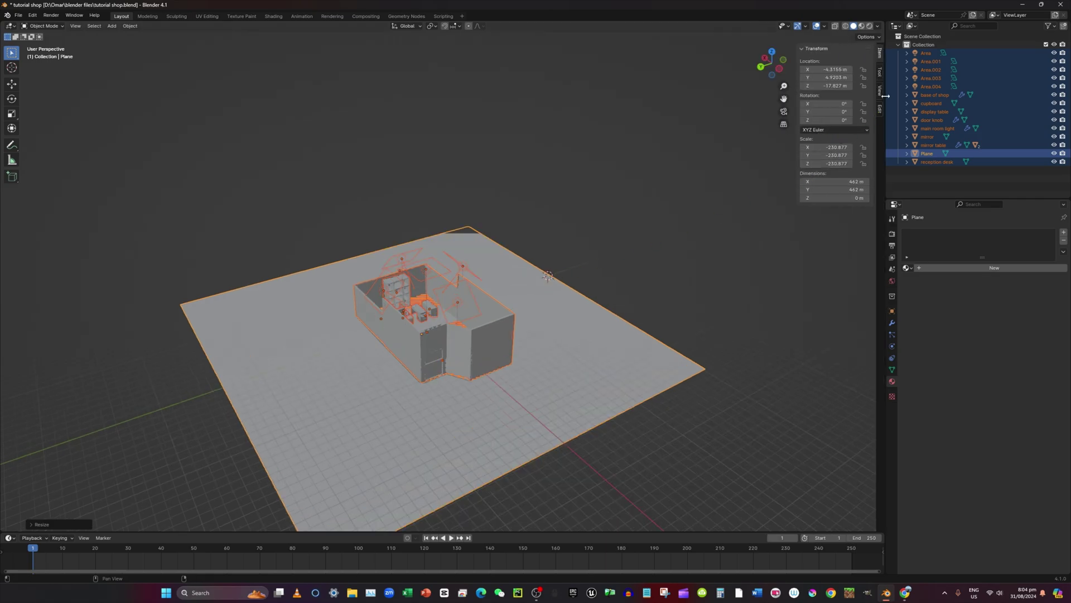
{"action": "left_click", "coordinate": [880, 89]}
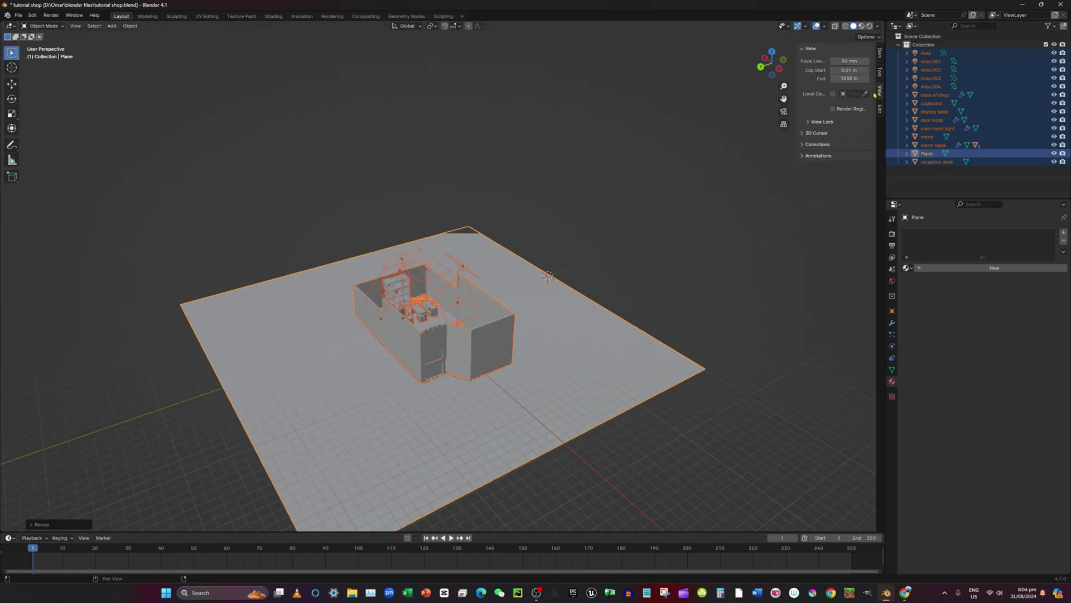
{"action": "mouse_move", "coordinate": [850, 61]}
{"action": "left_mouse_down"}
{"action": "mouse_move", "coordinate": [821, 60]}
{"action": "mouse_move", "coordinate": [859, 69]}
{"action": "left_mouse_up"}
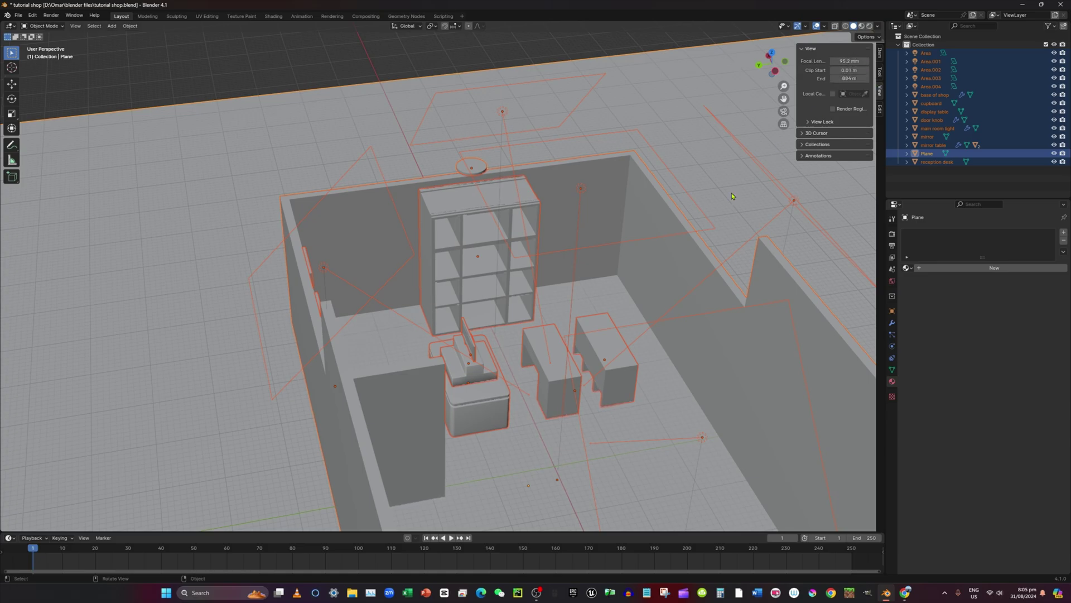
Step: Set the viewport clip end to 1012 m and check how the shop and ground plane display
{"action": "scroll", "coordinate": [638, 306], "scroll_direction": "down", "scroll_amount": 10}
{"action": "scroll", "coordinate": [637, 306], "scroll_direction": "up", "scroll_amount": 2}
{"action": "scroll", "coordinate": [638, 306], "scroll_direction": "down", "scroll_amount": 1}
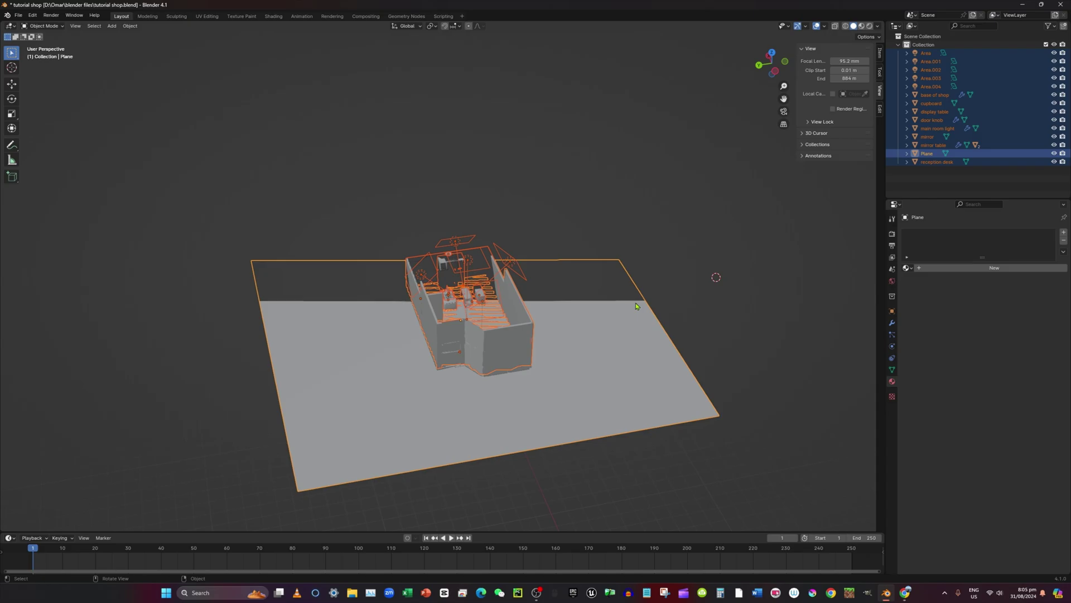
{"action": "left_click_drag", "start_coordinate": [854, 80], "coordinate": [878, 80]}
{"action": "scroll", "coordinate": [607, 298], "scroll_direction": "up", "scroll_amount": 6}
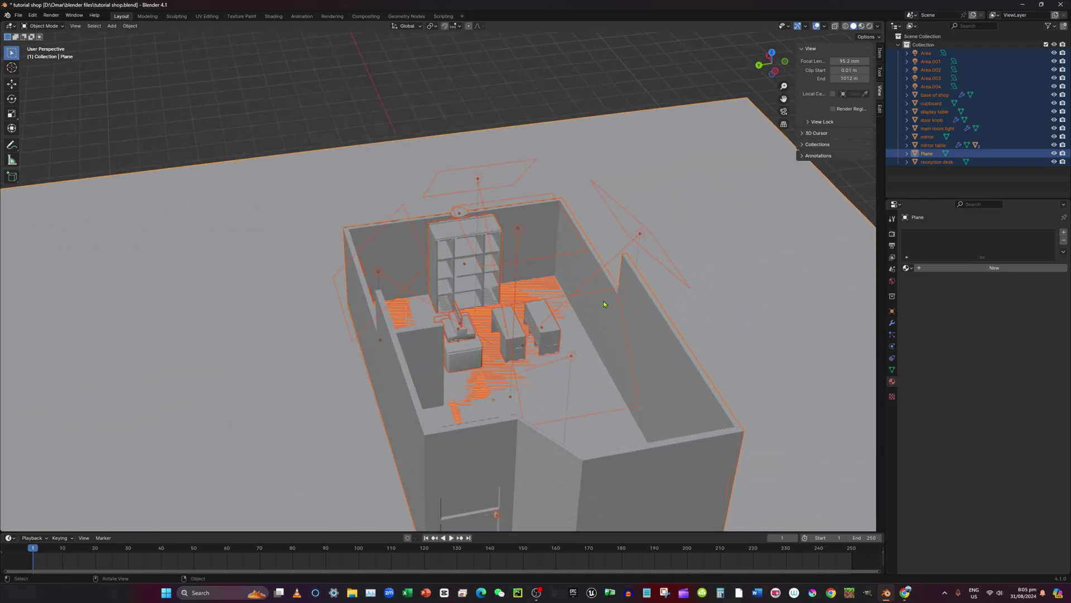
{"action": "mouse_move", "coordinate": [608, 298]}
{"action": "middle_mouse_down"}
{"action": "mouse_move", "coordinate": [638, 279]}
{"action": "mouse_move", "coordinate": [625, 296]}
{"action": "middle_mouse_up"}
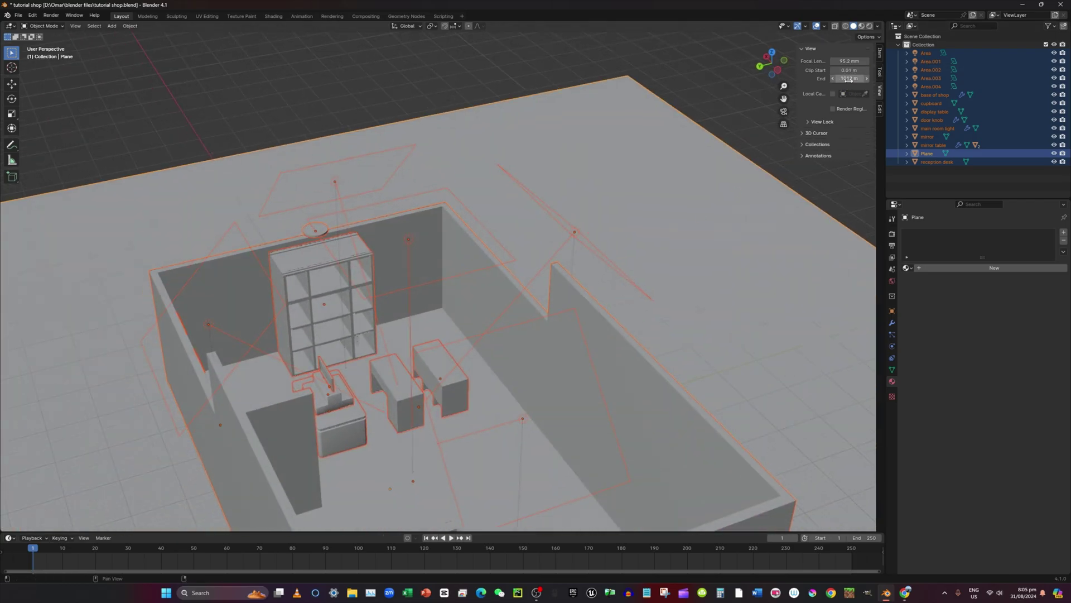
Step: Deselect all objects and set the viewport clip end to 1152 m
{"action": "key", "text": "alt+a"}
{"action": "scroll", "coordinate": [664, 240], "scroll_direction": "down", "scroll_amount": 10}
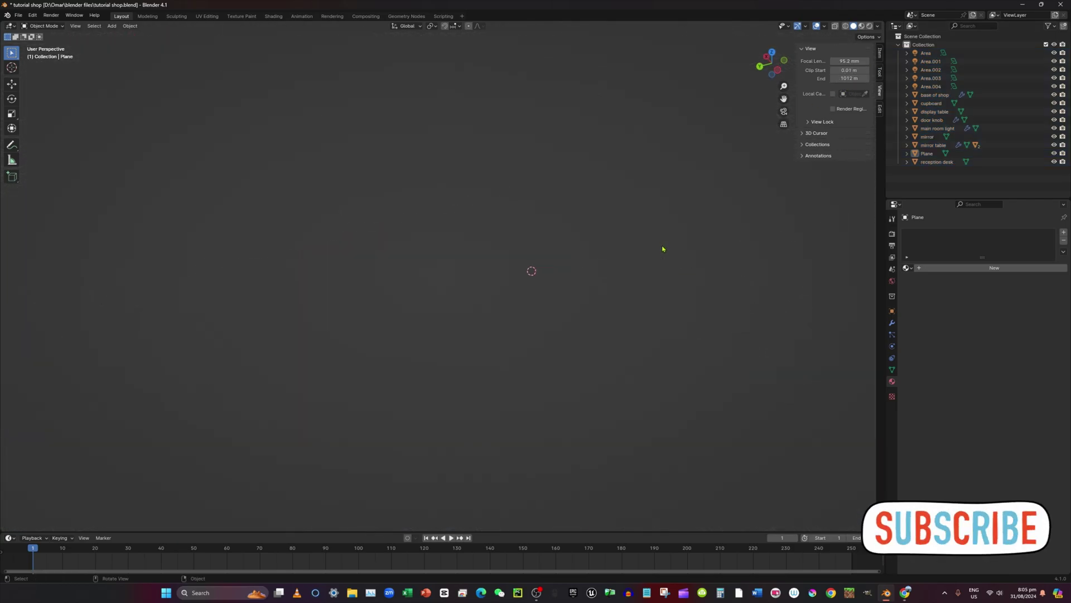
{"action": "scroll", "coordinate": [678, 252], "scroll_direction": "up", "scroll_amount": 8}
{"action": "scroll", "coordinate": [631, 263], "scroll_direction": "down", "scroll_amount": 2}
{"action": "scroll", "coordinate": [558, 323], "scroll_direction": "up", "scroll_amount": 3}
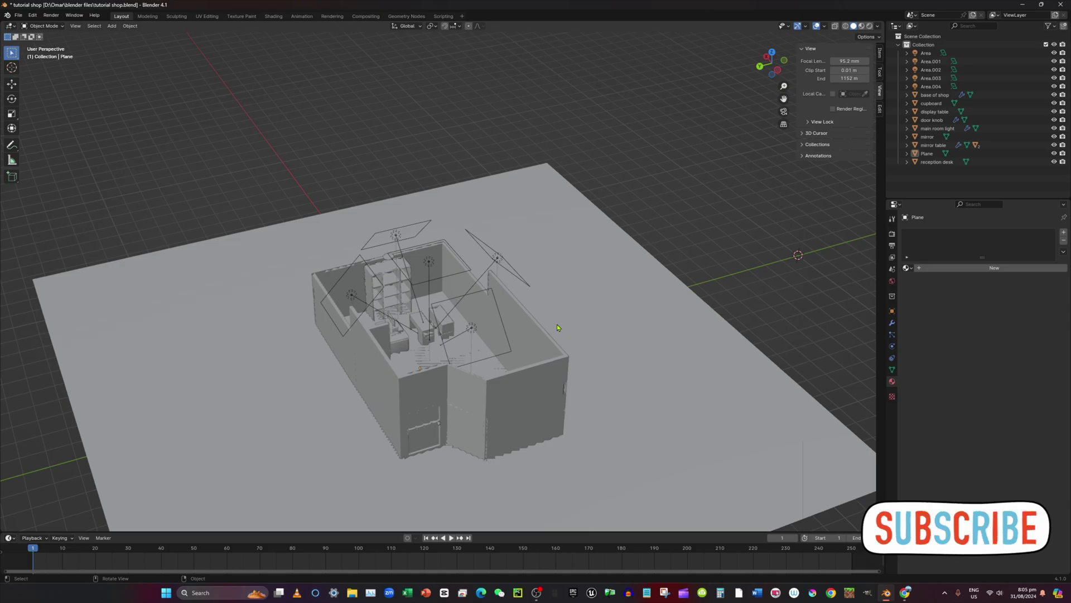
{"action": "scroll", "coordinate": [567, 324], "scroll_direction": "up", "scroll_amount": 5}
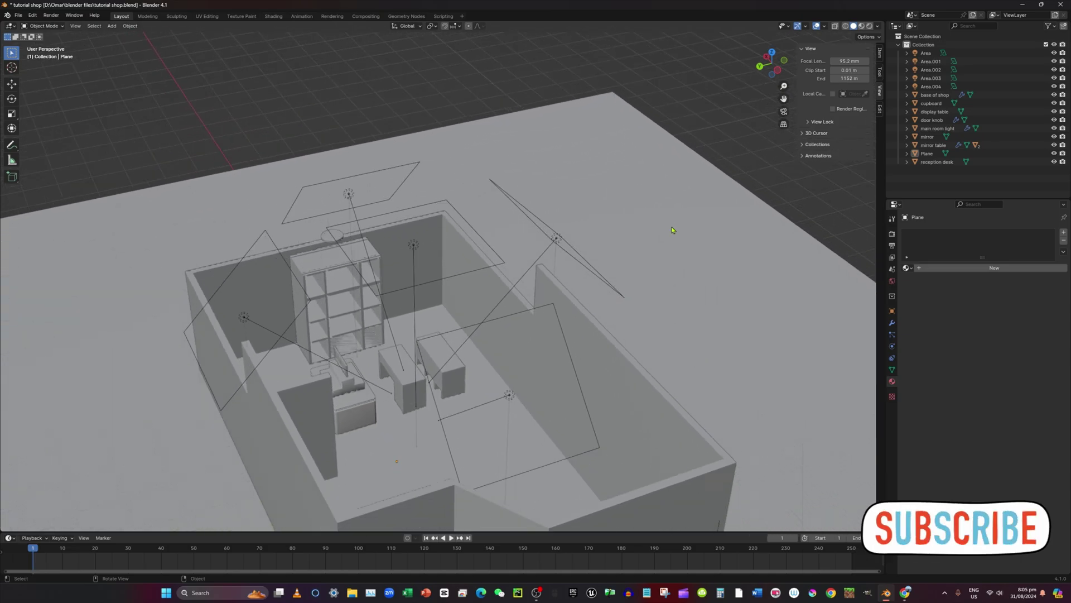
Step: Hide and reopen the viewport sidebar, and undo the recent deselection of the objects
{"action": "key", "text": "n"}
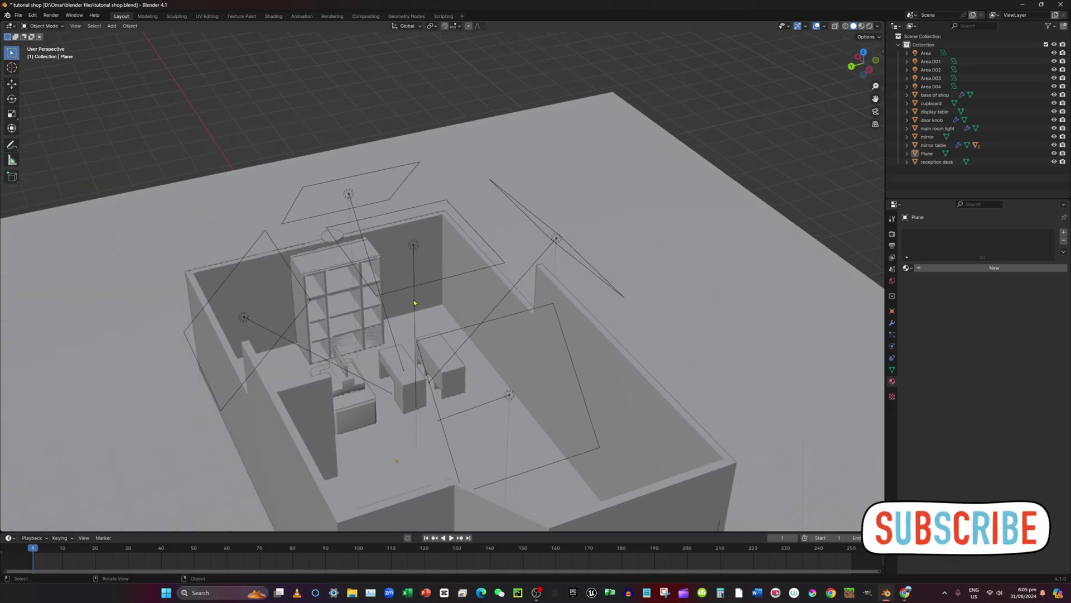
{"action": "scroll", "coordinate": [414, 303], "scroll_direction": "down", "scroll_amount": 1}
{"action": "scroll", "coordinate": [441, 339], "scroll_direction": "up", "scroll_amount": 3}
{"action": "scroll", "coordinate": [450, 340], "scroll_direction": "down", "scroll_amount": 1}
{"action": "key", "text": "n"}
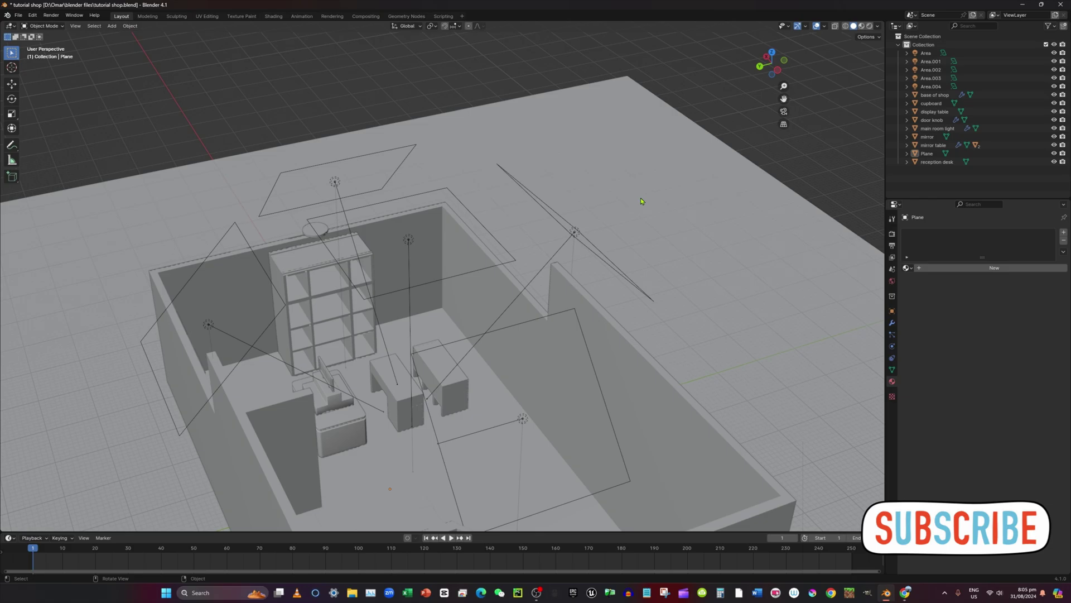
{"action": "key", "text": "ctrl+z"}
{"action": "key", "text": "ctrl+z"}
{"action": "key", "text": "ctrl+z"}
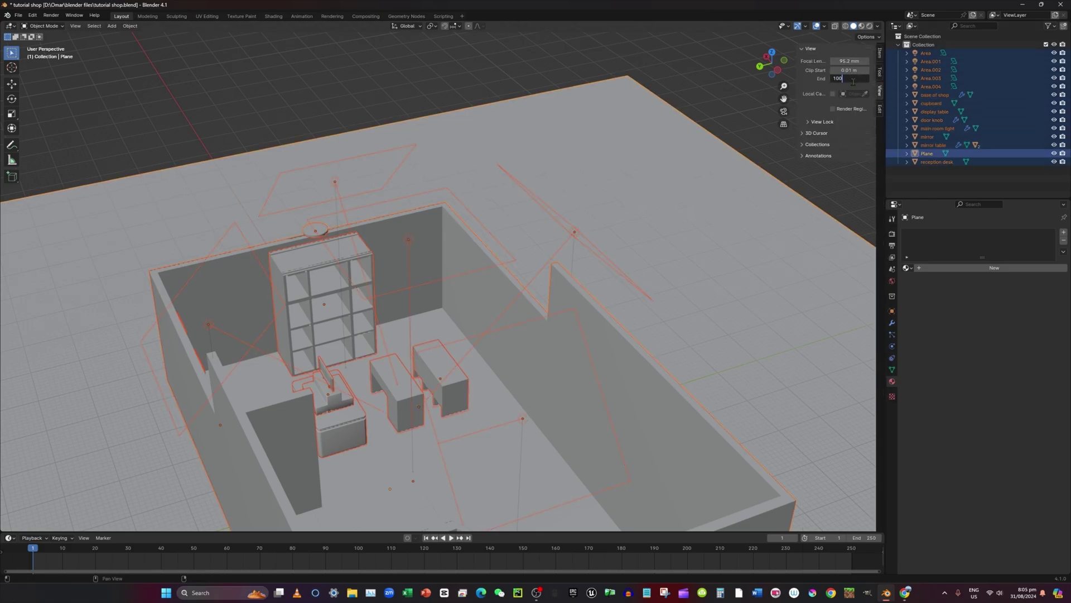
Step: Set the viewport clip end to 1000 m
{"action": "key", "text": "Return"}
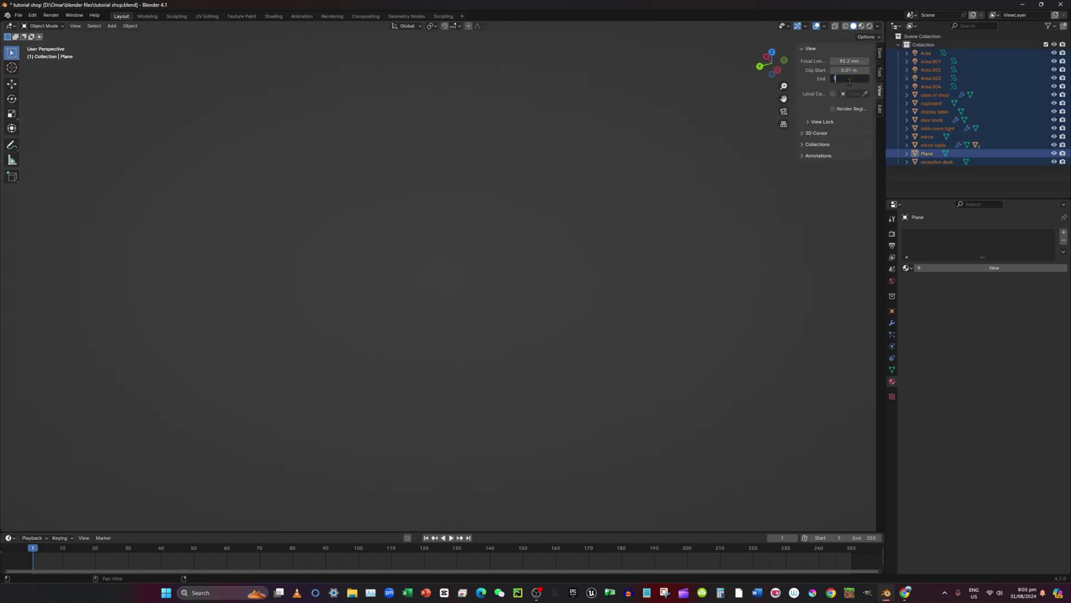
{"action": "key", "text": "Return"}
{"action": "scroll", "coordinate": [712, 122], "scroll_direction": "down", "scroll_amount": 4}
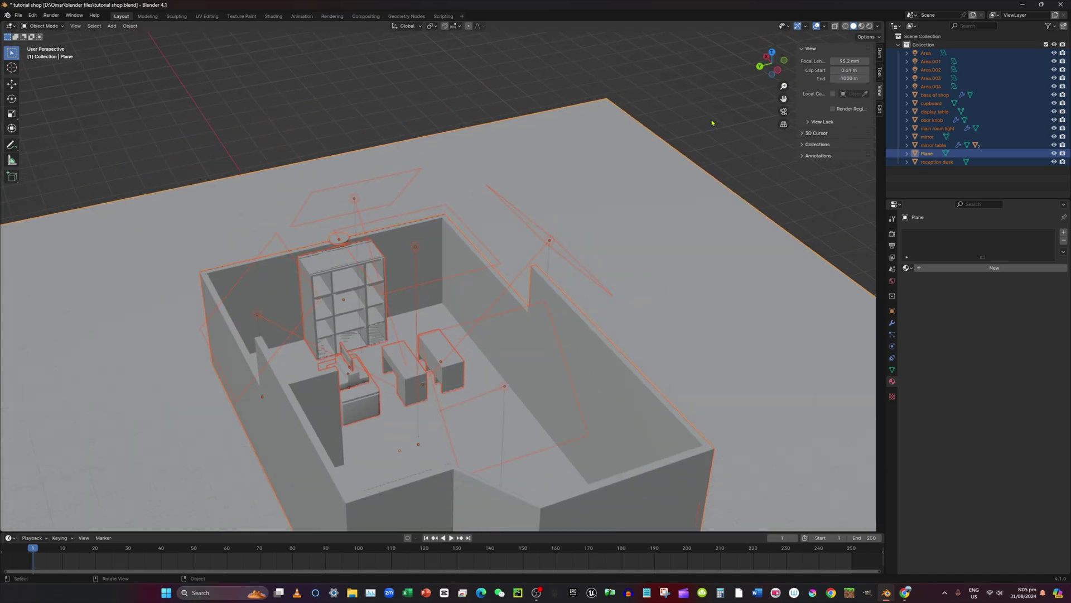
{"action": "scroll", "coordinate": [688, 150], "scroll_direction": "up", "scroll_amount": 3}
Step: Deselect all objects and hide the viewport sidebar
{"action": "left_click", "coordinate": [660, 129]}
{"action": "middle_click_drag", "start_coordinate": [474, 184], "coordinate": [497, 182]}
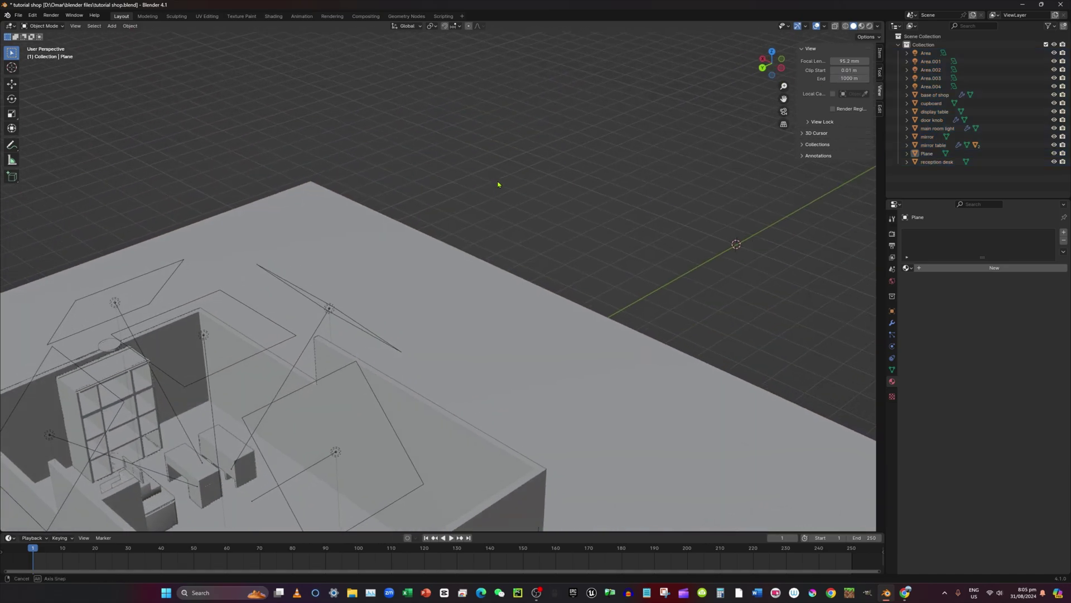
{"action": "middle_click_drag", "start_coordinate": [335, 315], "coordinate": [461, 224], "text": "shift"}
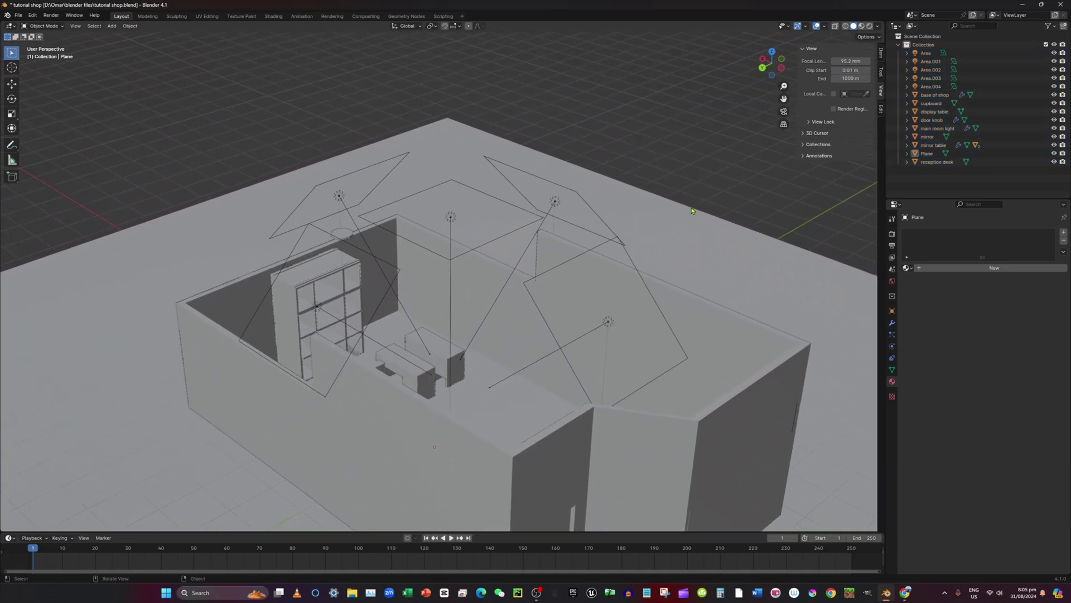
{"action": "key", "text": "n"}
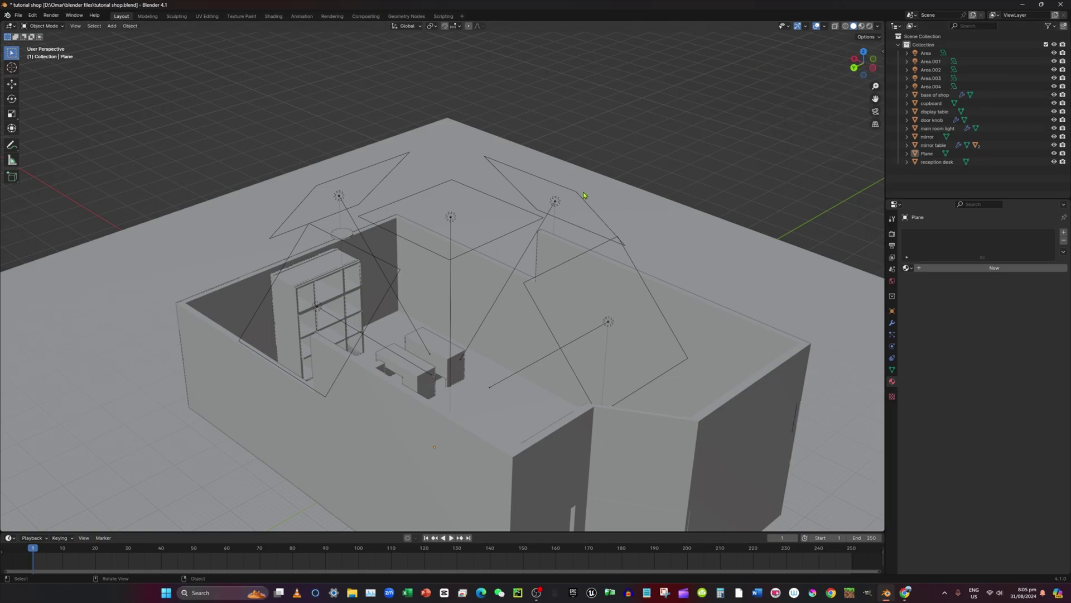
{"action": "scroll", "coordinate": [488, 299], "scroll_direction": "down", "scroll_amount": 1}
{"action": "mouse_move", "coordinate": [494, 304]}
{"action": "middle_mouse_down"}
{"action": "mouse_move", "coordinate": [471, 337]}
{"action": "mouse_move", "coordinate": [503, 311]}
{"action": "middle_mouse_up"}
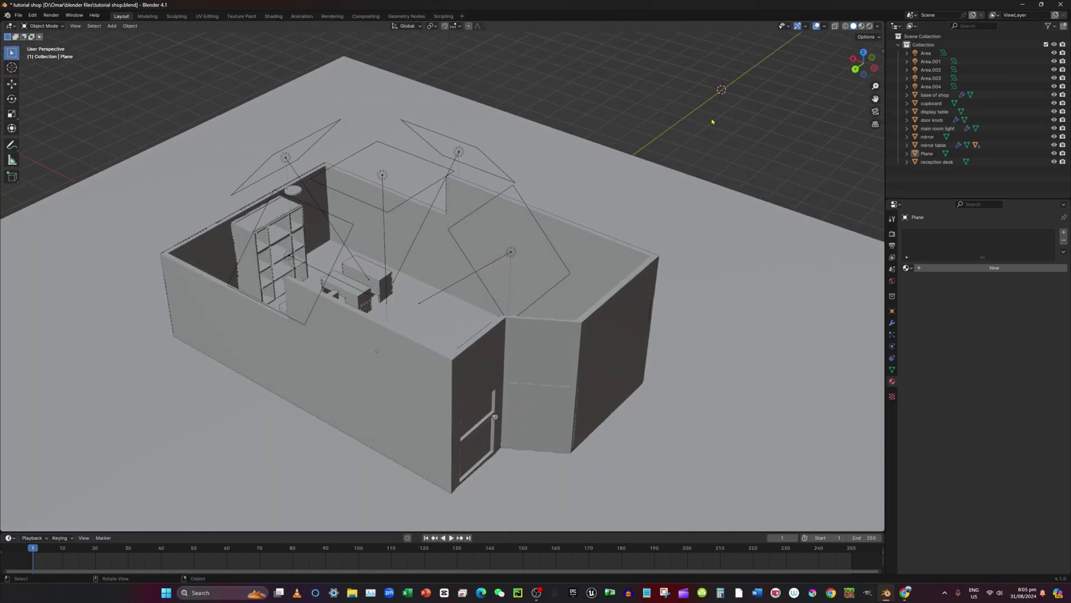
Step: Switch the viewport to Rendered shading and view the shop's exterior from the front corner
{"action": "left_click", "coordinate": [870, 27]}
{"action": "scroll", "coordinate": [554, 404], "scroll_direction": "down", "scroll_amount": 2}
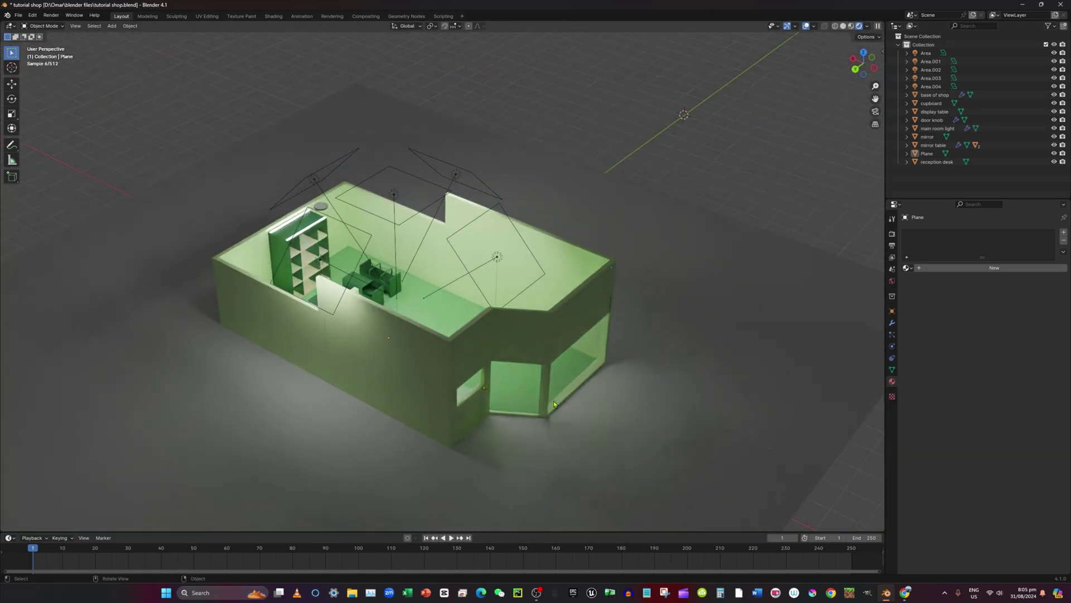
{"action": "middle_click_drag", "start_coordinate": [554, 404], "coordinate": [449, 186]}
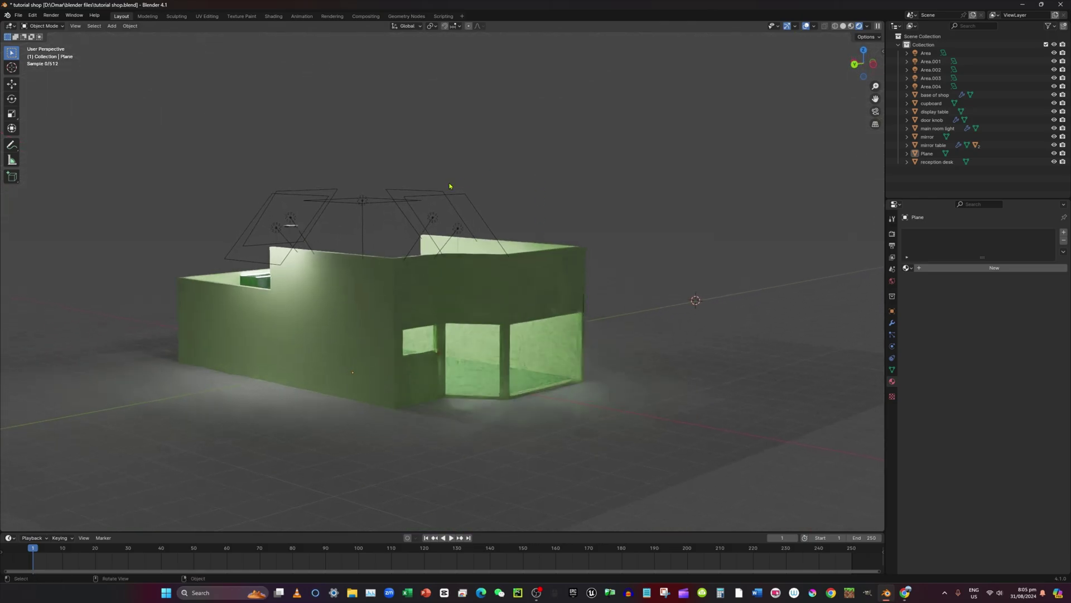
{"action": "left_click", "coordinate": [466, 221]}
{"action": "left_click", "coordinate": [112, 25]}
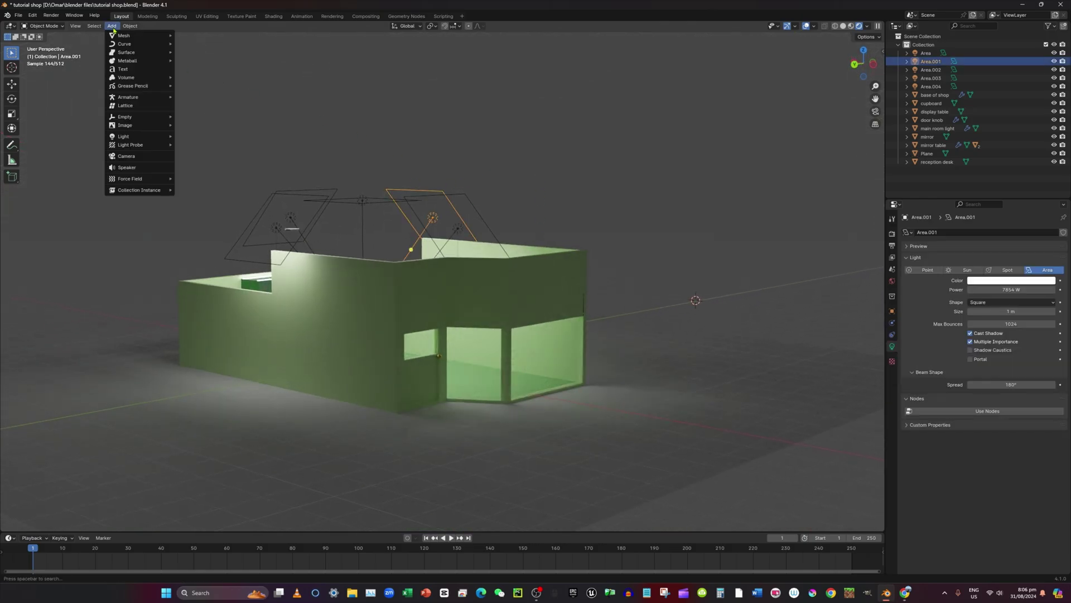
{"action": "mouse_move", "coordinate": [128, 39]}
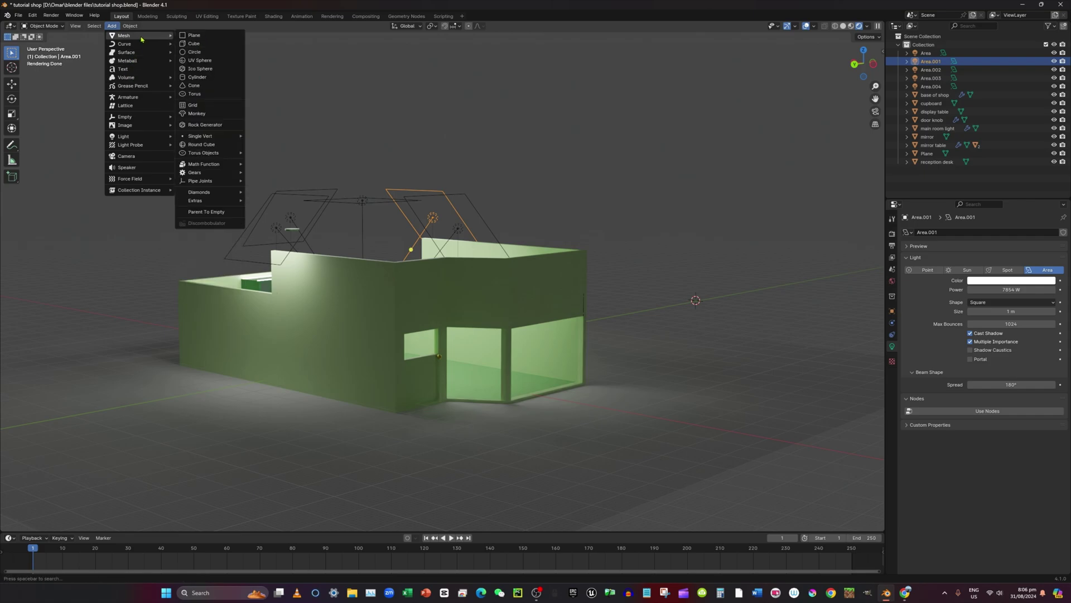
{"action": "left_click", "coordinate": [111, 26]}
Step: Add a new area light to the scene
{"action": "key", "text": "shift+a"}
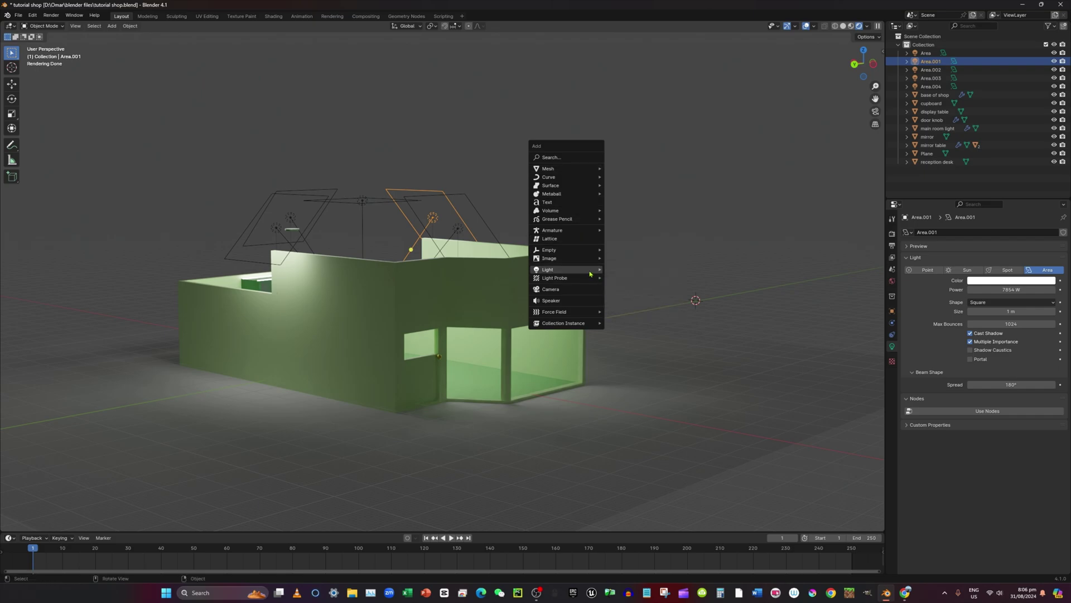
{"action": "mouse_move", "coordinate": [583, 272]}
{"action": "left_click", "coordinate": [642, 298]}
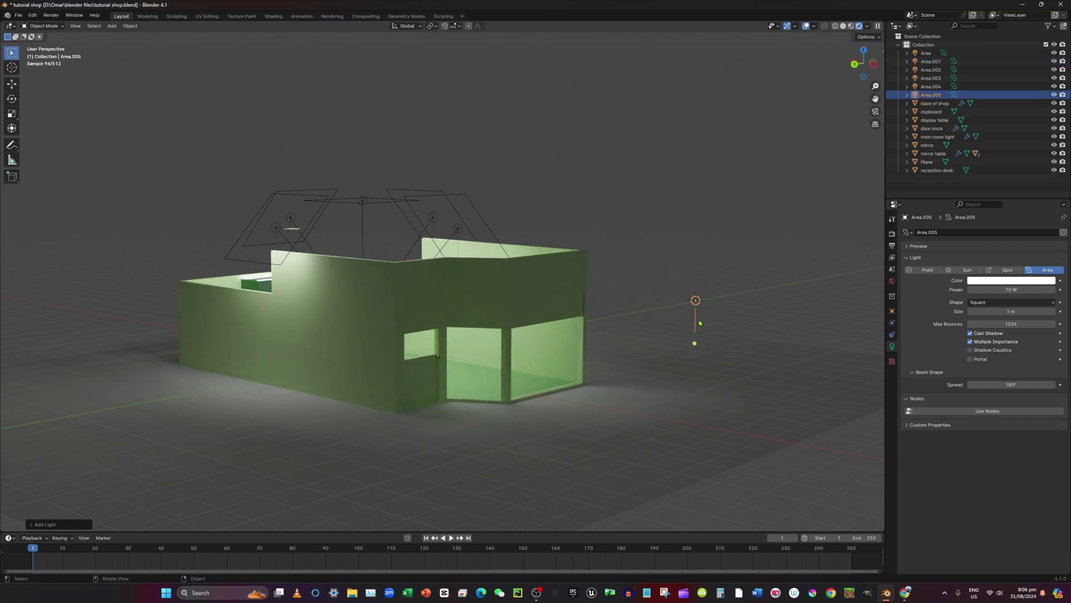
Step: Move the new area light along the Y axis from beside the building to the shop
{"action": "middle_click_drag", "start_coordinate": [698, 318], "coordinate": [688, 365]}
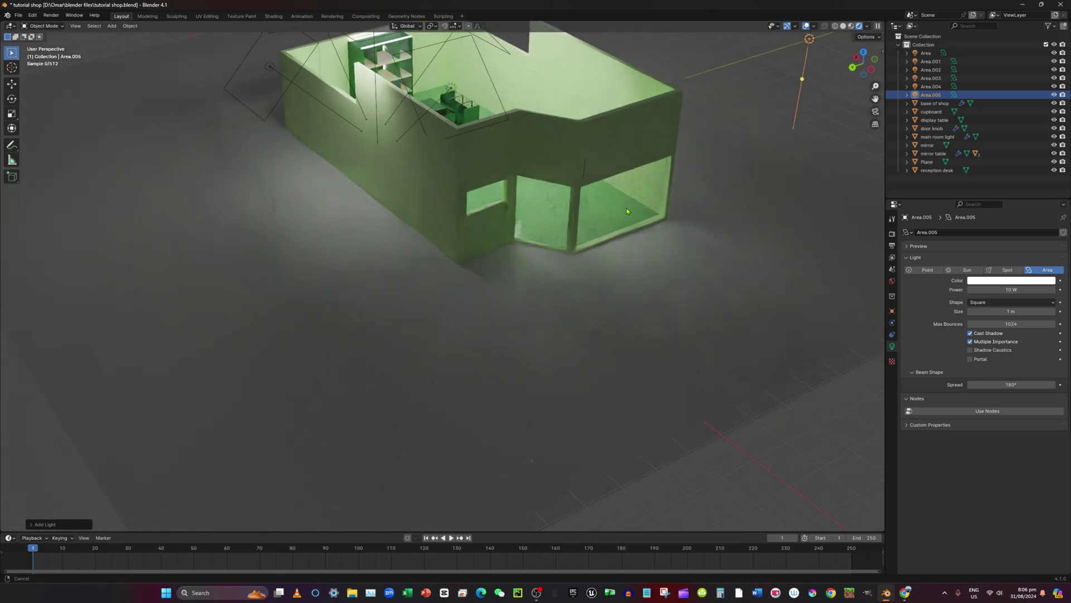
{"action": "middle_click_drag", "start_coordinate": [669, 234], "coordinate": [325, 358], "text": "shift"}
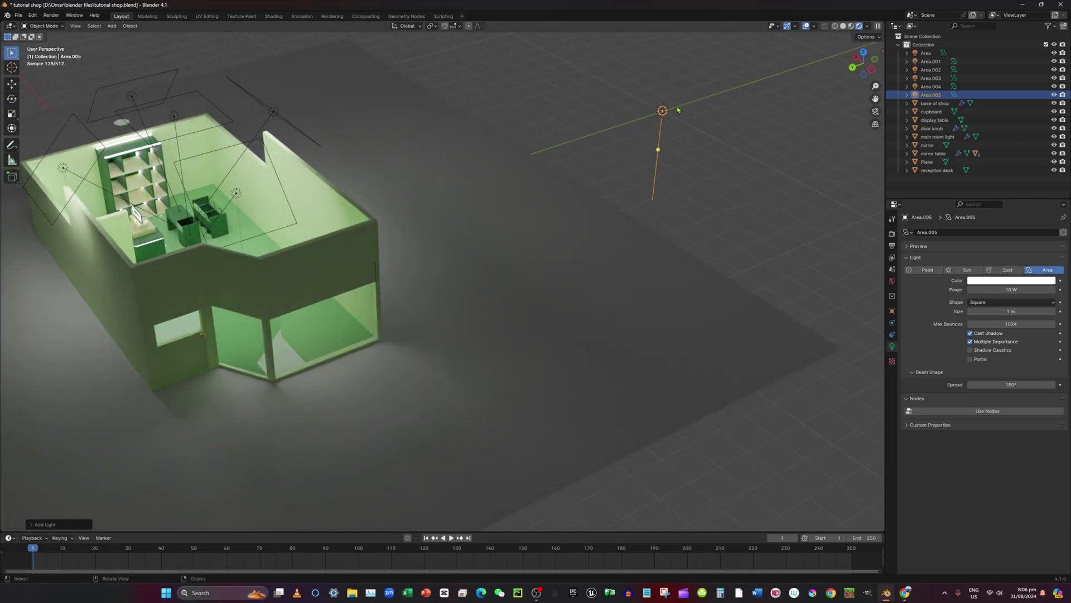
{"action": "middle_click_drag", "start_coordinate": [540, 159], "coordinate": [755, 134], "text": "shift"}
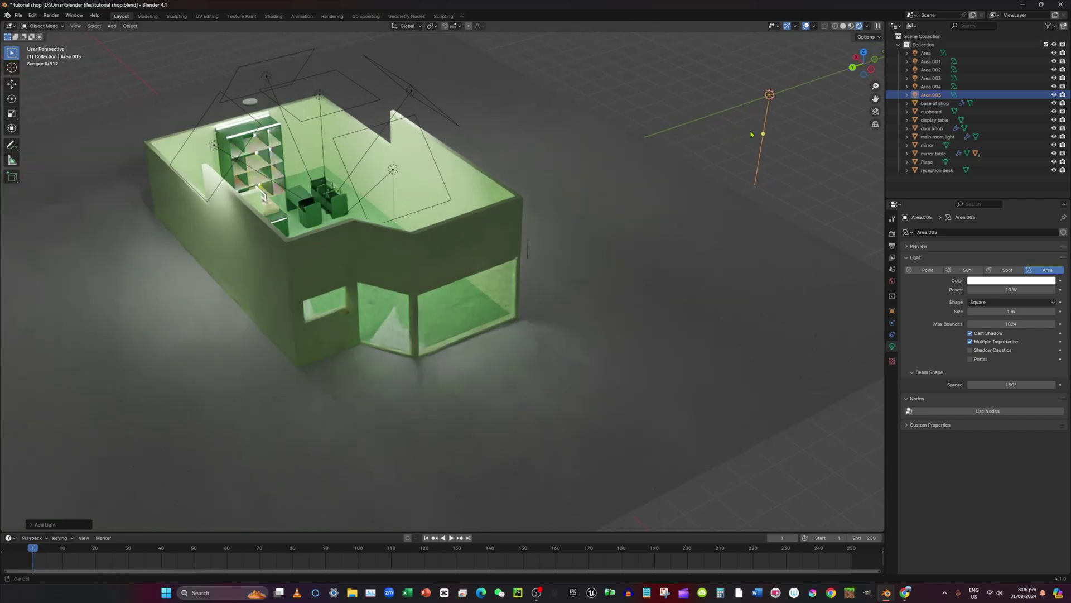
{"action": "key", "text": "g"}
{"action": "key", "text": "y"}
{"action": "left_click", "coordinate": [353, 282]}
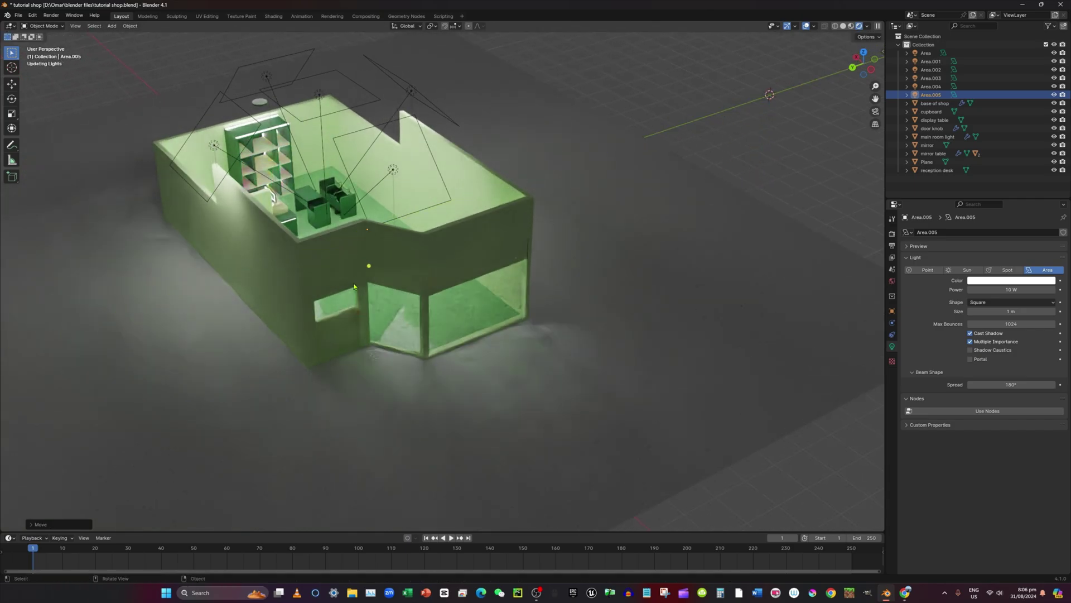
Step: Move the new area light along X to the front of the shop, and raise it along Z
{"action": "key", "text": "g"}
{"action": "key", "text": "x"}
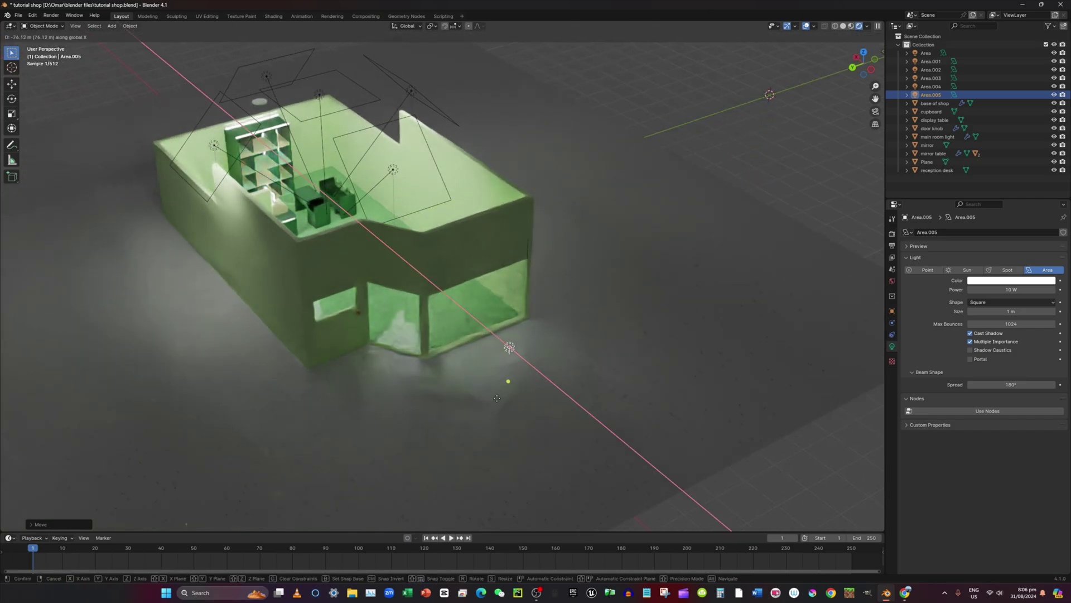
{"action": "left_click", "coordinate": [496, 398]}
{"action": "key", "text": "g"}
{"action": "key", "text": "z"}
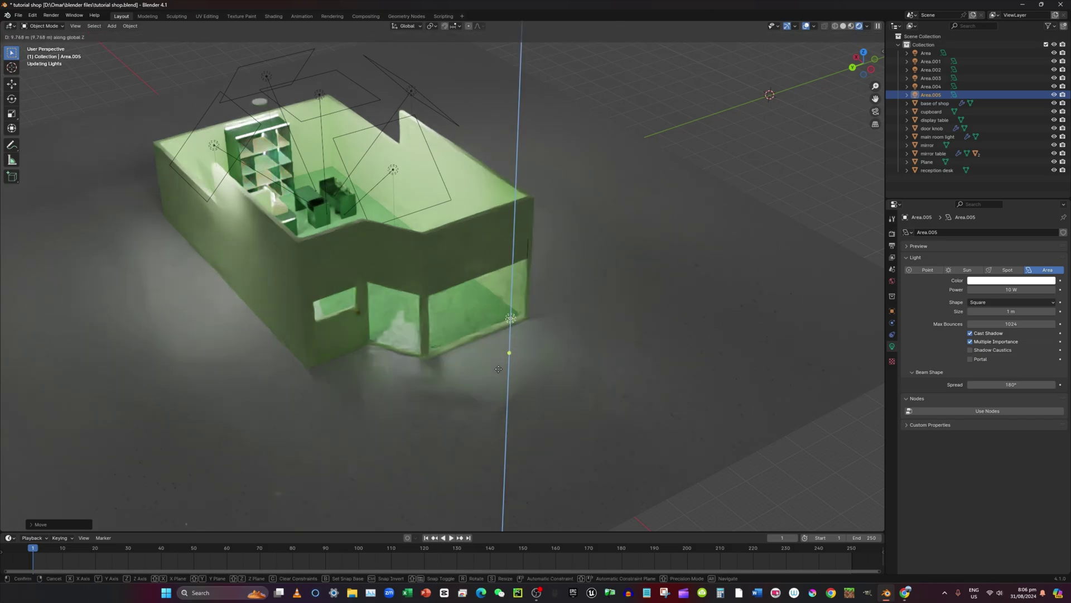
{"action": "left_click", "coordinate": [561, 313]}
Step: Rotate the area light -90° about the global Y axis so it faces the shopfront
{"action": "scroll", "coordinate": [610, 274], "scroll_direction": "up", "scroll_amount": 6}
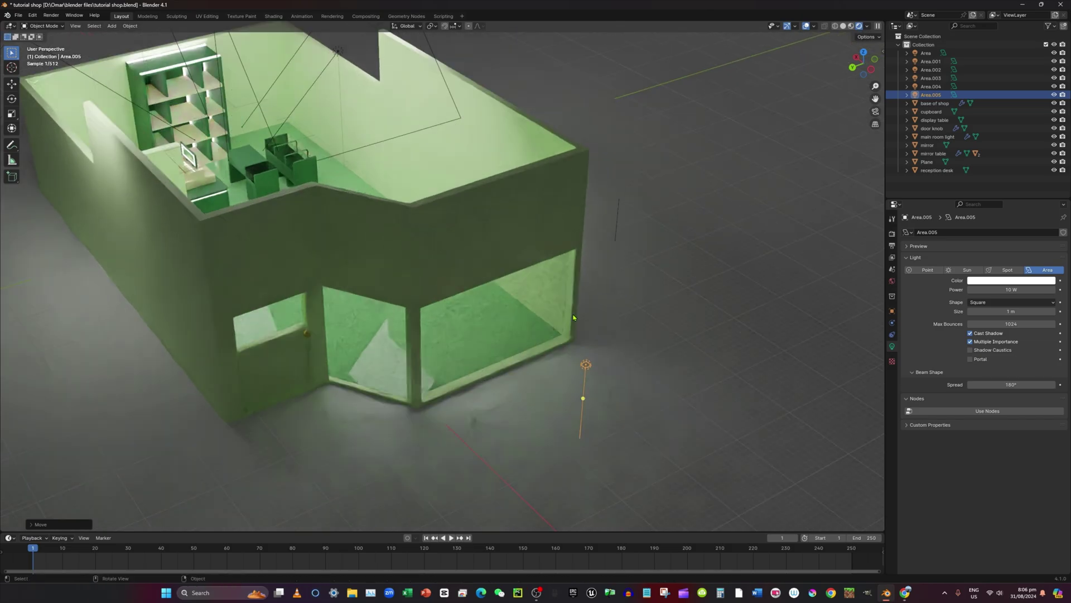
{"action": "key", "text": "r"}
{"action": "key", "text": "y"}
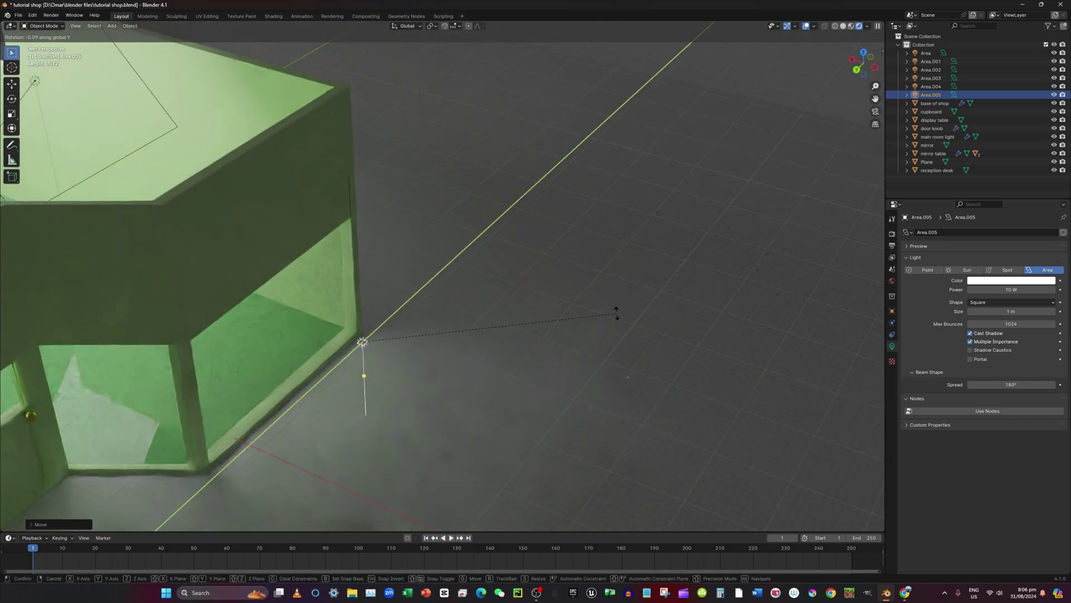
{"action": "type", "text": "90"}
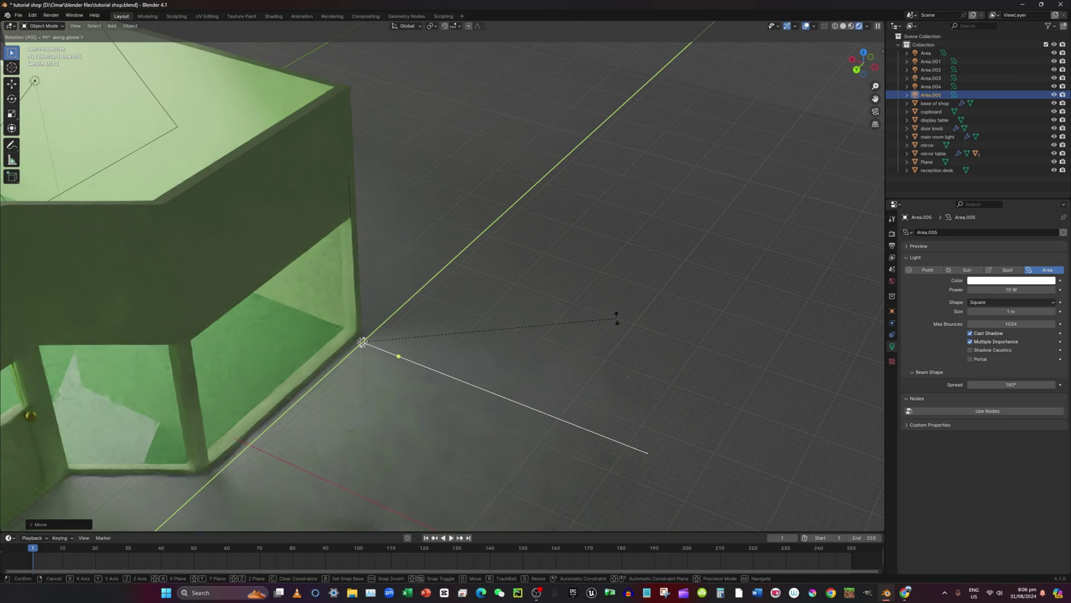
{"action": "key", "text": "BackSpace"}
{"action": "key", "text": "BackSpace"}
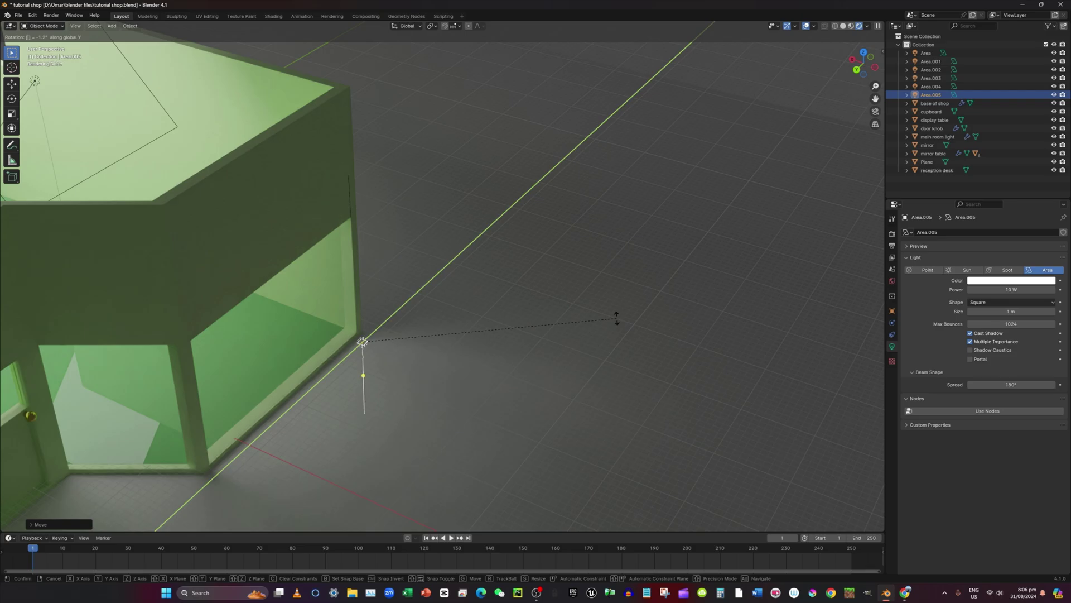
{"action": "type", "text": "-90"}
{"action": "key", "text": "Return"}
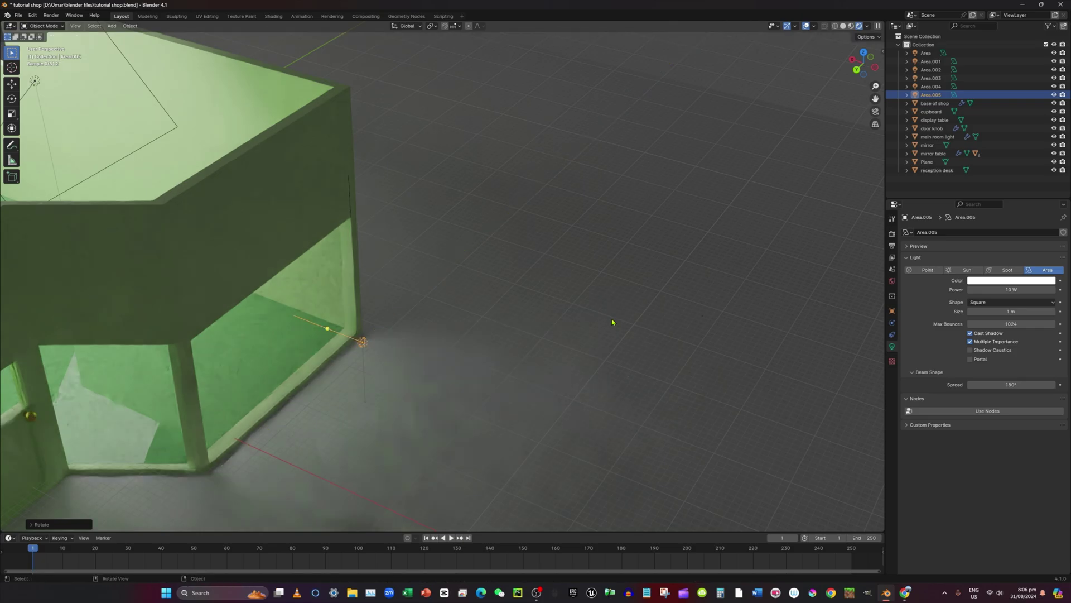
Step: Scale up the area light to roughly the size of the large shopfront window
{"action": "middle_click_drag", "start_coordinate": [419, 353], "coordinate": [853, 141], "text": "shift"}
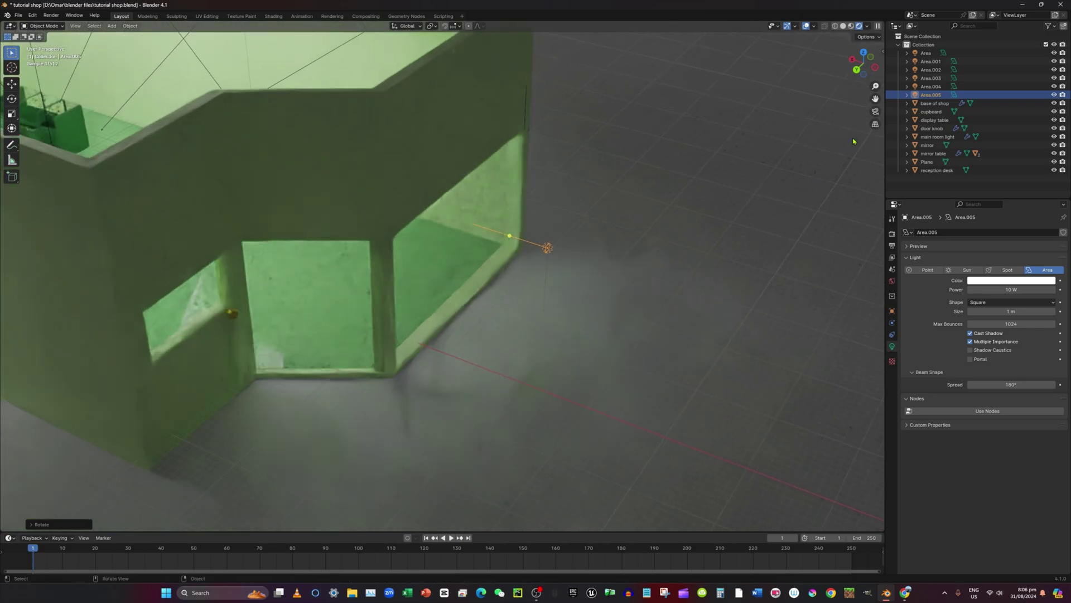
{"action": "scroll", "coordinate": [725, 178], "scroll_direction": "down", "scroll_amount": 3}
{"action": "key", "text": "s"}
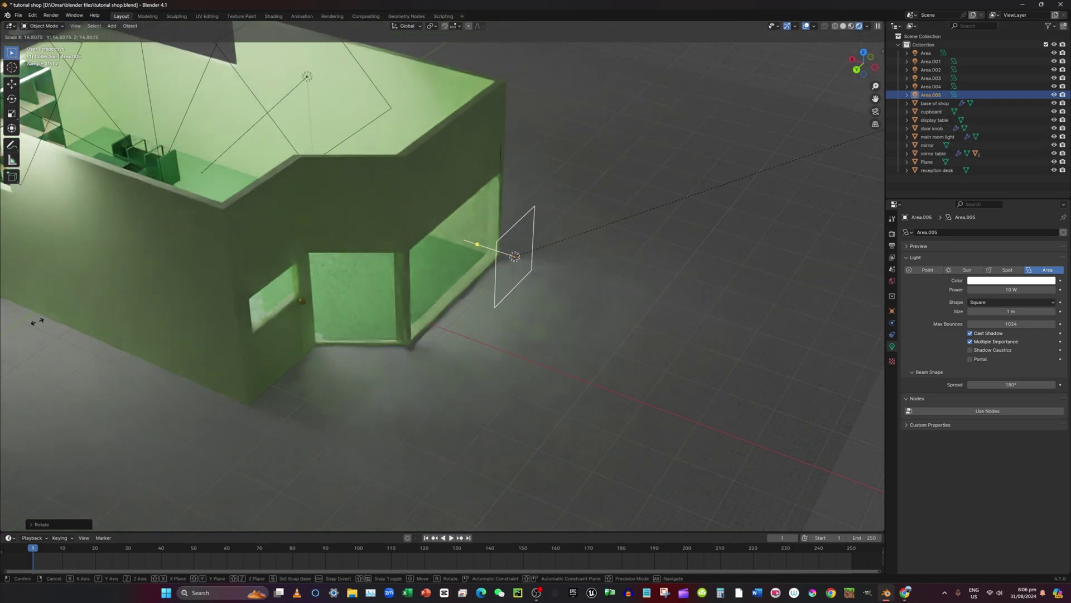
{"action": "left_click", "coordinate": [508, 106]}
Step: Move the area light away from the shopfront, and shift it along Y to align with the middle of the facade
{"action": "key", "text": "g"}
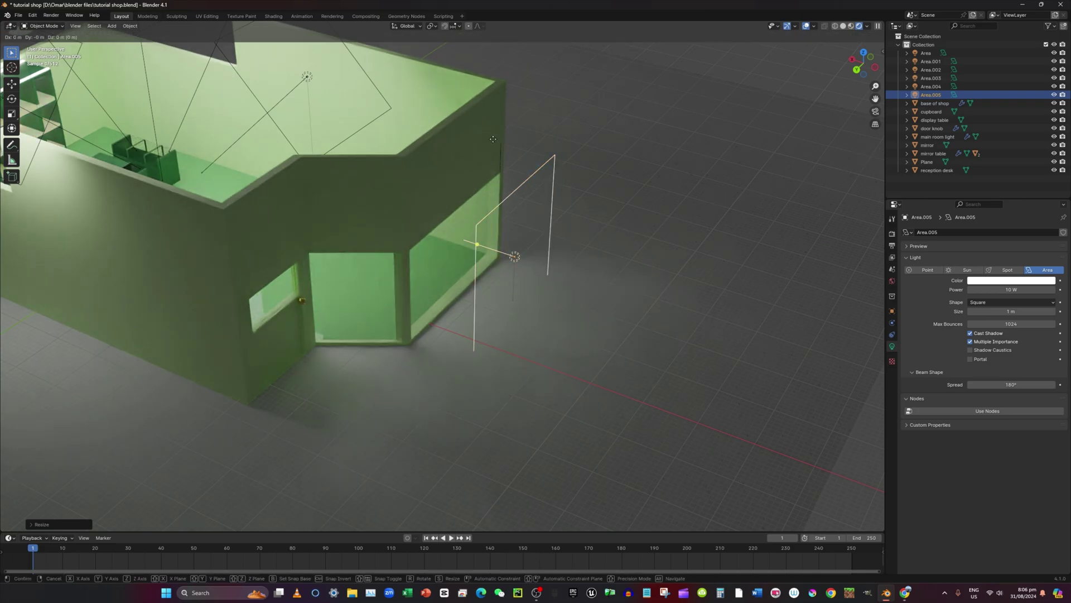
{"action": "left_click", "coordinate": [710, 194]}
{"action": "scroll", "coordinate": [715, 197], "scroll_direction": "down", "scroll_amount": 2}
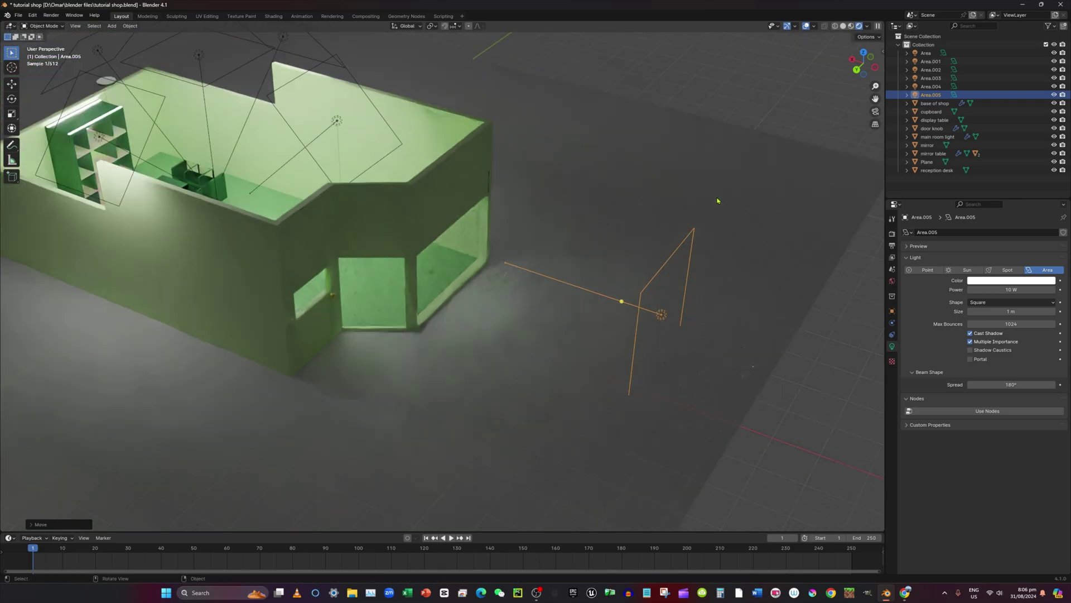
{"action": "middle_click_drag", "start_coordinate": [717, 201], "coordinate": [642, 204]}
{"action": "middle_click_drag", "start_coordinate": [723, 255], "coordinate": [600, 213]}
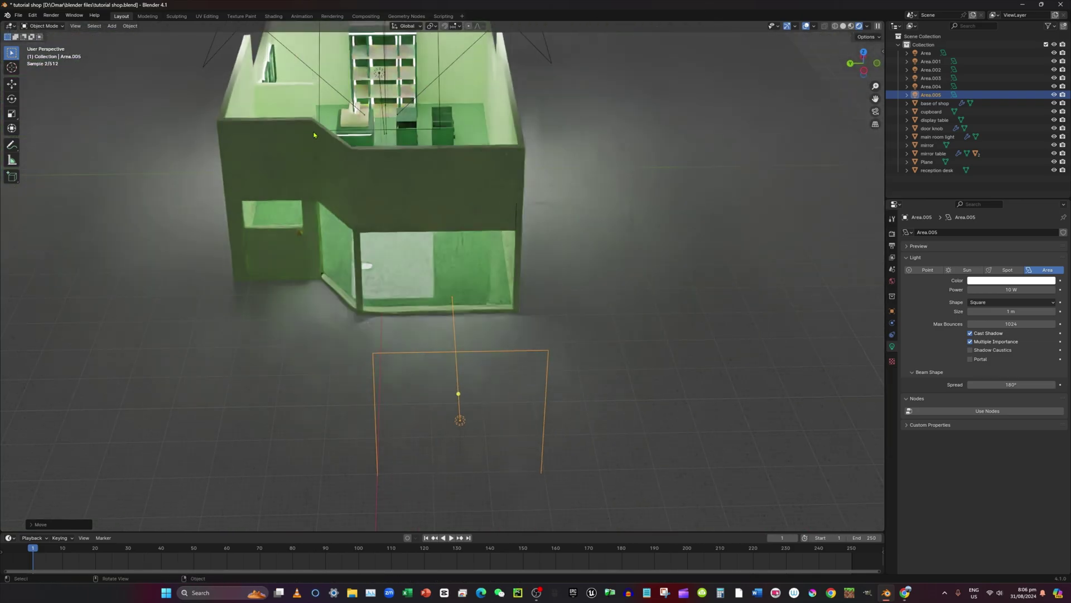
{"action": "key", "text": "g"}
{"action": "key", "text": "y"}
{"action": "left_click", "coordinate": [517, 222]}
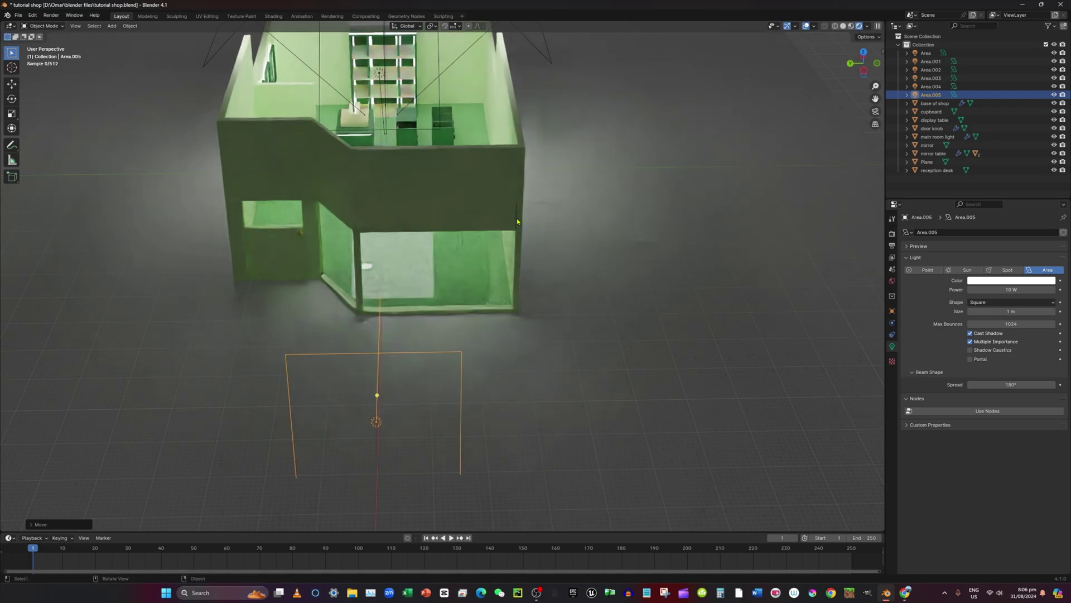
Step: Set the front area light's power to 1500 W, and move the light farther from the shop beyond the ground plane's edge
{"action": "left_click", "coordinate": [1013, 293]}
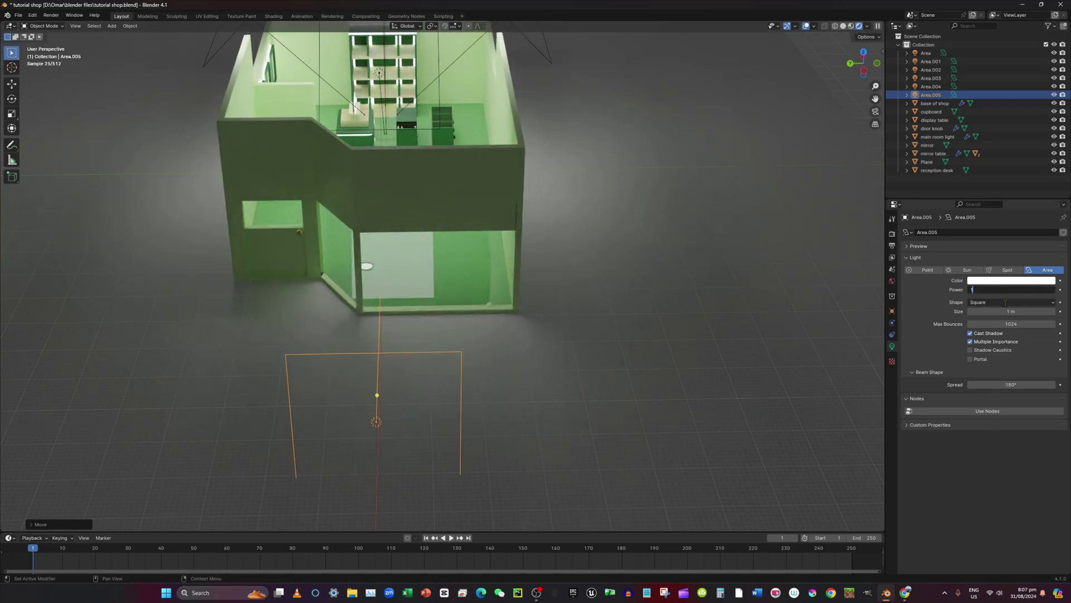
{"action": "key", "text": "Return"}
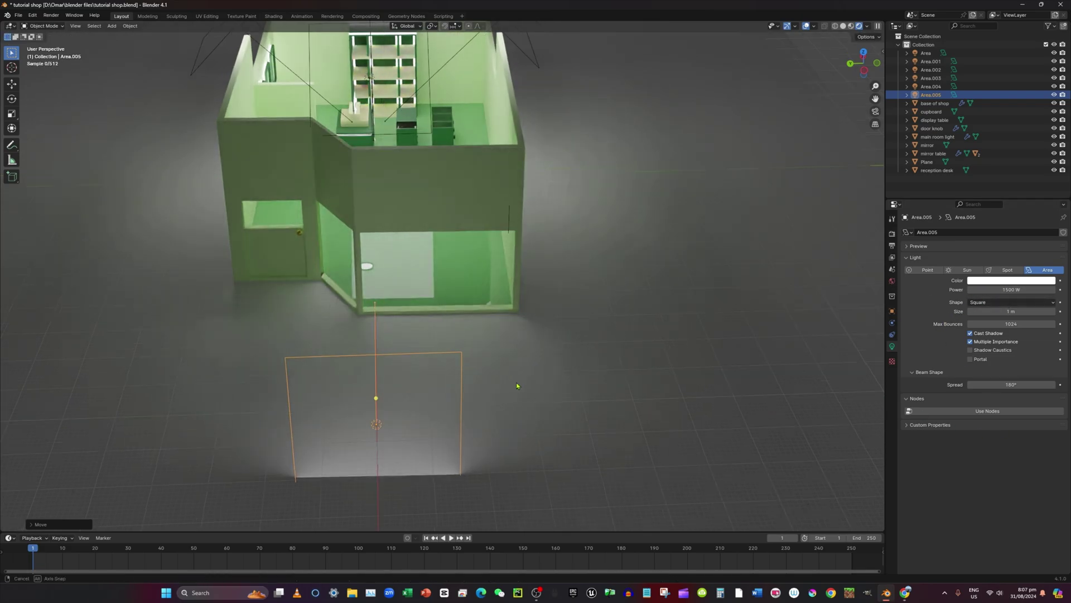
{"action": "middle_click_drag", "start_coordinate": [519, 382], "coordinate": [637, 376]}
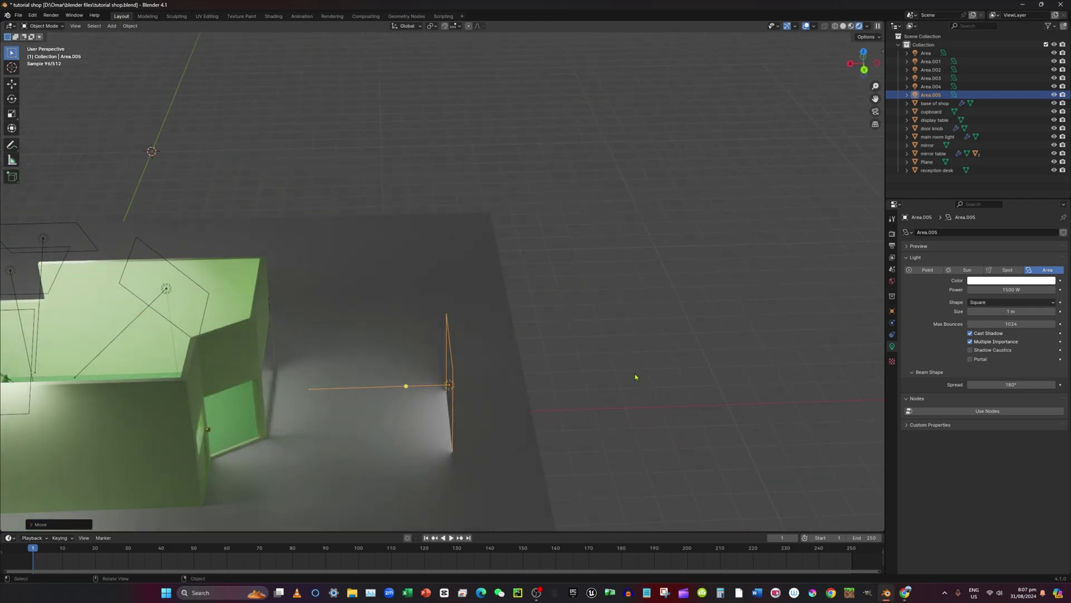
{"action": "key", "text": "g"}
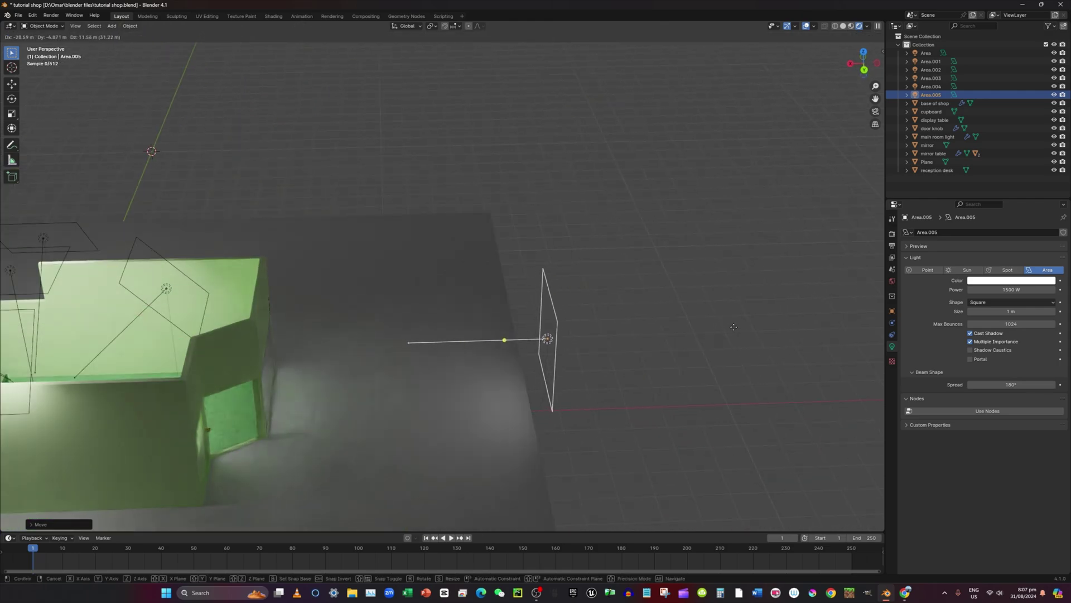
{"action": "left_click", "coordinate": [748, 330]}
Step: Set the front area light's power to 3000 W and check the lighting on the shop's facade
{"action": "left_click", "coordinate": [1002, 290]}
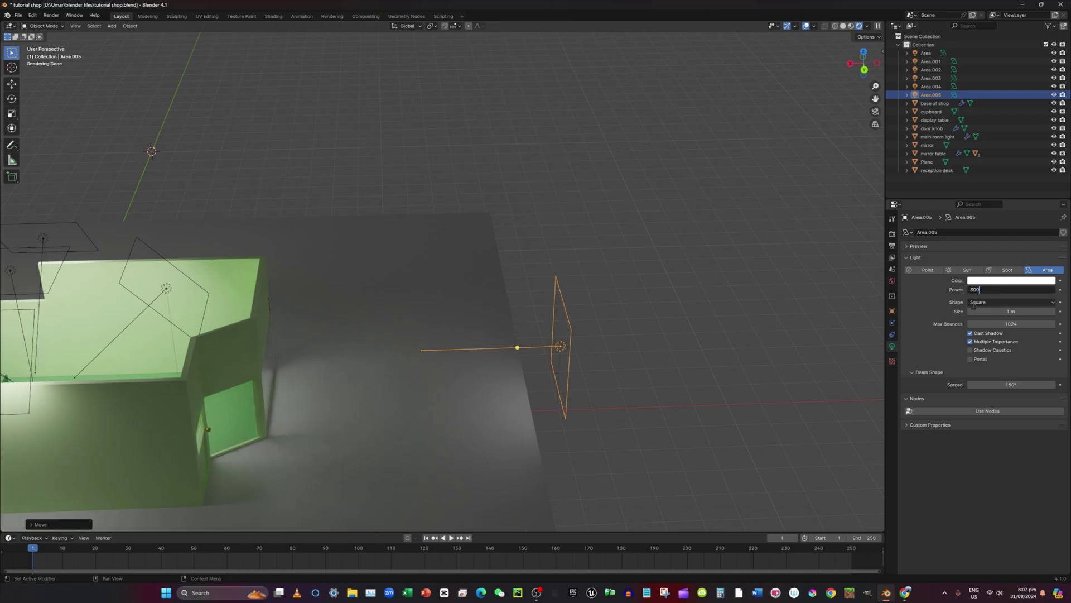
{"action": "key", "text": "Return"}
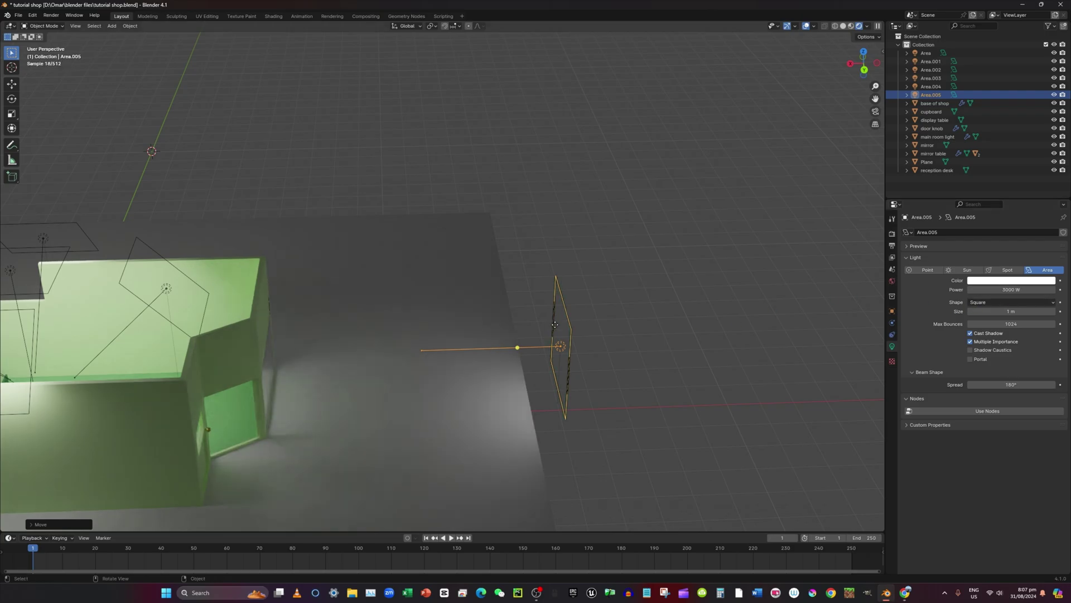
{"action": "scroll", "coordinate": [704, 306], "scroll_direction": "down", "scroll_amount": 2}
{"action": "middle_click_drag", "start_coordinate": [708, 305], "coordinate": [613, 300]}
{"action": "scroll", "coordinate": [614, 299], "scroll_direction": "up", "scroll_amount": 2}
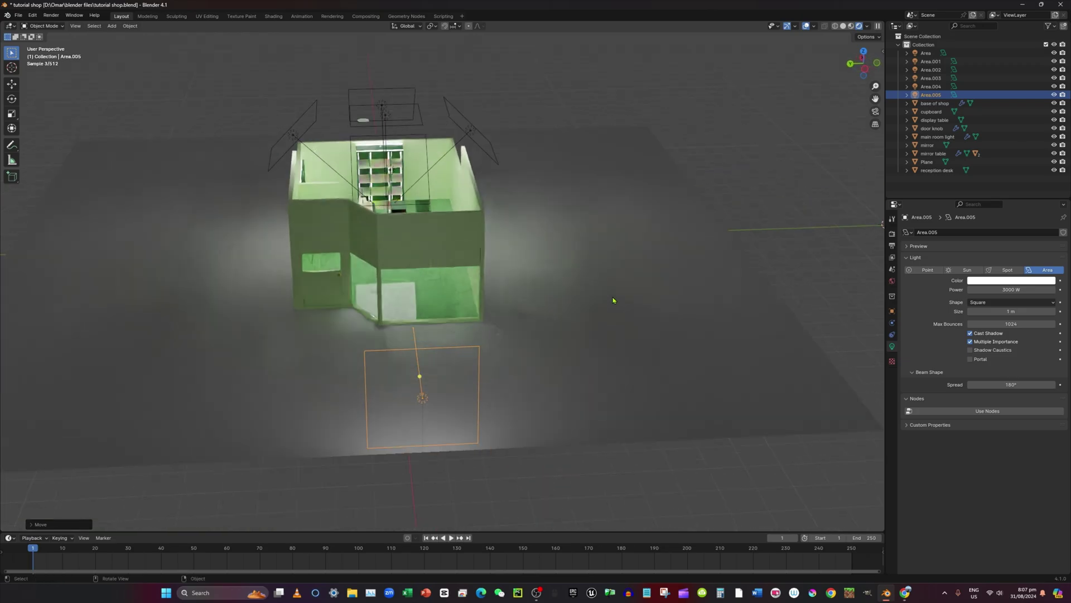
Step: Set the front area light's power to 10000 W
{"action": "left_click", "coordinate": [1016, 289]}
{"action": "type", "text": "1000"}
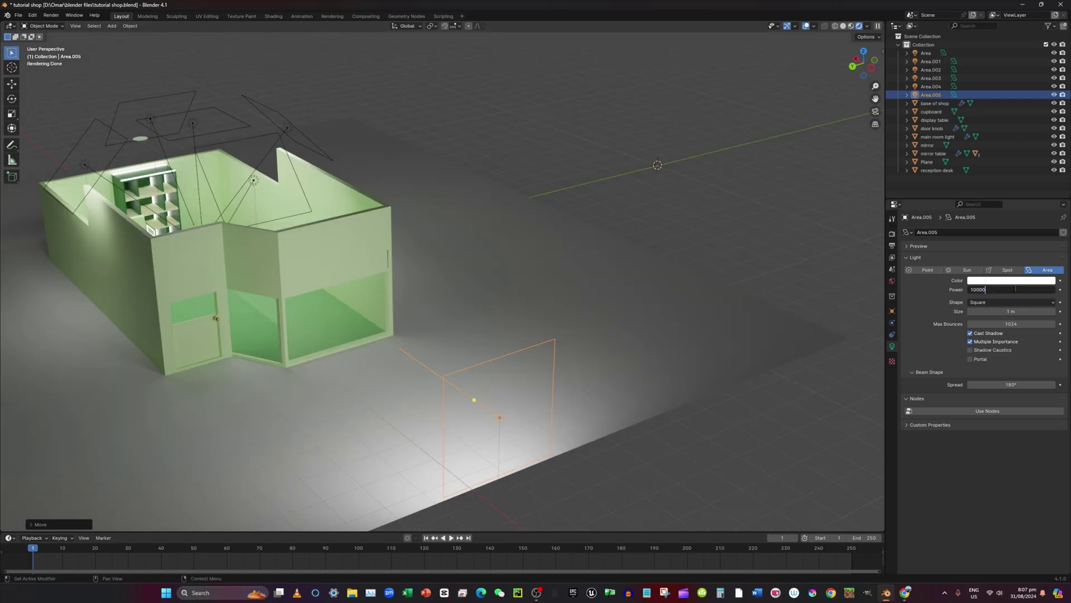
{"action": "key", "text": "Return"}
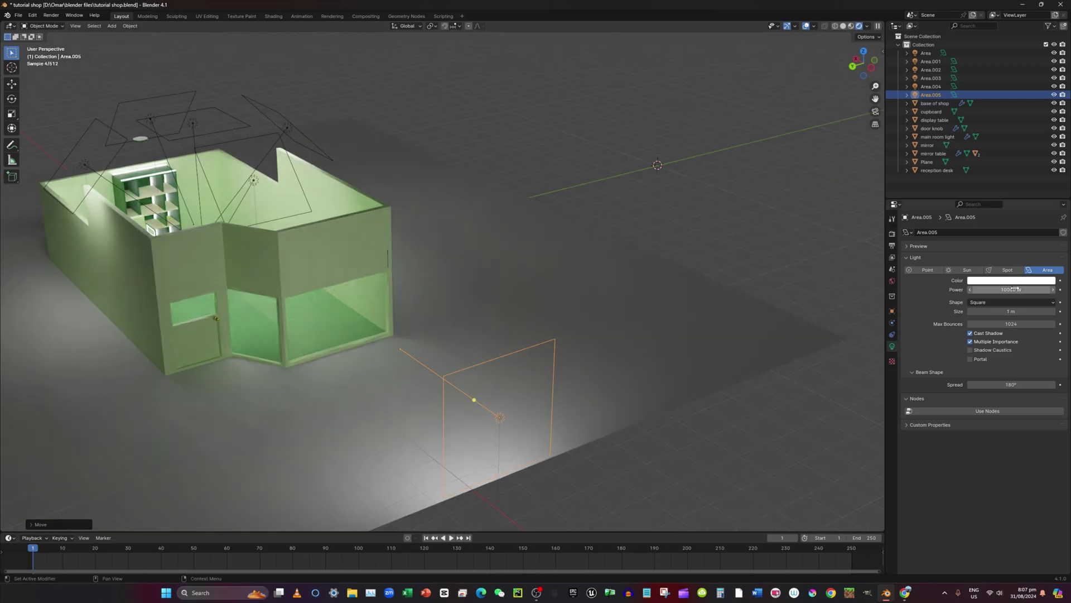
Step: Move the front area light along the X axis, farther away from the shop
{"action": "middle_click_drag", "start_coordinate": [565, 285], "coordinate": [625, 292]}
{"action": "scroll", "coordinate": [604, 292], "scroll_direction": "down", "scroll_amount": 3}
{"action": "key", "text": "g"}
{"action": "key", "text": "x"}
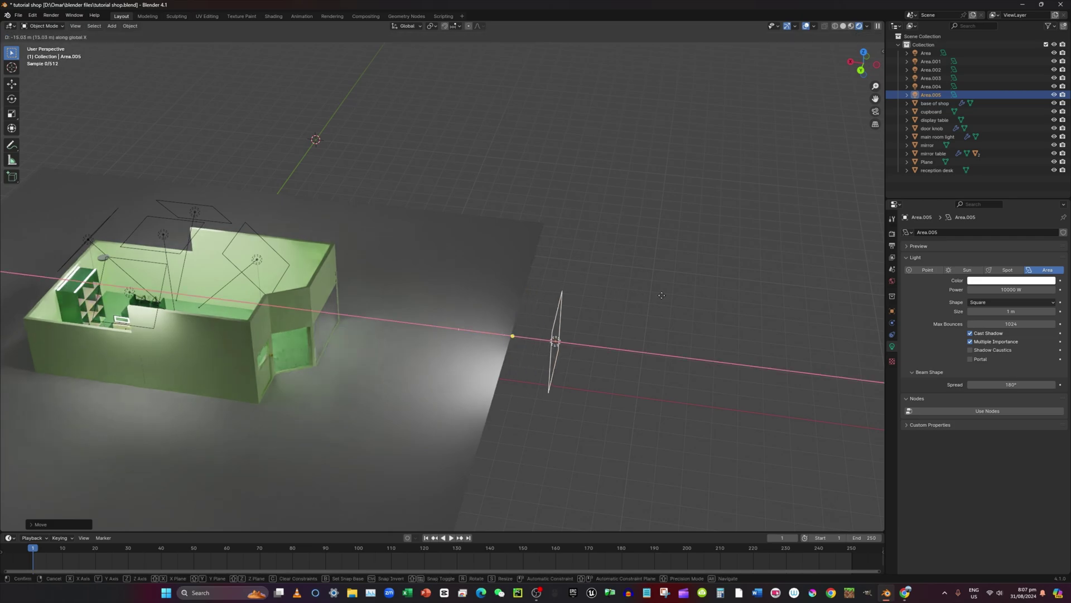
{"action": "left_click", "coordinate": [708, 308]}
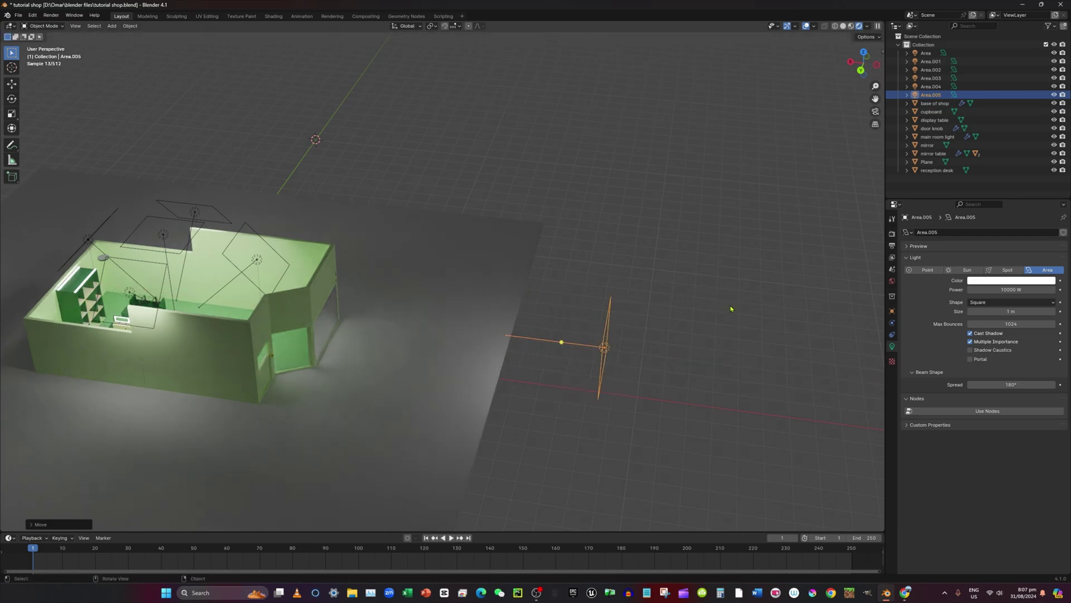
Step: In the top orthographic view, duplicate the front area light and place the copy beside one of the shop's long walls
{"action": "middle_click_drag", "start_coordinate": [731, 309], "coordinate": [794, 313]}
{"action": "scroll", "coordinate": [794, 313], "scroll_direction": "down", "scroll_amount": 3}
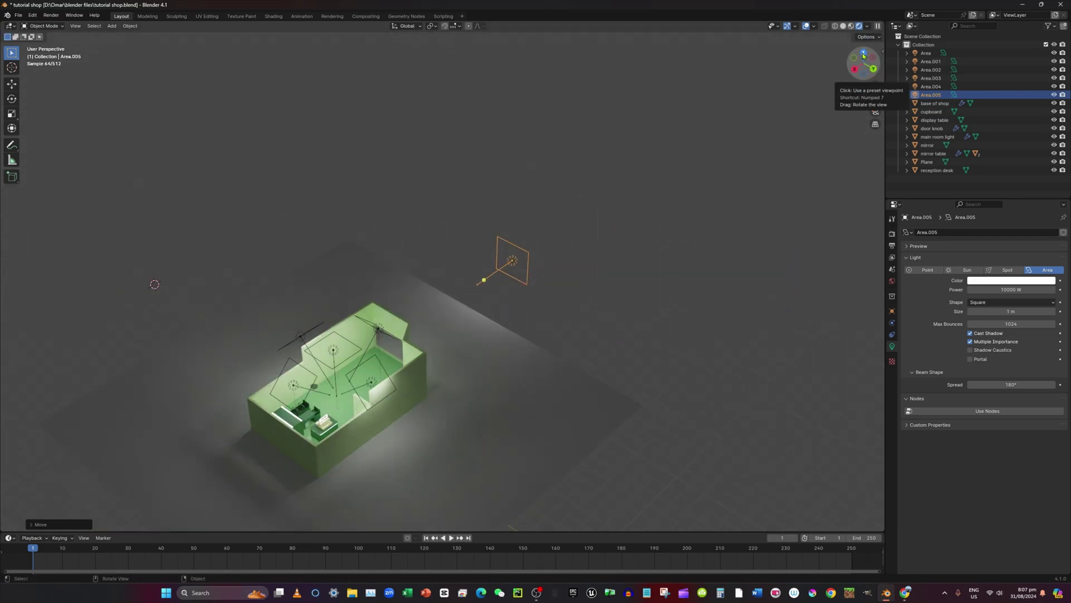
{"action": "left_click", "coordinate": [861, 53]}
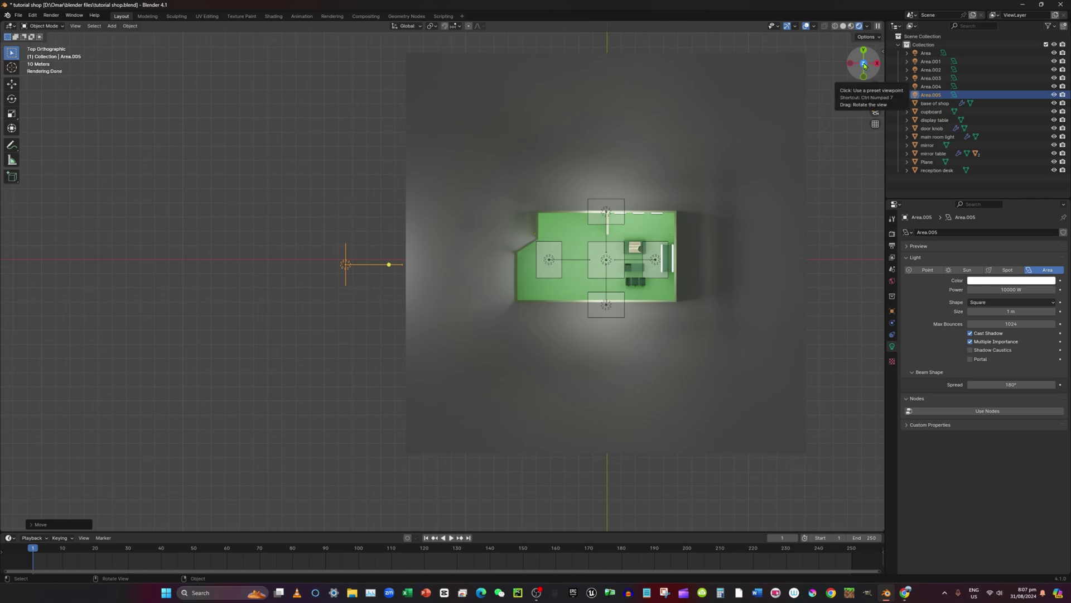
{"action": "left_click_drag", "start_coordinate": [863, 68], "coordinate": [838, 70]}
{"action": "key", "text": "KP_7"}
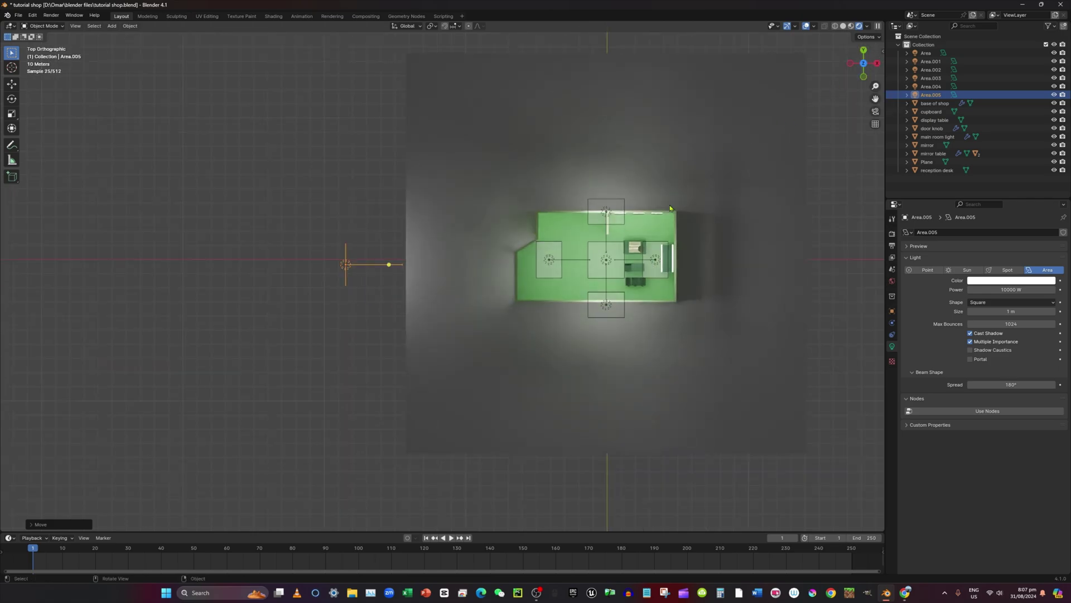
{"action": "key", "text": "shift+d"}
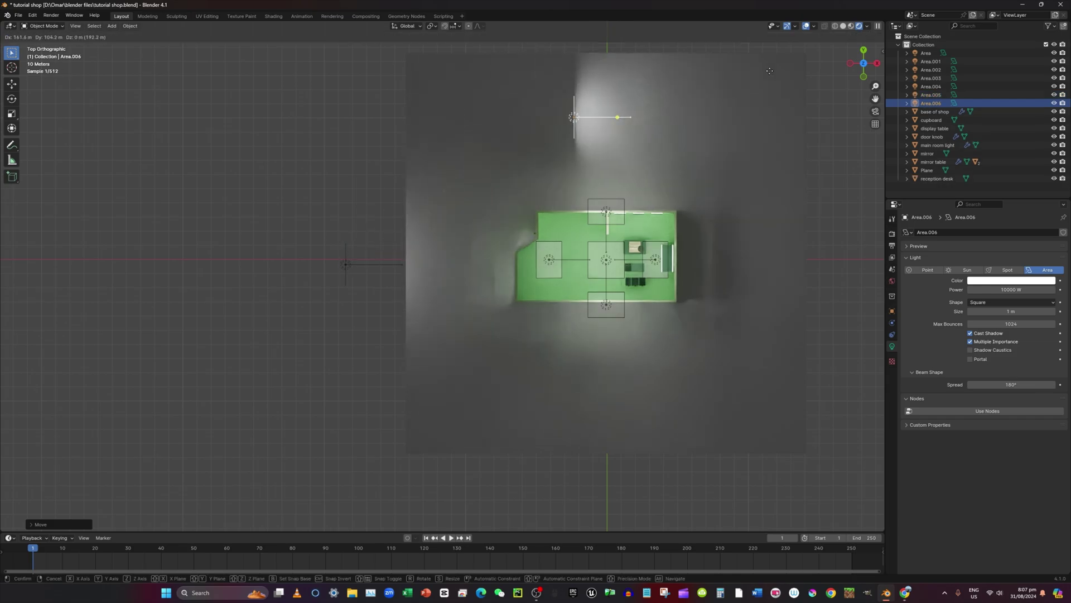
{"action": "right_click", "coordinate": [789, 71]}
Step: Rotate the duplicated light -90° about Z to face the shop, and move it out to the ground plane's edge
{"action": "type", "text": "r"}
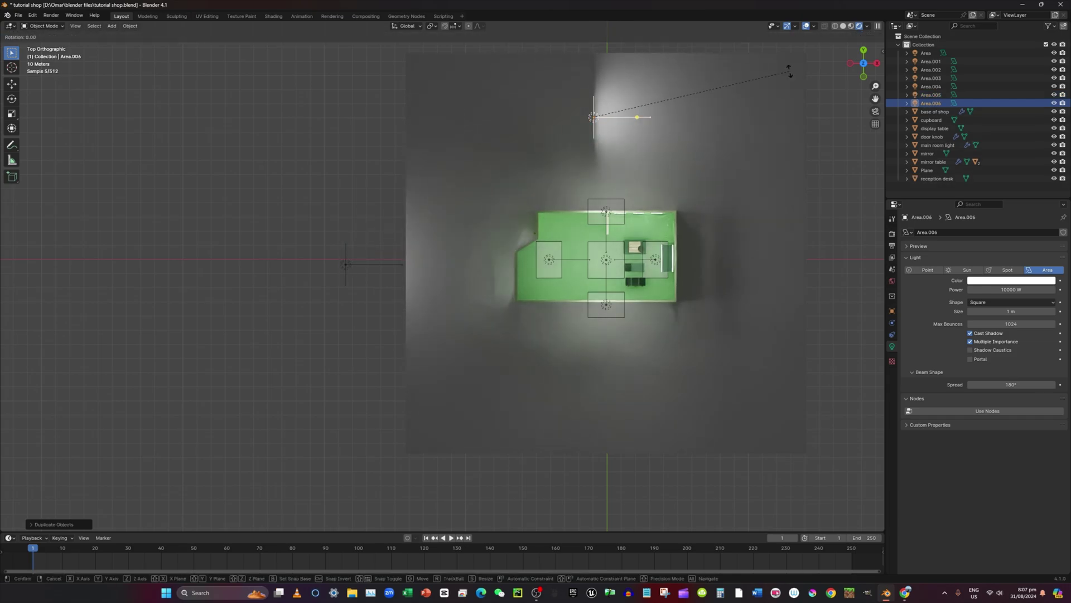
{"action": "type", "text": "90"}
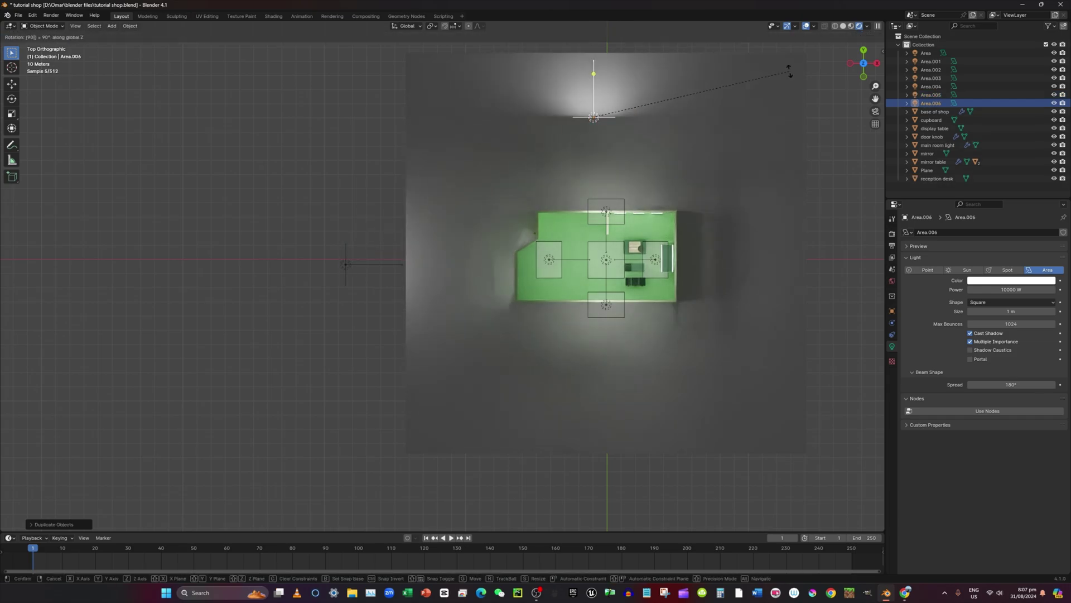
{"action": "key", "text": "BackSpace"}
{"action": "key", "text": "BackSpace"}
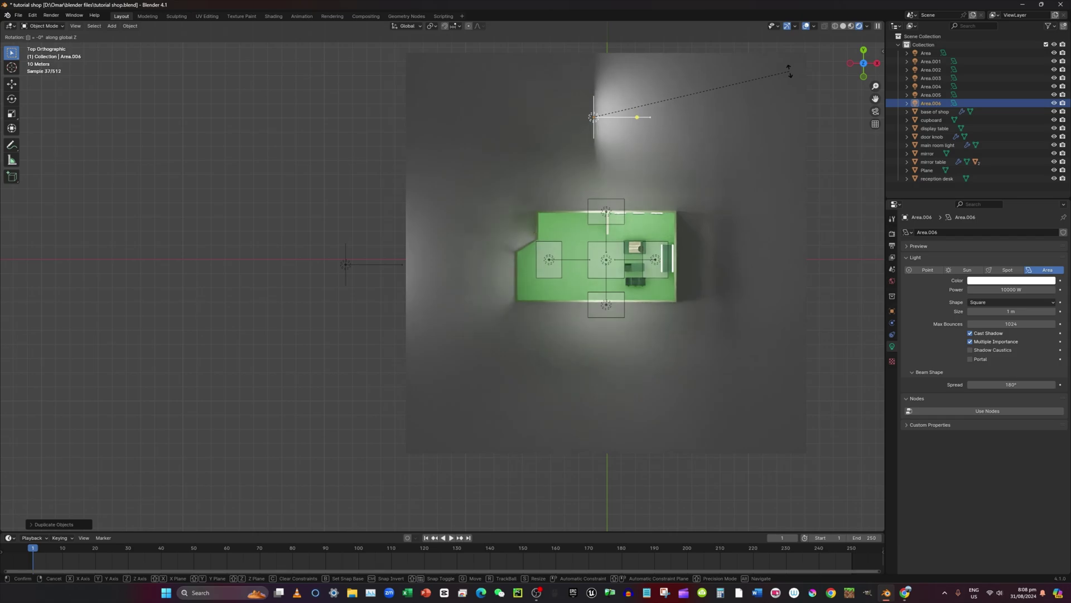
{"action": "type", "text": "-90"}
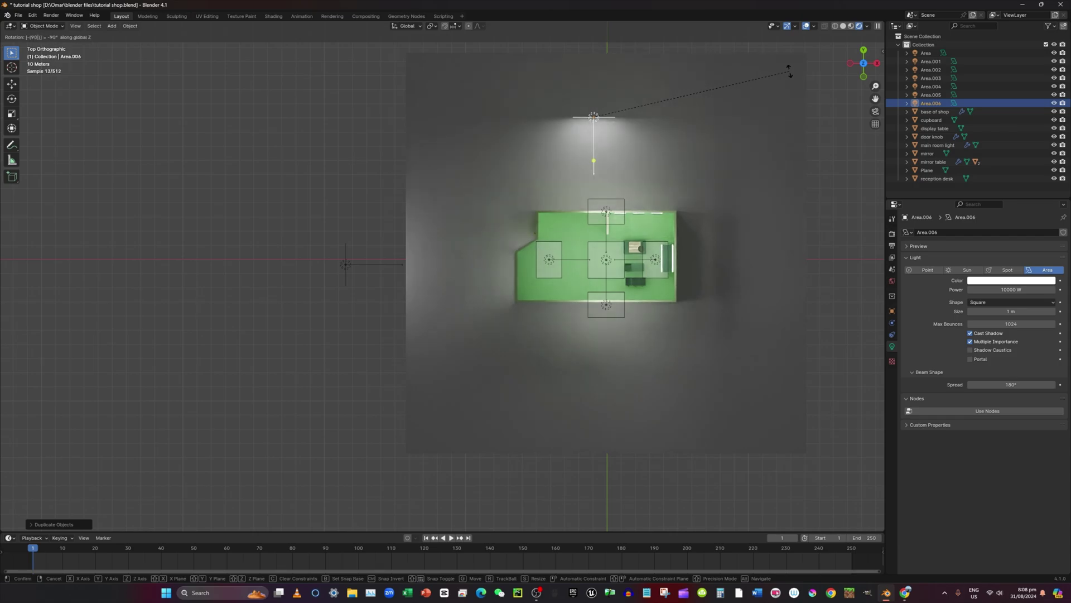
{"action": "key", "text": "Return"}
{"action": "key", "text": "g"}
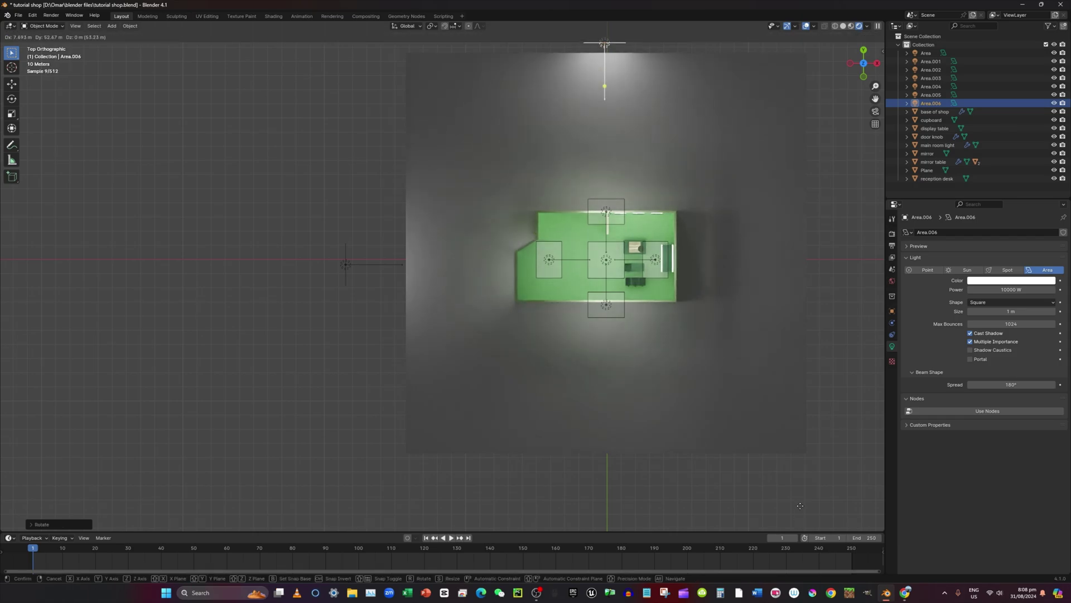
{"action": "left_click", "coordinate": [801, 507]}
Step: Duplicate the side light beside the opposite long wall, rotate the copy 180° about Z, and move it out past the ground plane's edge
{"action": "key", "text": "shift+d"}
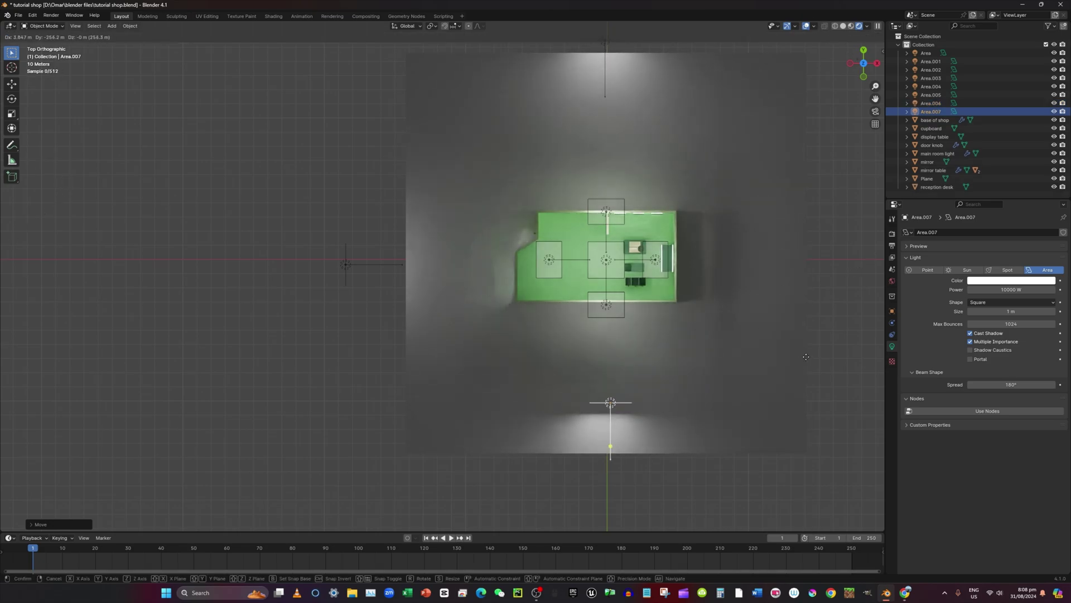
{"action": "left_click", "coordinate": [803, 362]}
{"action": "key", "text": "r"}
{"action": "type", "text": "z"}
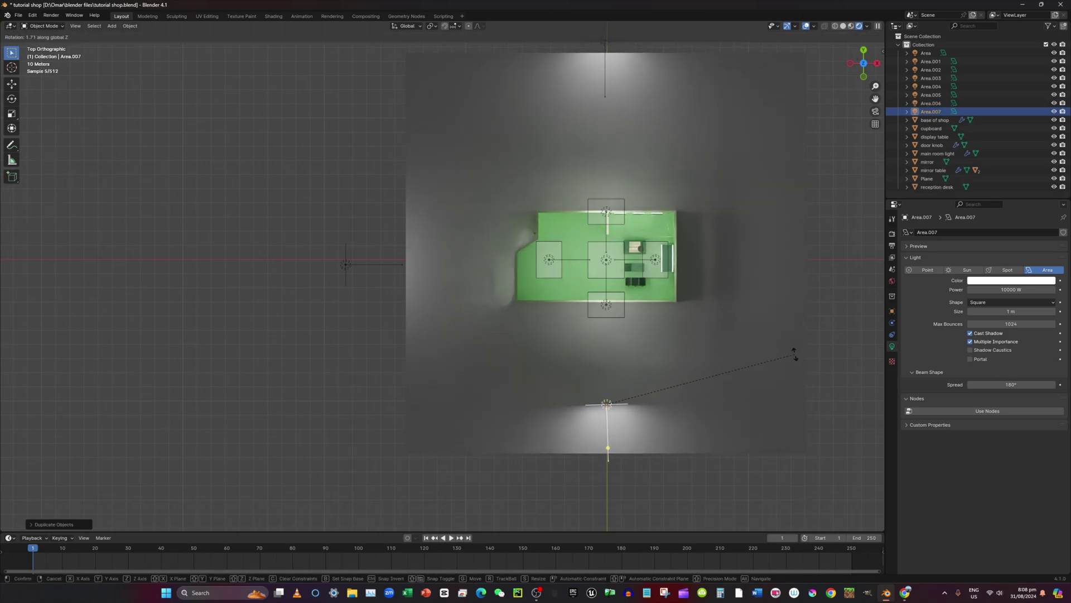
{"action": "type", "text": "180"}
{"action": "key", "text": "Return"}
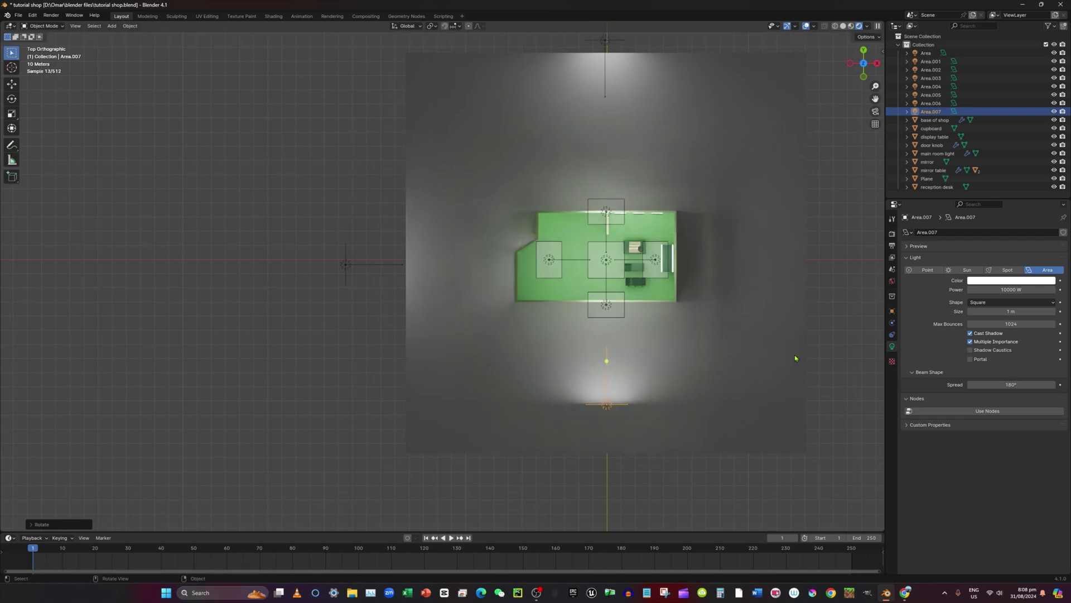
{"action": "key", "text": "g"}
{"action": "left_click", "coordinate": [794, 418]}
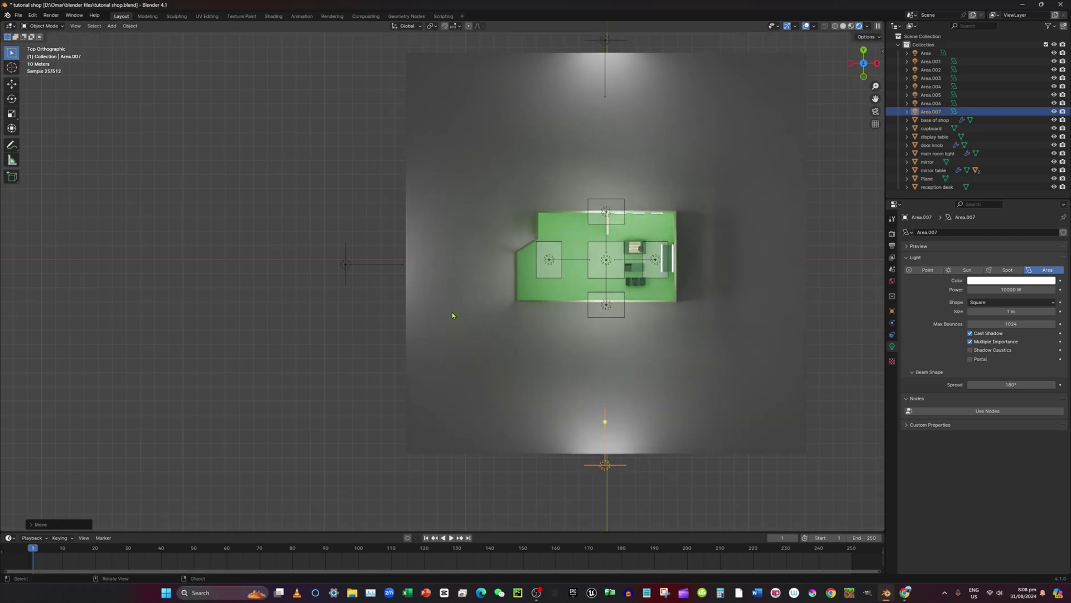
Step: Duplicate the front area light to the ground plane's edge behind the shop and rotate the copy about Z to face the building
{"action": "left_click", "coordinate": [346, 264]}
{"action": "key", "text": "shift+d"}
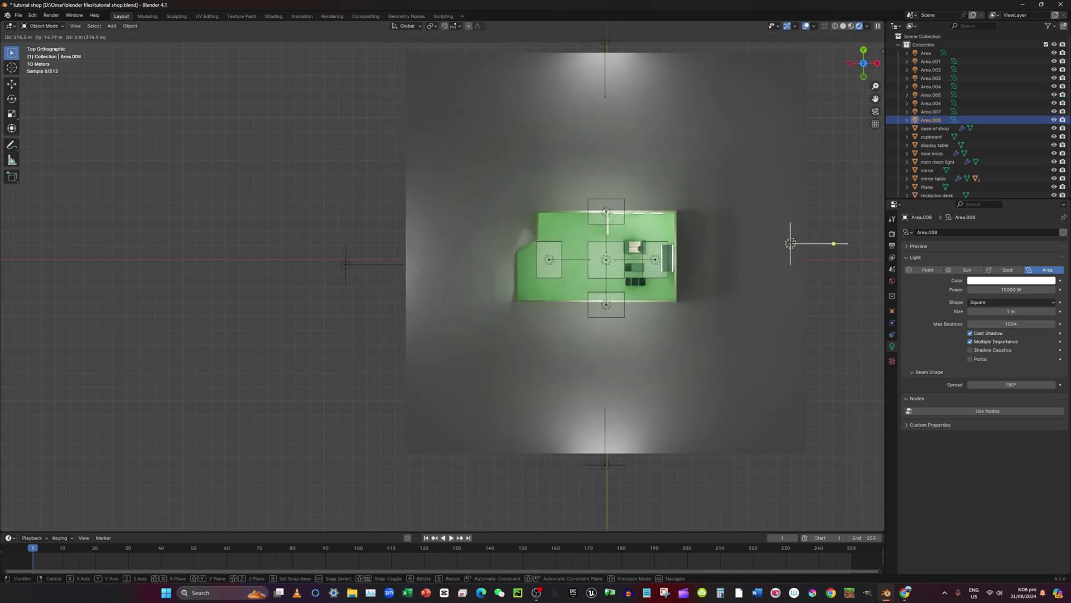
{"action": "left_click", "coordinate": [817, 261]}
{"action": "key", "text": "r"}
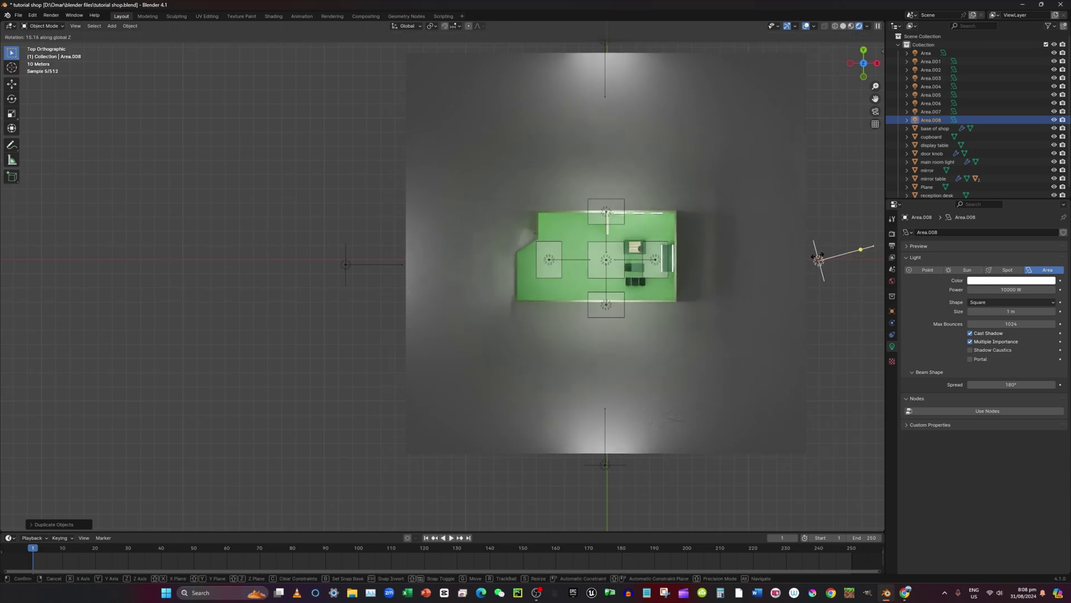
{"action": "key", "text": "Return"}
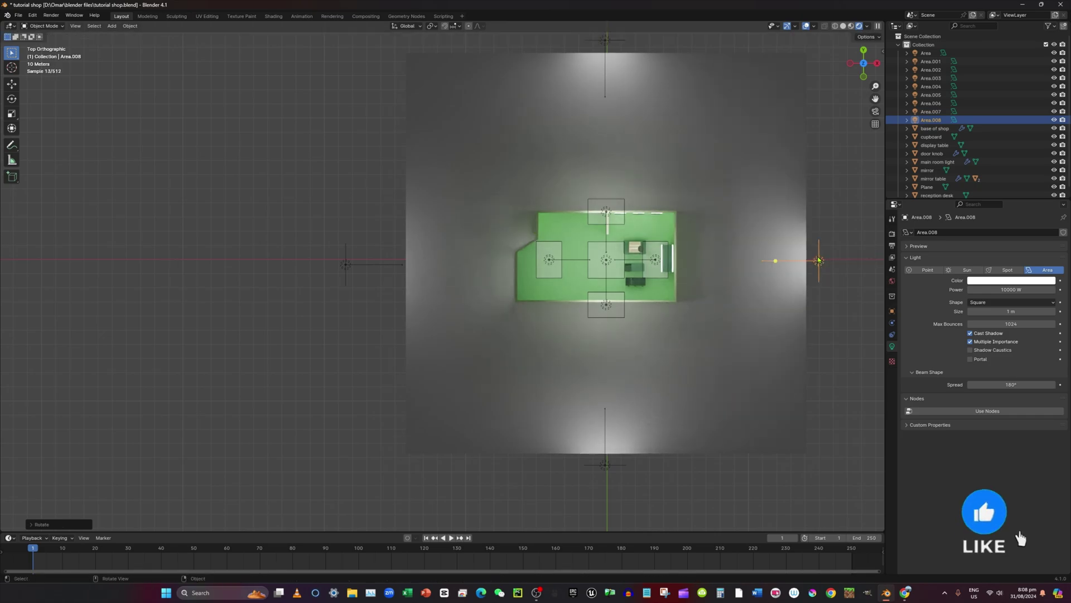
Step: Select the base of shop, display the scene in solid shading, and enter Edit Mode
{"action": "middle_click_drag", "start_coordinate": [818, 258], "coordinate": [855, 191]}
{"action": "scroll", "coordinate": [564, 245], "scroll_direction": "up", "scroll_amount": 7}
{"action": "middle_click_drag", "start_coordinate": [563, 245], "coordinate": [882, 430]}
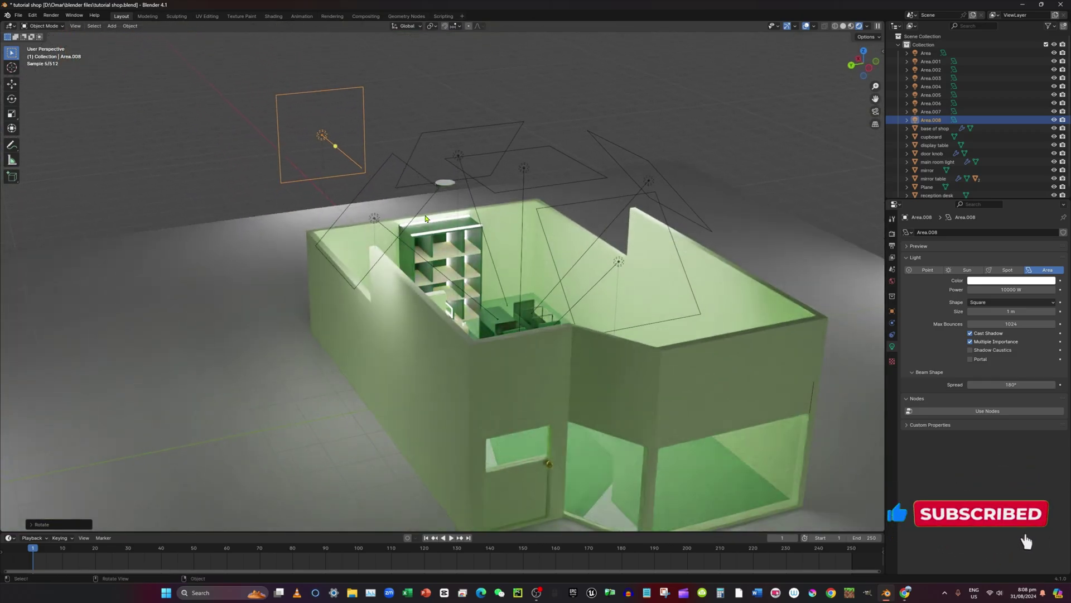
{"action": "middle_click_drag", "start_coordinate": [453, 208], "coordinate": [482, 215]}
{"action": "left_click", "coordinate": [430, 345]}
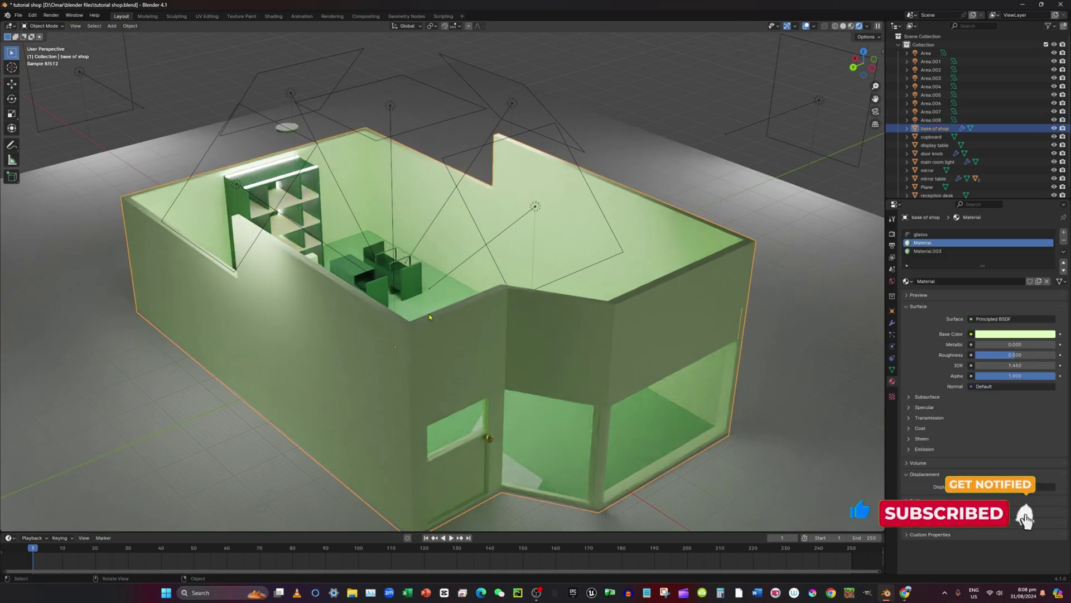
{"action": "left_click", "coordinate": [844, 27]}
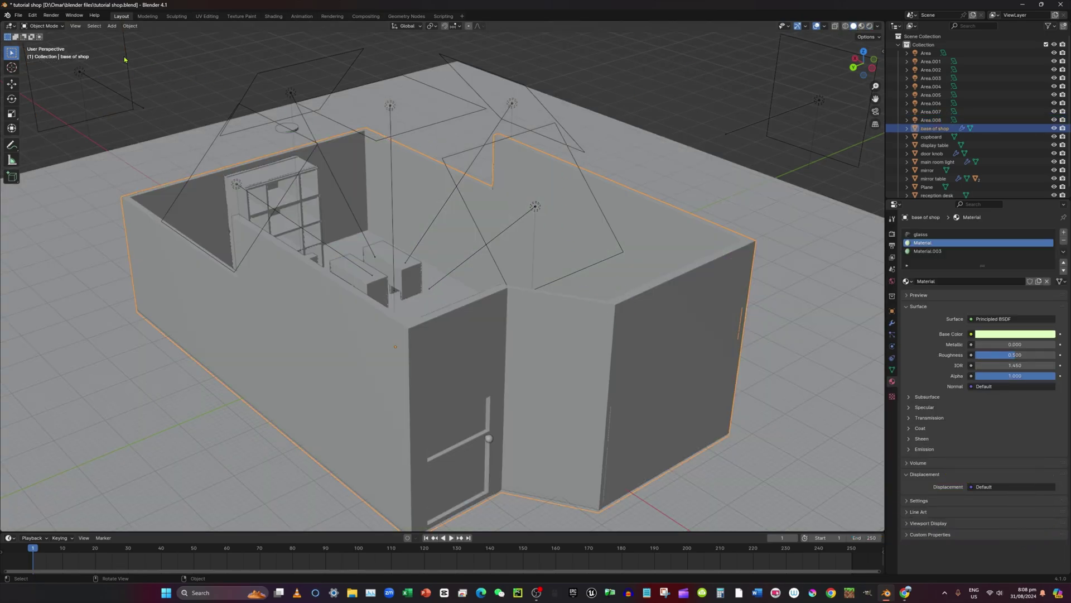
{"action": "left_click", "coordinate": [58, 27]}
{"action": "left_click", "coordinate": [47, 45]}
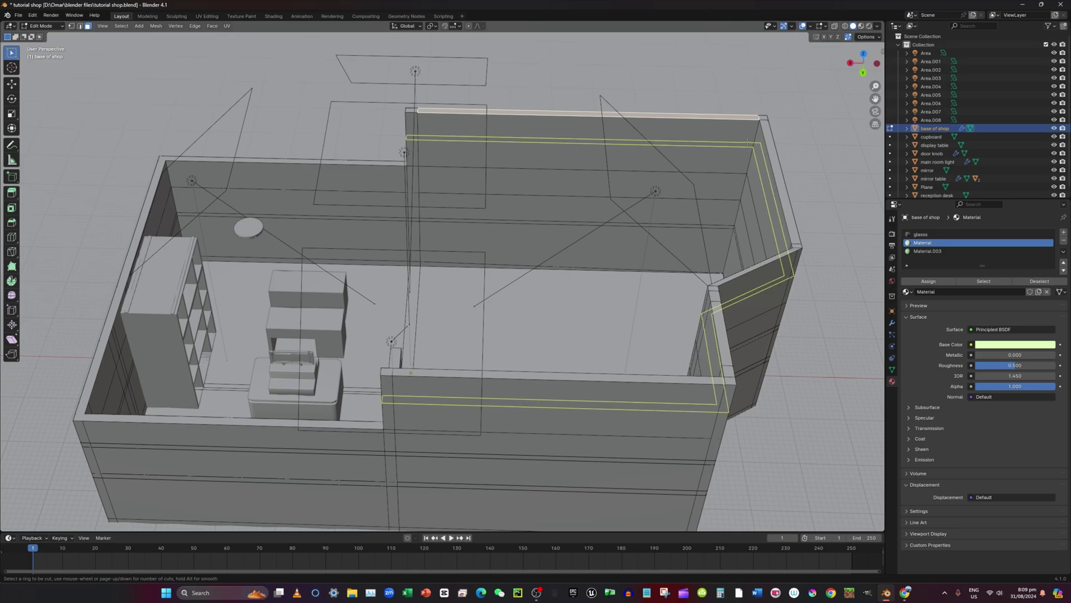
Step: Add a loop cut around the taller front walls and slide it up close to their upper rim
{"action": "left_click", "coordinate": [744, 146]}
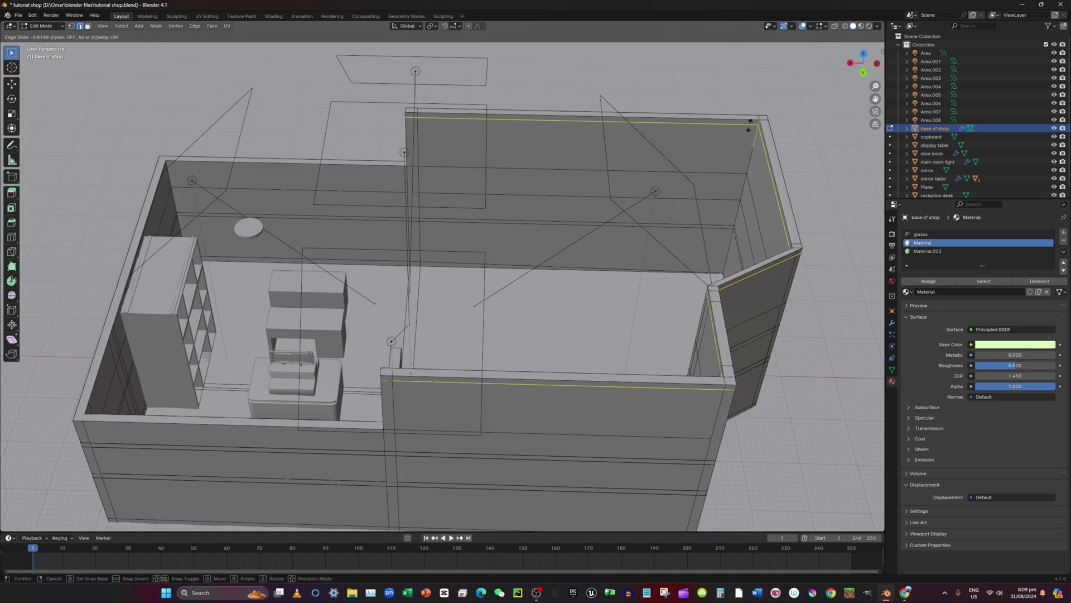
{"action": "left_click", "coordinate": [750, 124]}
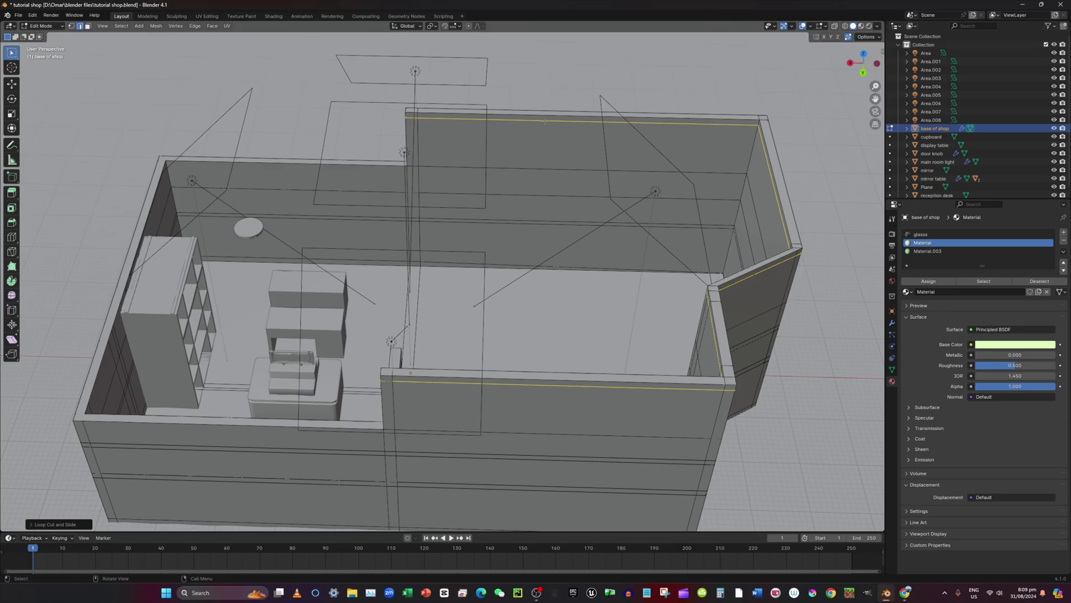
{"action": "key", "text": "alt+a"}
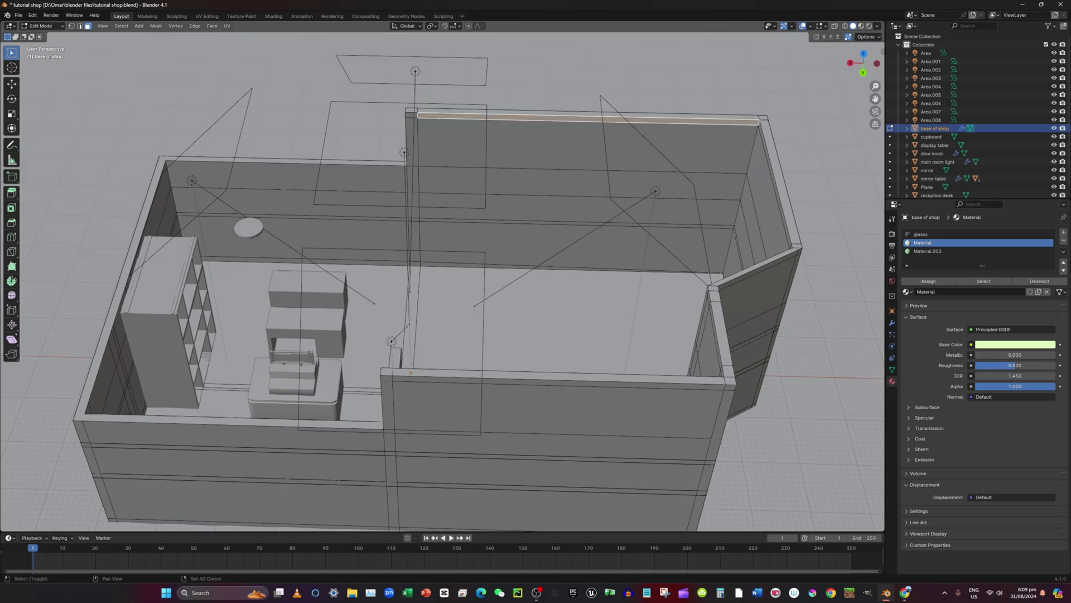
Step: Select the narrow inner faces along the upper rim of the front walls and fill a roof face between them
{"action": "middle_click_drag", "start_coordinate": [682, 239], "coordinate": [775, 232]}
{"action": "scroll", "coordinate": [572, 254], "scroll_direction": "down", "scroll_amount": 2}
{"action": "scroll", "coordinate": [564, 254], "scroll_direction": "up", "scroll_amount": 1}
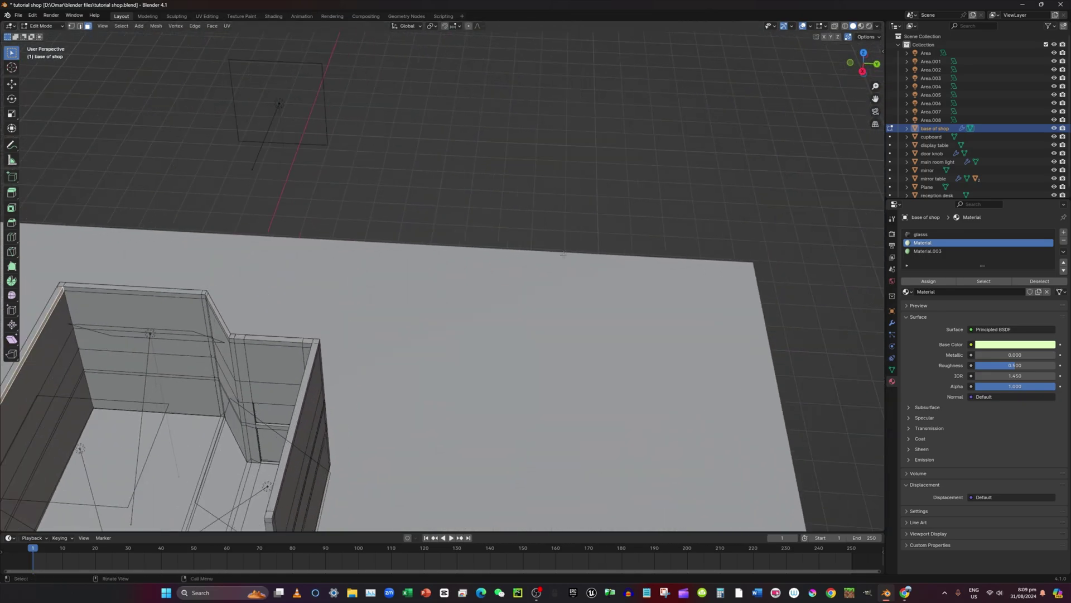
{"action": "middle_click_drag", "start_coordinate": [447, 252], "coordinate": [385, 204], "text": "shift"}
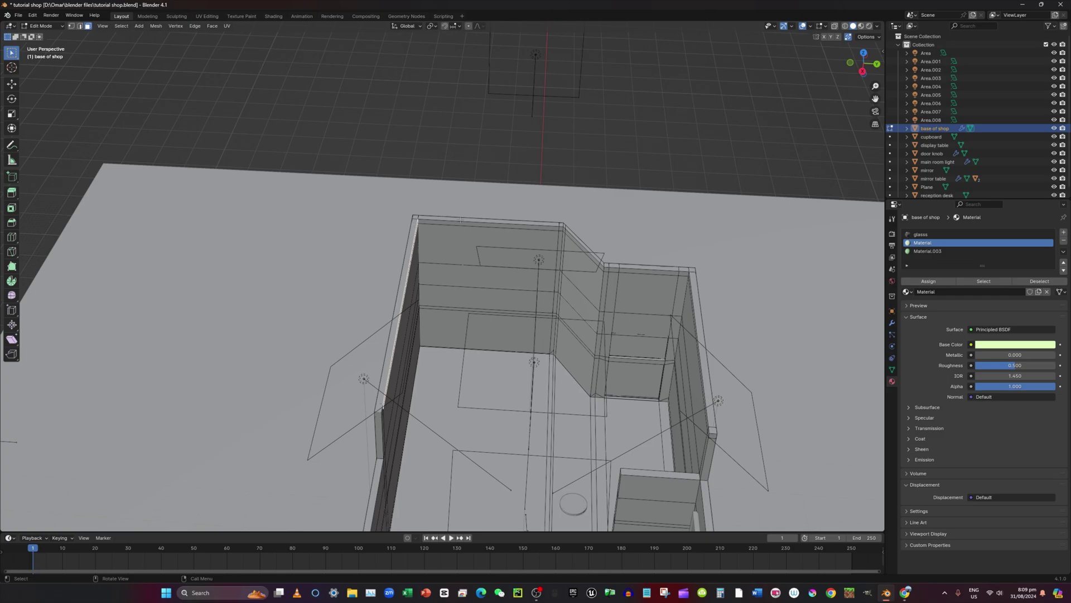
{"action": "middle_click_drag", "start_coordinate": [467, 224], "coordinate": [600, 313]}
{"action": "left_click", "coordinate": [499, 240], "text": "shift"}
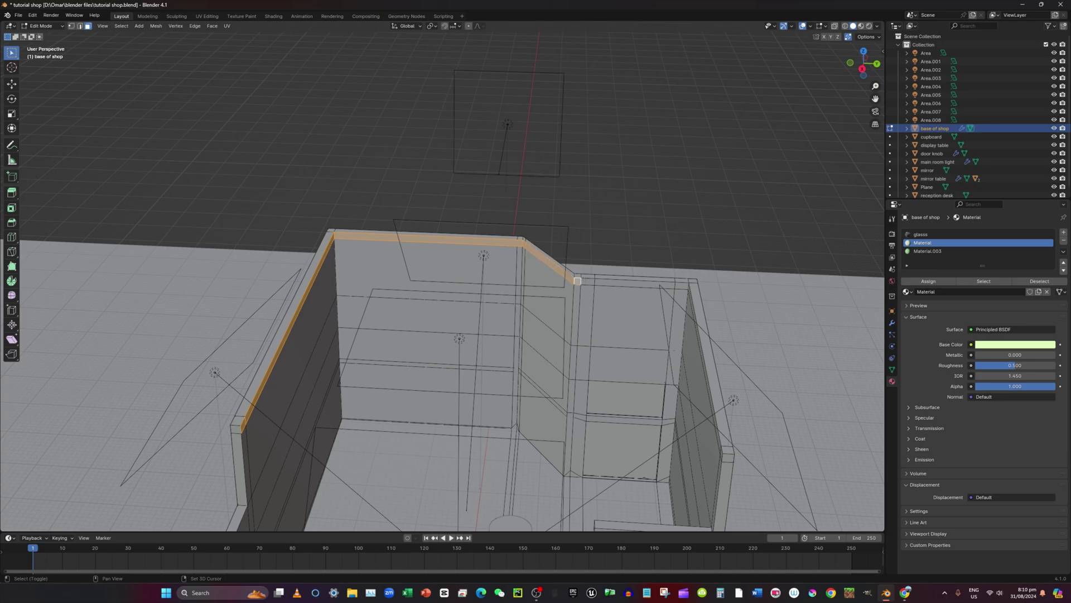
{"action": "left_click", "coordinate": [623, 285], "text": "shift"}
{"action": "left_click", "coordinate": [622, 284], "text": "shift"}
{"action": "middle_click_drag", "start_coordinate": [638, 286], "coordinate": [684, 292]}
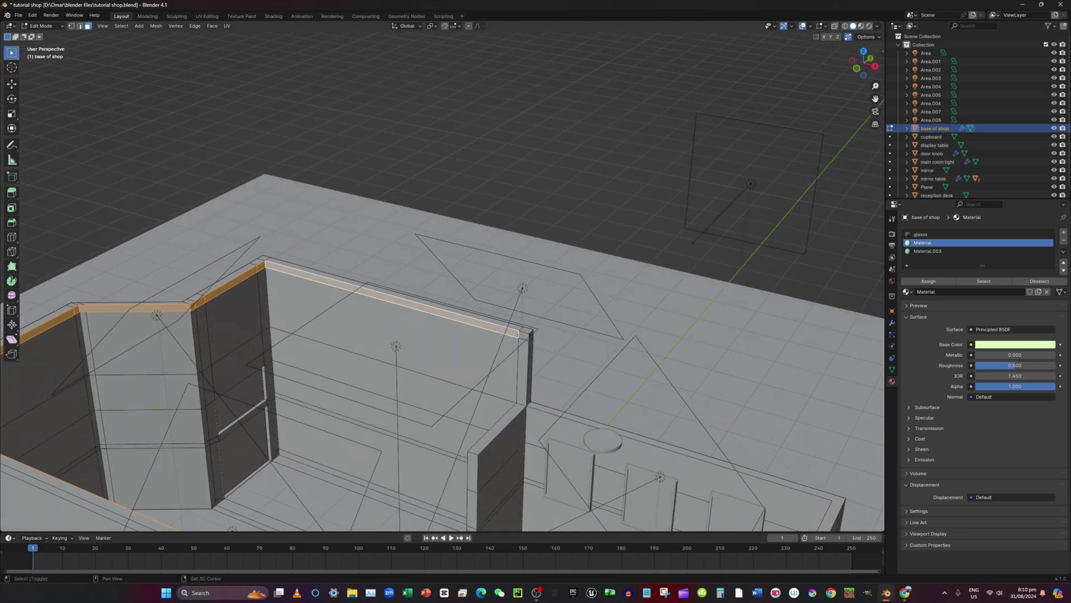
{"action": "key", "text": "f"}
{"action": "middle_click_drag", "start_coordinate": [522, 335], "coordinate": [463, 77]}
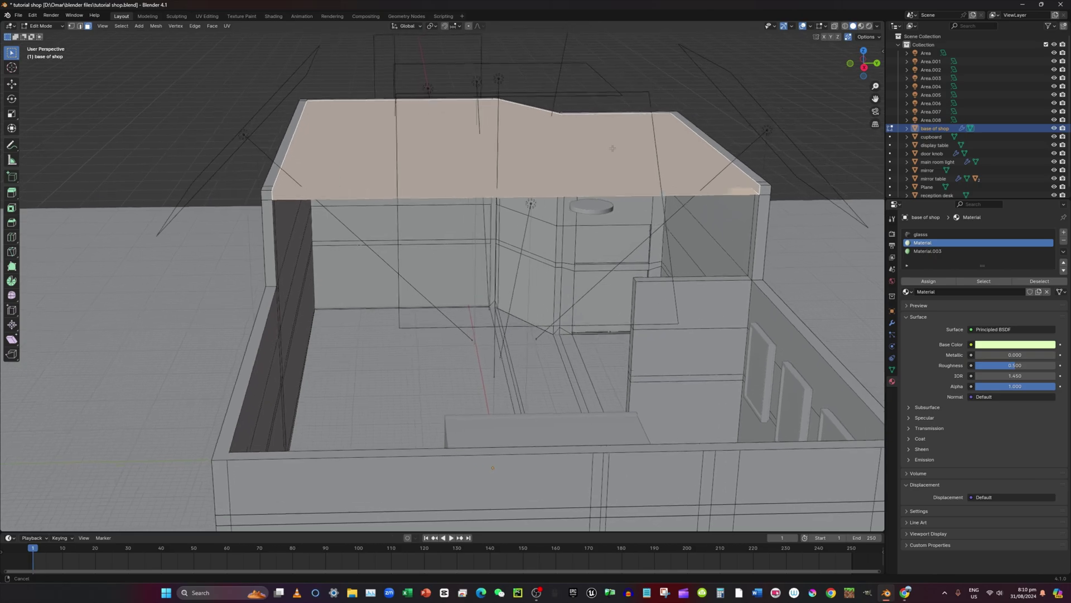
{"action": "left_click", "coordinate": [801, 100]}
Step: Extrude the narrow inner face at the taller wall's end across to the opposite wall, closing the gap below the front roof
{"action": "middle_click_drag", "start_coordinate": [630, 257], "coordinate": [665, 248]}
{"action": "left_click", "coordinate": [671, 250]}
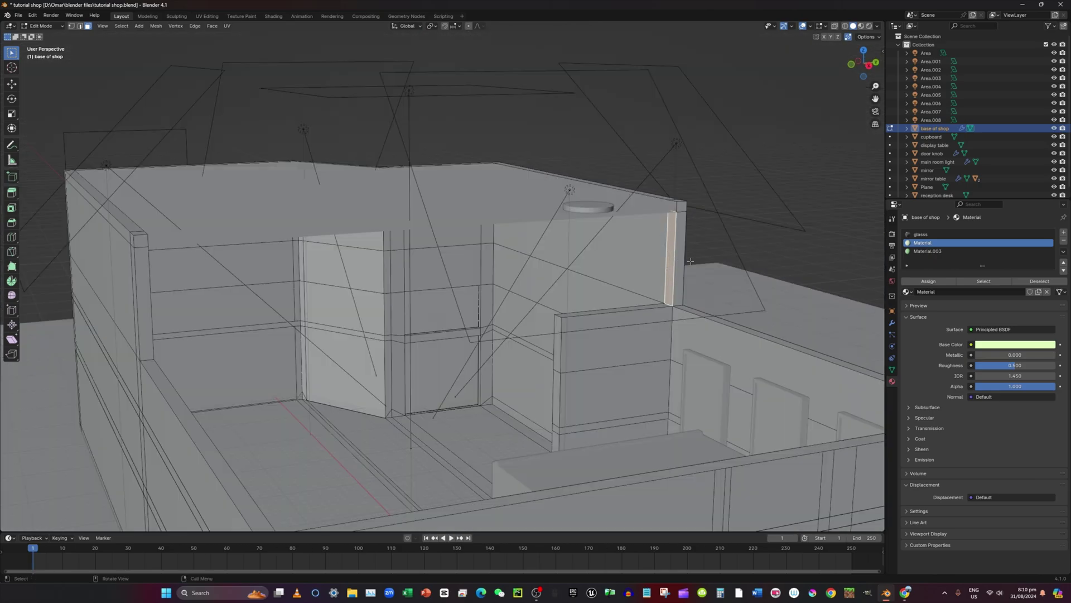
{"action": "key", "text": "e"}
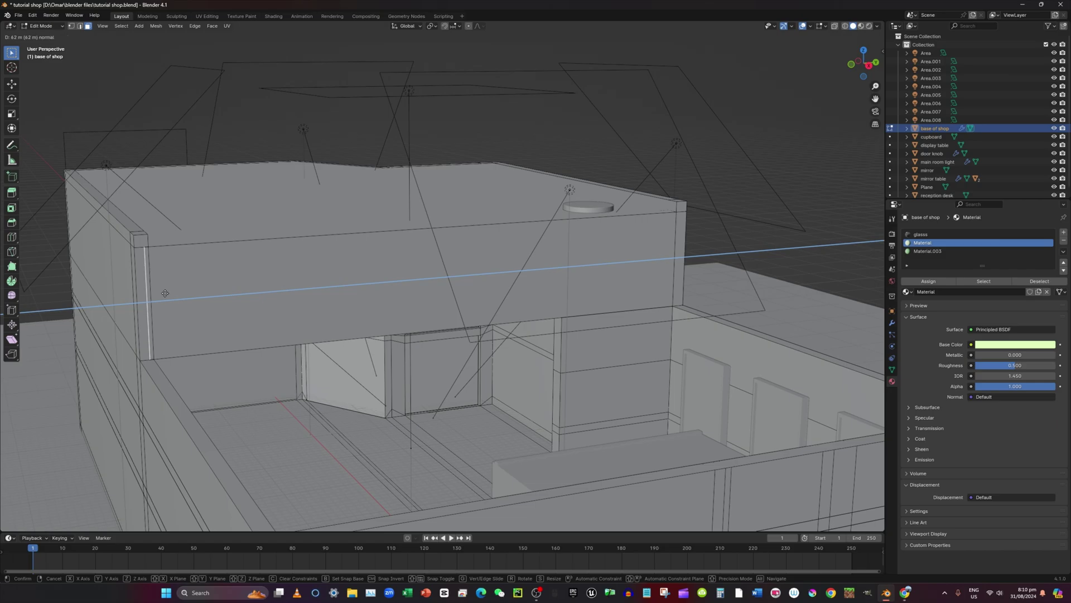
{"action": "left_click", "coordinate": [168, 291]}
Step: Add a loop cut around the lower rear walls and slide it up close to their upper rim
{"action": "middle_click_drag", "start_coordinate": [168, 292], "coordinate": [249, 298]}
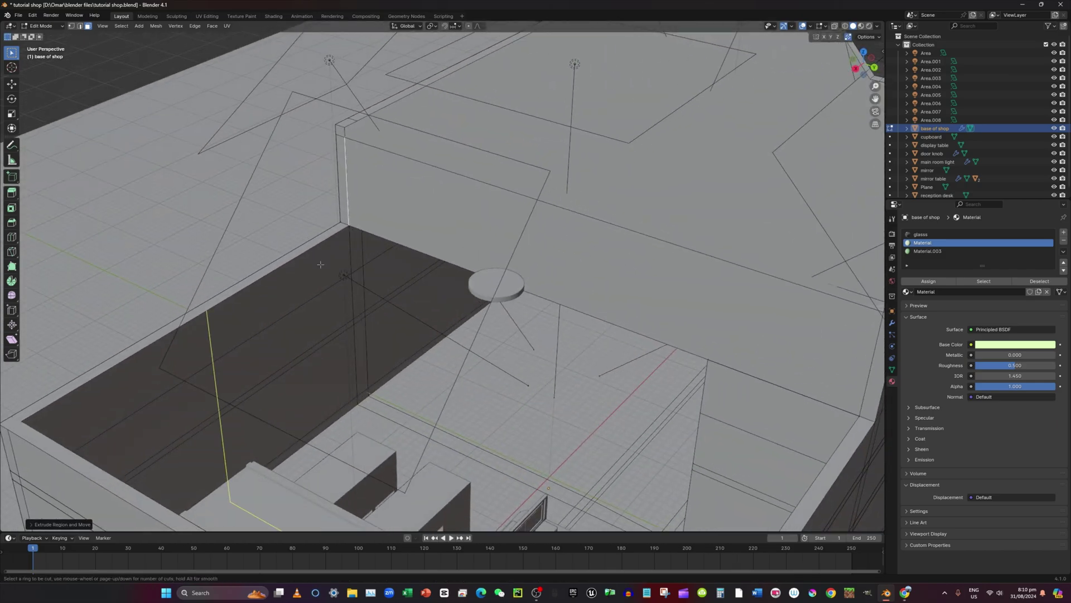
{"action": "left_click", "coordinate": [342, 254]}
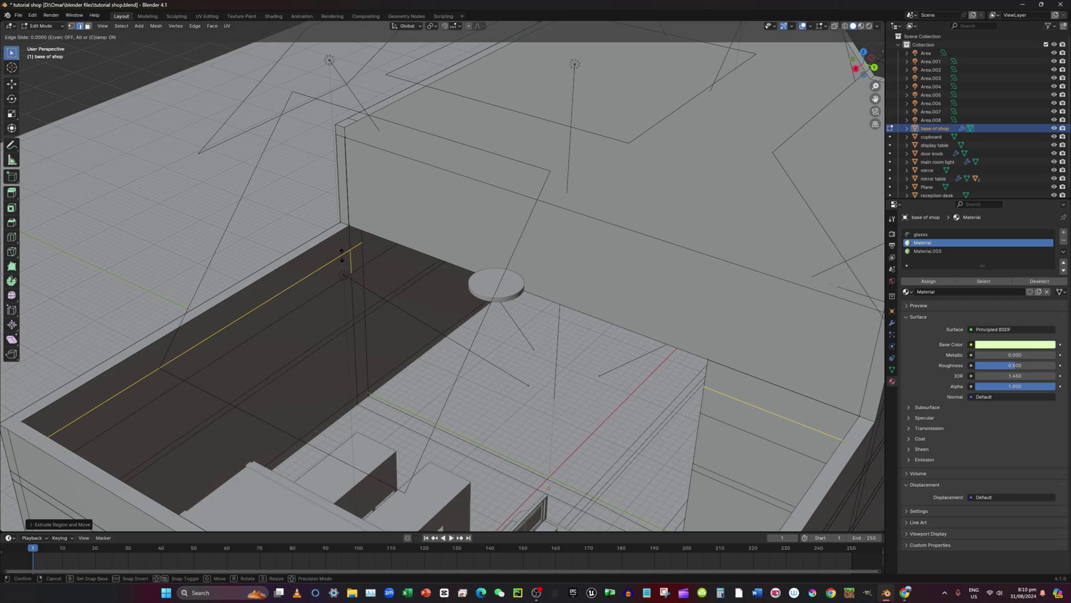
{"action": "left_click", "coordinate": [336, 242]}
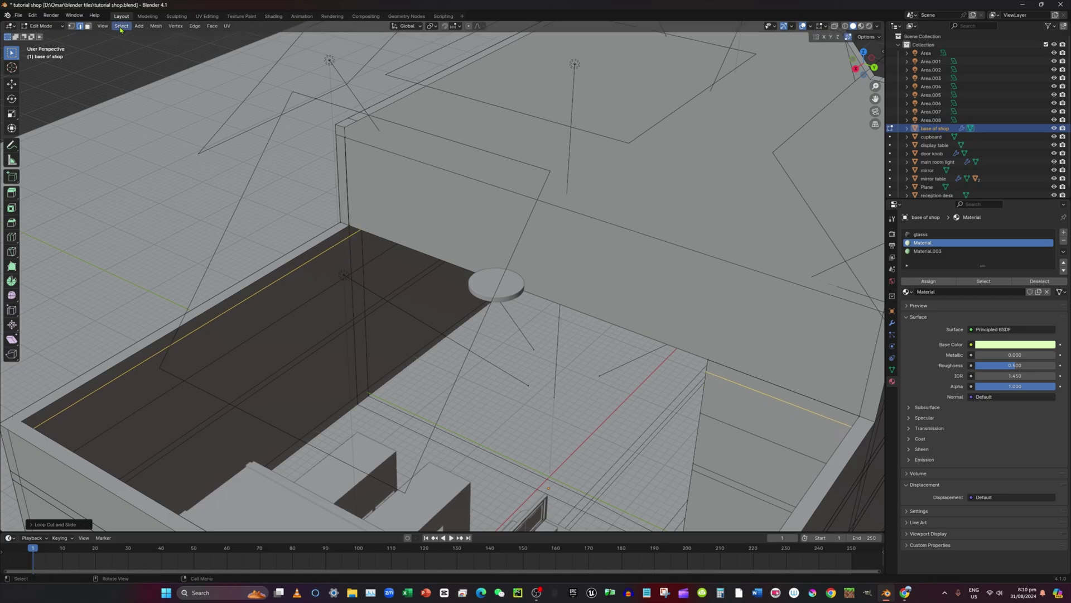
Step: Extrude the narrow inner strip along the lower rear wall's rim across to the opposite wall to roof the rear section
{"action": "middle_click_drag", "start_coordinate": [321, 243], "coordinate": [491, 210]}
{"action": "middle_click_drag", "start_coordinate": [528, 252], "coordinate": [636, 282]}
{"action": "key", "text": "g"}
{"action": "key", "text": "z"}
{"action": "key", "text": "z"}
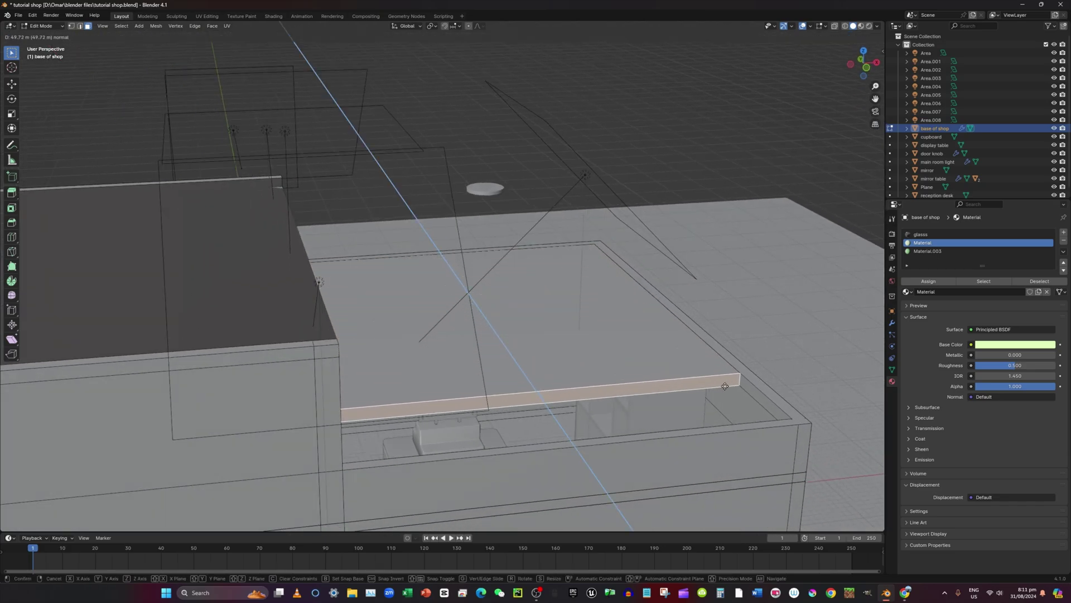
{"action": "left_click", "coordinate": [774, 422]}
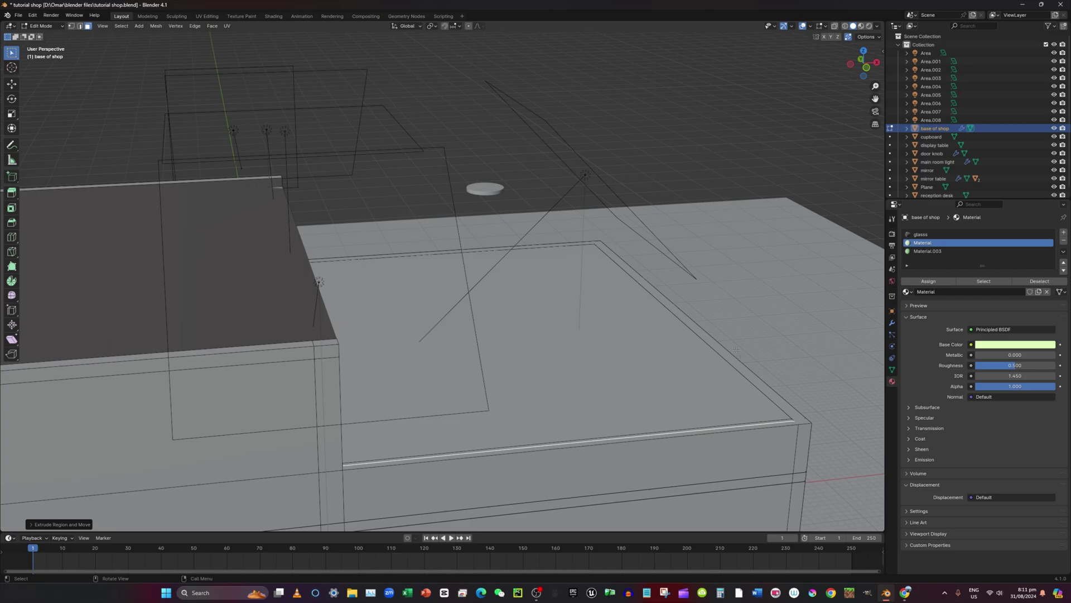
{"action": "scroll", "coordinate": [753, 418], "scroll_direction": "up", "scroll_amount": 6}
{"action": "middle_click_drag", "start_coordinate": [684, 408], "coordinate": [814, 424]}
{"action": "scroll", "coordinate": [481, 131], "scroll_direction": "down", "scroll_amount": 4}
{"action": "scroll", "coordinate": [481, 131], "scroll_direction": "up", "scroll_amount": 2}
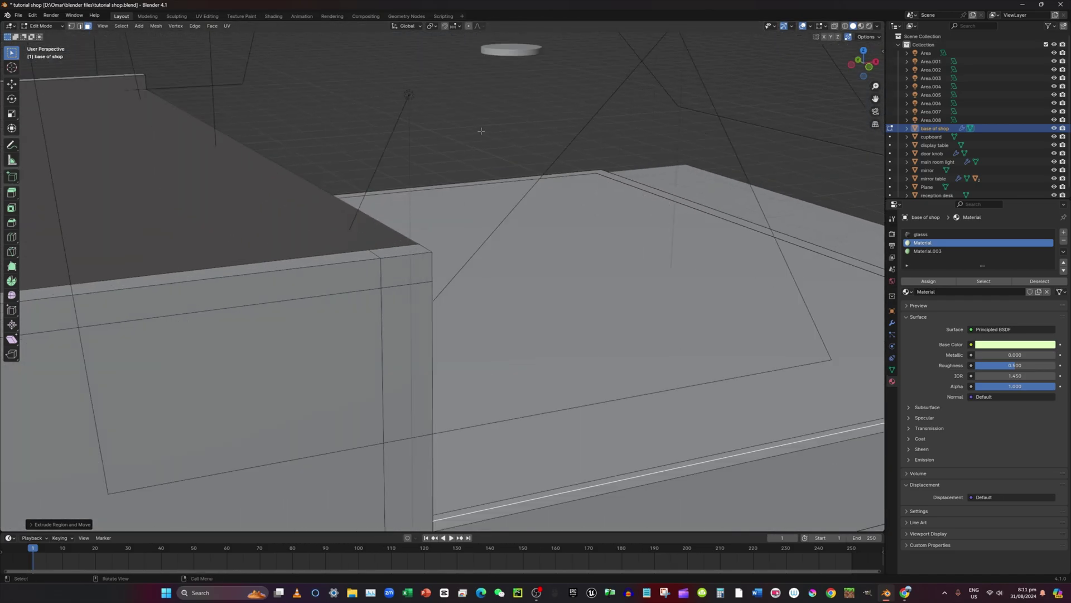
Step: Return to Object Mode and lower the main room light along Z to below the rear roof
{"action": "left_click", "coordinate": [43, 25]}
{"action": "left_click", "coordinate": [45, 36]}
{"action": "left_click", "coordinate": [517, 54]}
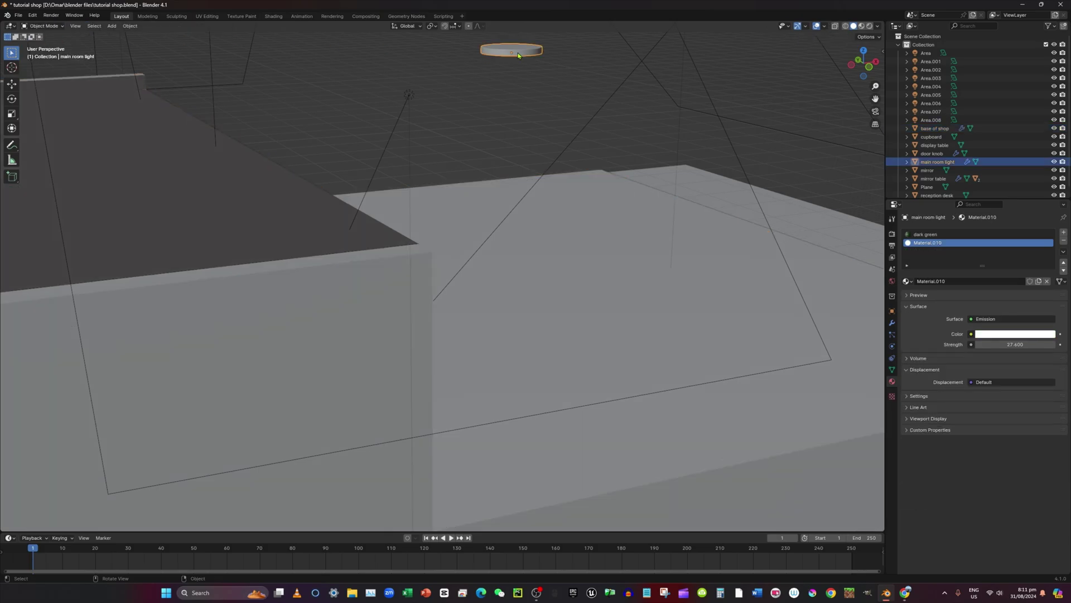
{"action": "key", "text": "g"}
{"action": "key", "text": "z"}
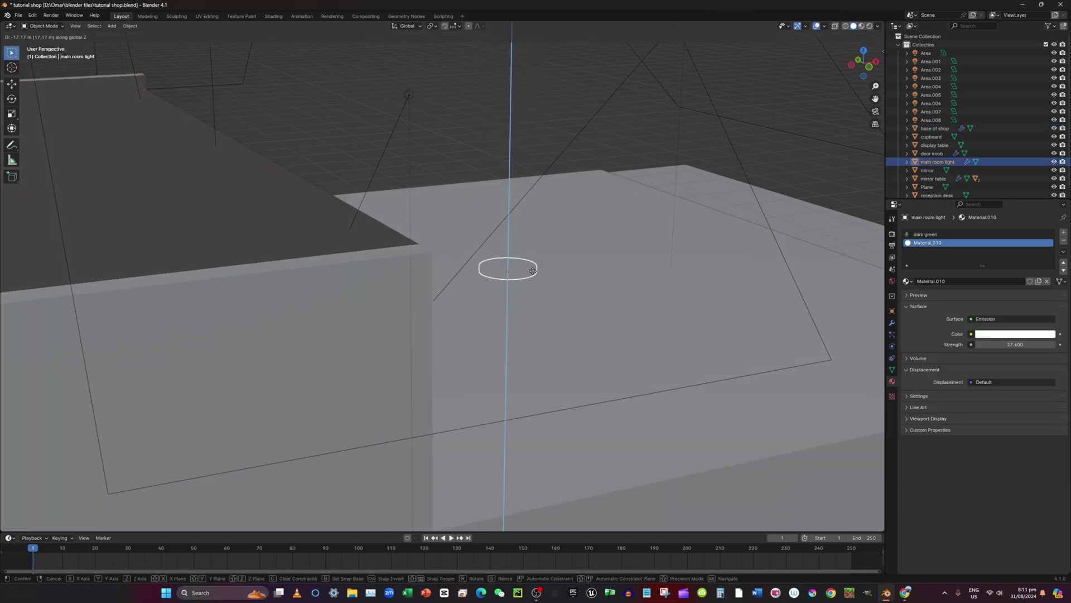
{"action": "left_click", "coordinate": [532, 301]}
Step: Examine the main room light against the rear ceiling from inside the shop in rendered shading, and return to solid shading
{"action": "scroll", "coordinate": [553, 330], "scroll_direction": "up", "scroll_amount": 4}
{"action": "scroll", "coordinate": [554, 330], "scroll_direction": "up", "scroll_amount": 1}
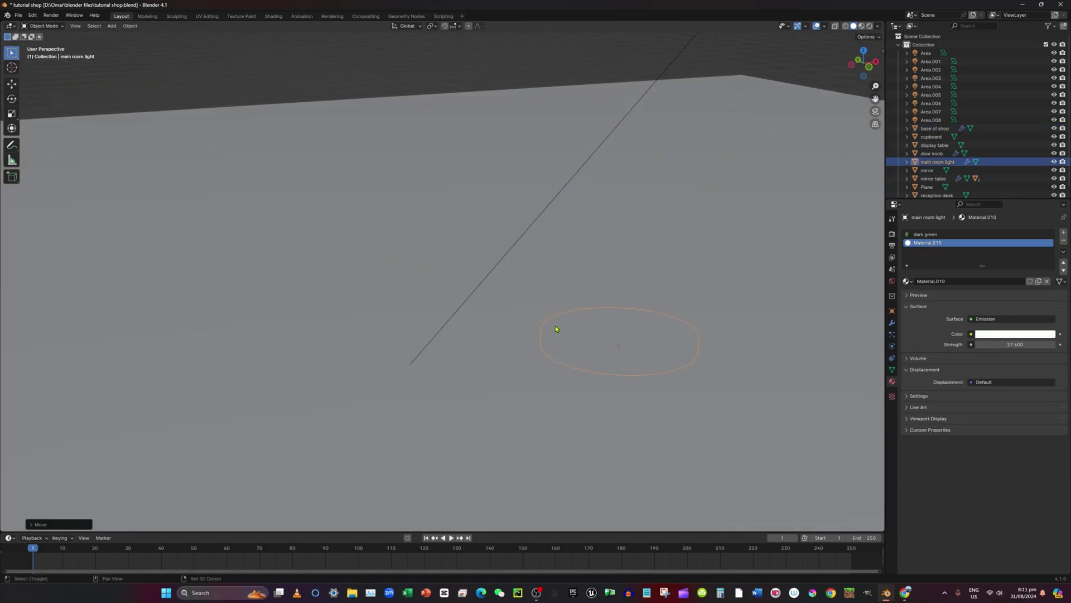
{"action": "middle_click_drag", "start_coordinate": [555, 330], "coordinate": [640, 226], "text": "shift"}
{"action": "left_click", "coordinate": [870, 26]}
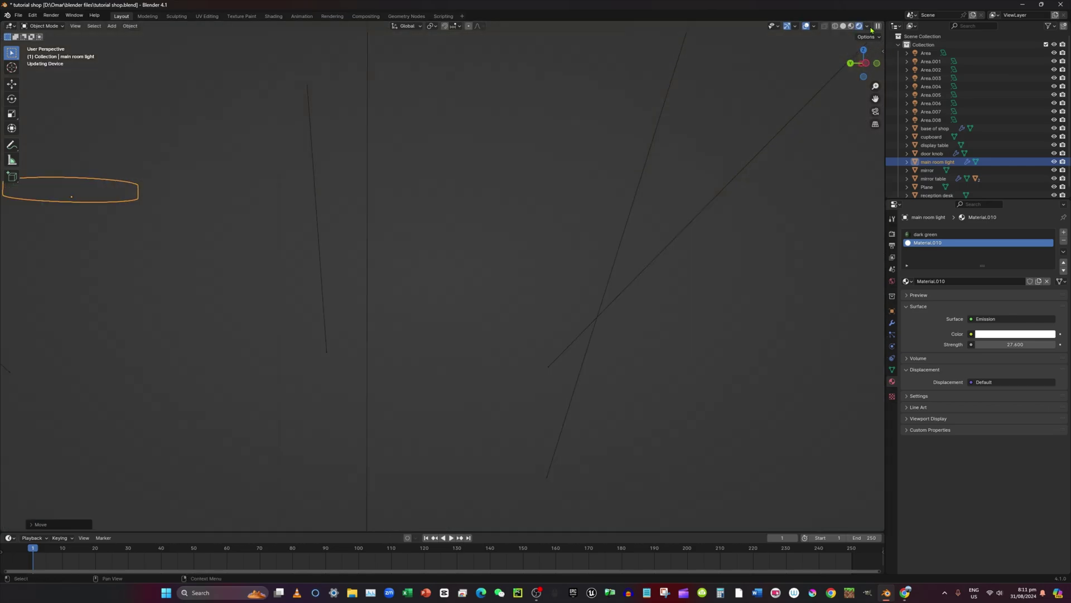
{"action": "scroll", "coordinate": [545, 189], "scroll_direction": "down", "scroll_amount": 8}
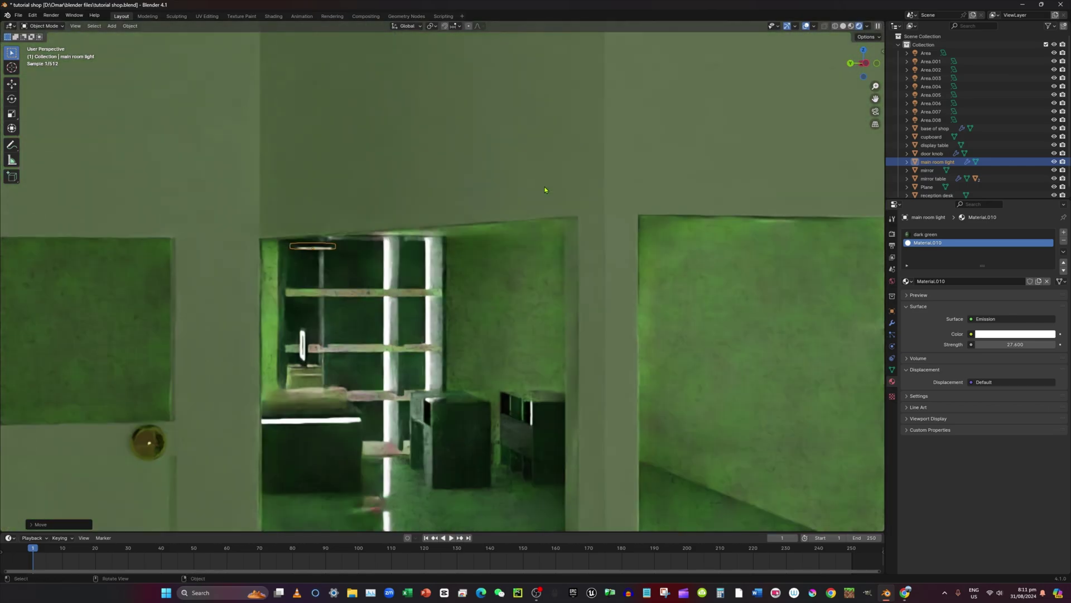
{"action": "middle_click_drag", "start_coordinate": [546, 190], "coordinate": [499, 195]}
{"action": "scroll", "coordinate": [529, 188], "scroll_direction": "up", "scroll_amount": 5}
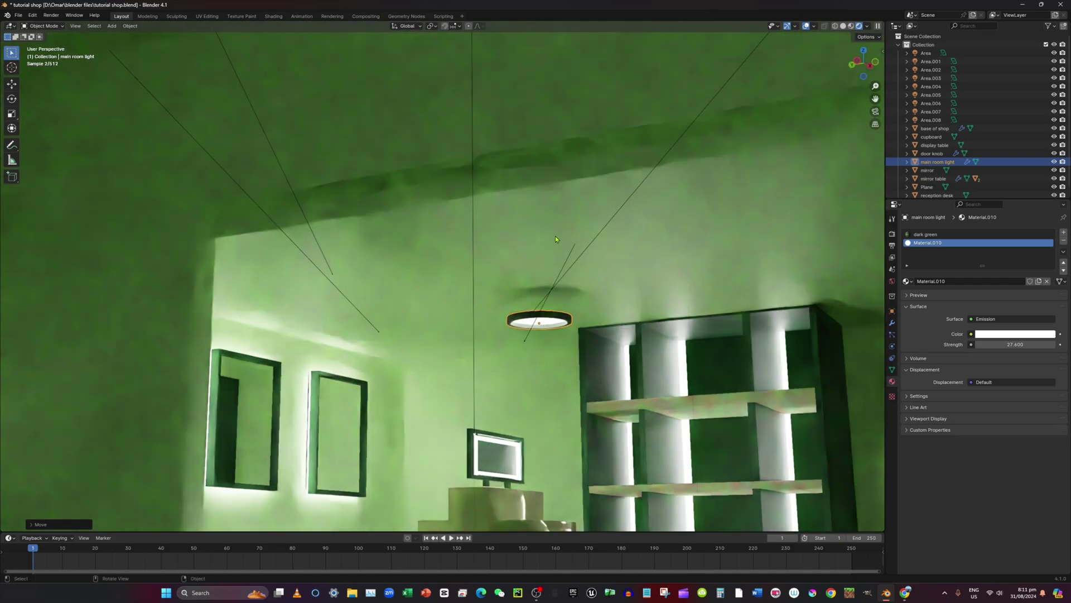
{"action": "mouse_move", "coordinate": [555, 236]}
{"action": "middle_mouse_down"}
{"action": "mouse_move", "coordinate": [537, 230]}
{"action": "mouse_move", "coordinate": [556, 236]}
{"action": "middle_mouse_up"}
{"action": "left_click", "coordinate": [843, 26]}
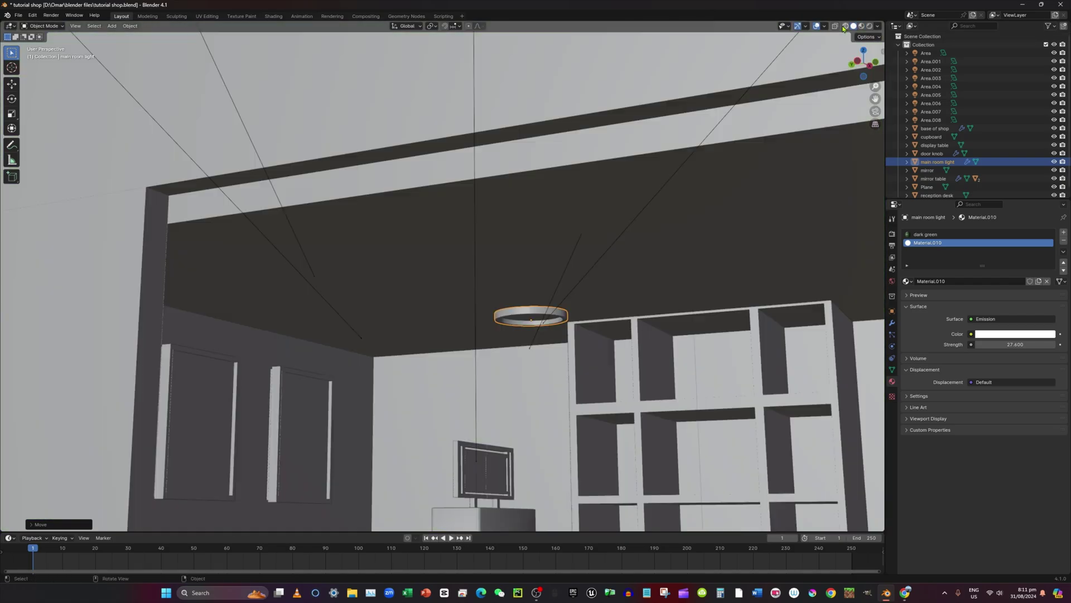
{"action": "mouse_move", "coordinate": [726, 142]}
{"action": "middle_mouse_down"}
{"action": "mouse_move", "coordinate": [755, 137]}
{"action": "mouse_move", "coordinate": [760, 148]}
{"action": "middle_mouse_up"}
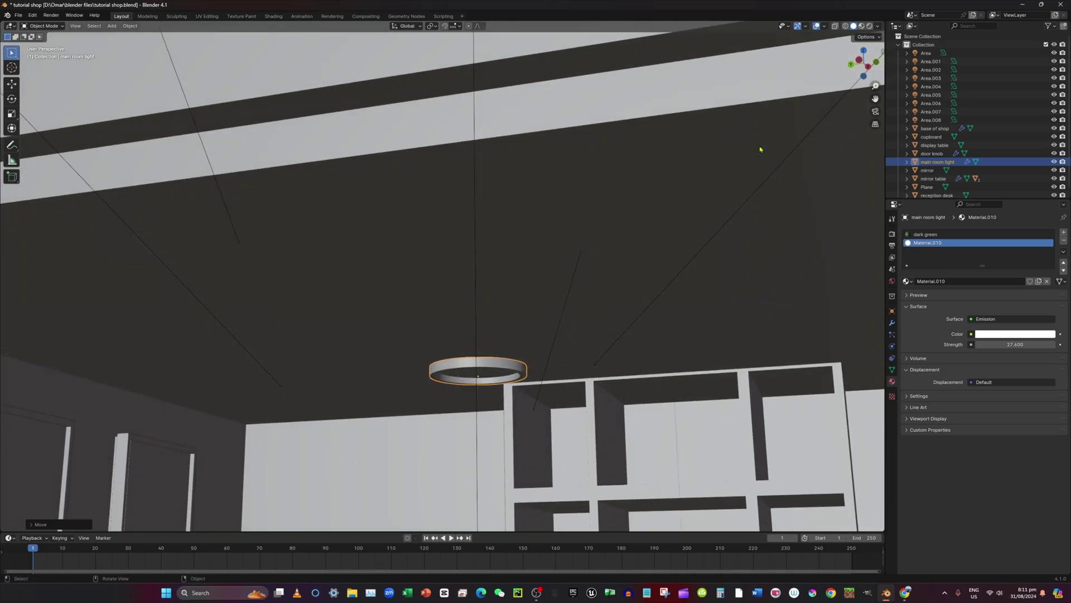
Step: Raise the main room light along Z to just below the rear ceiling
{"action": "key", "text": "g"}
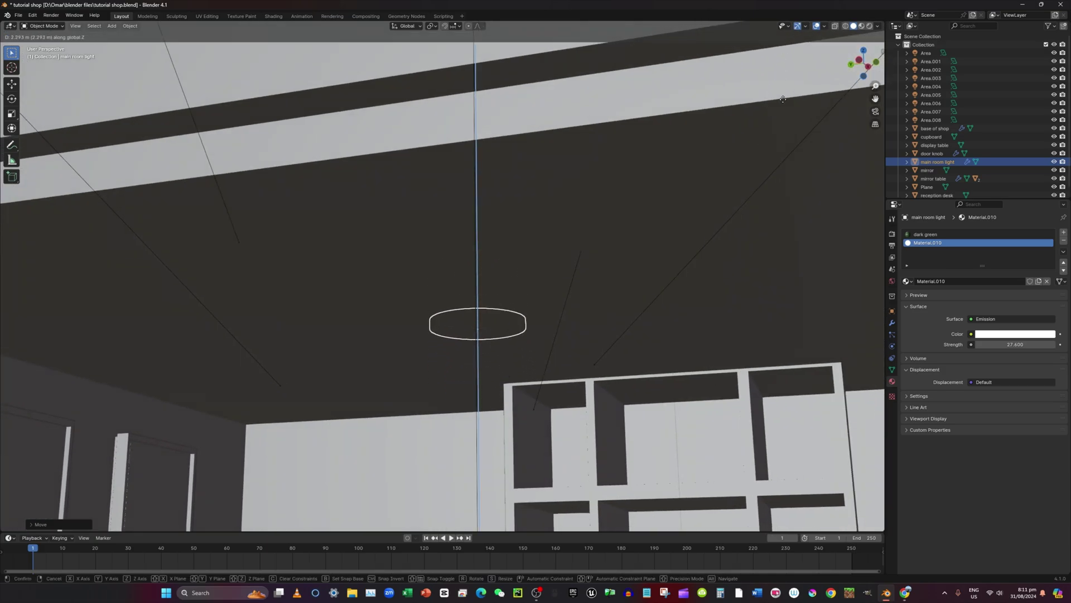
{"action": "left_click", "coordinate": [782, 108]}
Step: Scale the cupboard down uniformly by a factor of about 0.7 and lower it along Z toward the floor
{"action": "middle_click_drag", "start_coordinate": [654, 238], "coordinate": [700, 303]}
{"action": "middle_click_drag", "start_coordinate": [543, 345], "coordinate": [689, 317], "text": "shift"}
{"action": "left_click", "coordinate": [661, 353]}
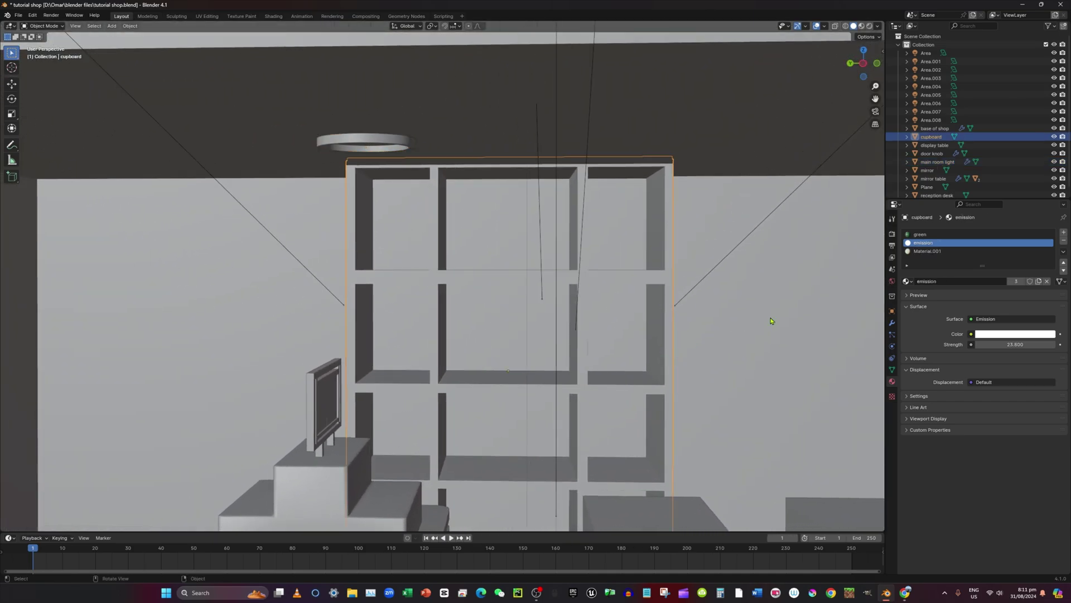
{"action": "key", "text": "s"}
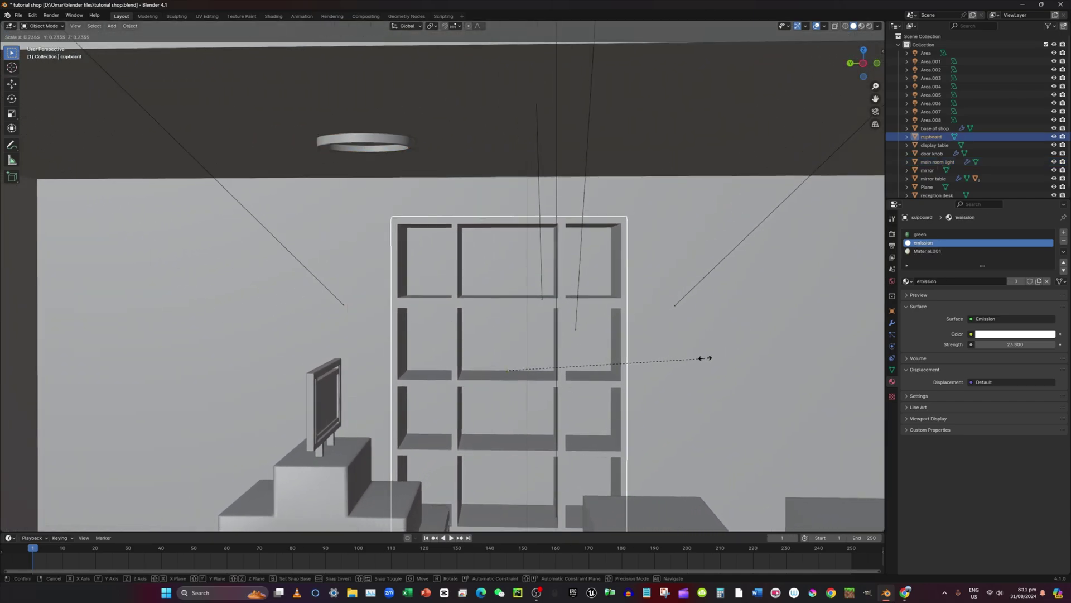
{"action": "left_click", "coordinate": [692, 374]}
{"action": "middle_click_drag", "start_coordinate": [650, 439], "coordinate": [294, 305]}
{"action": "middle_click_drag", "start_coordinate": [504, 319], "coordinate": [527, 330]}
{"action": "key", "text": "g"}
{"action": "key", "text": "z"}
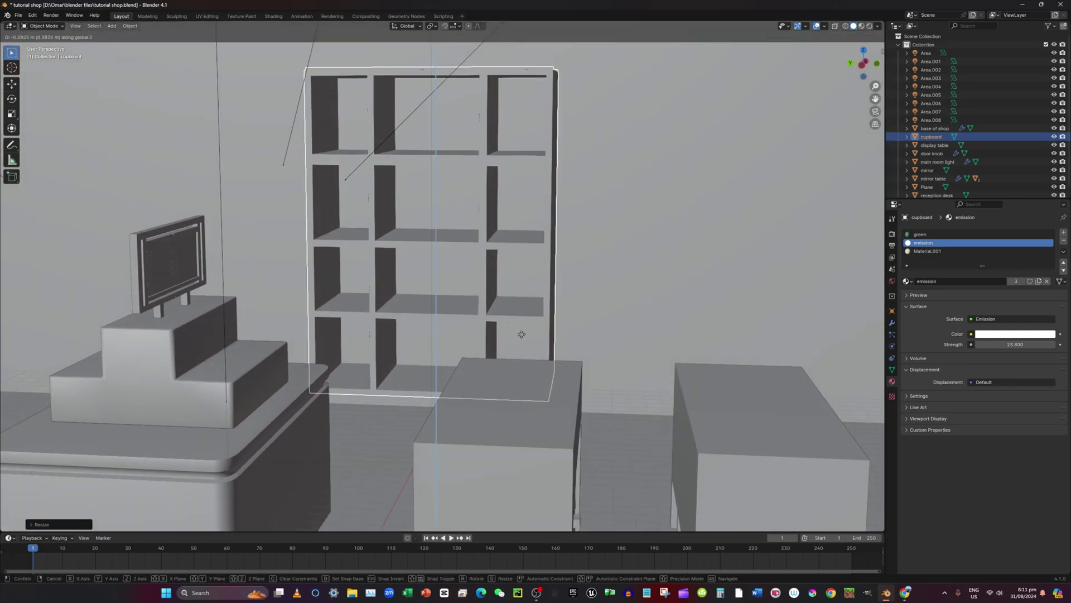
{"action": "left_click", "coordinate": [530, 380]}
Step: Scale the set of three wall mirrors down uniformly
{"action": "middle_click_drag", "start_coordinate": [531, 382], "coordinate": [426, 387]}
{"action": "scroll", "coordinate": [487, 385], "scroll_direction": "up", "scroll_amount": 3}
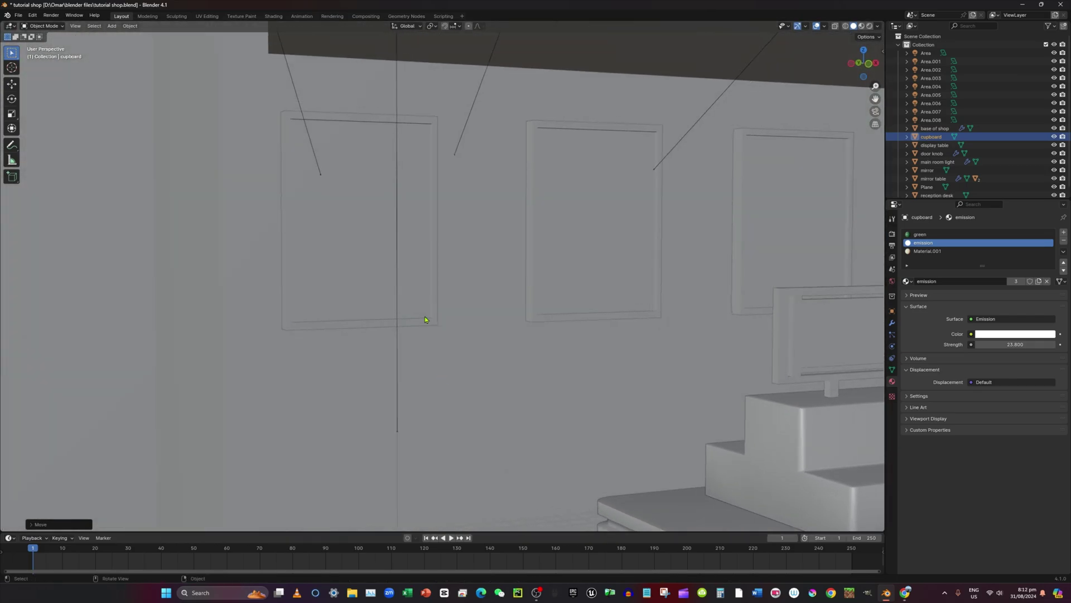
{"action": "left_click", "coordinate": [430, 287]}
{"action": "key", "text": "s"}
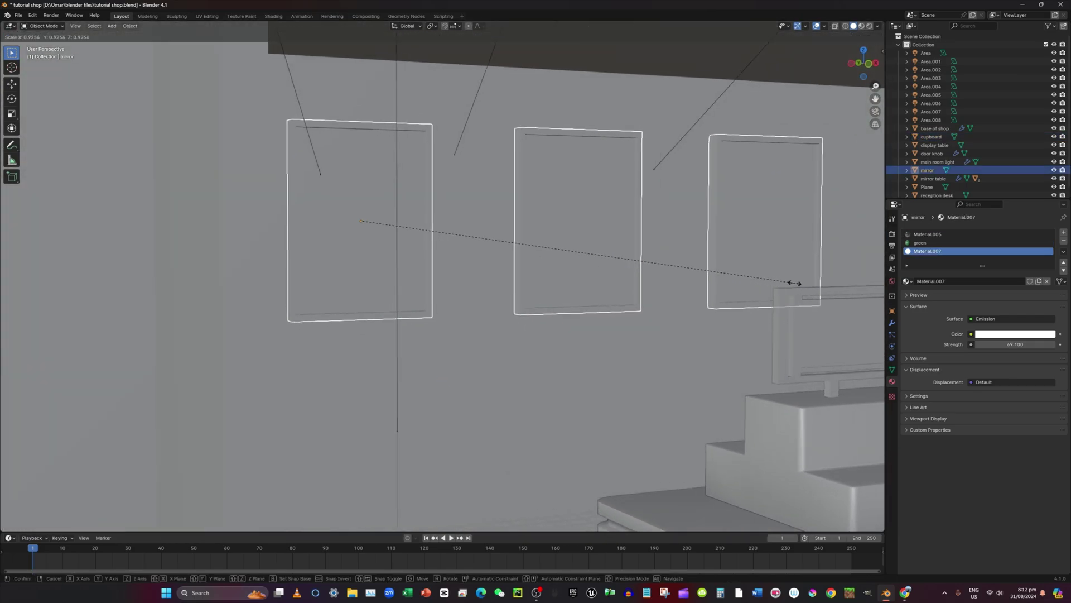
{"action": "left_click", "coordinate": [724, 271]}
Step: Lower the wall mirrors about 1.9 m along Z and slide them along X on their wall
{"action": "middle_click_drag", "start_coordinate": [724, 272], "coordinate": [736, 290]}
{"action": "scroll", "coordinate": [736, 290], "scroll_direction": "down", "scroll_amount": 1}
{"action": "middle_click_drag", "start_coordinate": [837, 156], "coordinate": [801, 146]}
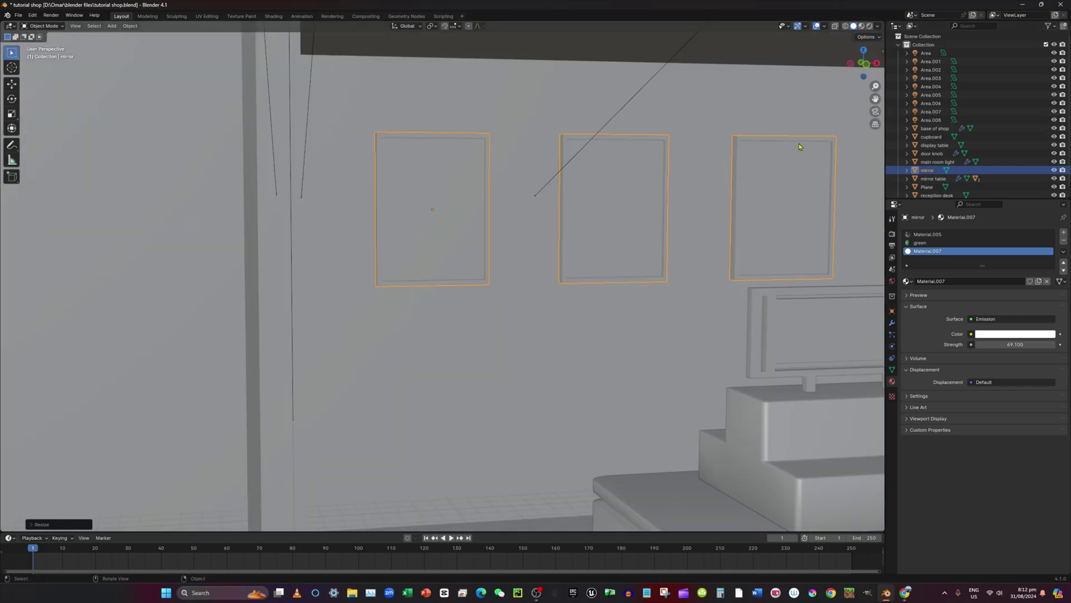
{"action": "key", "text": "g"}
{"action": "key", "text": "z"}
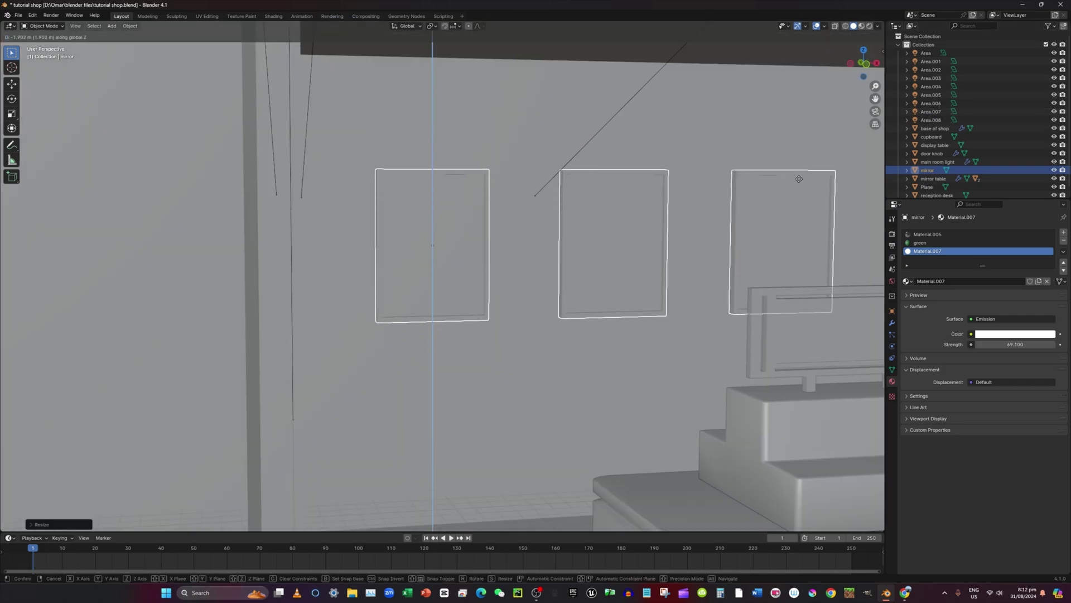
{"action": "left_click", "coordinate": [801, 179]}
{"action": "mouse_move", "coordinate": [801, 179]}
{"action": "middle_mouse_down"}
{"action": "mouse_move", "coordinate": [833, 179]}
{"action": "mouse_move", "coordinate": [807, 180]}
{"action": "middle_mouse_up"}
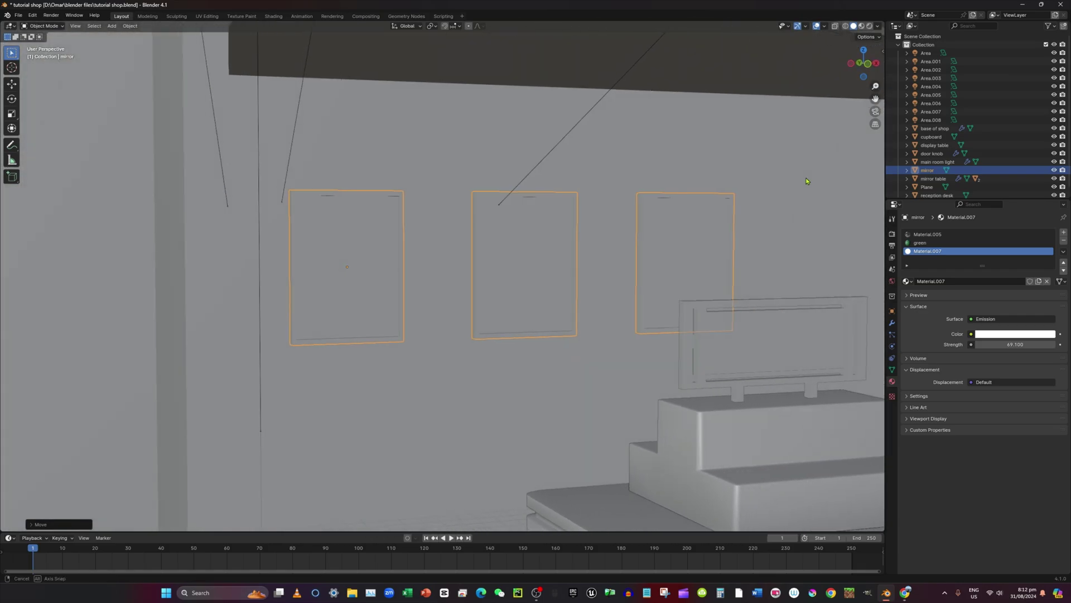
{"action": "key", "text": "g"}
{"action": "key", "text": "x"}
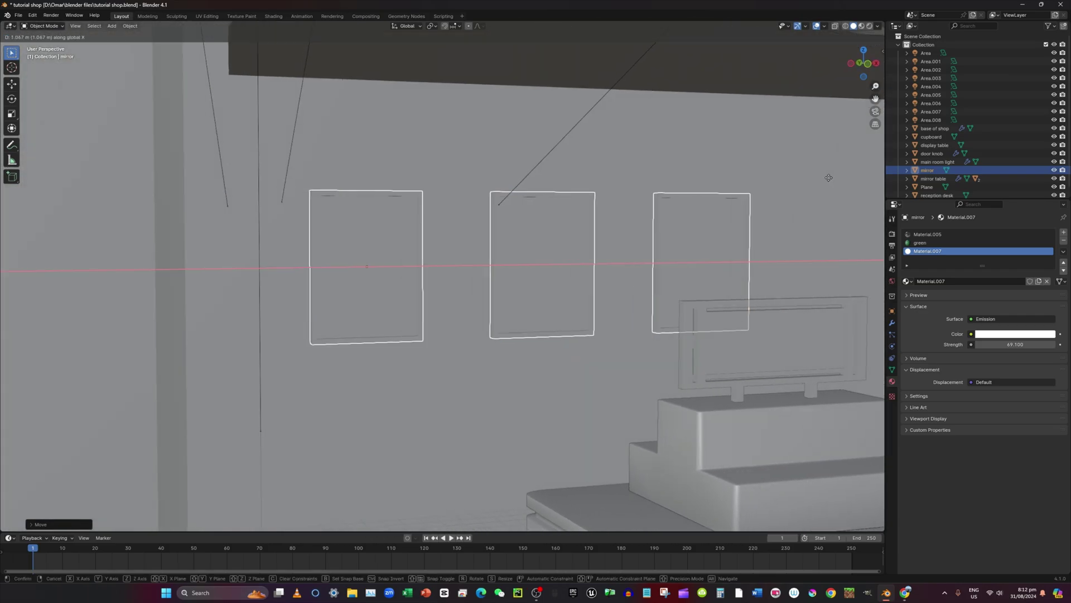
{"action": "left_click", "coordinate": [16, 174]}
Step: Scale the cupboard up uniformly by a factor of about 1.13 and raise it along Z
{"action": "middle_click_drag", "start_coordinate": [371, 177], "coordinate": [402, 187]}
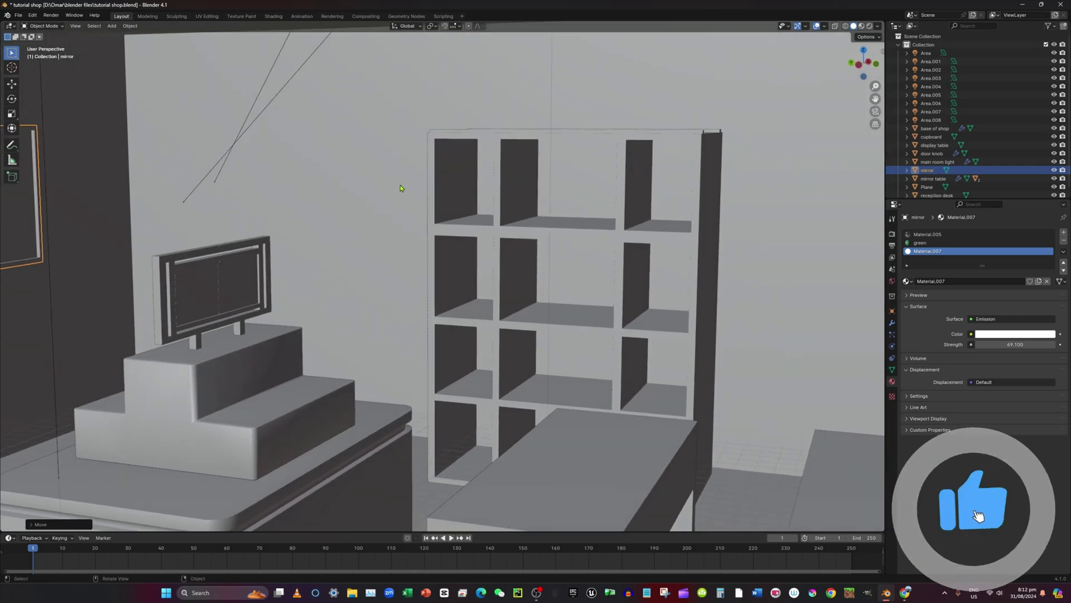
{"action": "left_click", "coordinate": [561, 184]}
{"action": "key", "text": "s"}
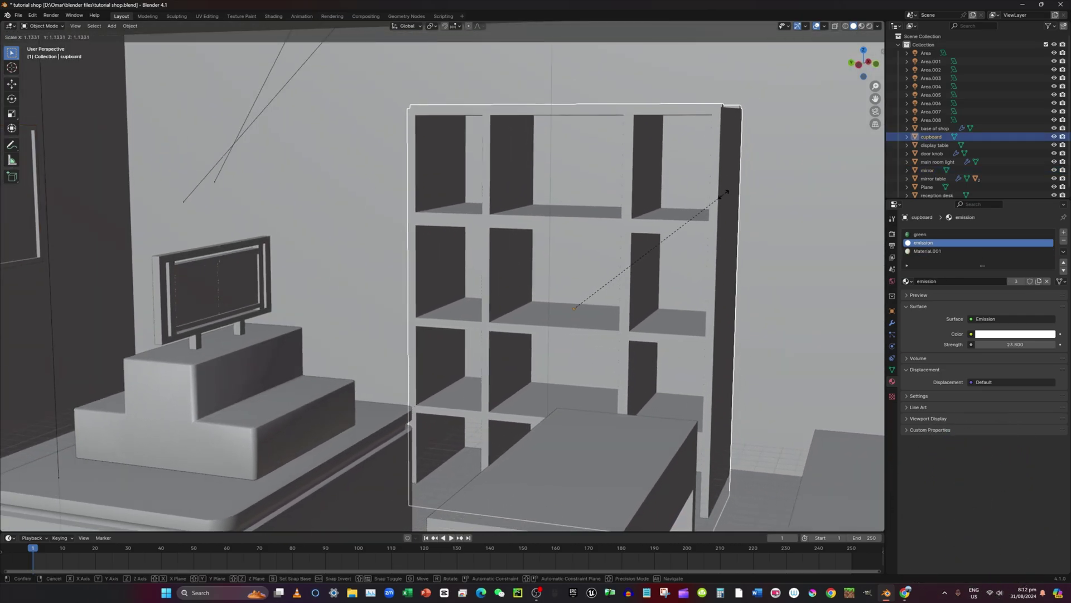
{"action": "left_click", "coordinate": [727, 191]}
{"action": "key", "text": "g"}
{"action": "key", "text": "z"}
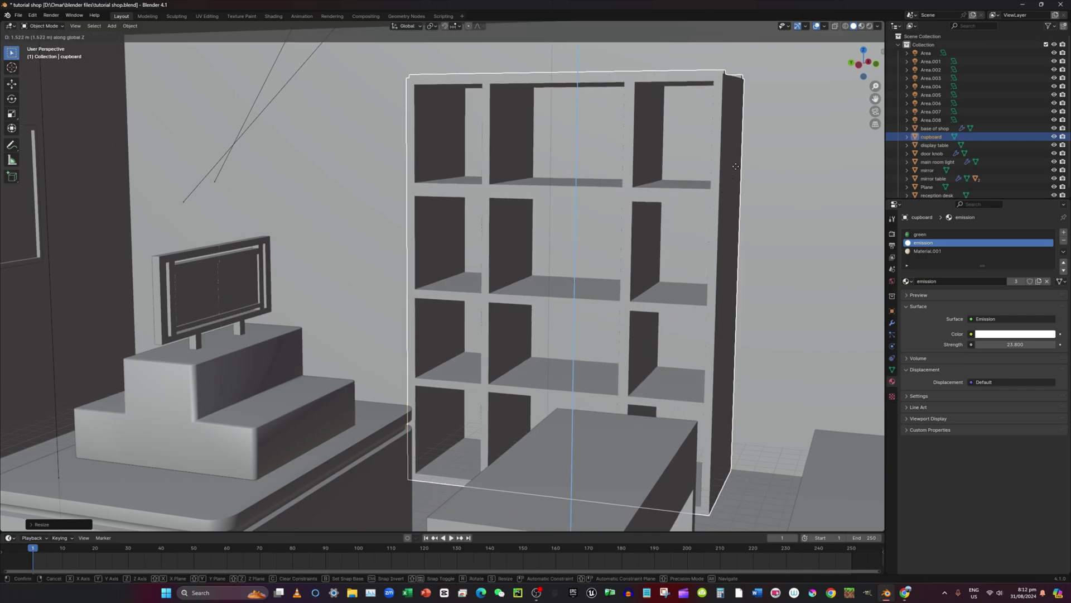
{"action": "left_click", "coordinate": [734, 171]}
Step: Lower the cupboard slightly along Z so its base meets the floor
{"action": "middle_click_drag", "start_coordinate": [735, 173], "coordinate": [600, 305]}
{"action": "left_click", "coordinate": [547, 201]}
{"action": "key", "text": "g"}
{"action": "key", "text": "z"}
{"action": "left_click", "coordinate": [550, 222]}
Step: Scale the display table beside the mirror table up slightly and uniformly
{"action": "left_click", "coordinate": [577, 302]}
{"action": "scroll", "coordinate": [577, 303], "scroll_direction": "down", "scroll_amount": 2}
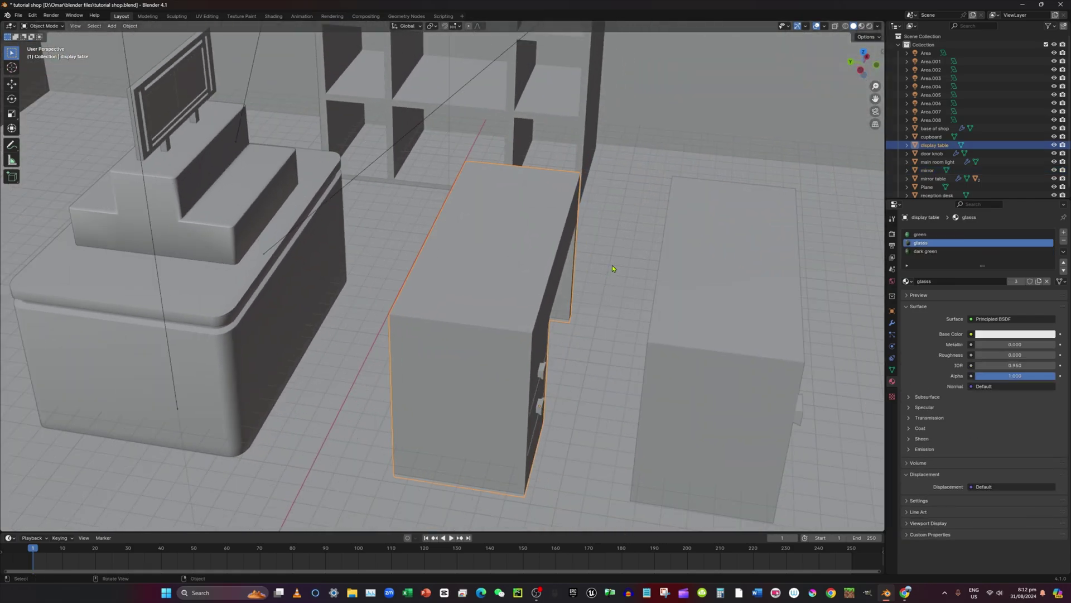
{"action": "middle_click_drag", "start_coordinate": [615, 269], "coordinate": [632, 237]}
{"action": "scroll", "coordinate": [629, 239], "scroll_direction": "down", "scroll_amount": 2}
{"action": "key", "text": "s"}
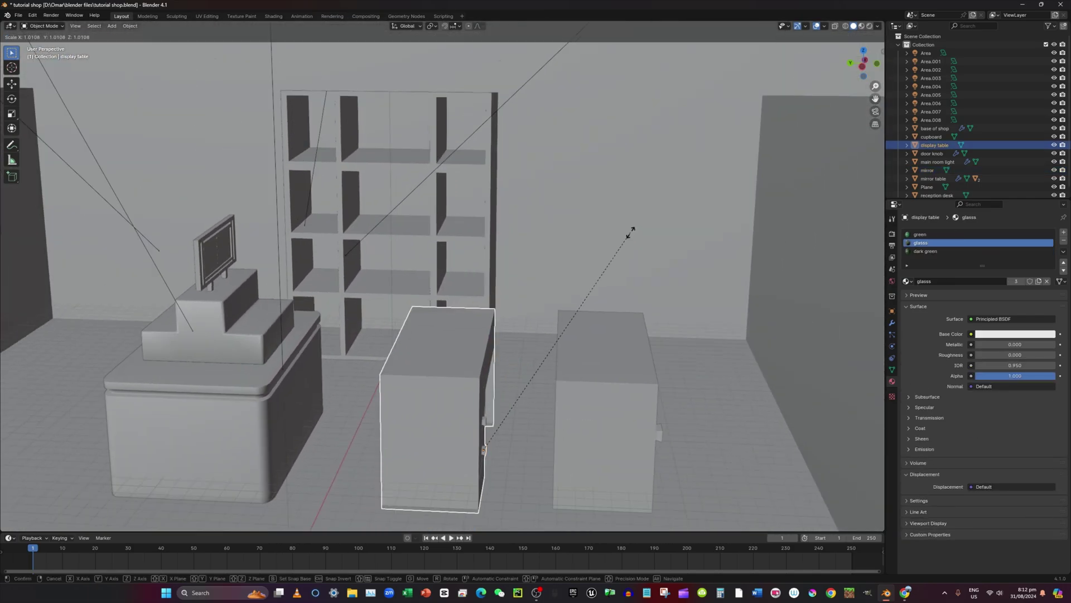
{"action": "left_click", "coordinate": [658, 221]}
Step: Scale the reception desk up uniformly by a factor of about 1.13
{"action": "left_click", "coordinate": [611, 350]}
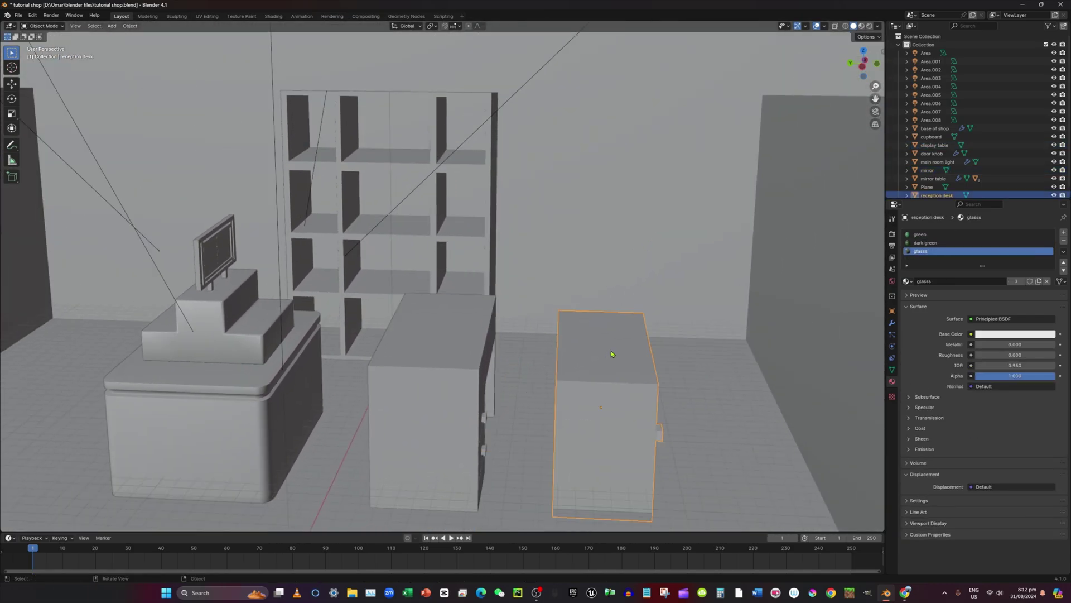
{"action": "key", "text": "s"}
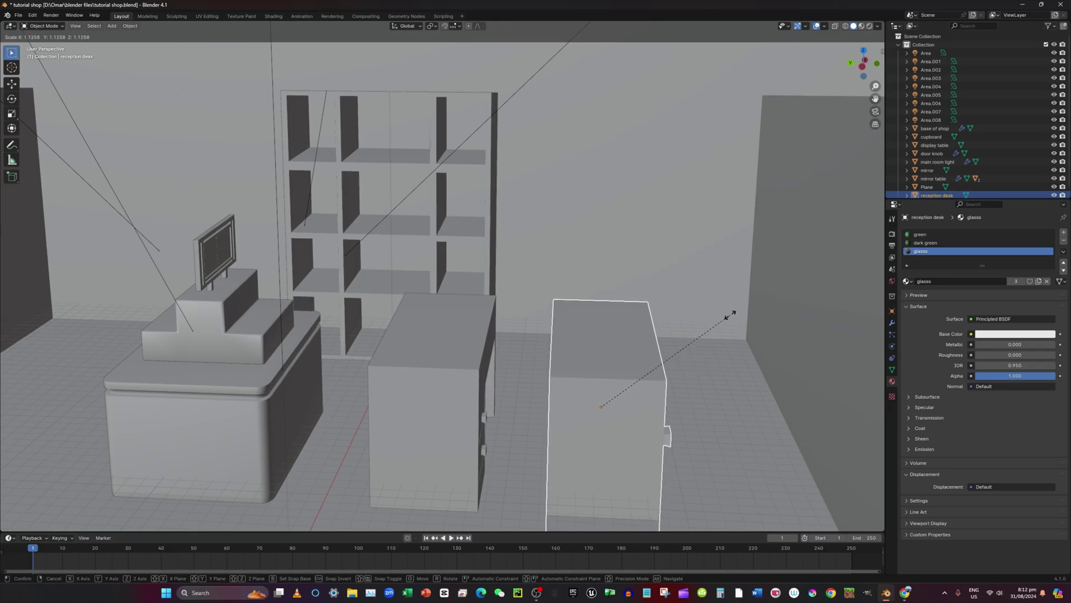
{"action": "left_click", "coordinate": [730, 316]}
Step: Scale the mirror table together with the stepped stand and mirror on it by a factor of about 1.11
{"action": "left_click", "coordinate": [291, 390]}
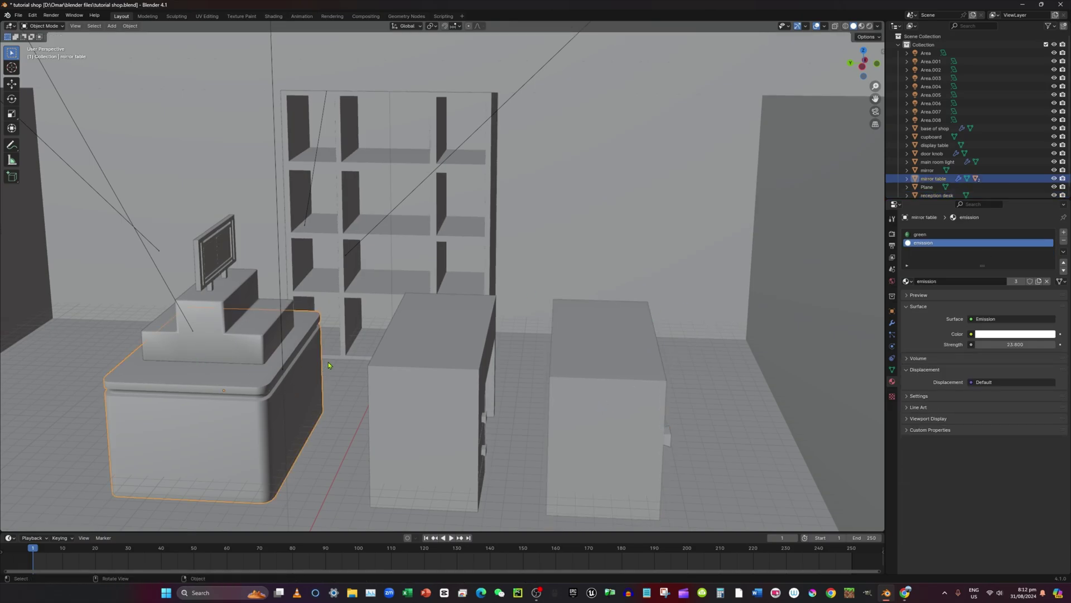
{"action": "left_click", "coordinate": [260, 336], "text": "shift"}
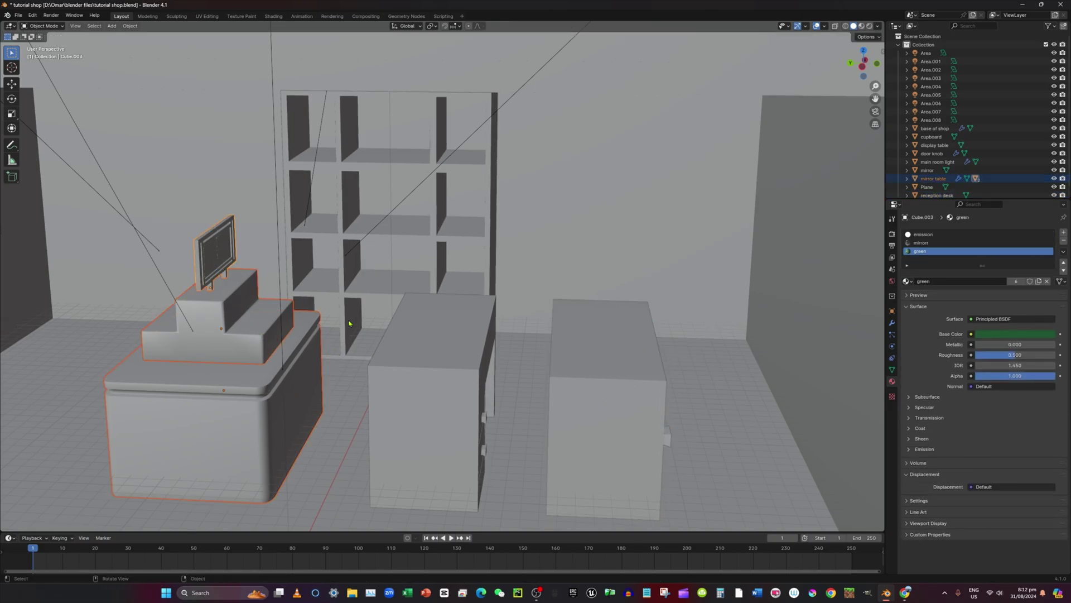
{"action": "key", "text": "s"}
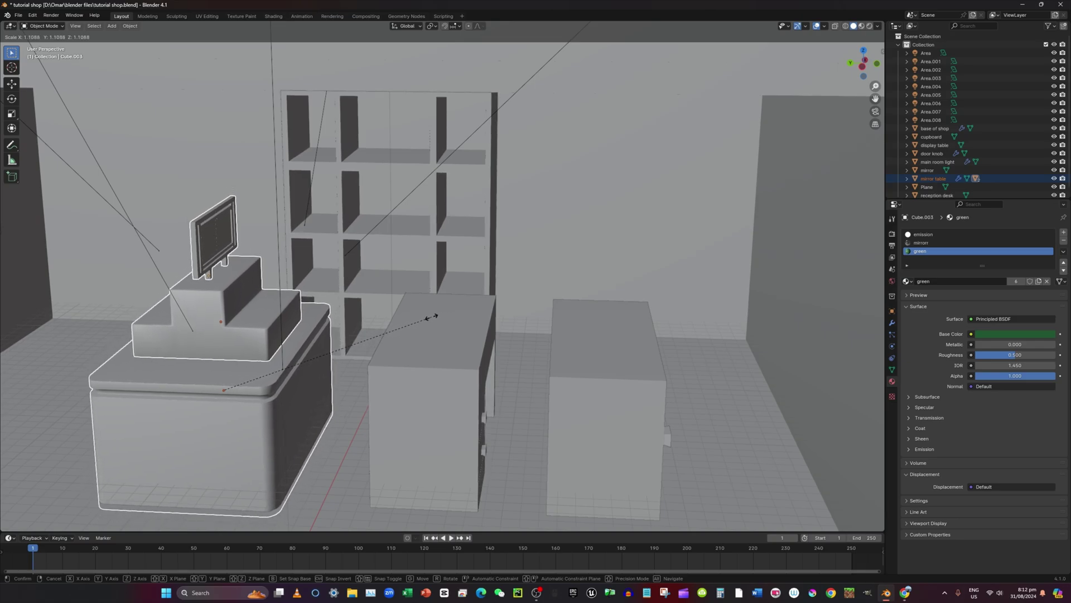
{"action": "left_click", "coordinate": [431, 317]}
Step: Select the main room light and show the shop in left orthographic view with X-ray turned on
{"action": "key", "text": "KP_Divide"}
{"action": "middle_click_drag", "start_coordinate": [381, 329], "coordinate": [437, 281]}
{"action": "left_click", "coordinate": [367, 213]}
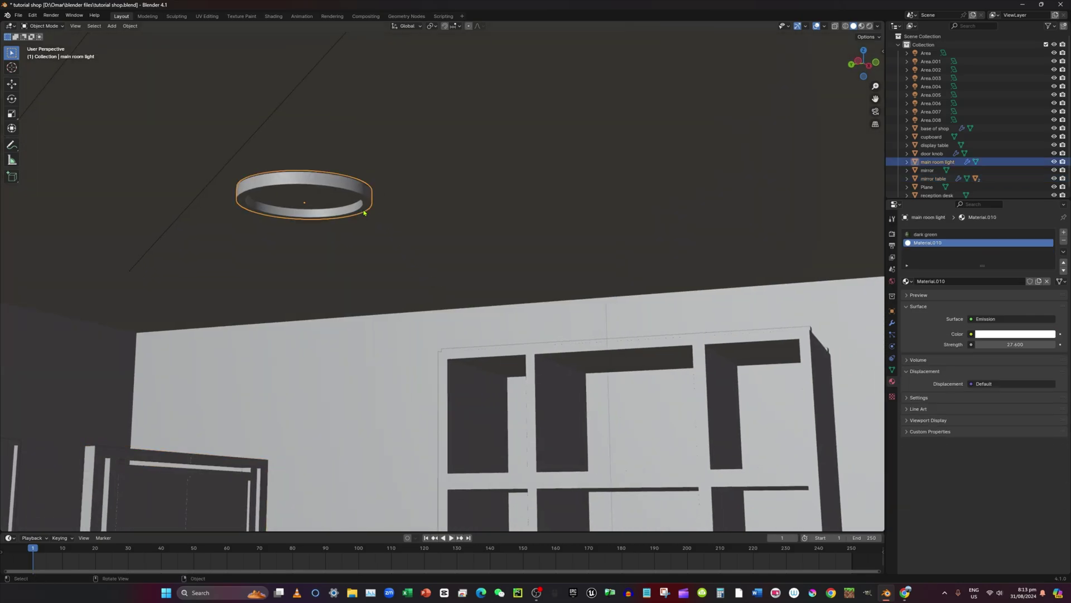
{"action": "middle_click_drag", "start_coordinate": [368, 213], "coordinate": [422, 241]}
{"action": "scroll", "coordinate": [424, 242], "scroll_direction": "down", "scroll_amount": 2}
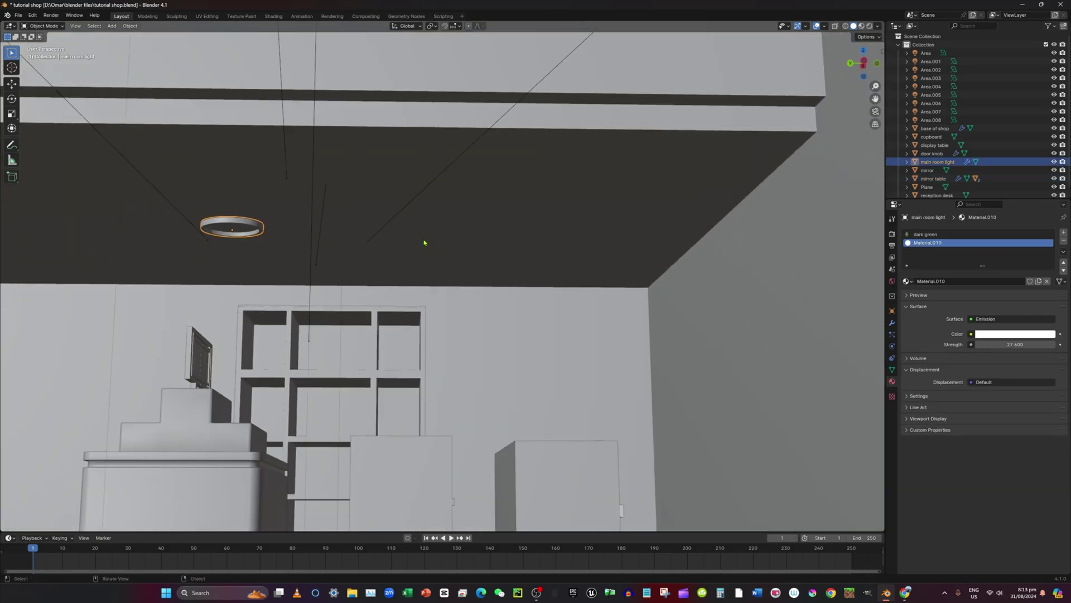
{"action": "left_click_drag", "start_coordinate": [876, 99], "coordinate": [1063, 115]}
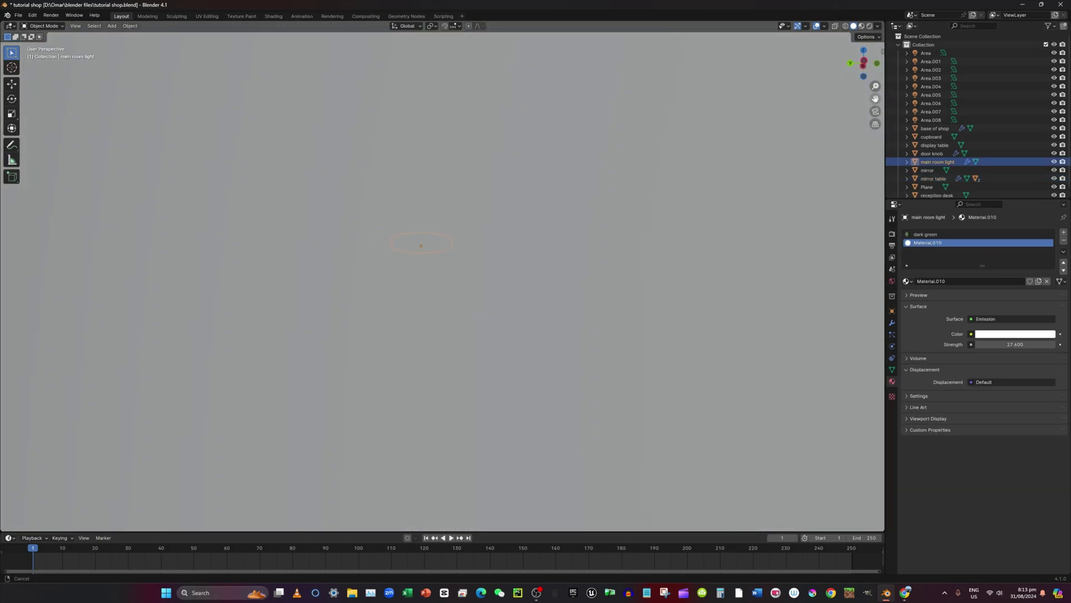
{"action": "scroll", "coordinate": [698, 159], "scroll_direction": "up", "scroll_amount": 1}
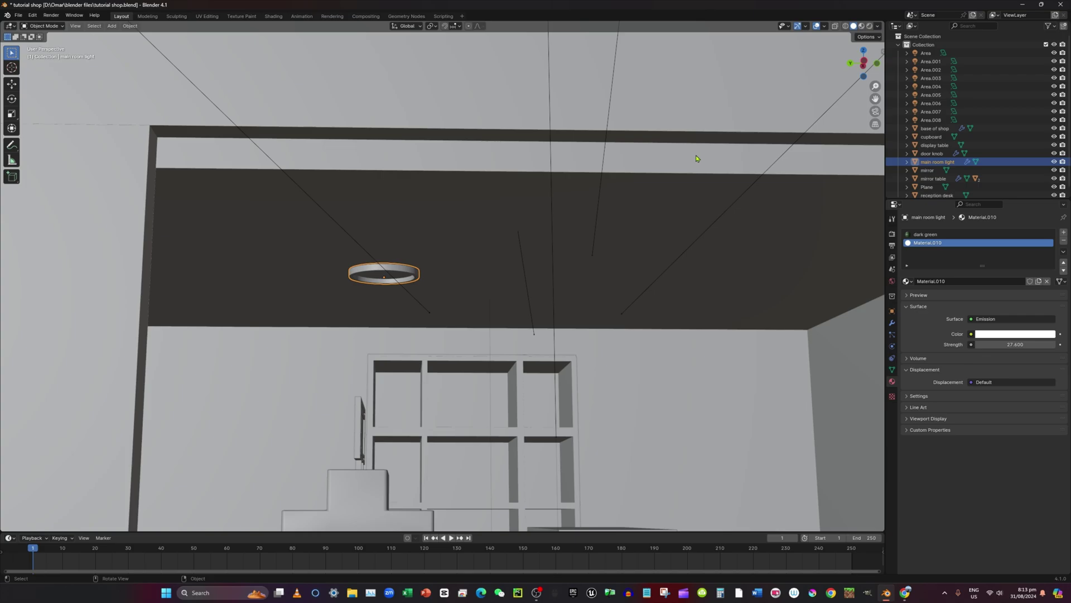
{"action": "left_click", "coordinate": [866, 62]}
{"action": "left_click", "coordinate": [837, 27]}
{"action": "scroll", "coordinate": [697, 156], "scroll_direction": "down", "scroll_amount": 5}
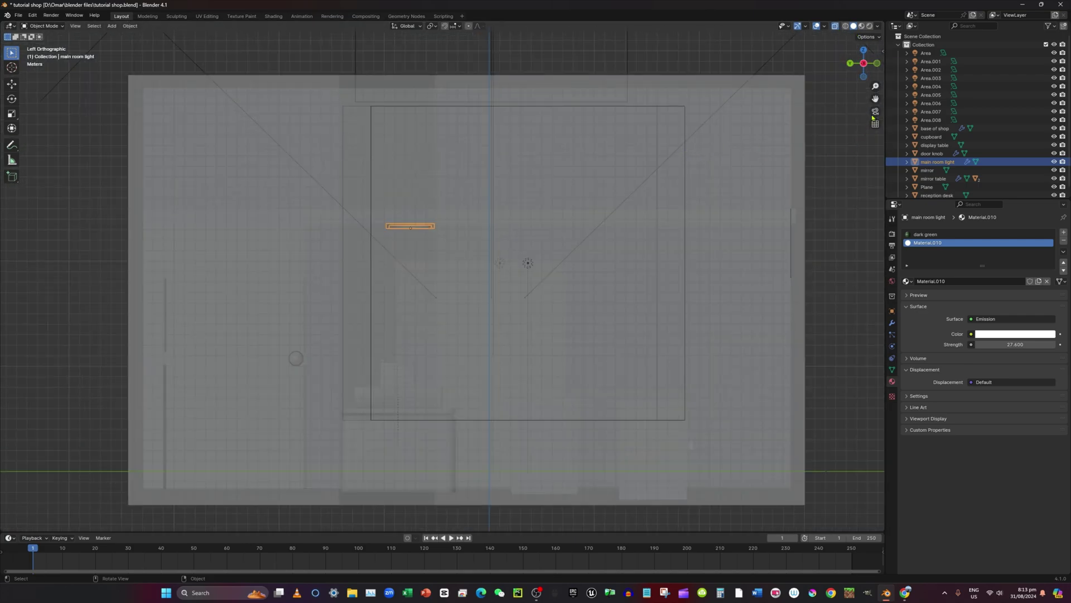
Step: Move the main room light along Y until it lines up with the scene's vertical axis
{"action": "left_click_drag", "start_coordinate": [876, 99], "coordinate": [920, 235]}
{"action": "scroll", "coordinate": [797, 146], "scroll_direction": "up", "scroll_amount": 1}
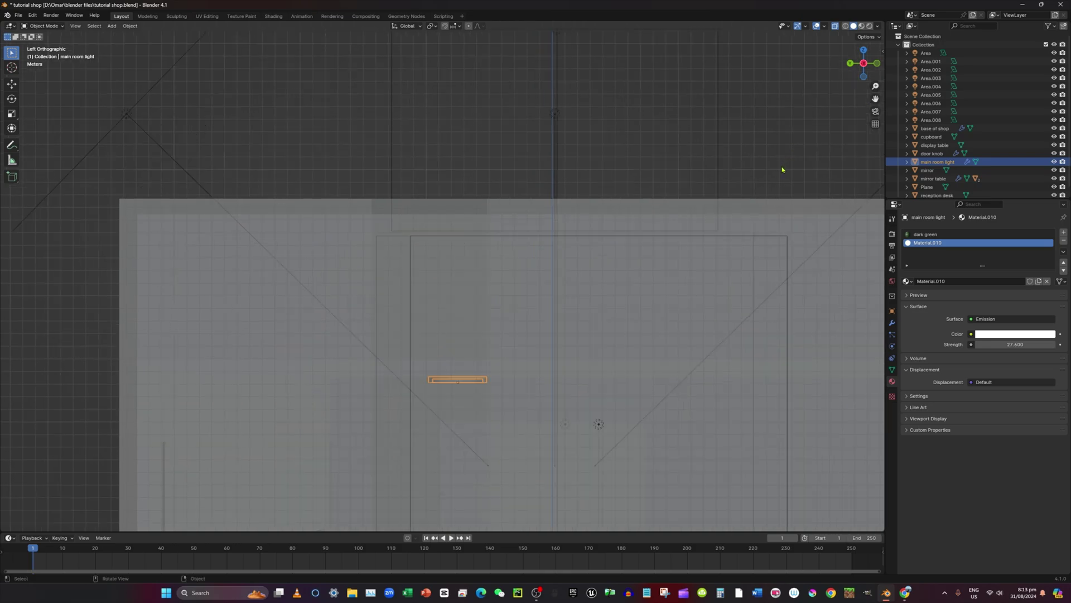
{"action": "scroll", "coordinate": [775, 177], "scroll_direction": "down", "scroll_amount": 3}
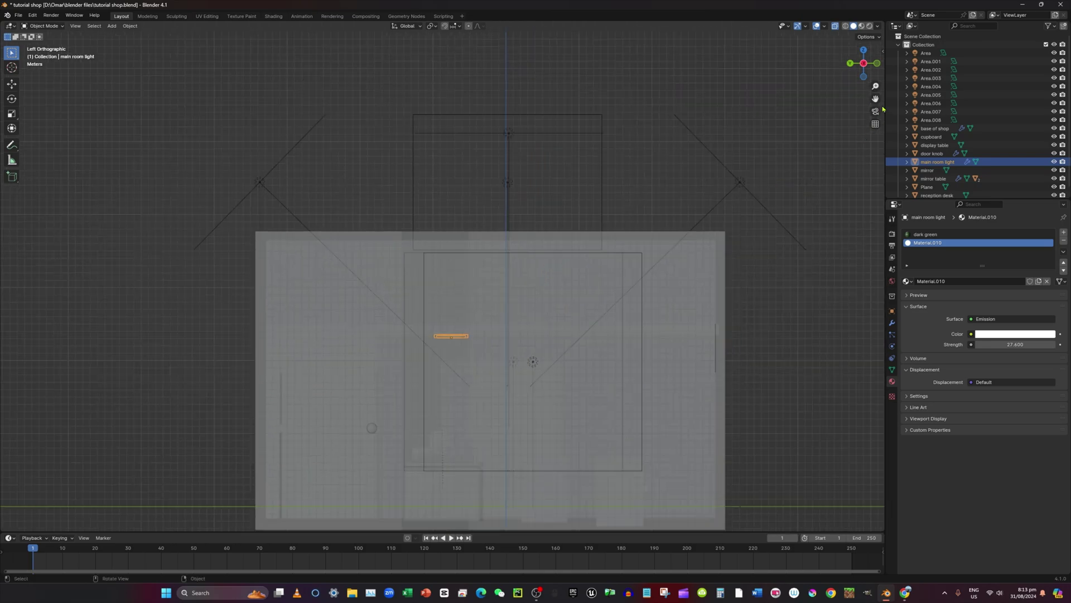
{"action": "left_click_drag", "start_coordinate": [875, 99], "coordinate": [736, 148]}
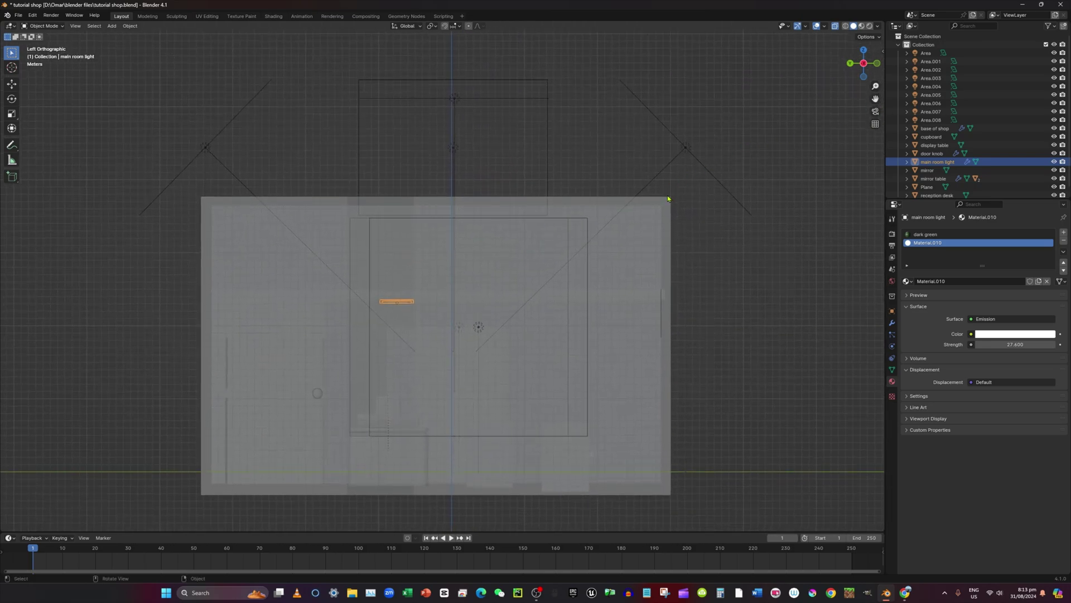
{"action": "scroll", "coordinate": [668, 198], "scroll_direction": "up", "scroll_amount": 2}
{"action": "scroll", "coordinate": [452, 140], "scroll_direction": "down", "scroll_amount": 3}
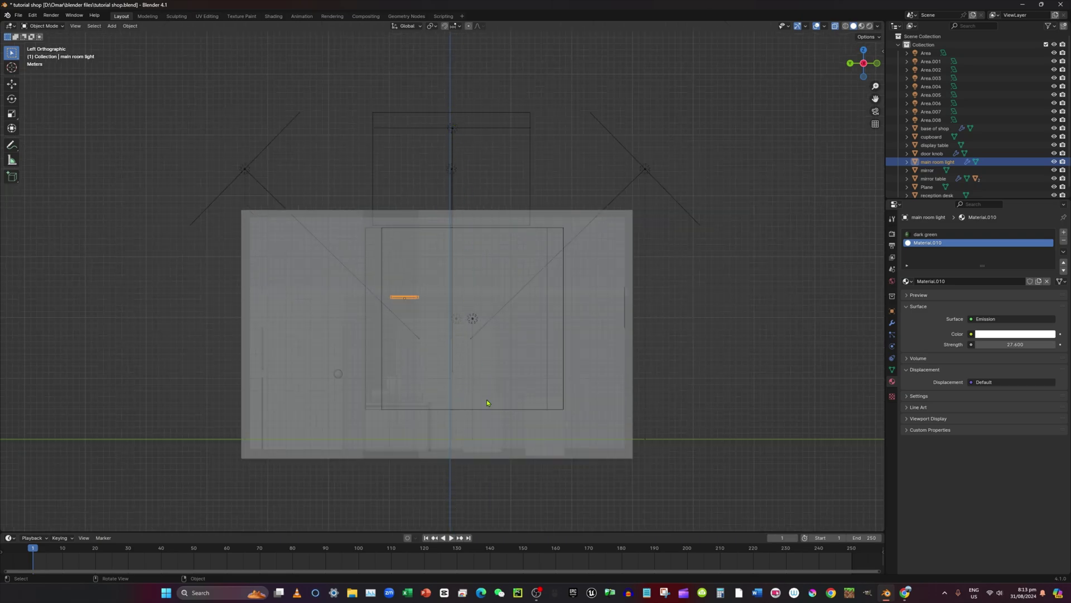
{"action": "scroll", "coordinate": [505, 327], "scroll_direction": "up", "scroll_amount": 6}
{"action": "key", "text": "g"}
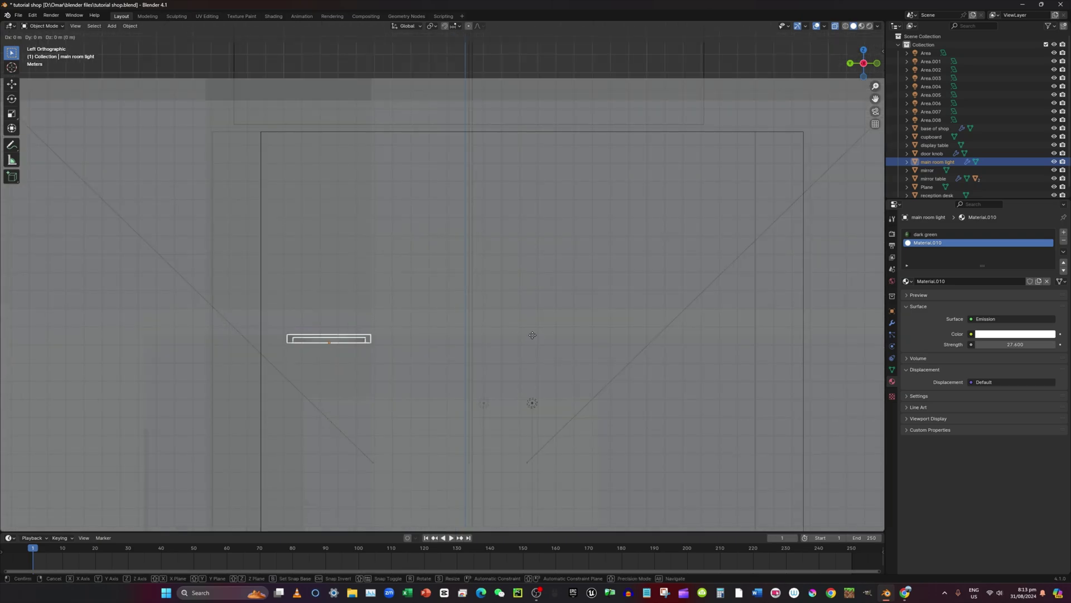
{"action": "key", "text": "y"}
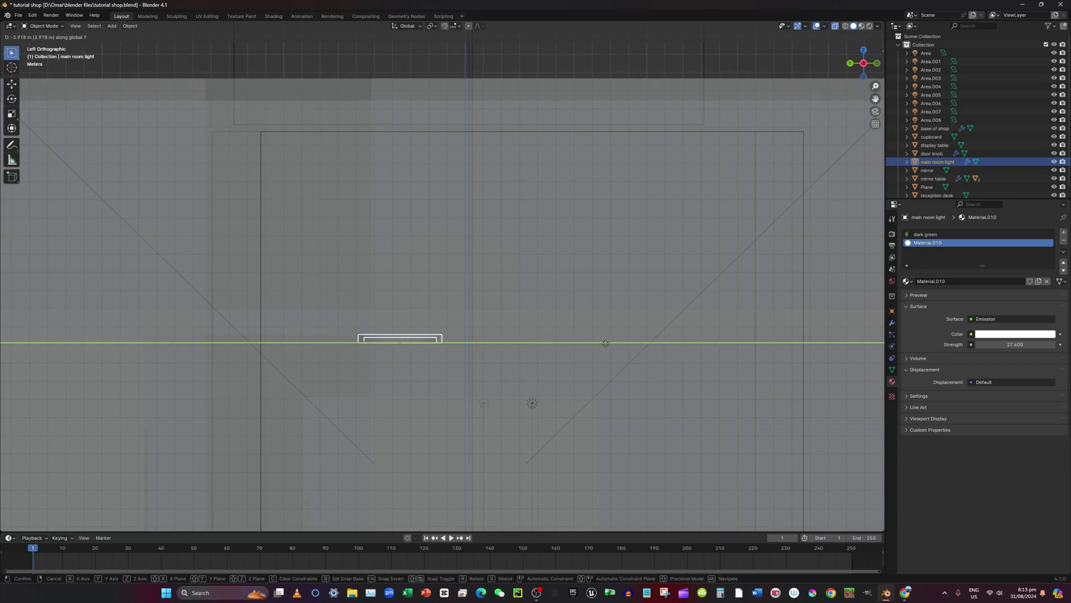
{"action": "left_click", "coordinate": [670, 356]}
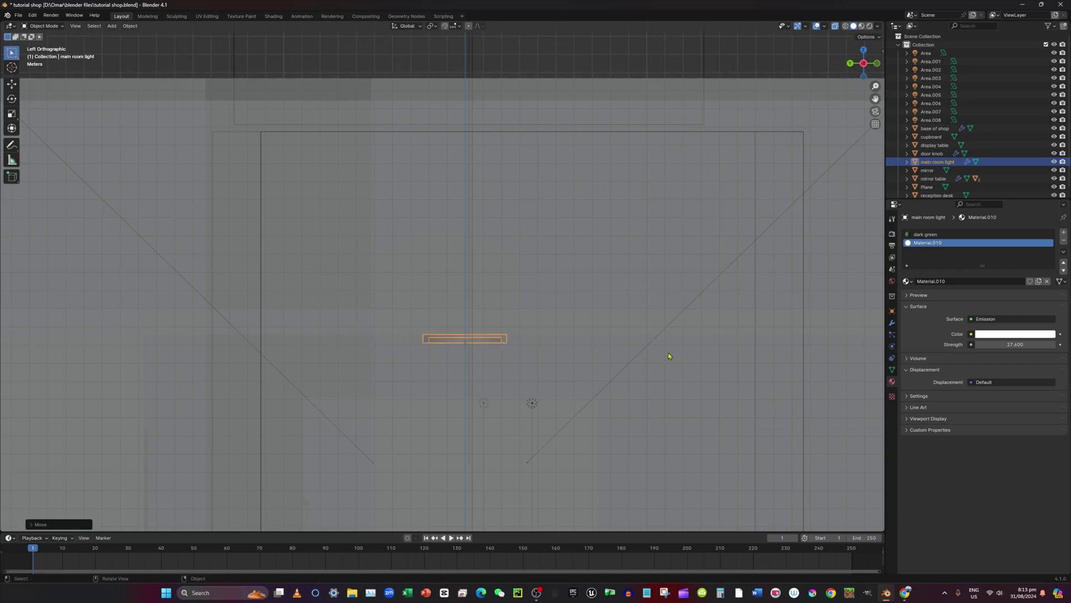
Step: In front orthographic view with X-ray on, move the main room light about 12.9 m along X toward the lower section's end wall
{"action": "middle_click_drag", "start_coordinate": [665, 363], "coordinate": [660, 350]}
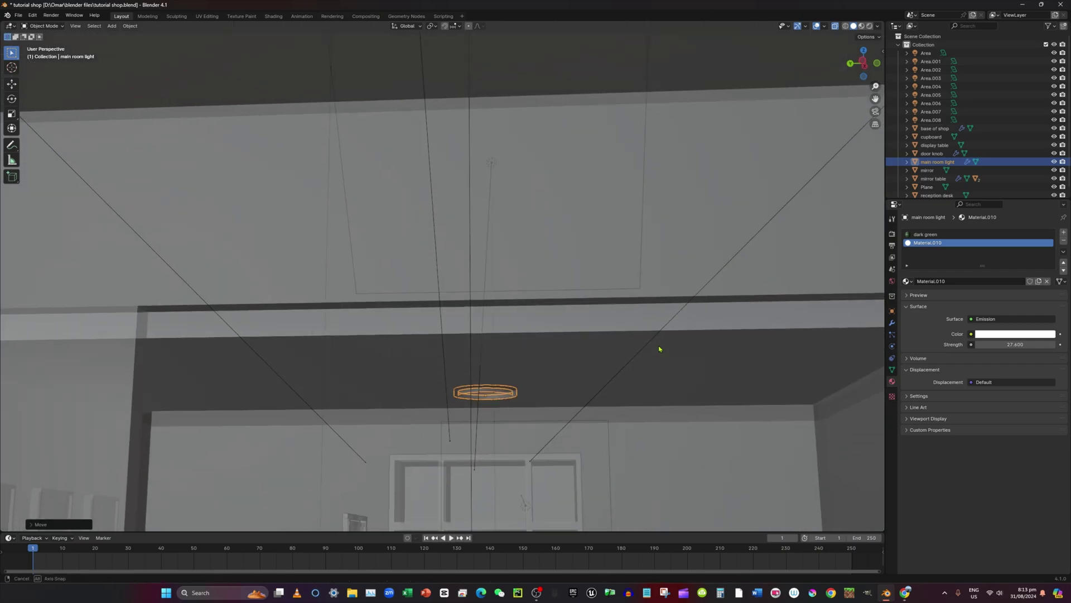
{"action": "left_click", "coordinate": [835, 26]}
{"action": "middle_click_drag", "start_coordinate": [663, 316], "coordinate": [617, 338]}
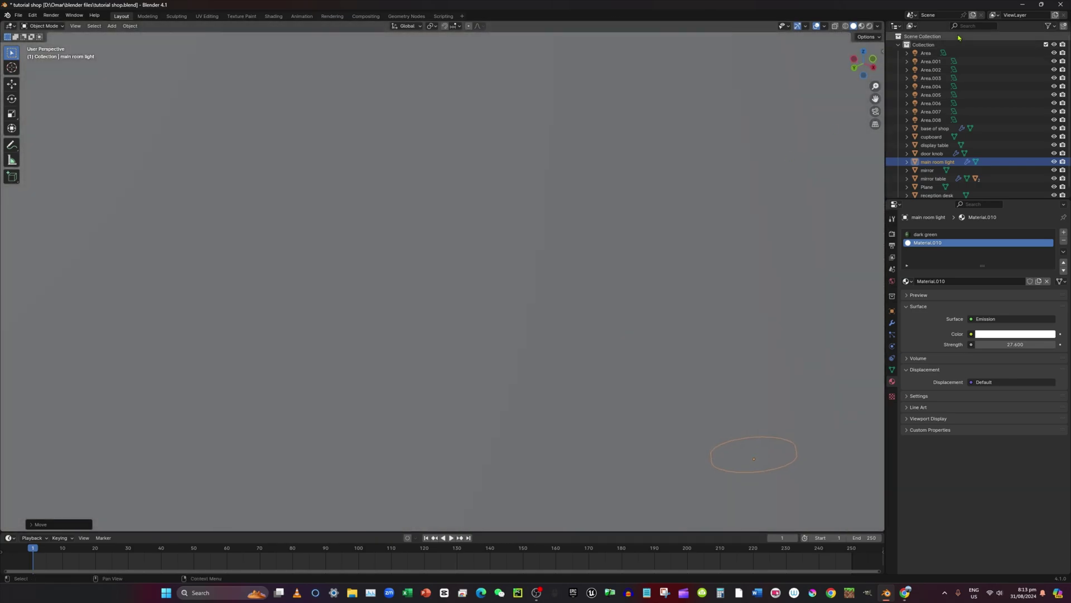
{"action": "left_click", "coordinate": [874, 59]}
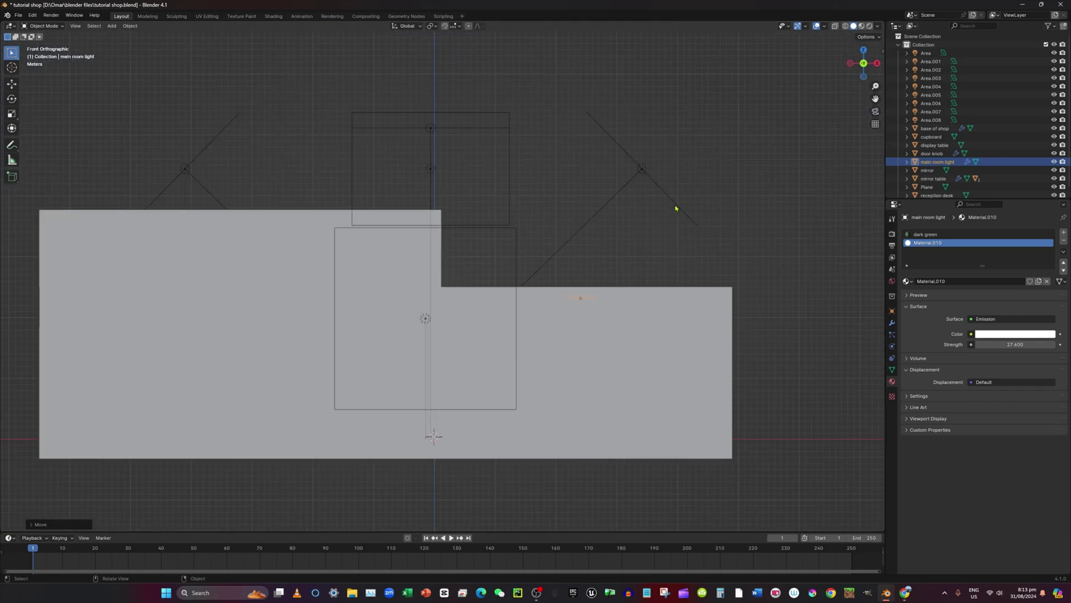
{"action": "left_click", "coordinate": [835, 26]}
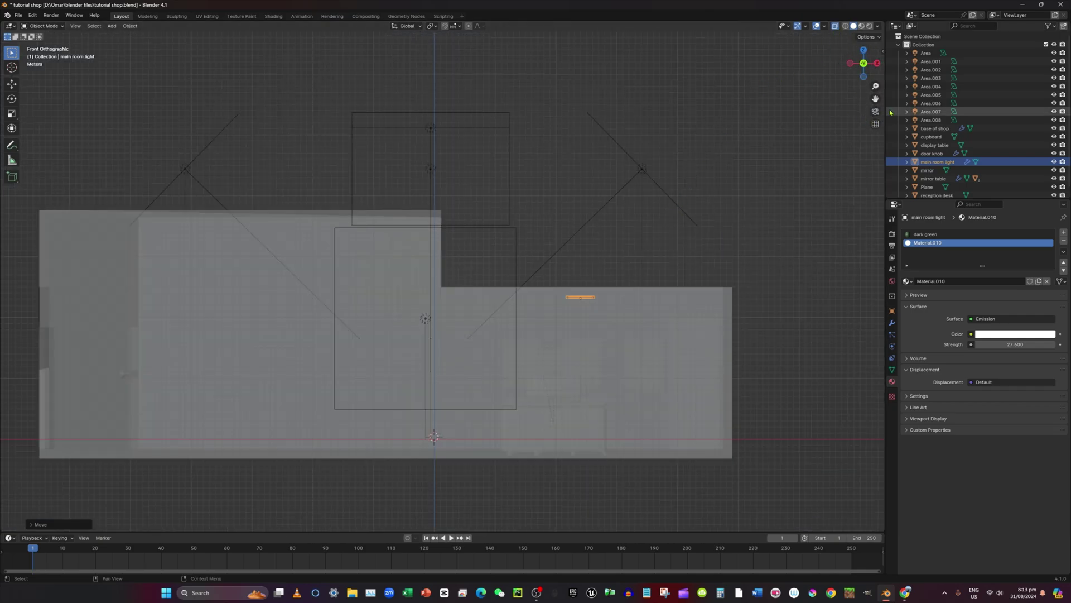
{"action": "left_click_drag", "start_coordinate": [875, 98], "coordinate": [715, 85]}
{"action": "scroll", "coordinate": [677, 206], "scroll_direction": "up", "scroll_amount": 2}
{"action": "key", "text": "g"}
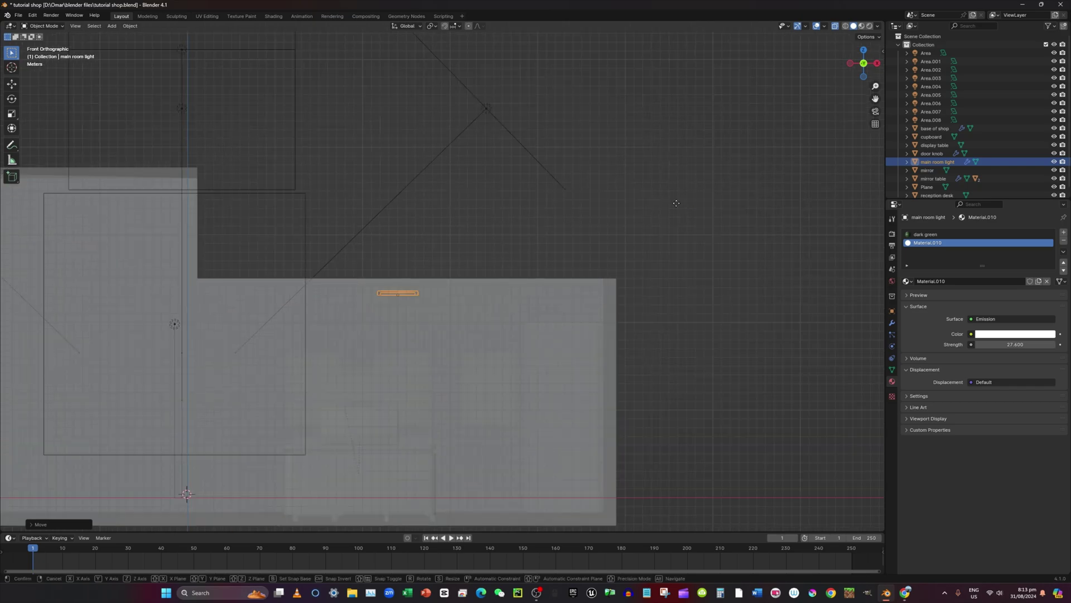
{"action": "key", "text": "x"}
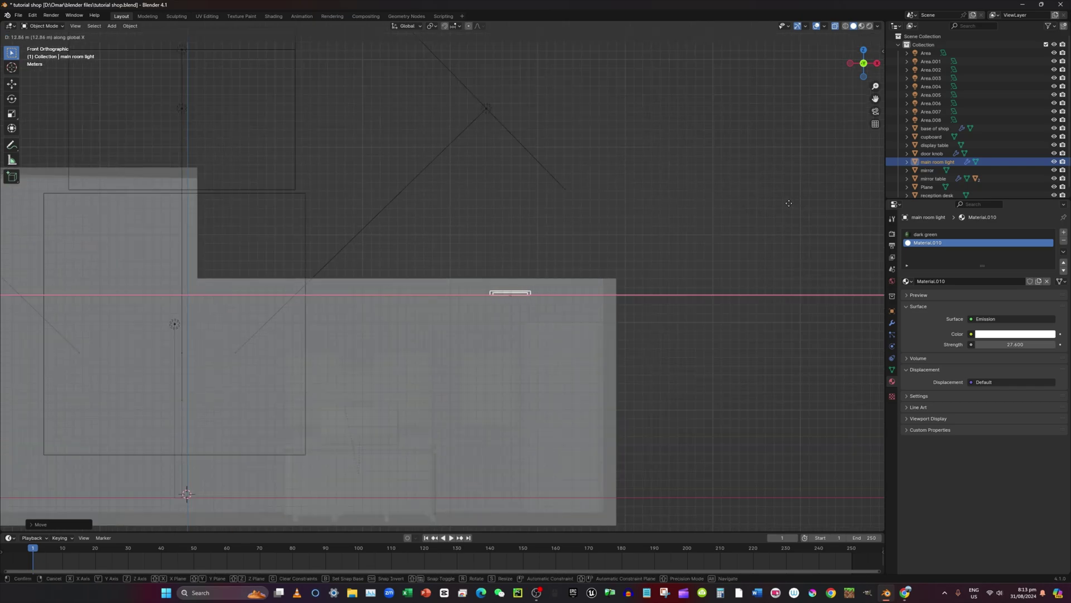
{"action": "left_click", "coordinate": [789, 205]}
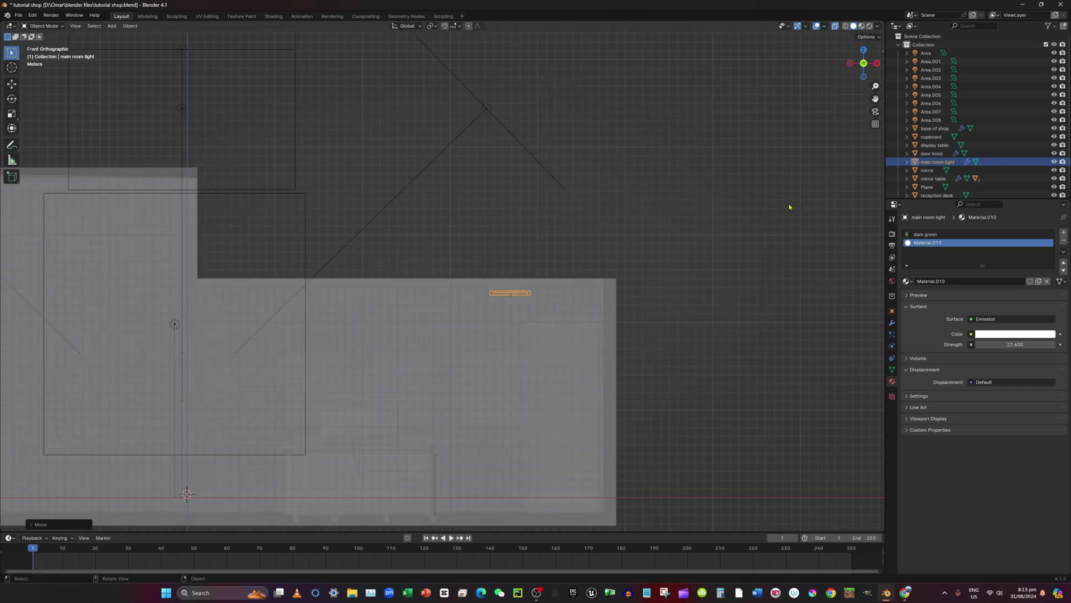
Step: Duplicate the main room light three times along X at roughly 9 m intervals, forming a row of four beneath the lower roof
{"action": "key", "text": "shift+d"}
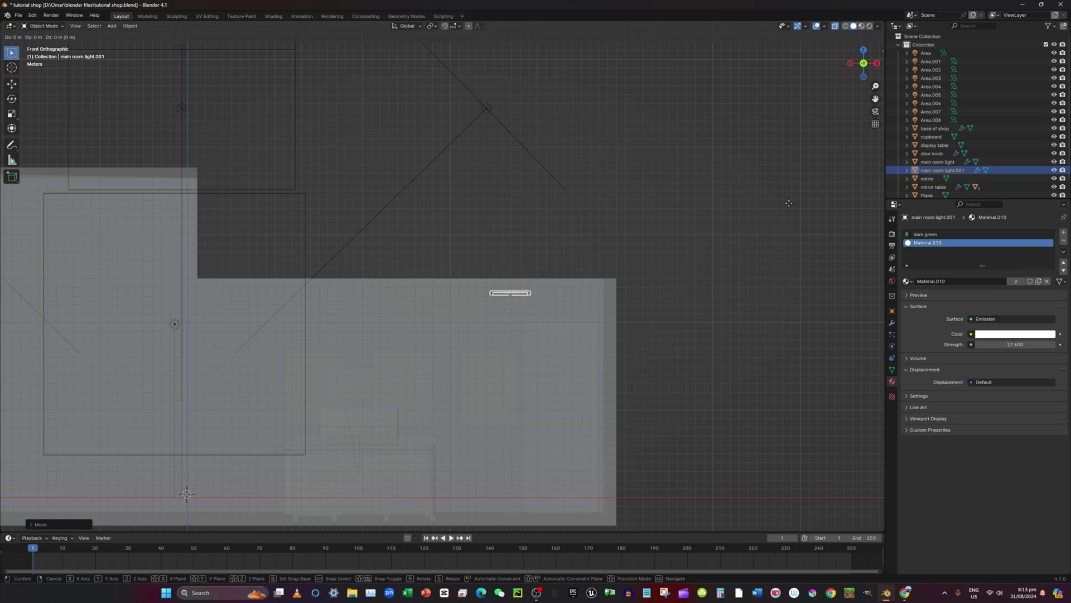
{"action": "key", "text": "x"}
{"action": "left_click", "coordinate": [706, 213]}
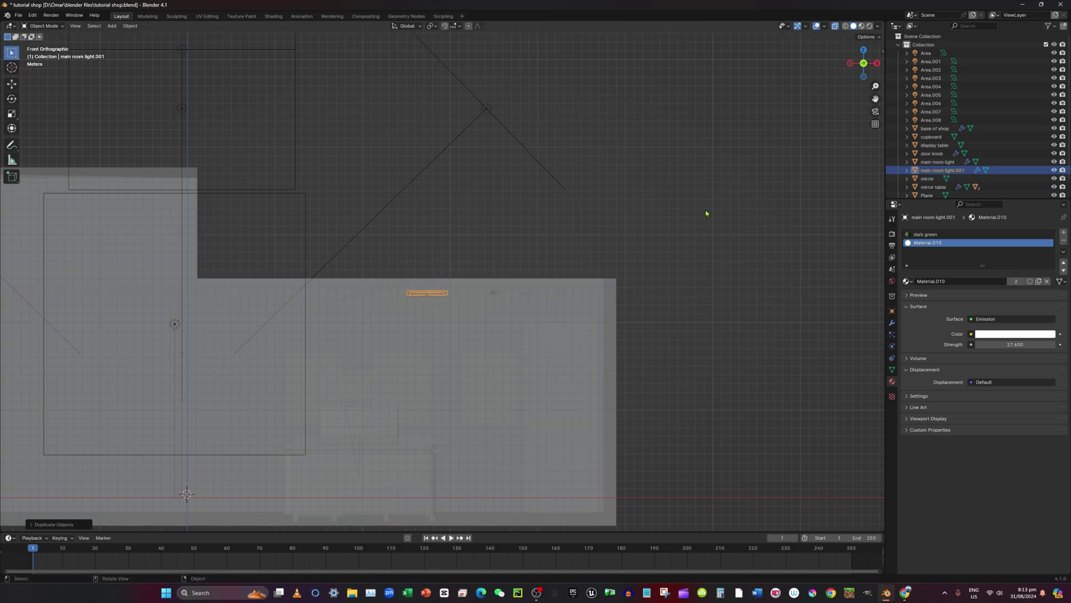
{"action": "key", "text": "shift+d"}
{"action": "key", "text": "x"}
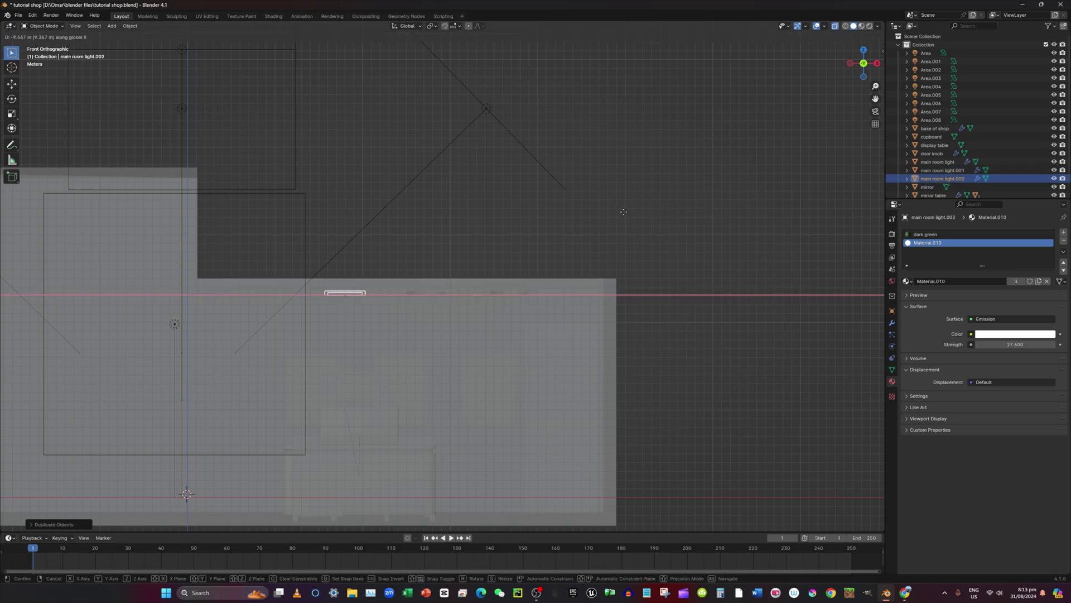
{"action": "left_click", "coordinate": [627, 215]}
{"action": "key", "text": "shift+d"}
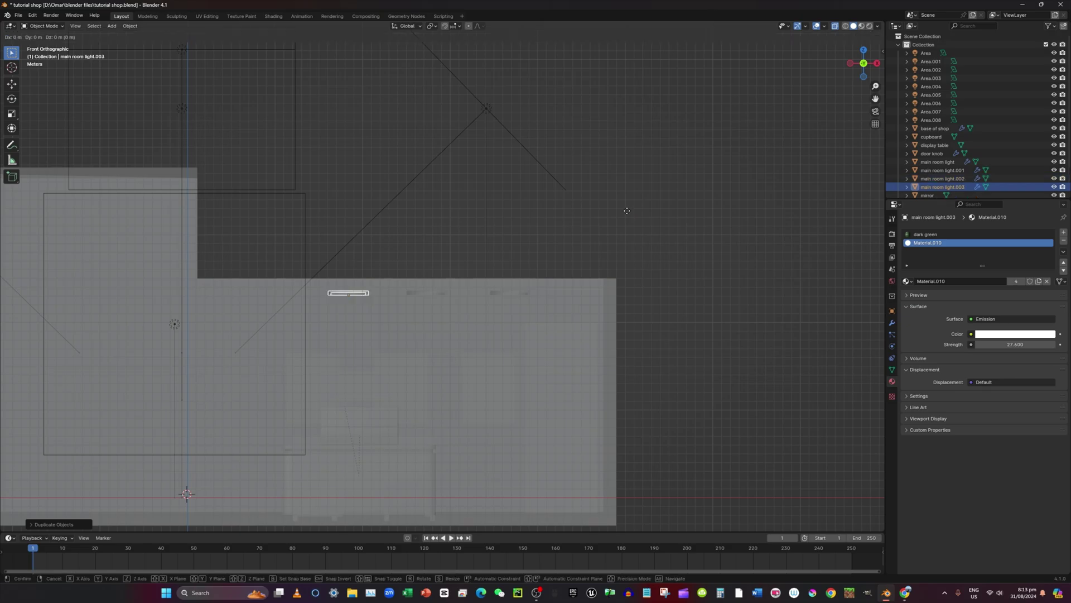
{"action": "key", "text": "x"}
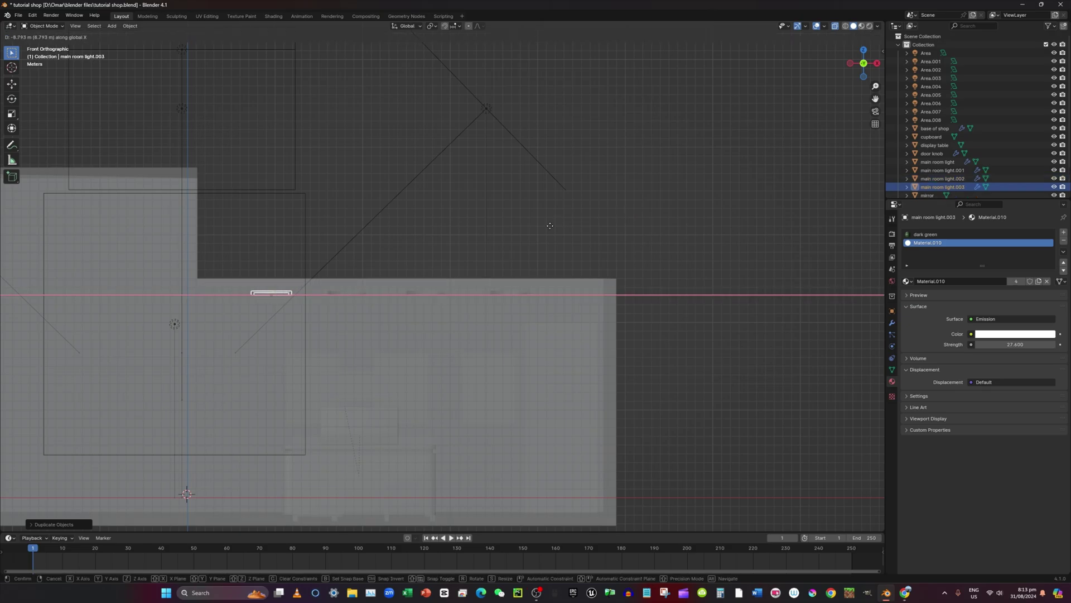
{"action": "left_click", "coordinate": [549, 226]}
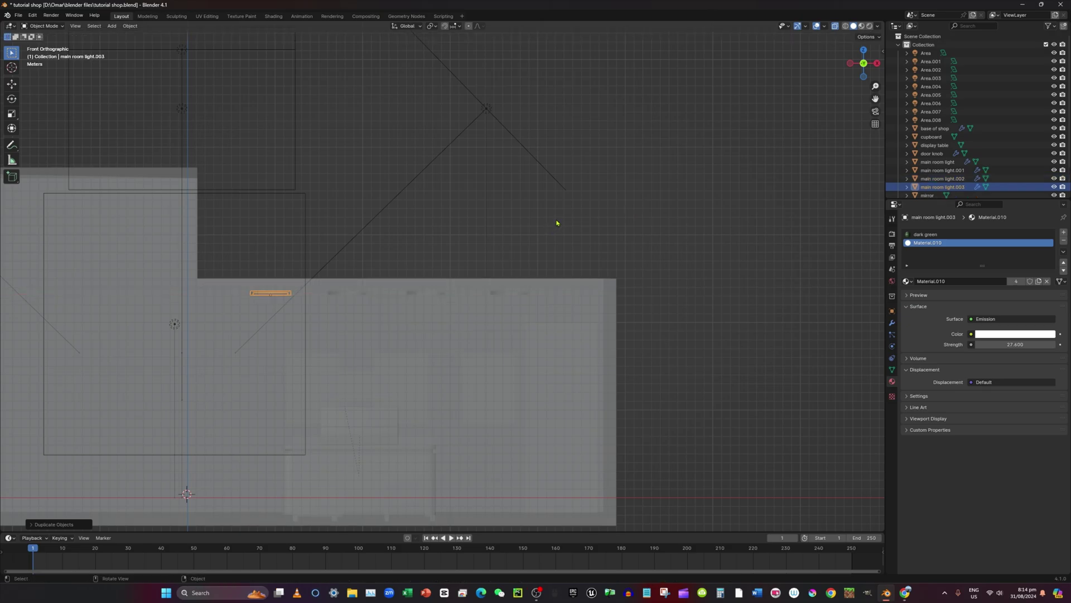
Step: Duplicate the last light of the row and place the copy just beneath the taller section's roof
{"action": "middle_click_drag", "start_coordinate": [499, 213], "coordinate": [860, 210], "text": "shift"}
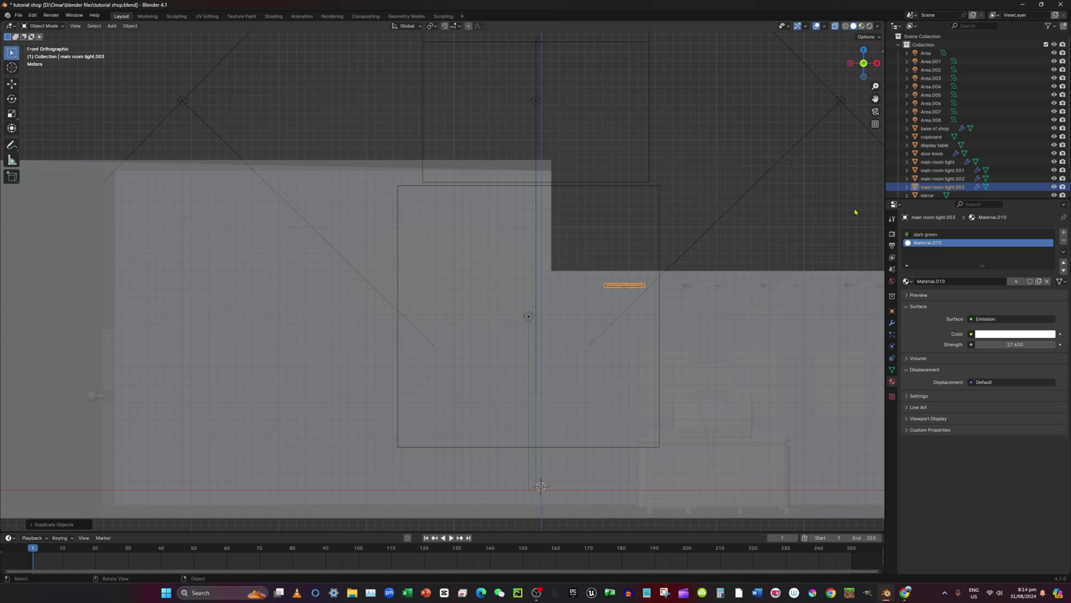
{"action": "scroll", "coordinate": [732, 201], "scroll_direction": "up", "scroll_amount": 1}
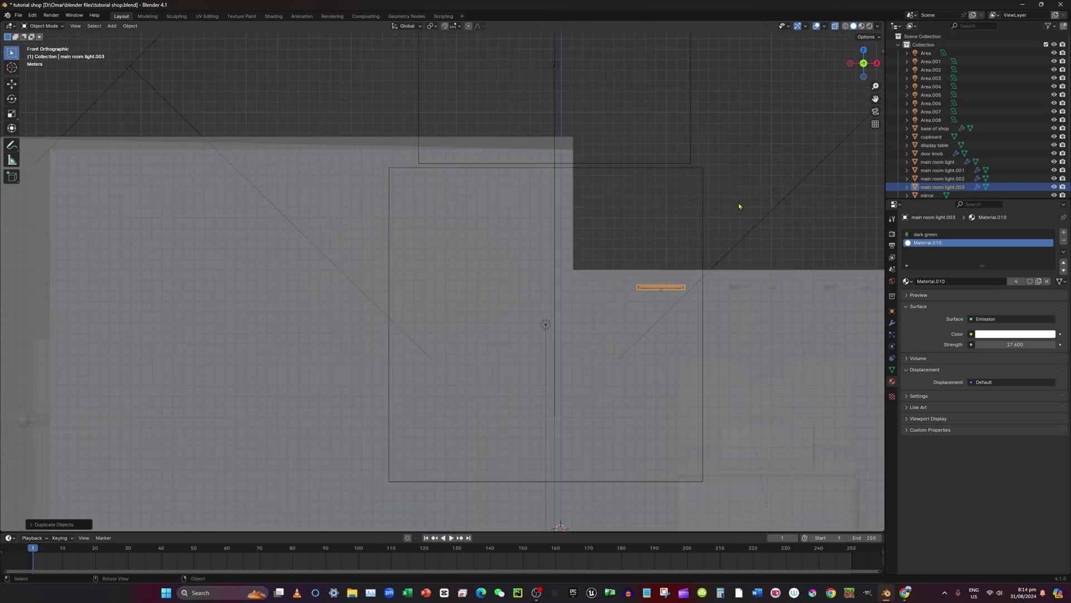
{"action": "middle_click_drag", "start_coordinate": [739, 206], "coordinate": [831, 117]}
{"action": "left_click", "coordinate": [867, 61]}
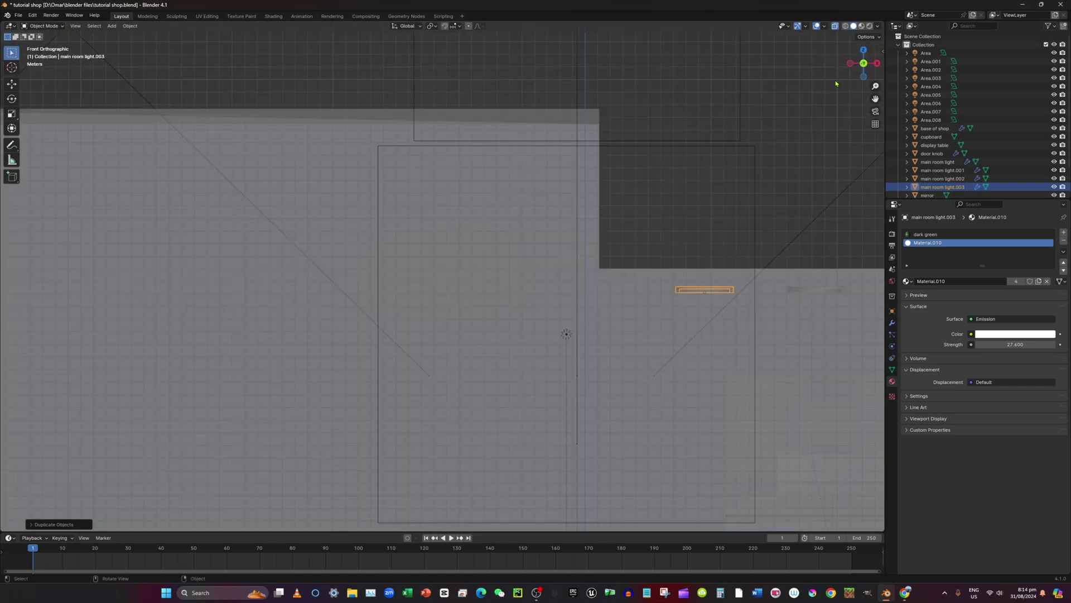
{"action": "scroll", "coordinate": [528, 202], "scroll_direction": "down", "scroll_amount": 3}
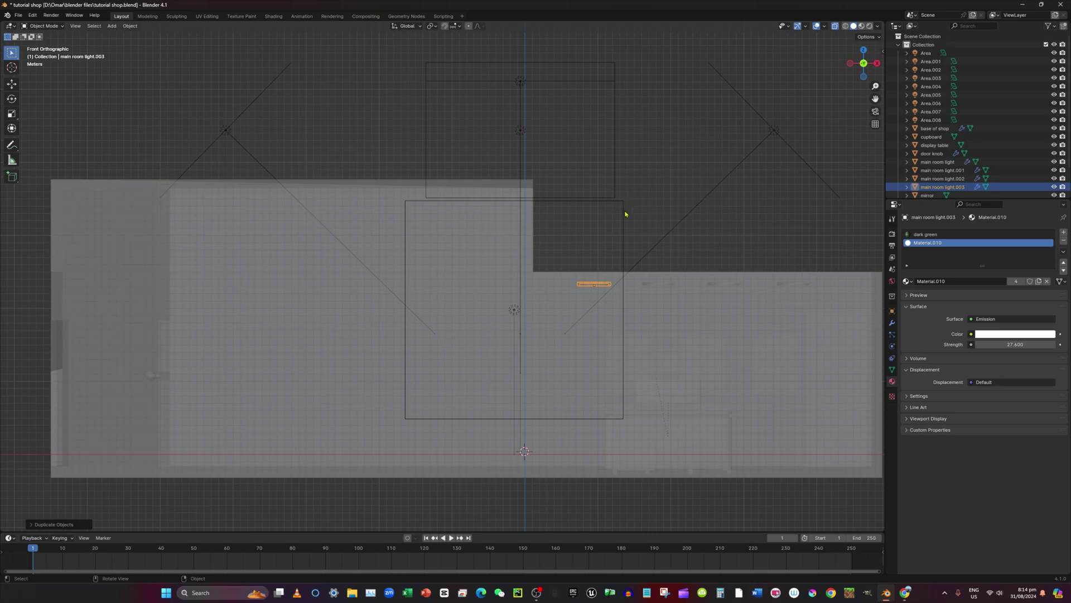
{"action": "key", "text": "shift+d"}
{"action": "left_click", "coordinate": [417, 123]}
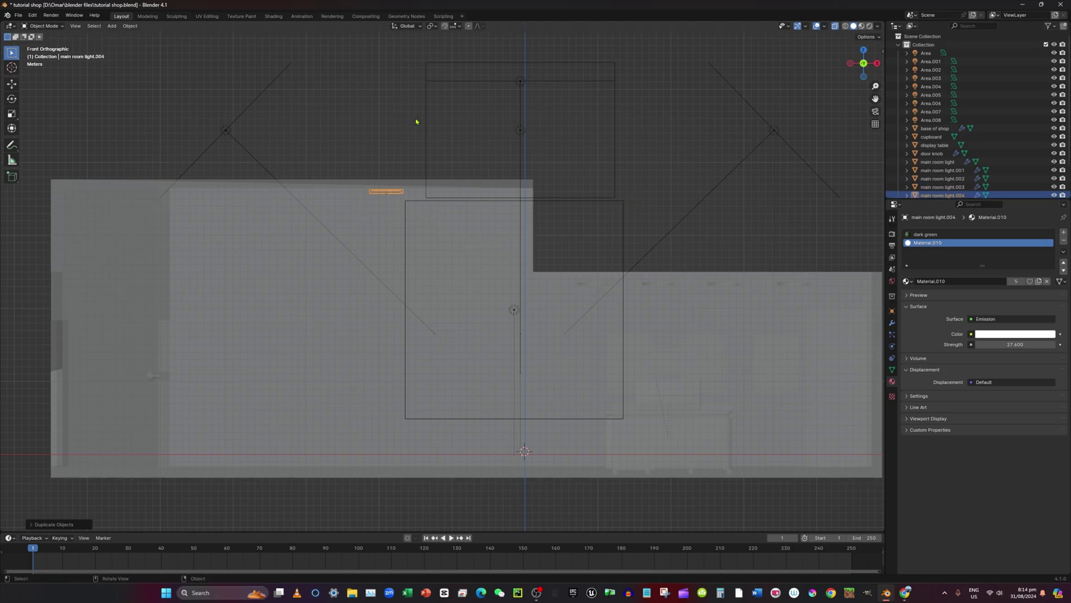
Step: Switch to wireframe front view and nudge the copied light up until its top meets the underside of the taller roof
{"action": "scroll", "coordinate": [410, 128], "scroll_direction": "up", "scroll_amount": 1}
{"action": "middle_click_drag", "start_coordinate": [409, 128], "coordinate": [432, 136]}
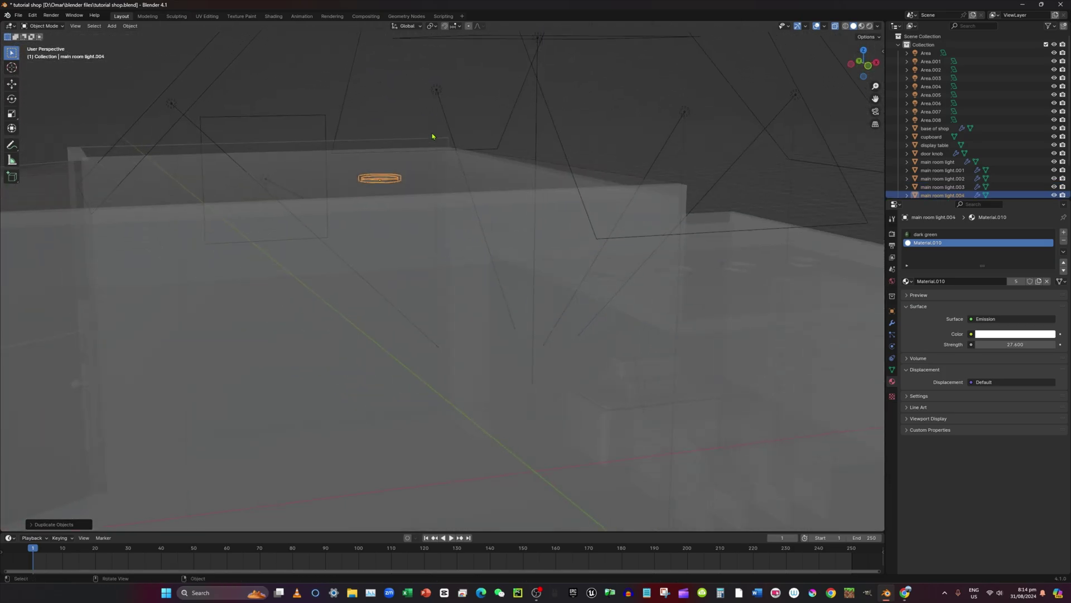
{"action": "left_click", "coordinate": [870, 71]}
{"action": "left_click", "coordinate": [846, 26]}
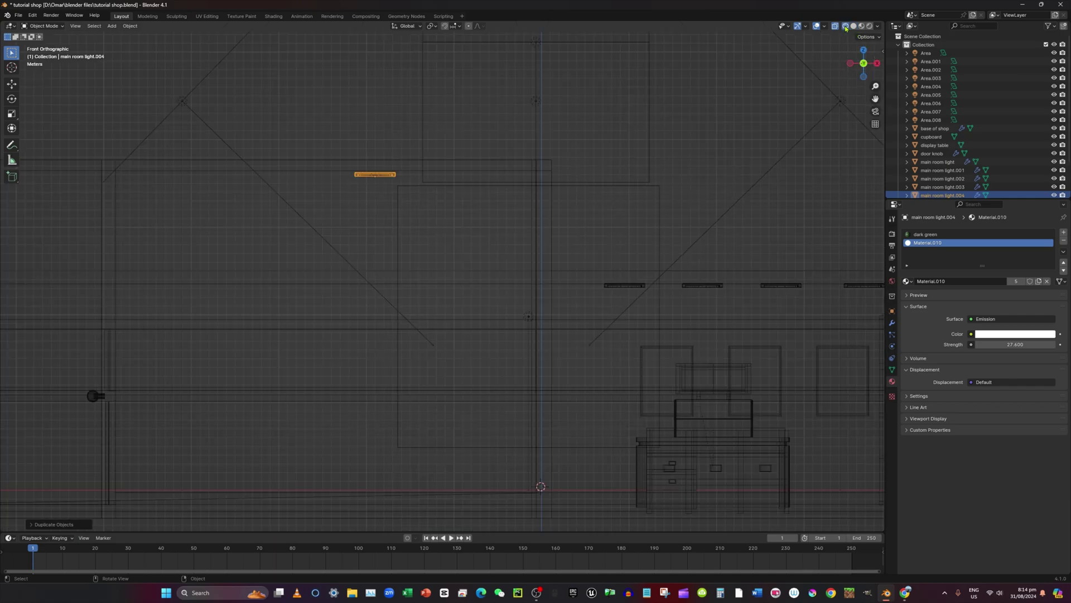
{"action": "middle_click_drag", "start_coordinate": [492, 145], "coordinate": [576, 244], "text": "shift"}
{"action": "scroll", "coordinate": [576, 244], "scroll_direction": "up", "scroll_amount": 3}
{"action": "scroll", "coordinate": [576, 244], "scroll_direction": "up", "scroll_amount": 7}
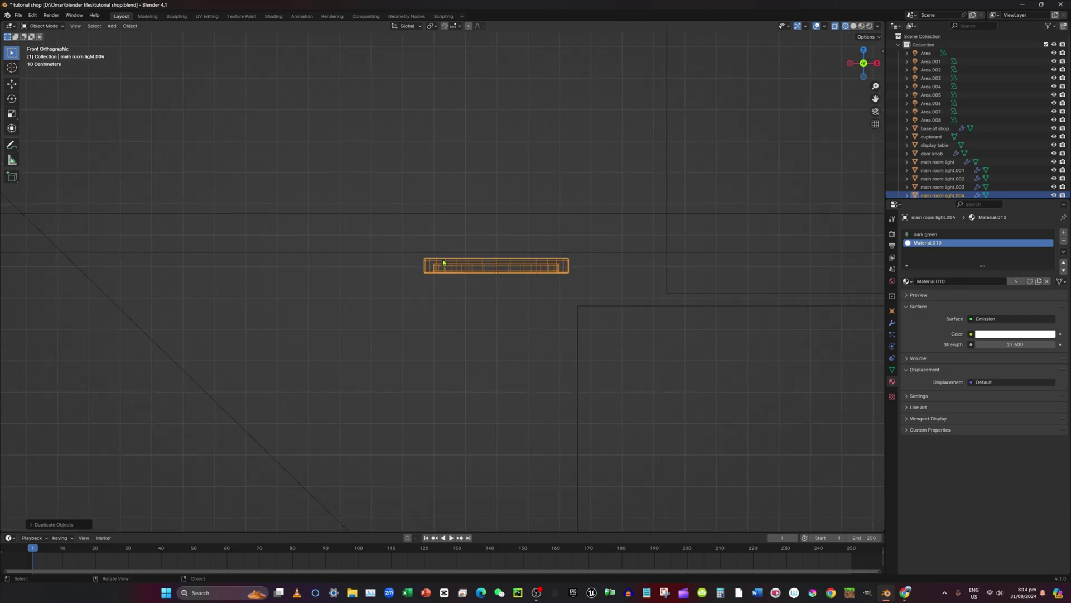
{"action": "key", "text": "g"}
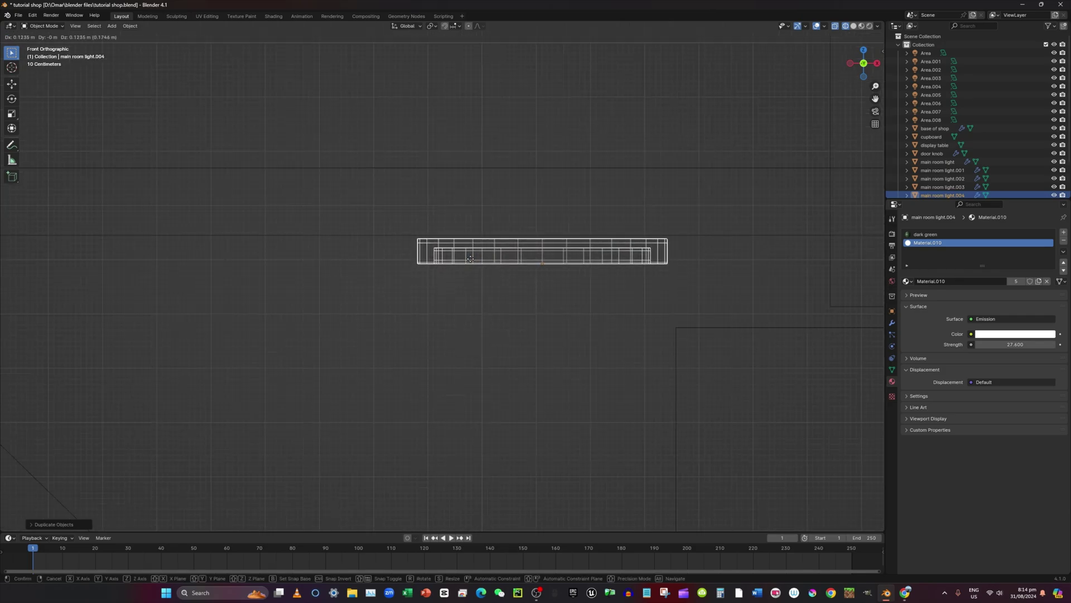
{"action": "left_click", "coordinate": [472, 258]}
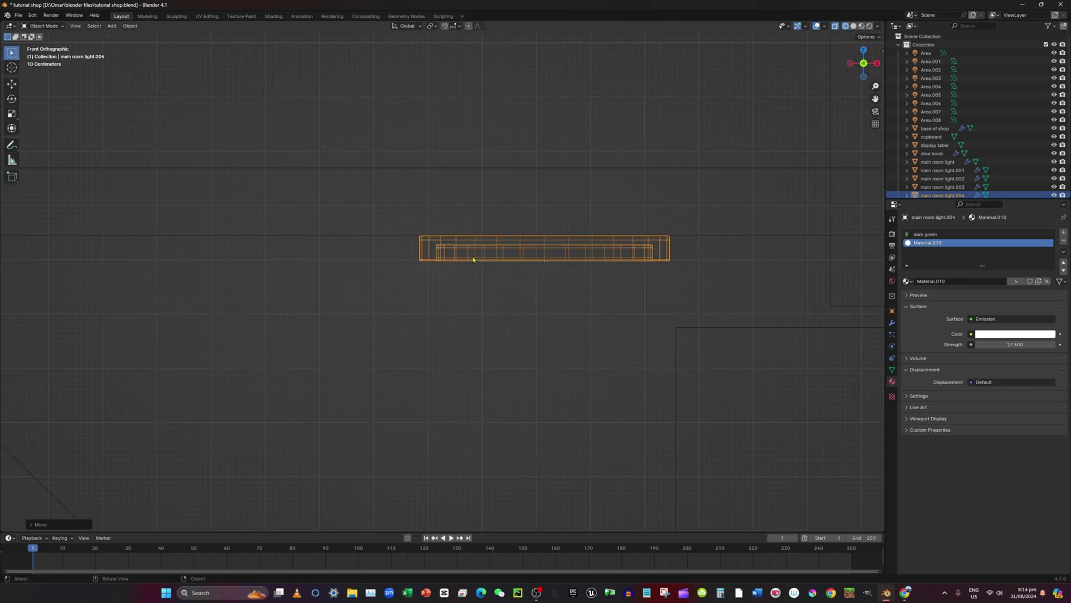
Step: Move the taller section's light about 9.8 m along X toward the step between the two roofs
{"action": "scroll", "coordinate": [667, 239], "scroll_direction": "down", "scroll_amount": 10}
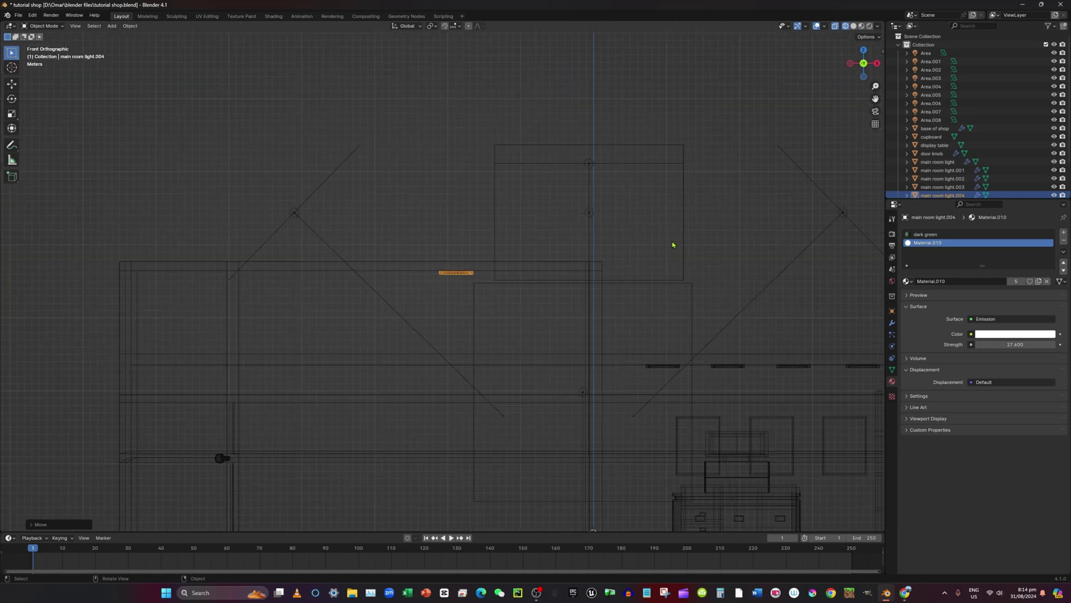
{"action": "middle_click_drag", "start_coordinate": [678, 241], "coordinate": [655, 192], "text": "shift"}
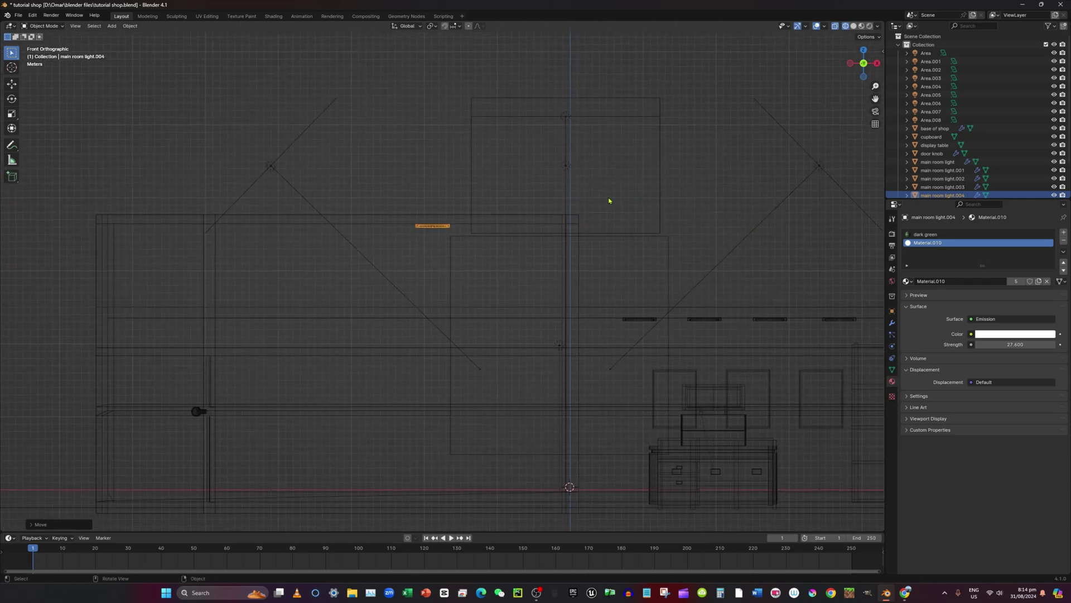
{"action": "left_click", "coordinate": [853, 26]}
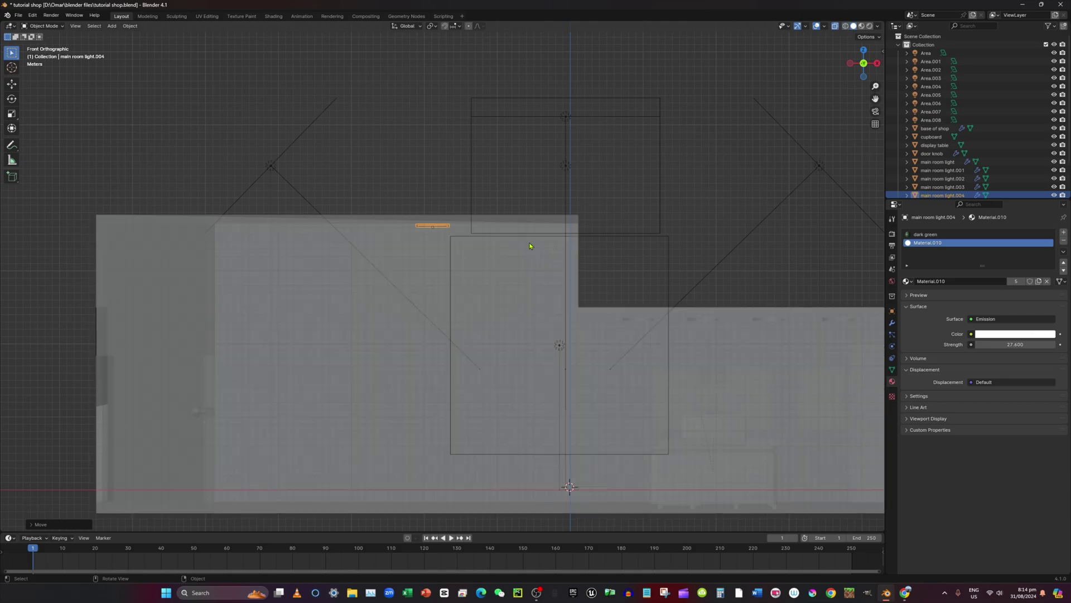
{"action": "left_click", "coordinate": [847, 26]}
{"action": "scroll", "coordinate": [582, 237], "scroll_direction": "up", "scroll_amount": 4}
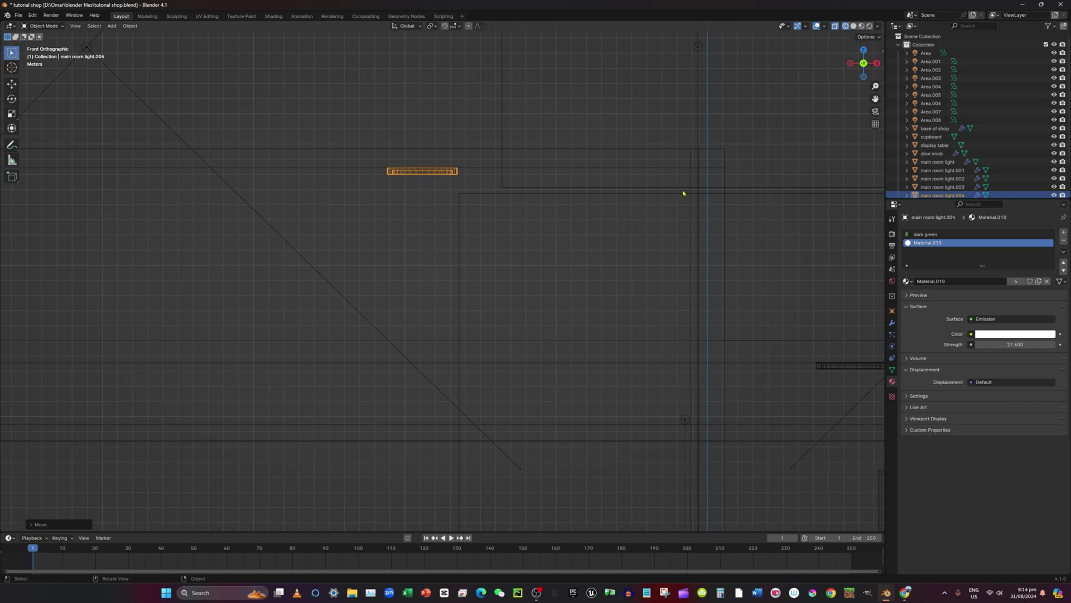
{"action": "scroll", "coordinate": [446, 217], "scroll_direction": "down", "scroll_amount": 1}
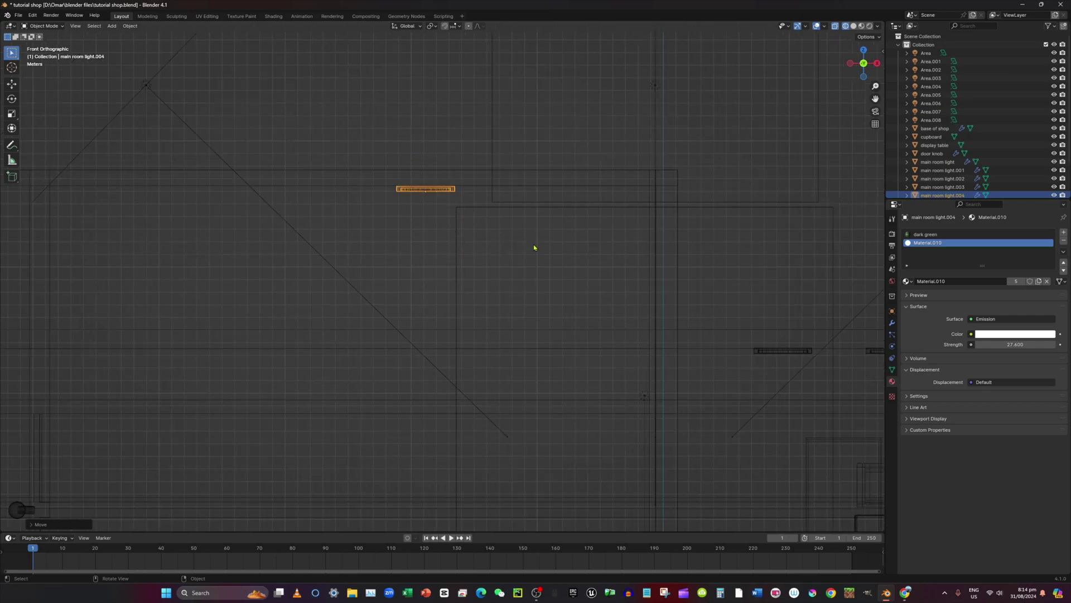
{"action": "scroll", "coordinate": [717, 188], "scroll_direction": "up", "scroll_amount": 2}
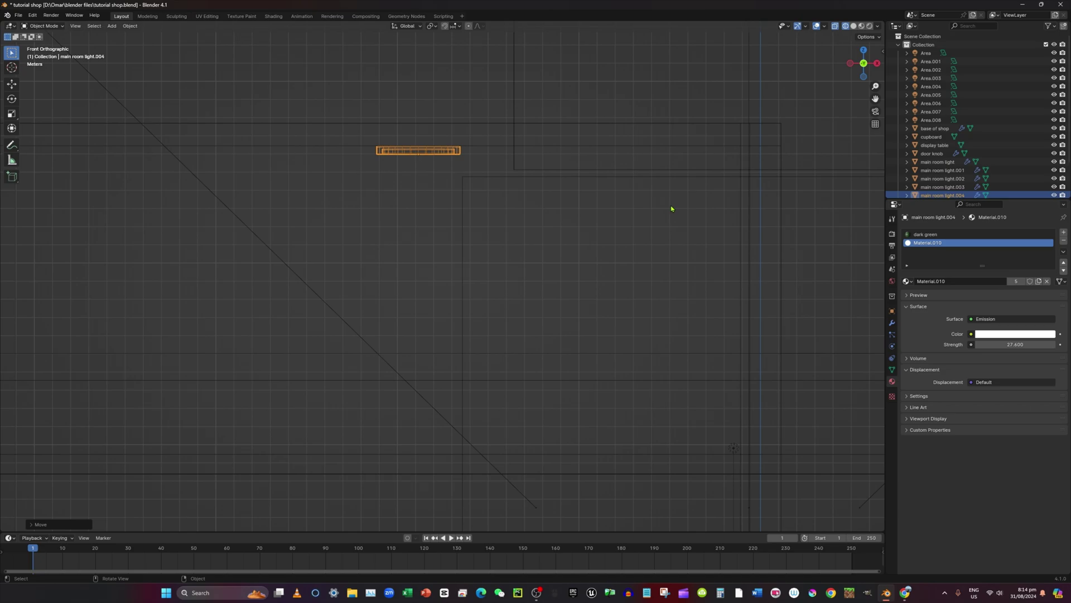
{"action": "key", "text": "g"}
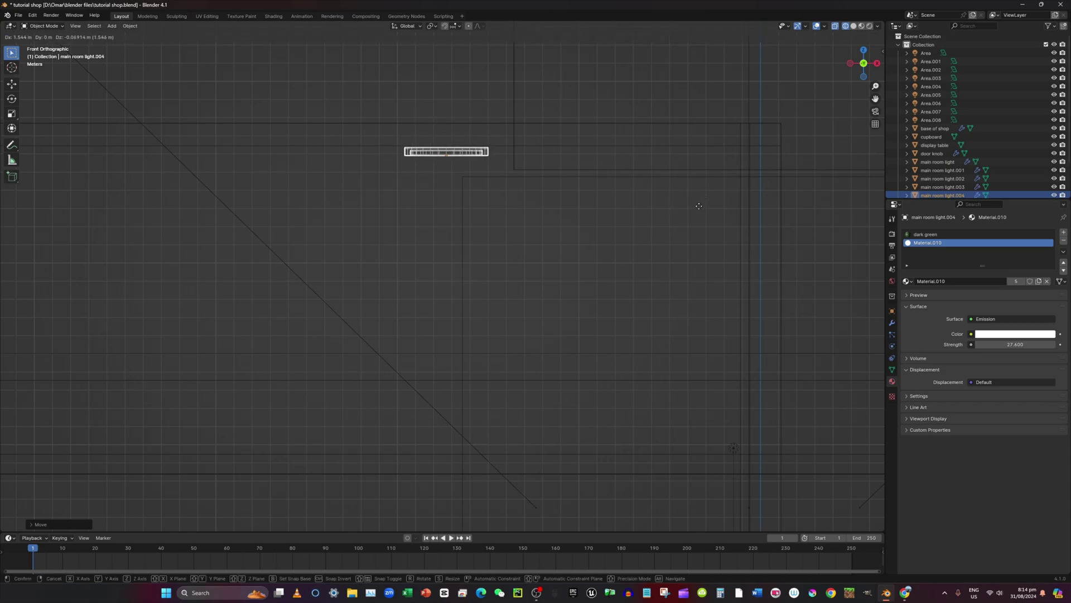
{"action": "key", "text": "x"}
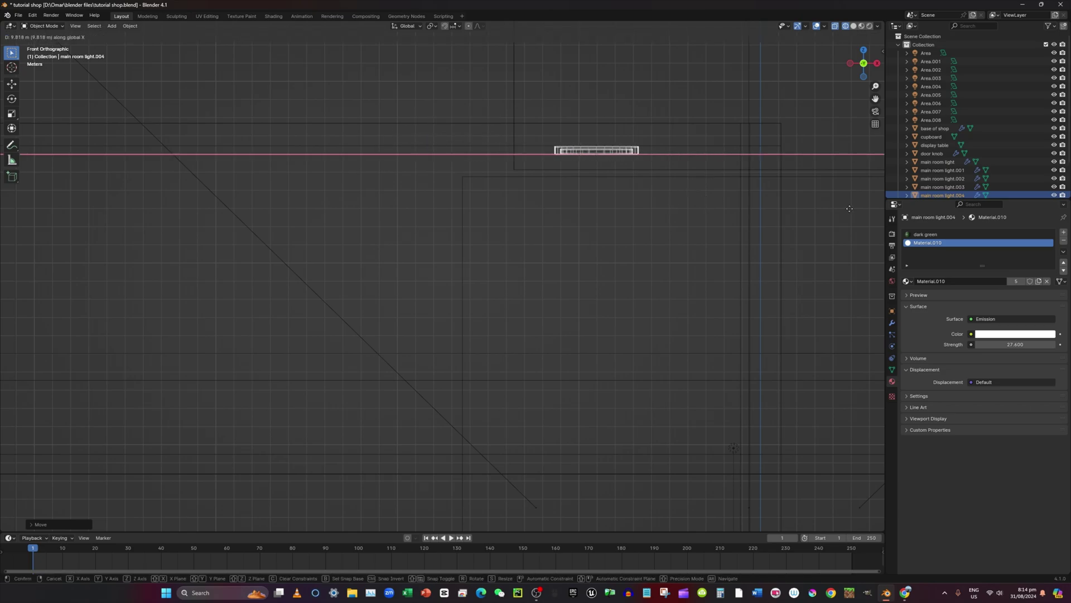
{"action": "left_click", "coordinate": [849, 208]}
Step: Duplicate the taller section's light twice along negative X at roughly 13 to 14 m intervals, forming a row of three
{"action": "scroll", "coordinate": [850, 211], "scroll_direction": "down", "scroll_amount": 5}
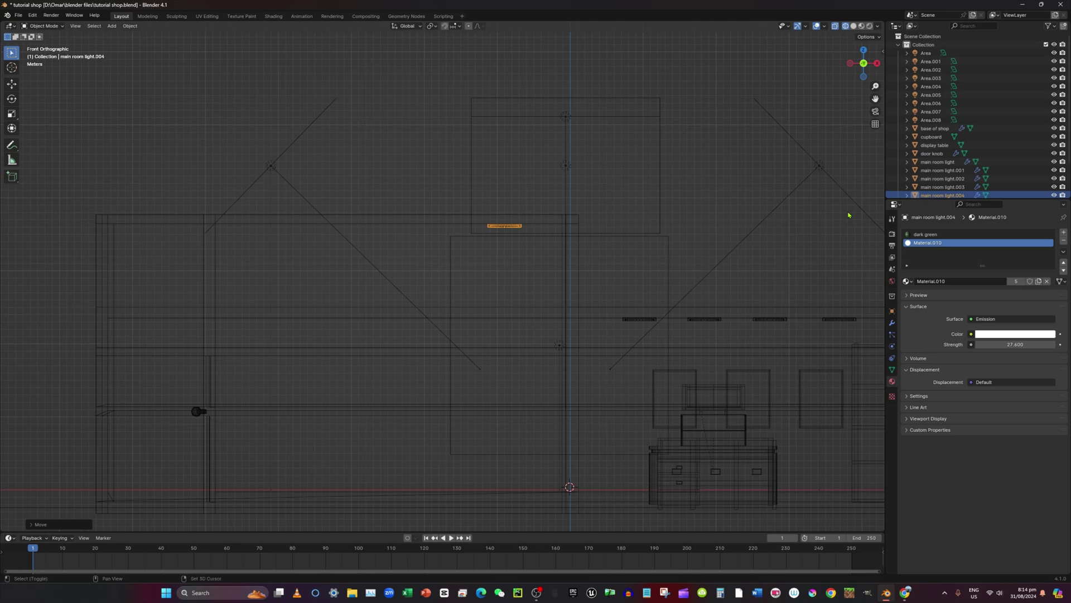
{"action": "key", "text": "shift+d"}
{"action": "key", "text": "x"}
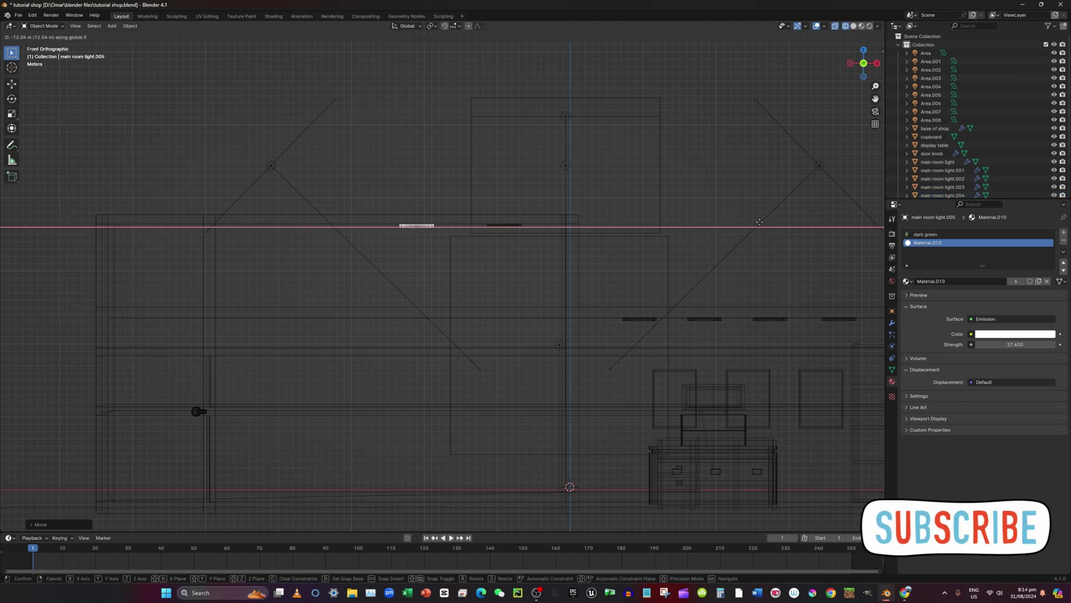
{"action": "left_click", "coordinate": [753, 228]}
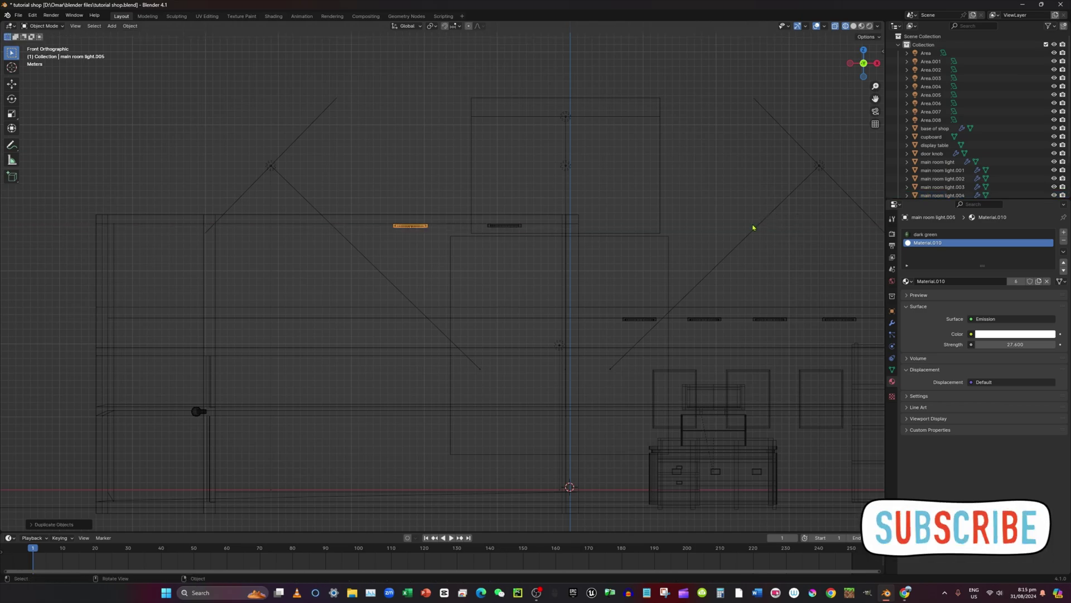
{"action": "key", "text": "shift+d"}
{"action": "key", "text": "x"}
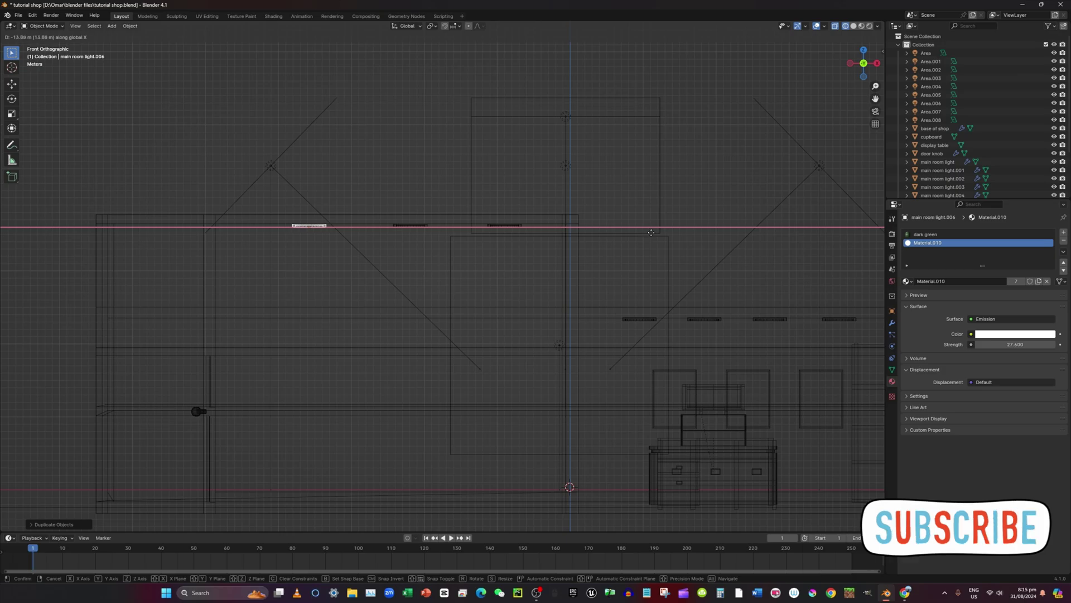
{"action": "left_click", "coordinate": [651, 233]}
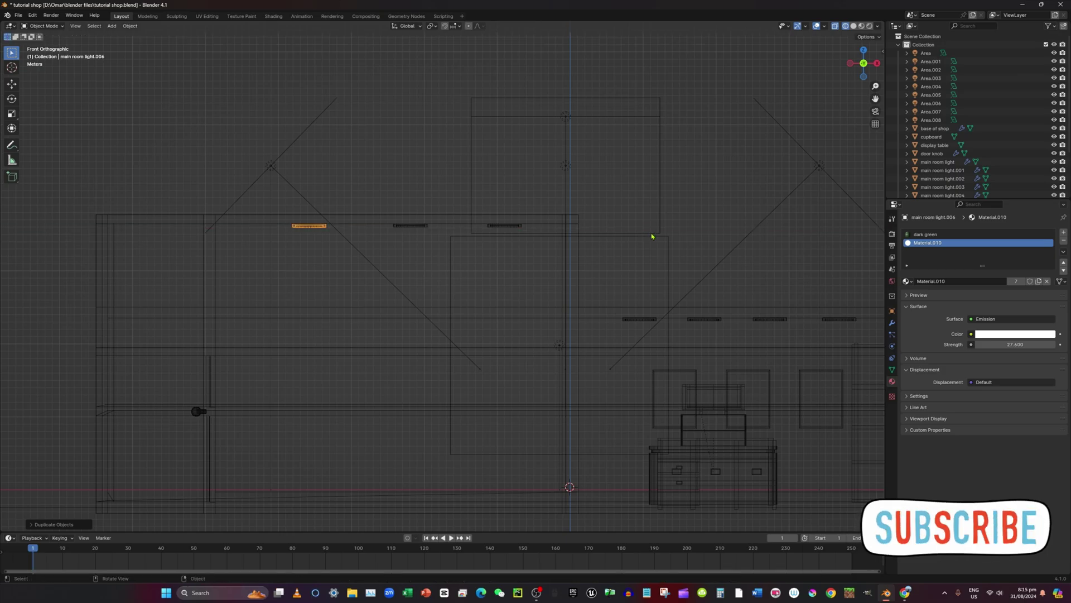
Step: Examine the layout of the two rows of room lights in wireframe from below, above and in perspective
{"action": "middle_click_drag", "start_coordinate": [661, 203], "coordinate": [729, 200]}
{"action": "scroll", "coordinate": [658, 254], "scroll_direction": "up", "scroll_amount": 3}
{"action": "middle_click_drag", "start_coordinate": [622, 283], "coordinate": [622, 249]}
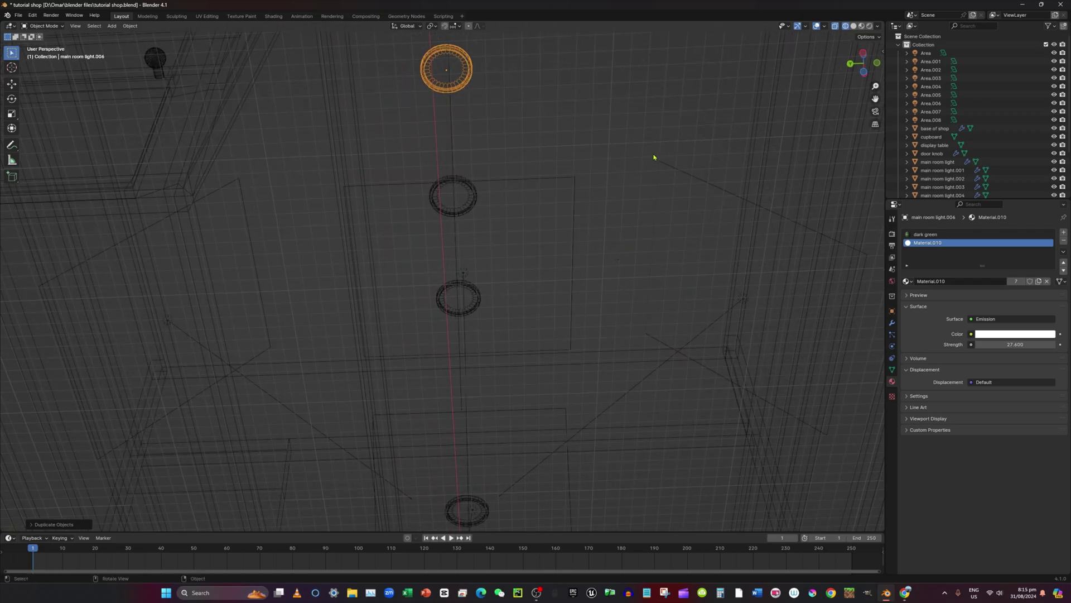
{"action": "scroll", "coordinate": [655, 158], "scroll_direction": "down", "scroll_amount": 3}
{"action": "left_click", "coordinate": [864, 71]}
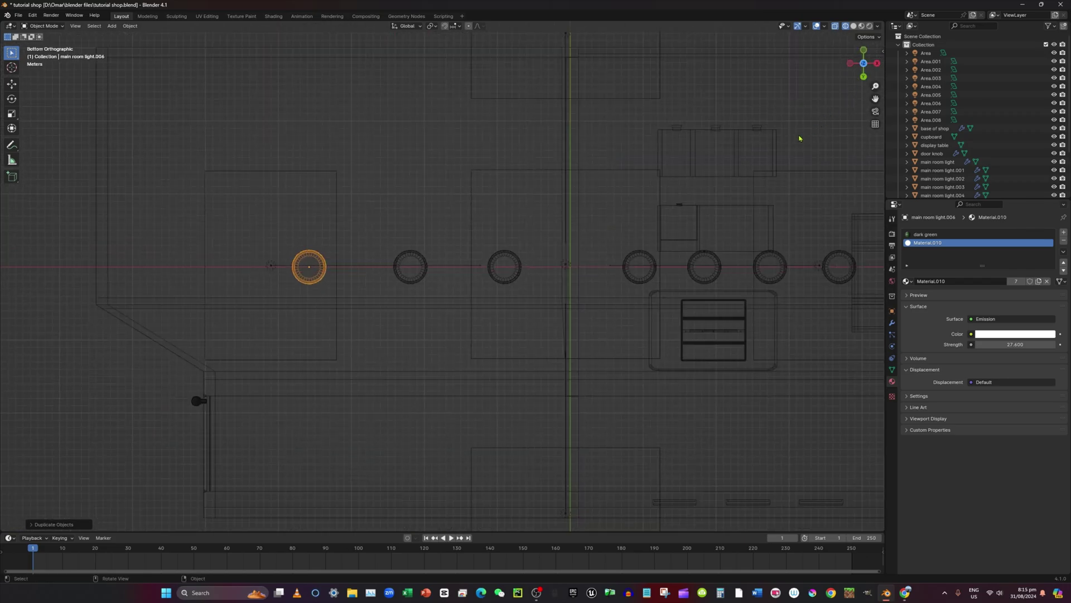
{"action": "scroll", "coordinate": [724, 193], "scroll_direction": "down", "scroll_amount": 3}
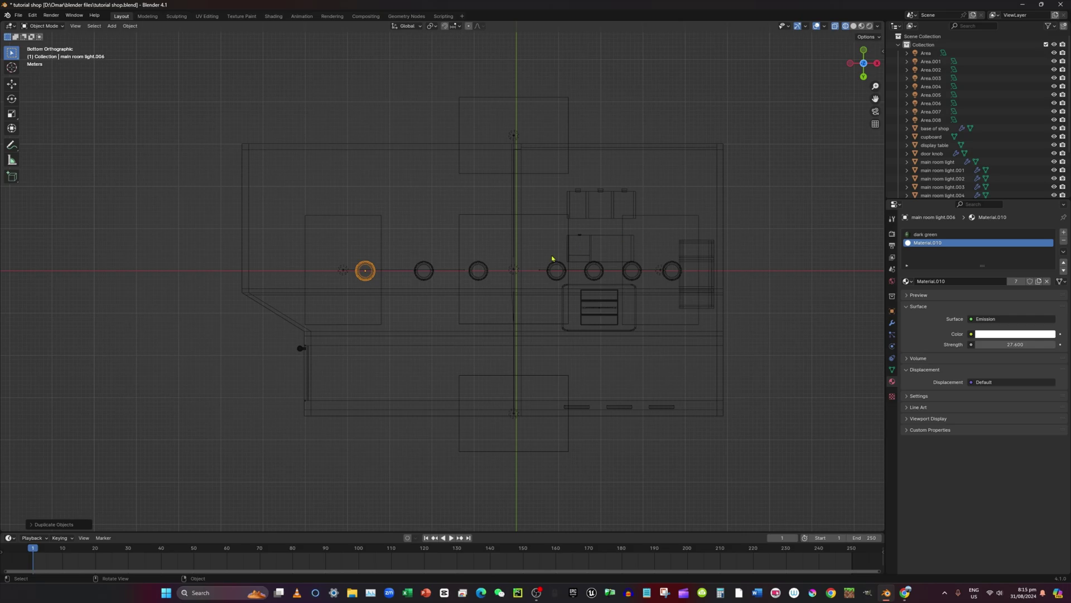
{"action": "left_click", "coordinate": [864, 64]}
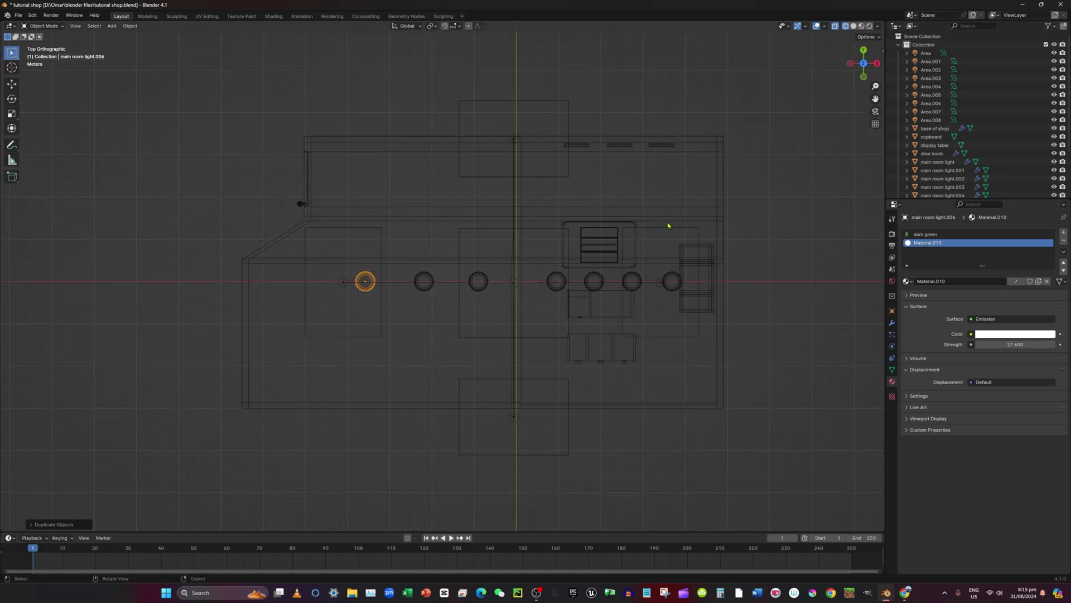
{"action": "left_click", "coordinate": [555, 284]}
{"action": "scroll", "coordinate": [556, 283], "scroll_direction": "up", "scroll_amount": 2}
{"action": "middle_click_drag", "start_coordinate": [557, 283], "coordinate": [569, 233]}
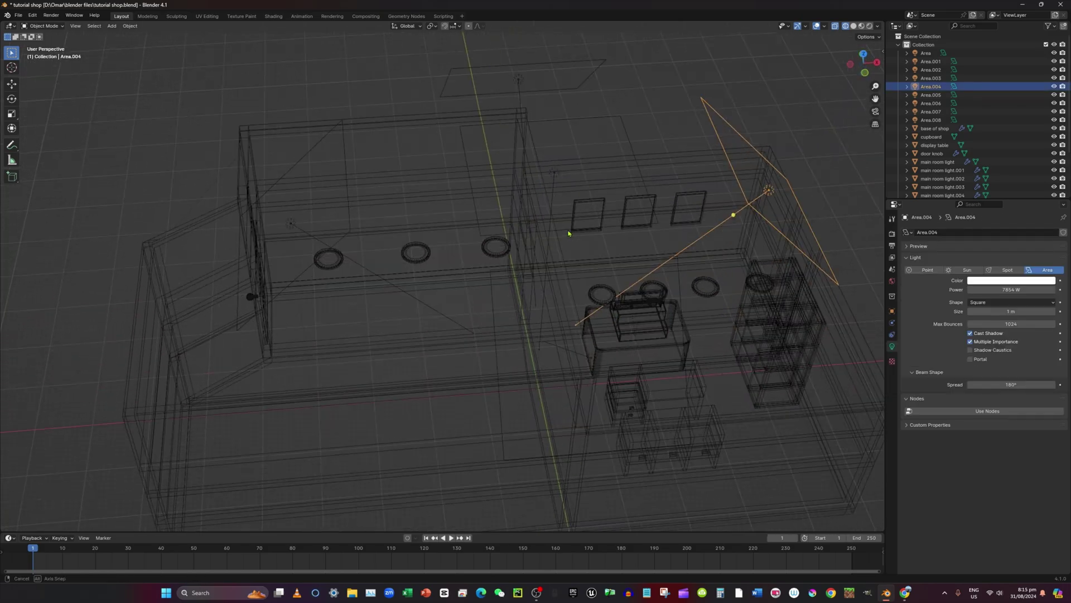
Step: Select all seven main room lights in top view and move them along Y toward the door side of the shop
{"action": "left_click", "coordinate": [866, 56]}
{"action": "left_click", "coordinate": [502, 282]}
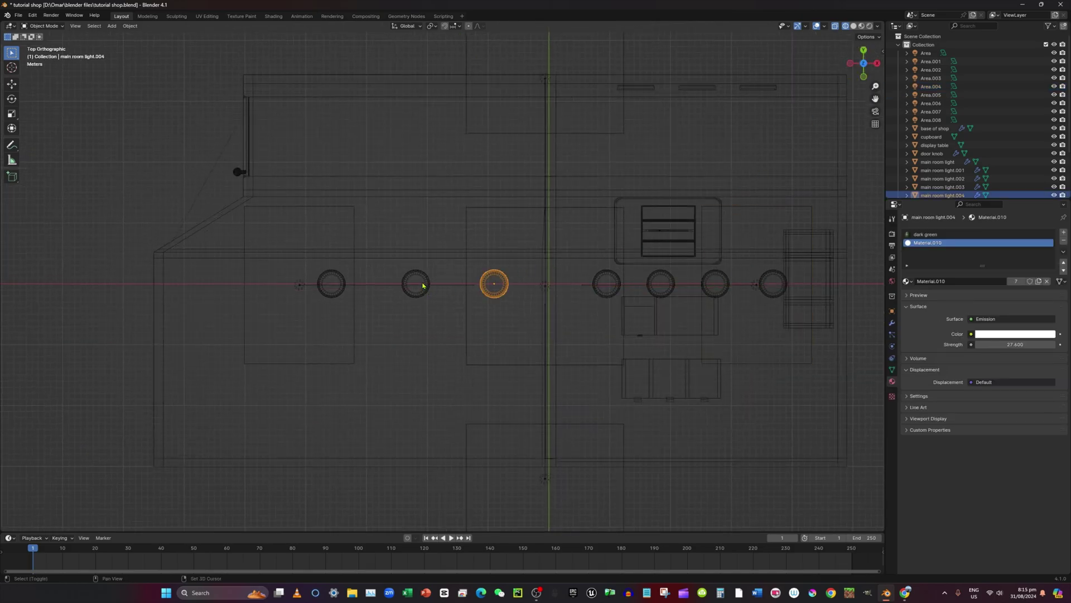
{"action": "left_click", "coordinate": [423, 286], "text": "shift"}
{"action": "left_click", "coordinate": [345, 287], "text": "shift"}
{"action": "left_click", "coordinate": [362, 285], "text": "shift"}
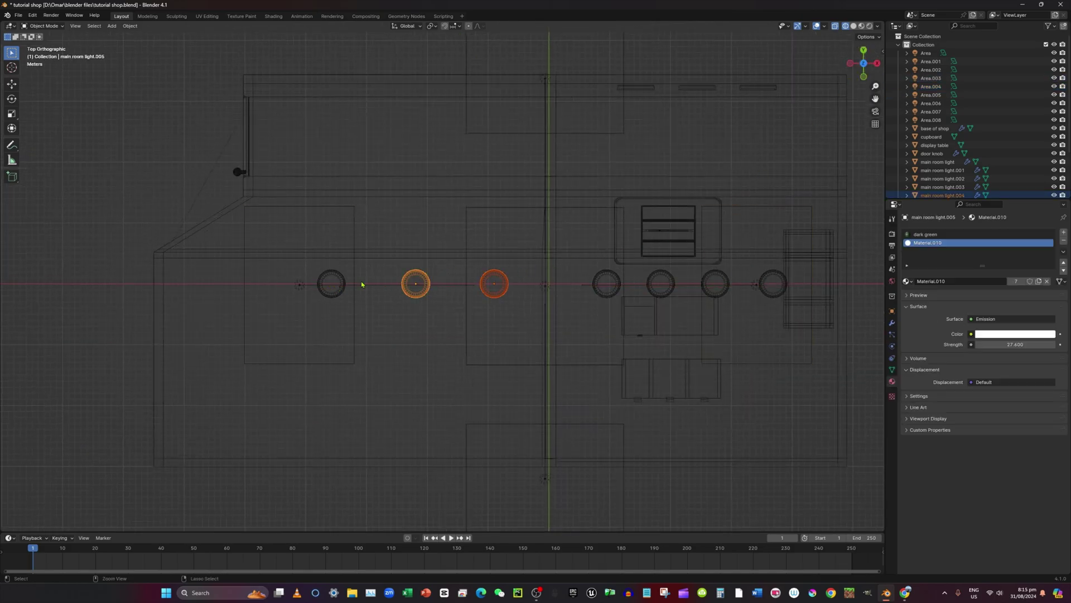
{"action": "left_click", "coordinate": [342, 282], "text": "shift"}
{"action": "left_click", "coordinate": [606, 280], "text": "shift"}
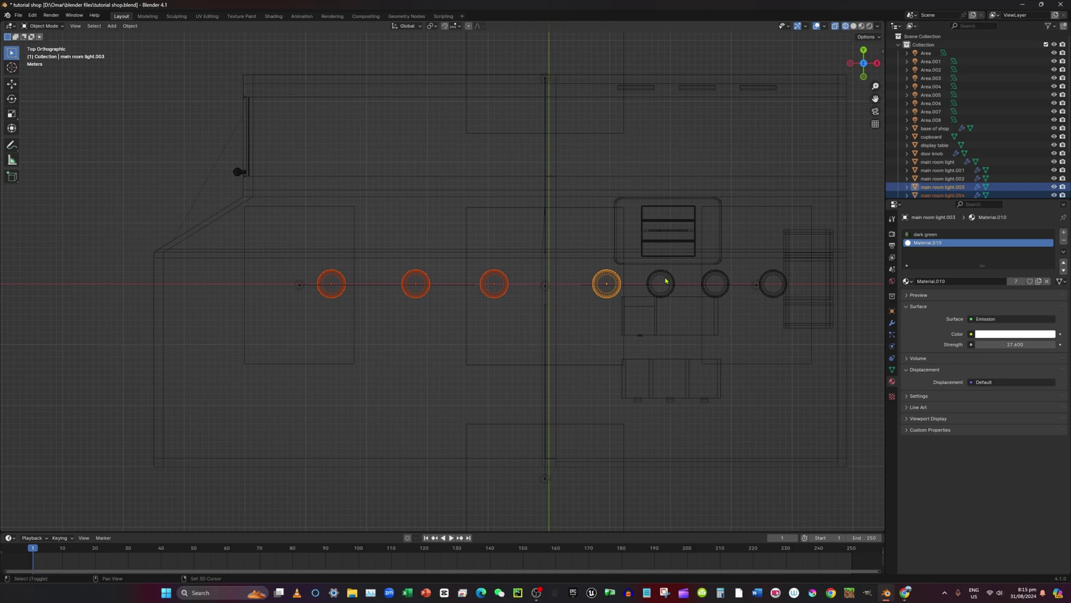
{"action": "left_click", "coordinate": [672, 279], "text": "shift"}
{"action": "left_click", "coordinate": [728, 276], "text": "shift"}
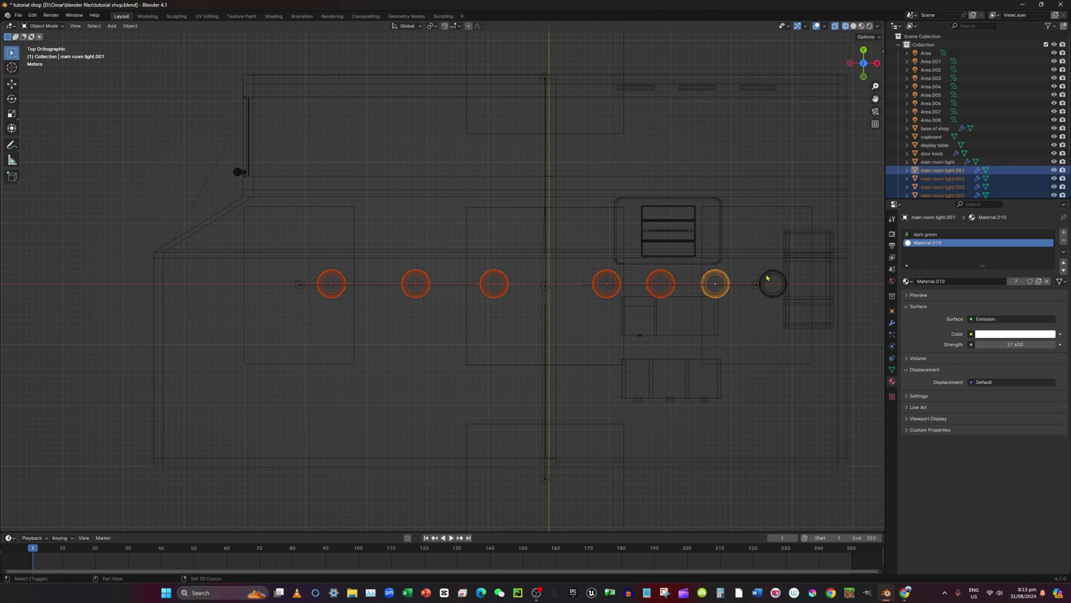
{"action": "left_click", "coordinate": [767, 277], "text": "shift"}
{"action": "key", "text": "g"}
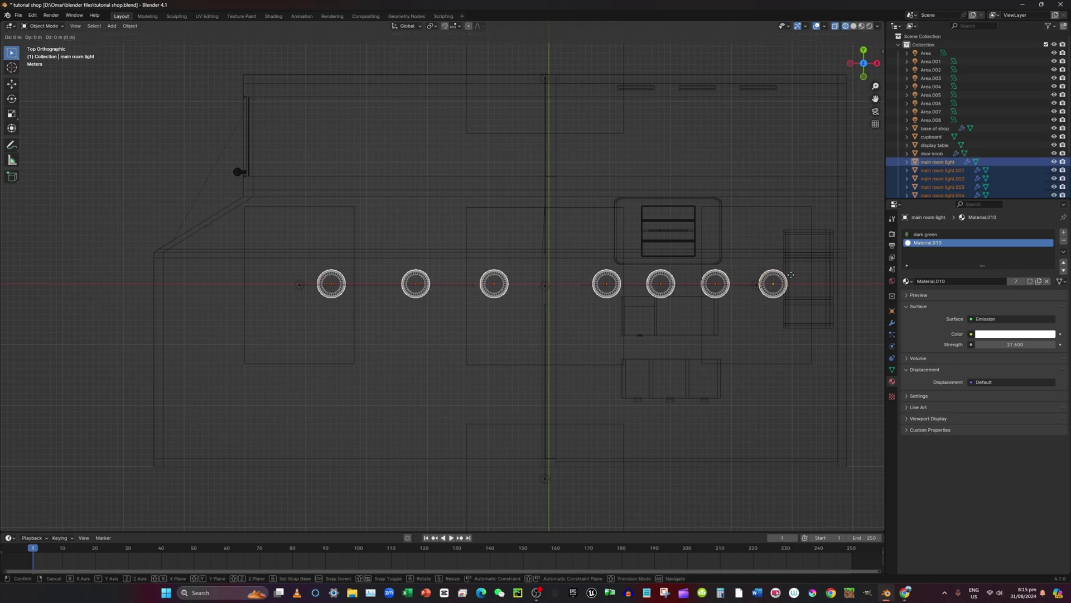
{"action": "key", "text": "y"}
{"action": "left_click", "coordinate": [789, 170]}
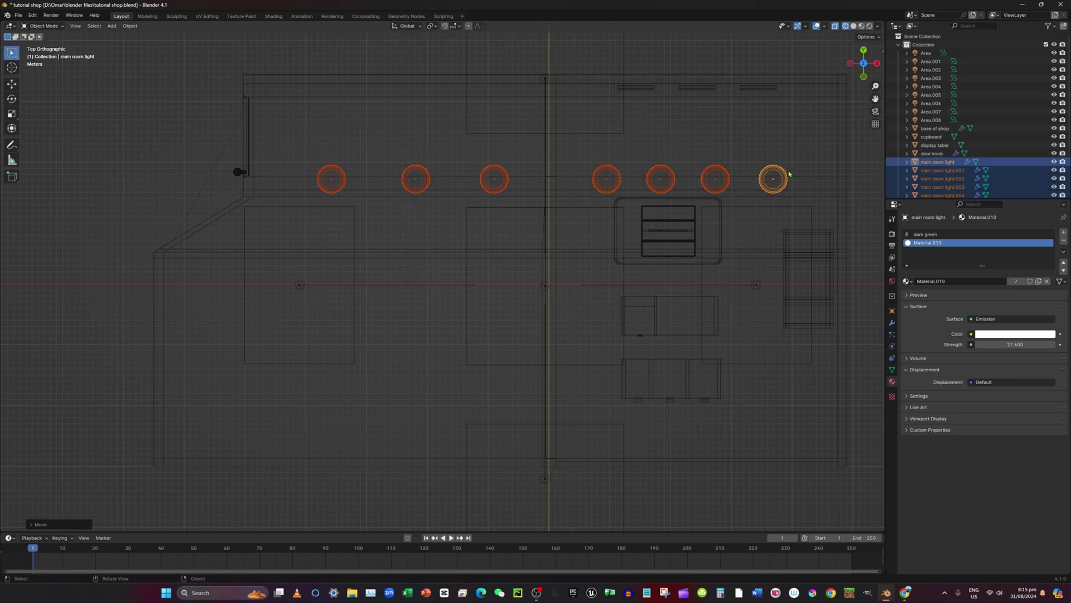
Step: Duplicate the seven lights along negative Y to form a second row near the opposite side of the shop
{"action": "key", "text": "shift+d"}
{"action": "key", "text": "y"}
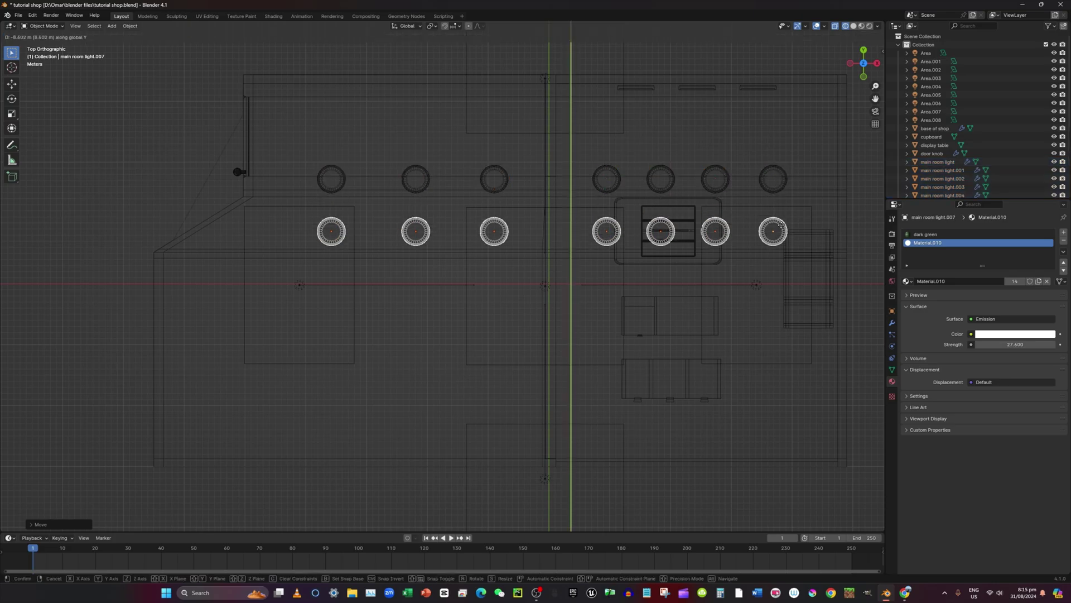
{"action": "left_click", "coordinate": [767, 341]}
Step: Switch the viewport to rendered shading and inspect the lit shop from outside
{"action": "middle_click_drag", "start_coordinate": [768, 341], "coordinate": [852, 43]}
{"action": "scroll", "coordinate": [748, 227], "scroll_direction": "up", "scroll_amount": 5}
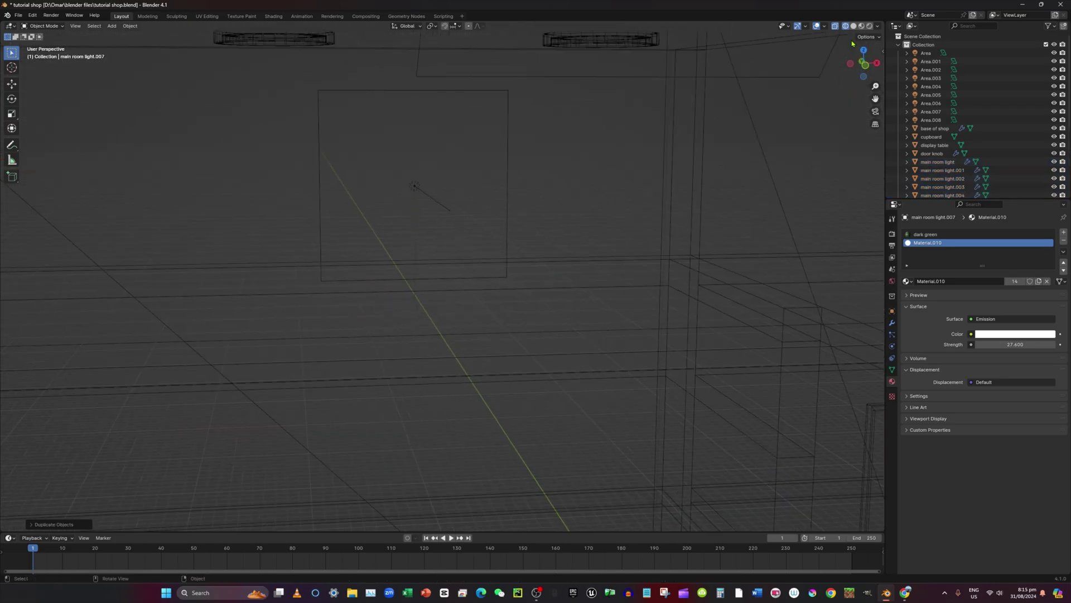
{"action": "key", "text": "shift+z"}
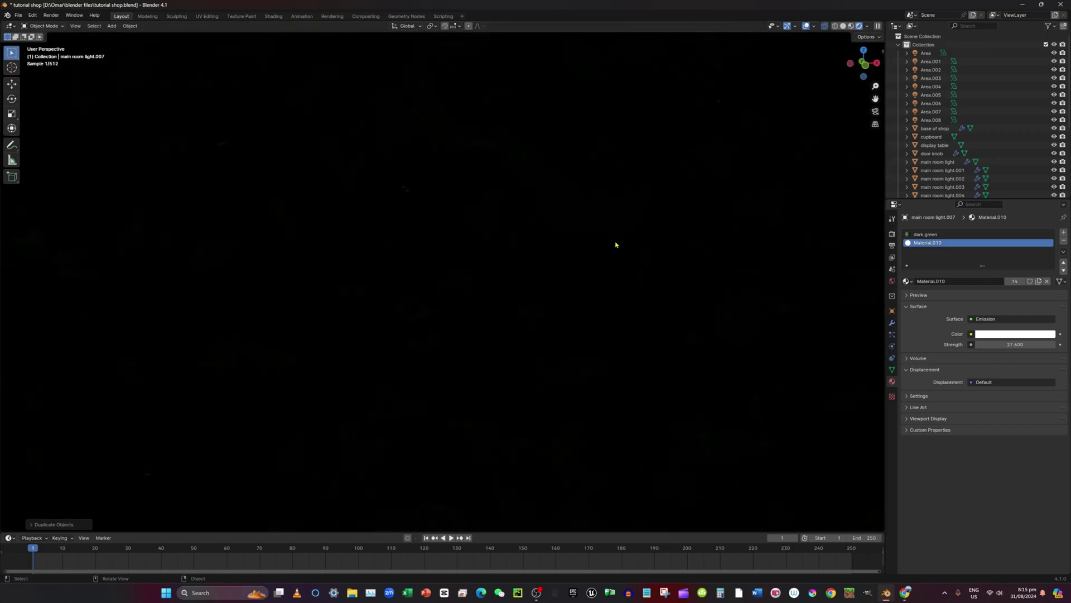
{"action": "mouse_move", "coordinate": [633, 250]}
{"action": "middle_mouse_down"}
{"action": "mouse_move", "coordinate": [677, 253]}
{"action": "mouse_move", "coordinate": [695, 273]}
{"action": "mouse_move", "coordinate": [705, 270]}
{"action": "mouse_move", "coordinate": [705, 242]}
{"action": "middle_mouse_up"}
{"action": "middle_click_drag", "start_coordinate": [533, 320], "coordinate": [491, 230]}
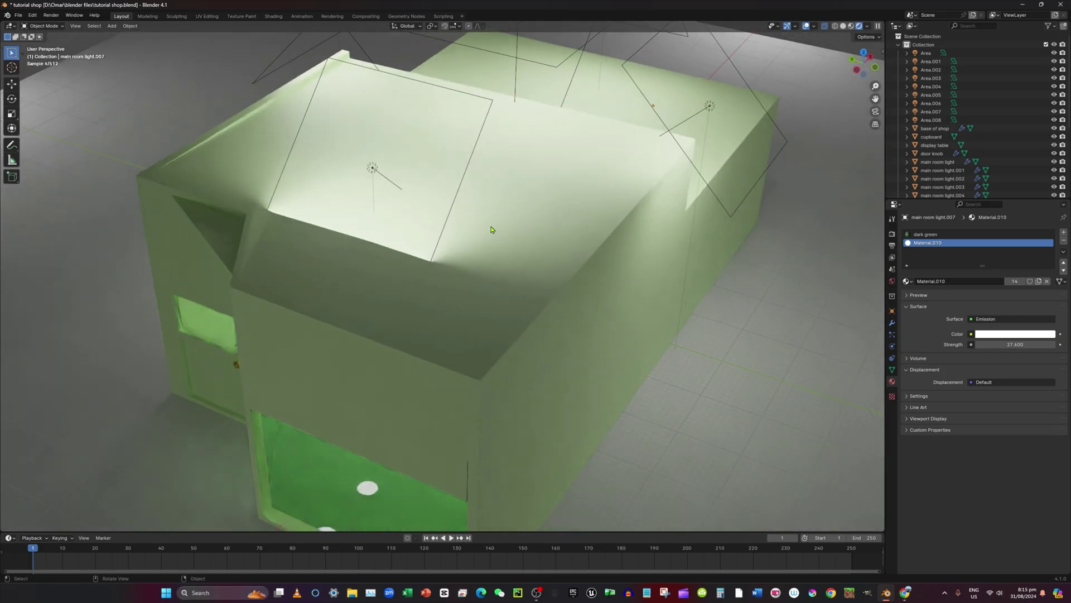
Step: Move the area light Area.003 from above the taller roof outward and up, beyond the shop's front end
{"action": "left_click", "coordinate": [438, 202]}
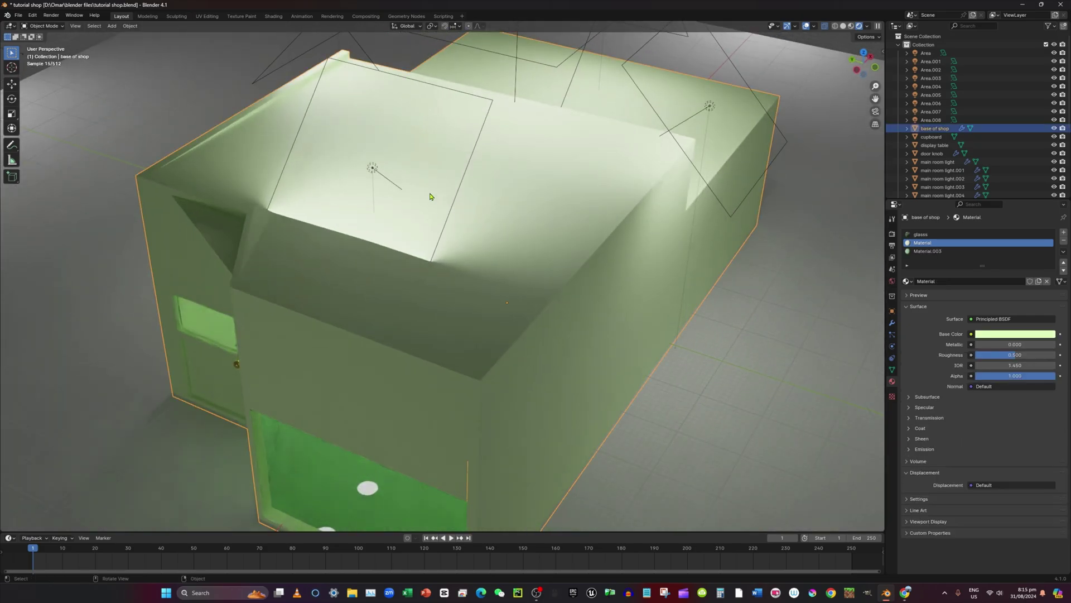
{"action": "left_click", "coordinate": [371, 170]}
{"action": "scroll", "coordinate": [372, 171], "scroll_direction": "down", "scroll_amount": 5}
{"action": "middle_click_drag", "start_coordinate": [375, 171], "coordinate": [526, 170]}
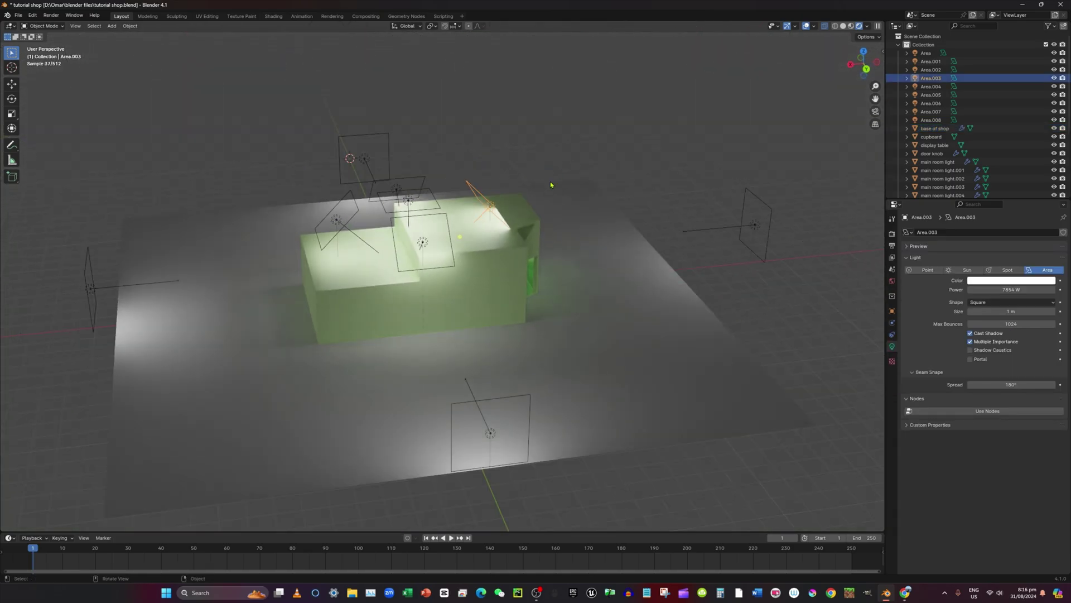
{"action": "key", "text": "g"}
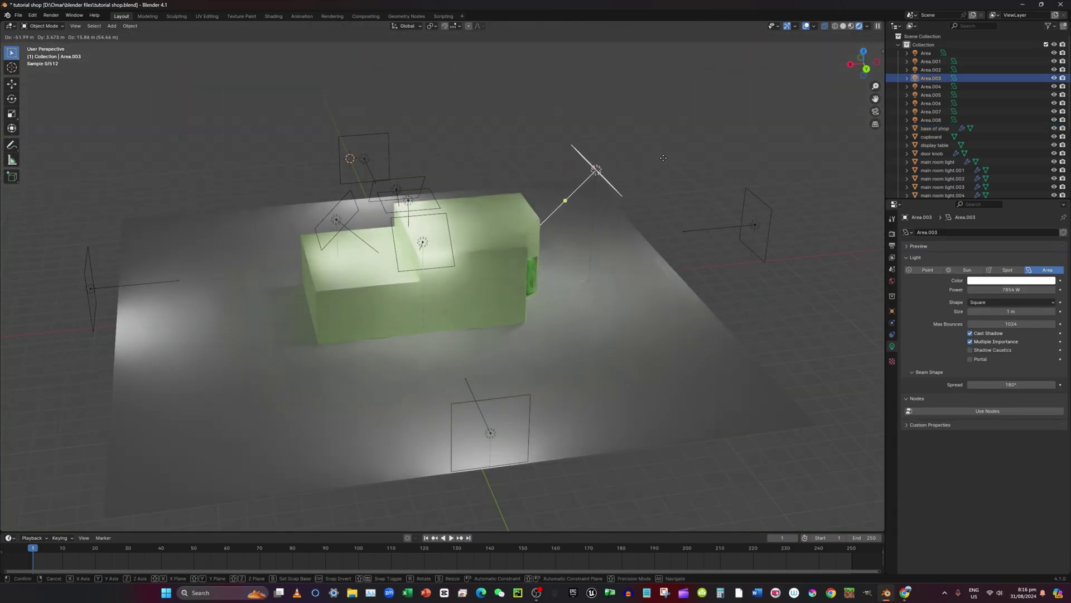
{"action": "left_click", "coordinate": [632, 173]}
Step: Move the area light Area.002 outward and up, away from the door side of the shop
{"action": "left_click", "coordinate": [428, 239]}
{"action": "middle_click_drag", "start_coordinate": [428, 238], "coordinate": [570, 242]}
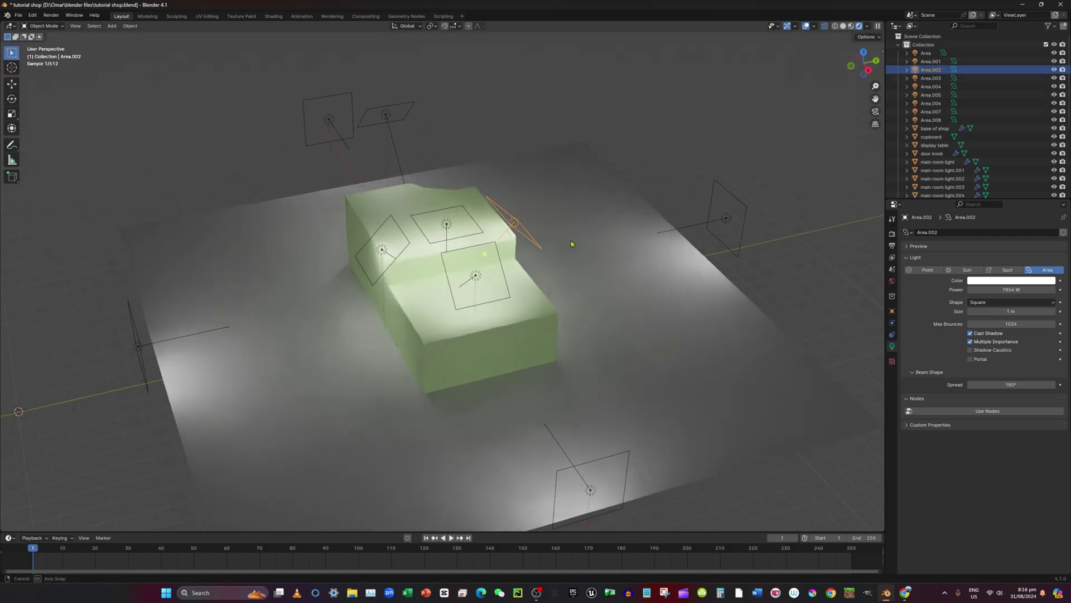
{"action": "key", "text": "g"}
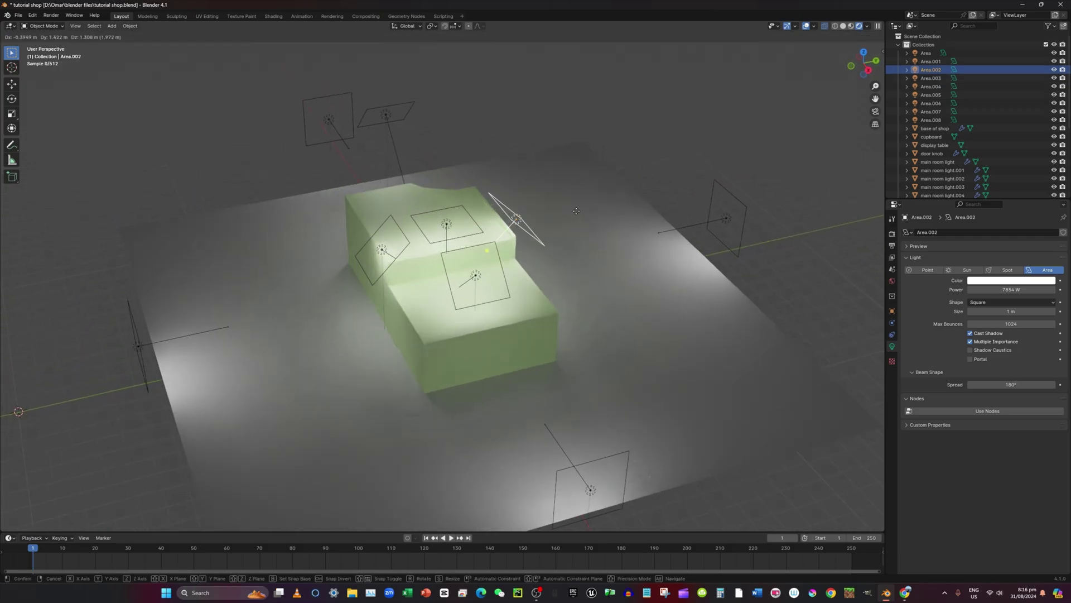
{"action": "left_click", "coordinate": [727, 135]}
Step: Move the area light Area.004 outward and up, beyond the end of the shop's lower section
{"action": "left_click", "coordinate": [472, 286]}
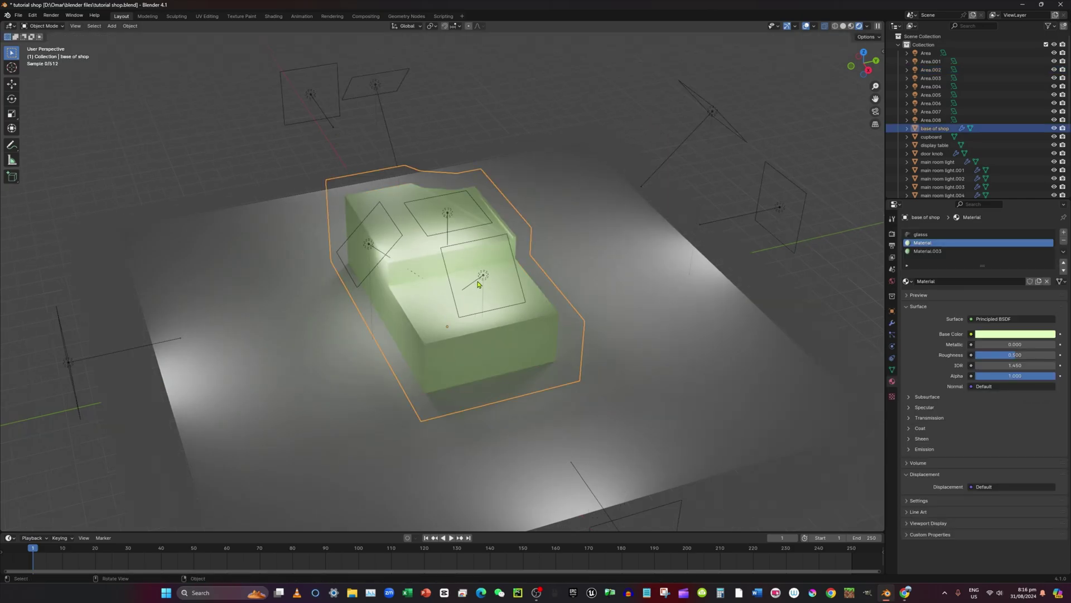
{"action": "middle_click_drag", "start_coordinate": [472, 286], "coordinate": [564, 207]}
{"action": "left_click", "coordinate": [568, 203]}
{"action": "key", "text": "g"}
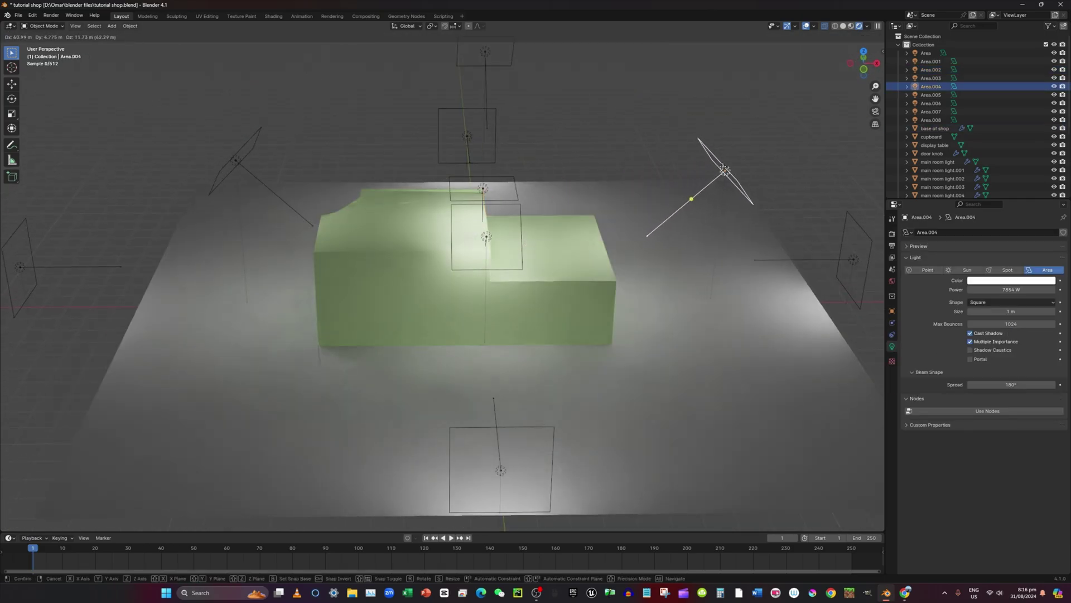
{"action": "left_click", "coordinate": [753, 150]}
Step: Move the area light Area.001 about 72 m outward and up, away from the shop's side opposite the door
{"action": "left_click_drag", "start_coordinate": [476, 241], "coordinate": [483, 238]}
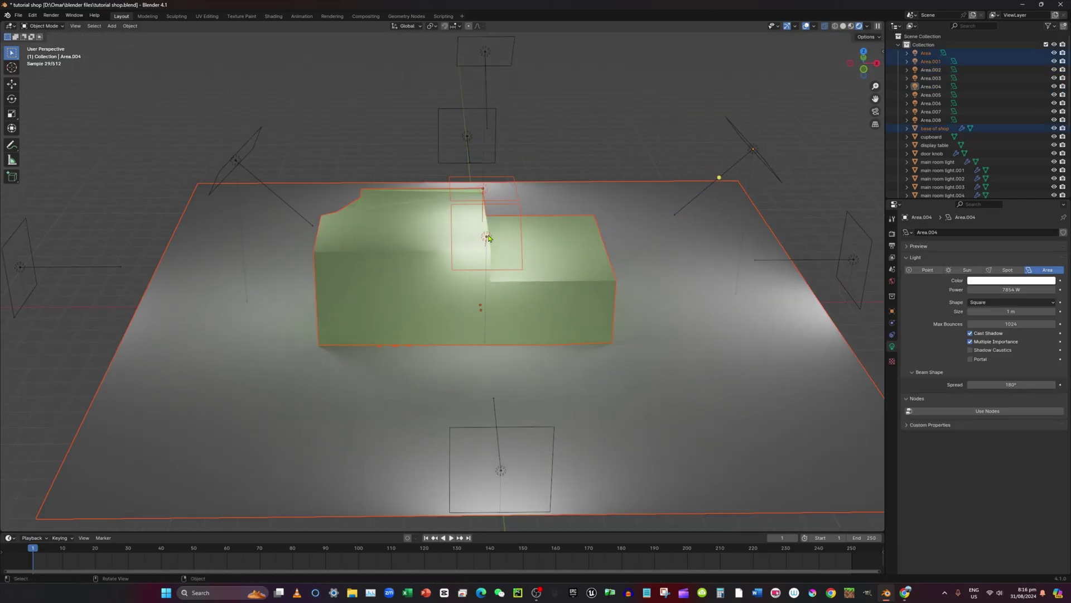
{"action": "left_click", "coordinate": [488, 237]}
{"action": "middle_click_drag", "start_coordinate": [488, 237], "coordinate": [601, 239]}
{"action": "key", "text": "g"}
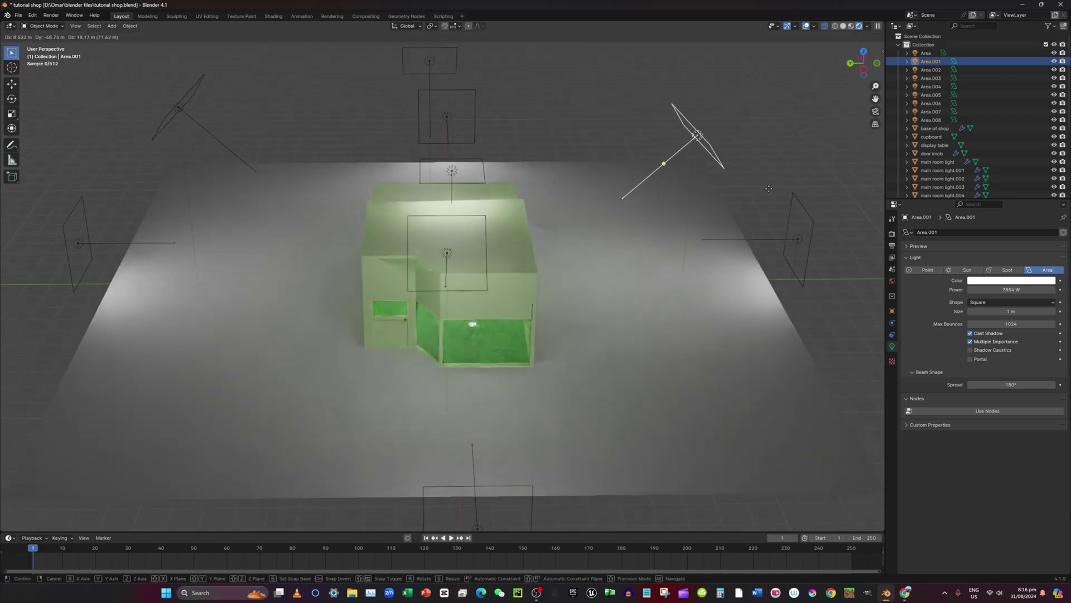
{"action": "left_click", "coordinate": [776, 187]}
Step: Raise the overhead area light along Z high above the roof and switch the viewport to solid shading
{"action": "left_click", "coordinate": [452, 172]}
{"action": "key", "text": "g"}
{"action": "key", "text": "z"}
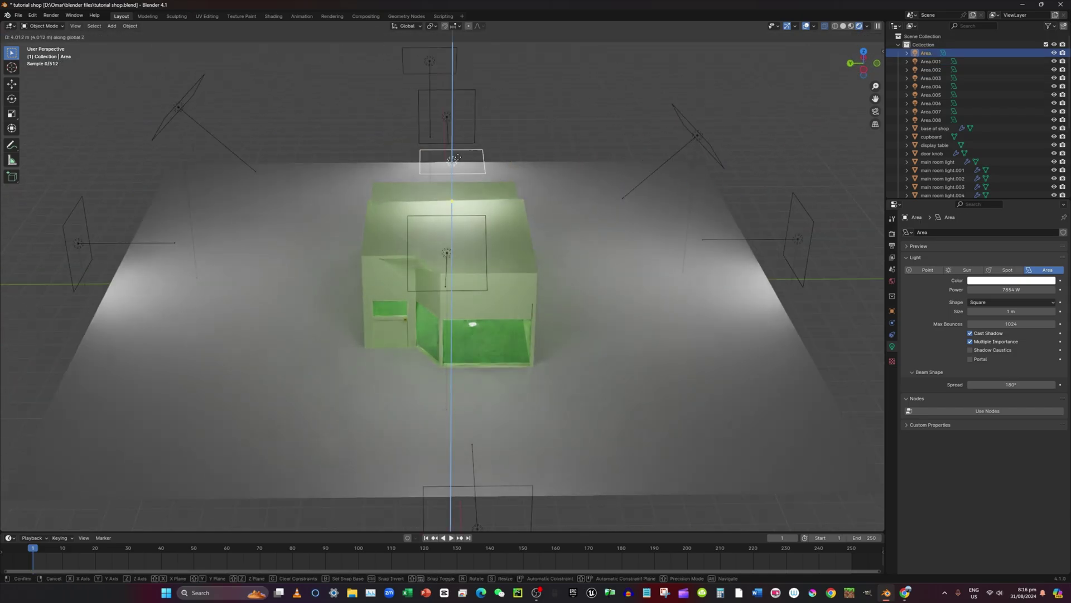
{"action": "left_click", "coordinate": [492, 92]}
{"action": "scroll", "coordinate": [493, 93], "scroll_direction": "down", "scroll_amount": 2}
{"action": "left_click", "coordinate": [598, 103]}
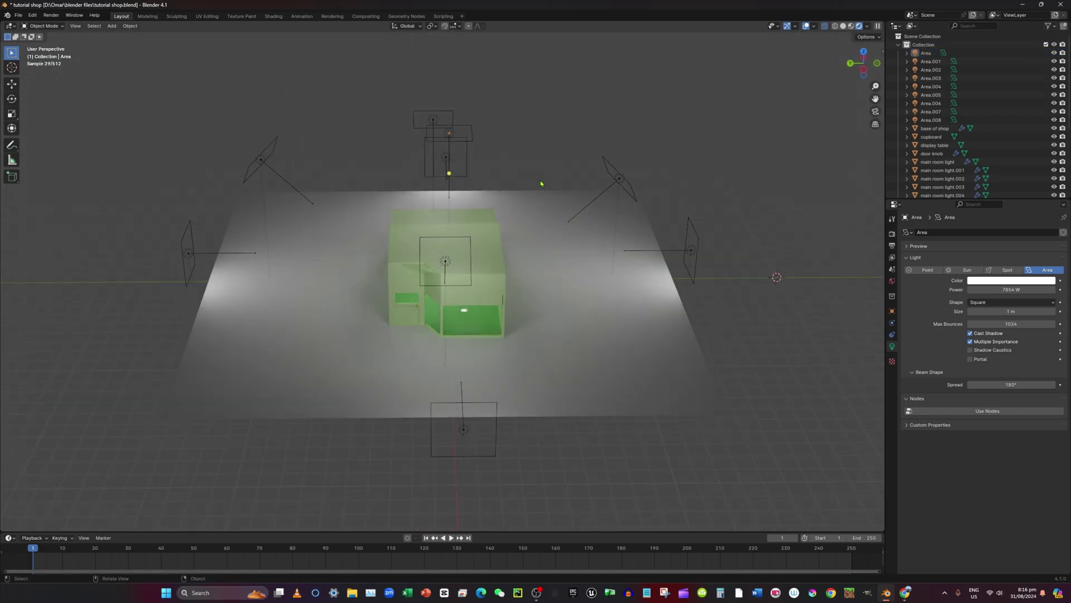
{"action": "middle_click_drag", "start_coordinate": [543, 182], "coordinate": [560, 130]}
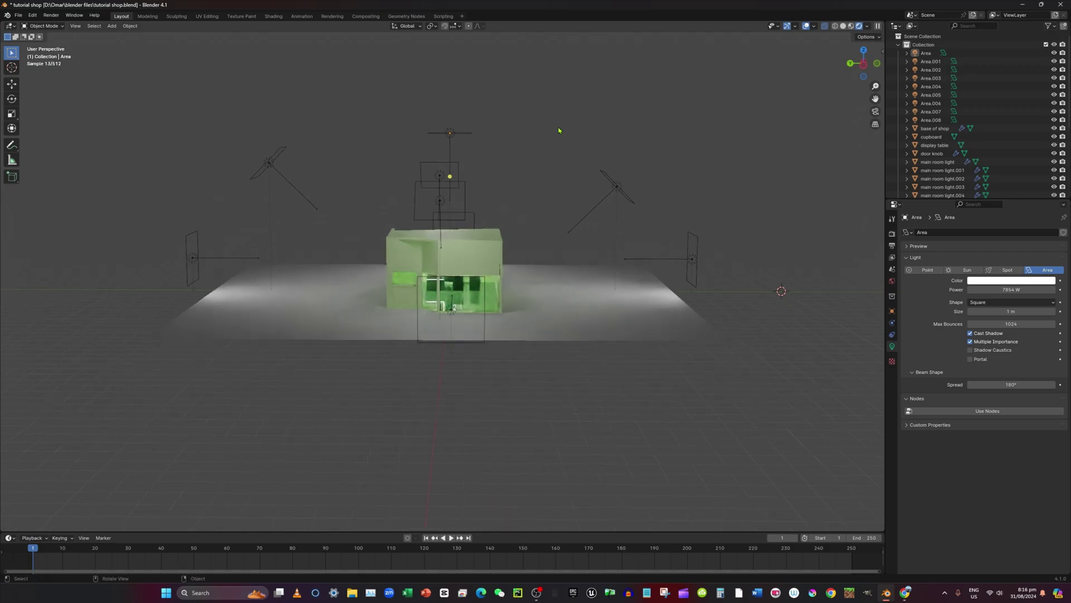
{"action": "left_click", "coordinate": [843, 26]}
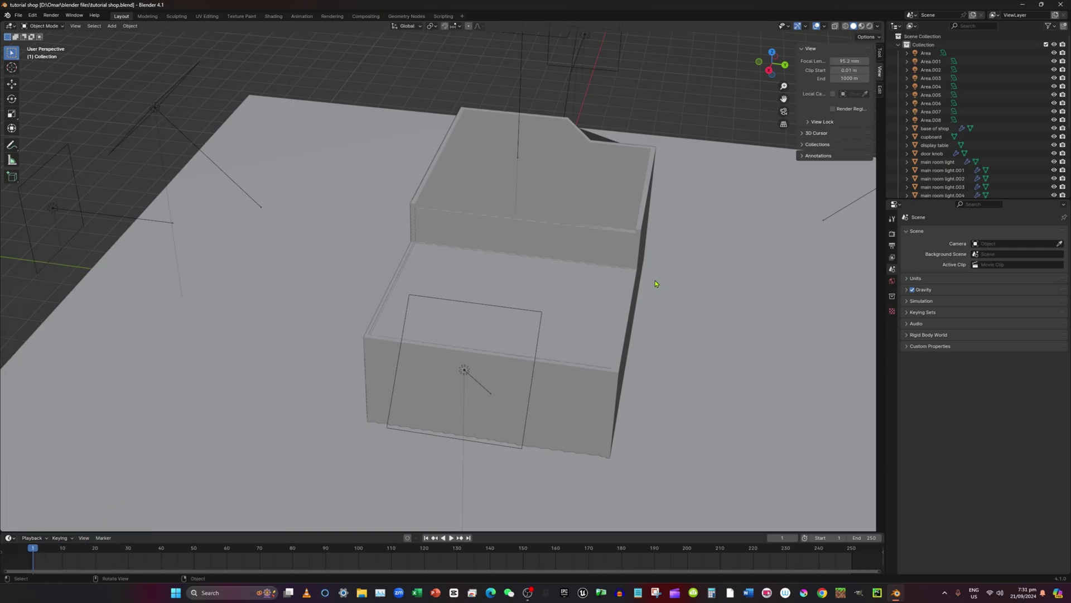
Step: Set the viewport's focal length to 50 mm and view the shop from its lower end
{"action": "scroll", "coordinate": [585, 267], "scroll_direction": "up", "scroll_amount": 6}
{"action": "scroll", "coordinate": [529, 239], "scroll_direction": "down", "scroll_amount": 5}
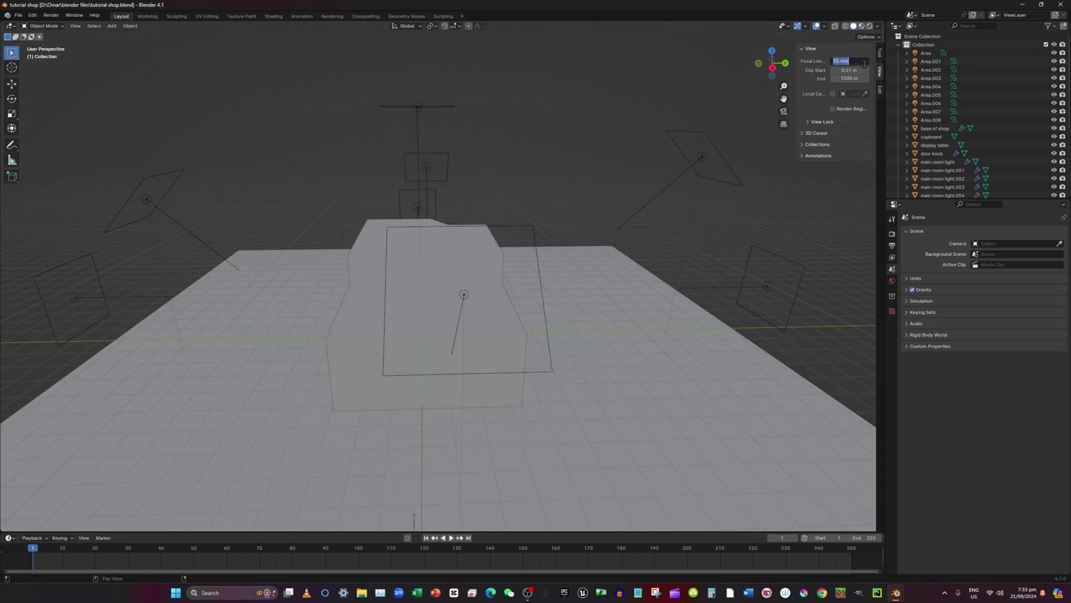
{"action": "type", "text": "50"}
{"action": "key", "text": "Return"}
{"action": "middle_click_drag", "start_coordinate": [597, 360], "coordinate": [536, 402]}
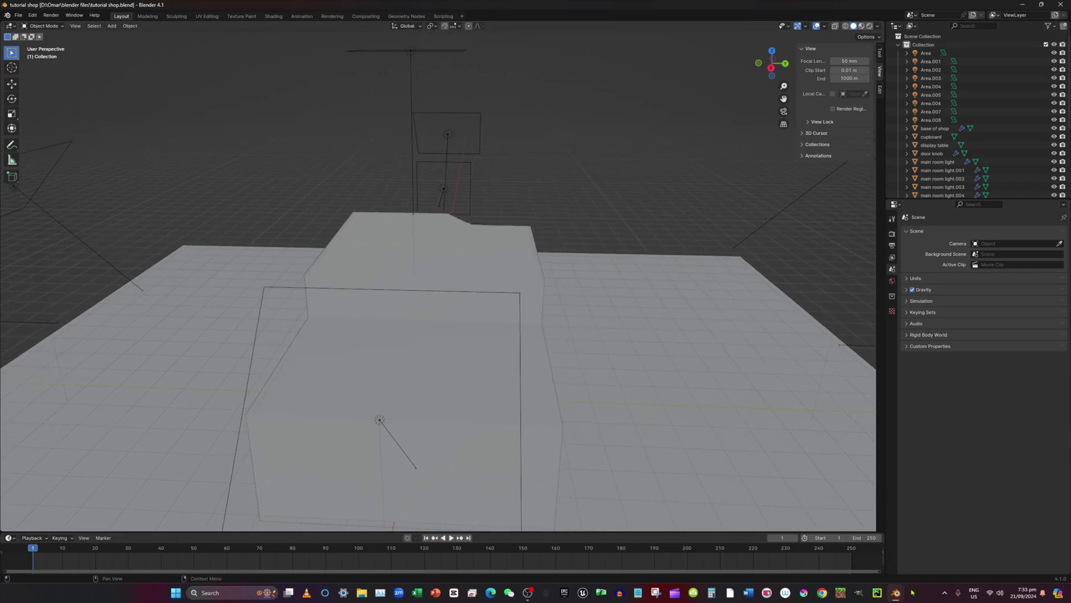
Step: Select all the area lights, from Area to Area.008, and move them into a new collection named Area_Lights
{"action": "mouse_move", "coordinate": [897, 592]}
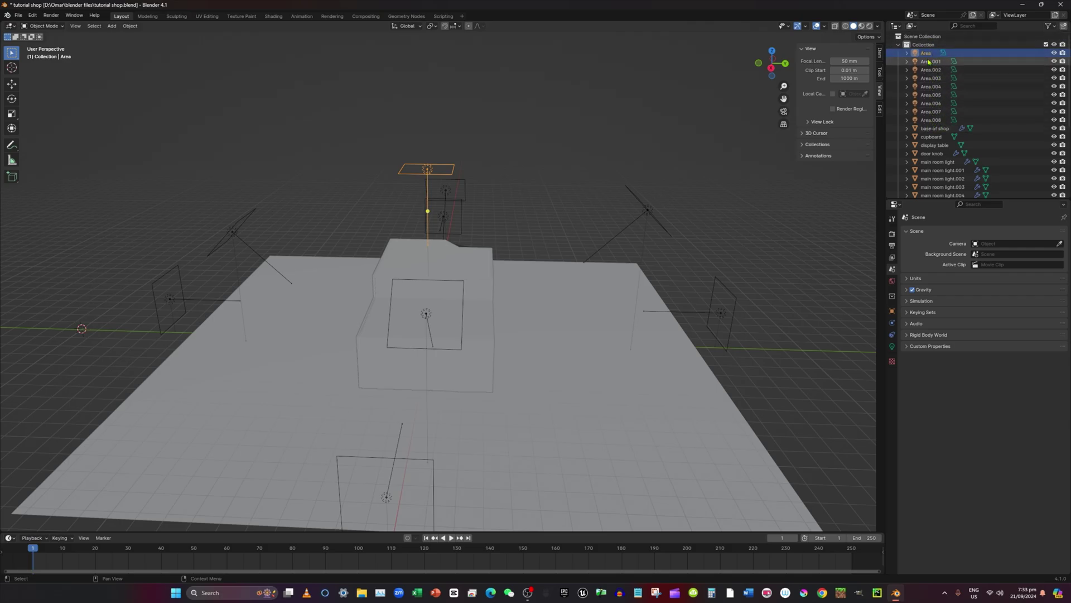
{"action": "left_click", "coordinate": [933, 120]}
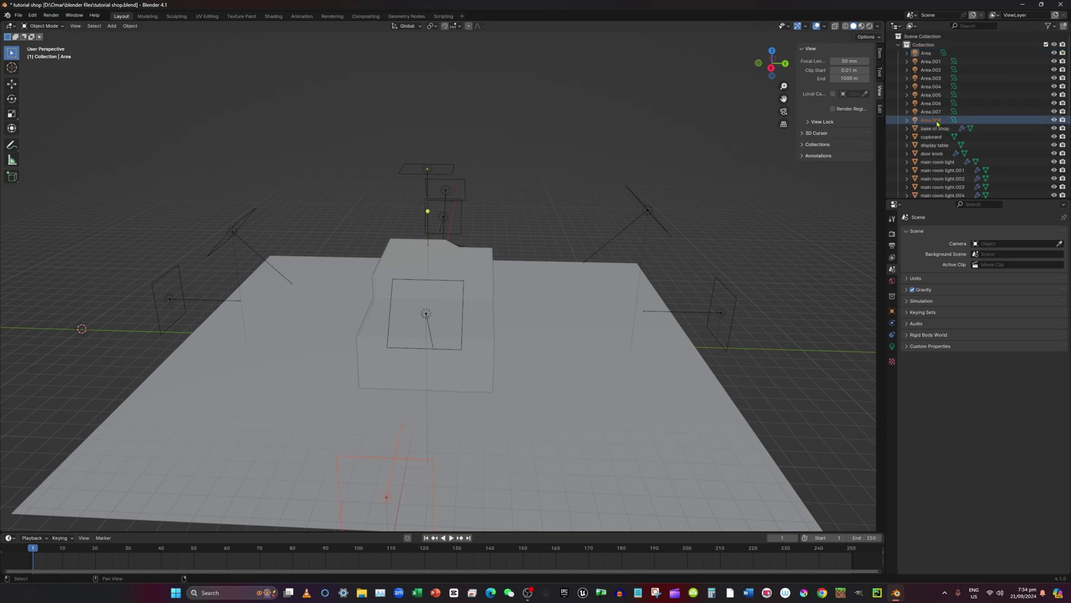
{"action": "left_click", "coordinate": [926, 53]}
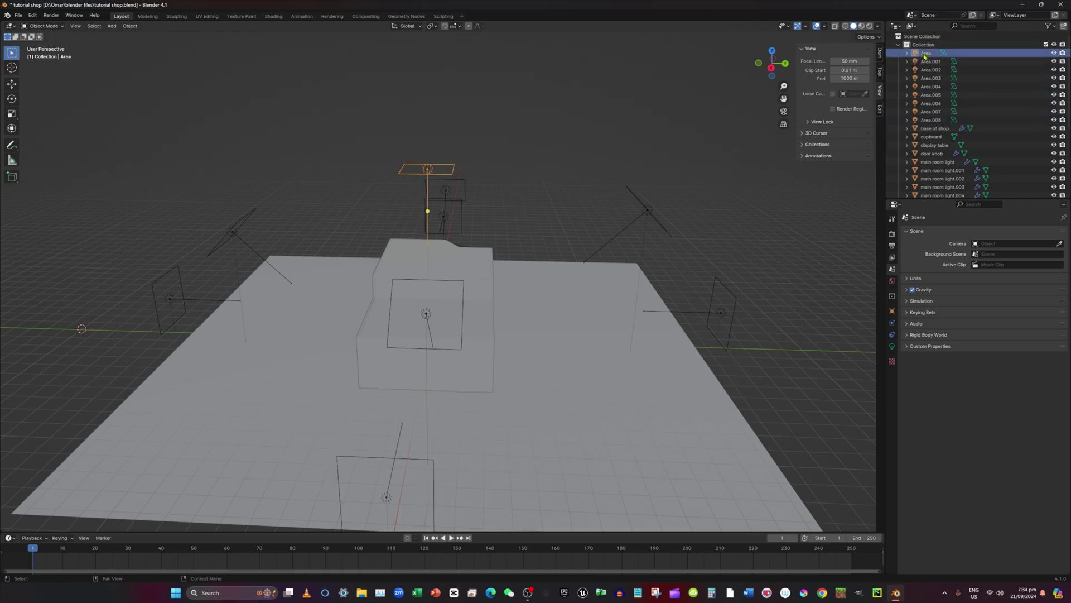
{"action": "left_click", "coordinate": [936, 120], "text": "shift"}
{"action": "scroll", "coordinate": [558, 235], "scroll_direction": "down", "scroll_amount": 2}
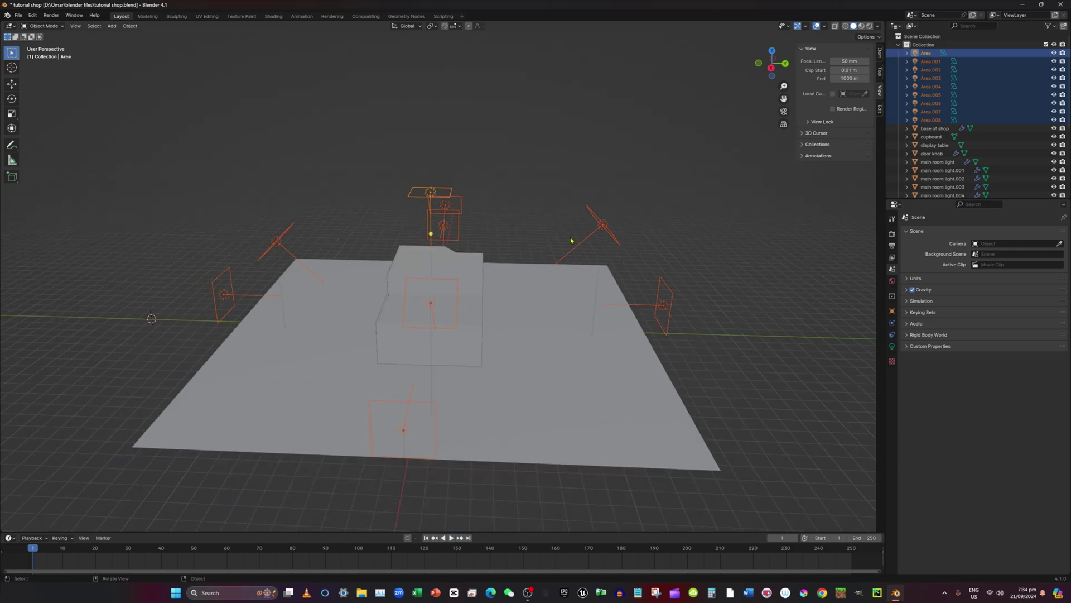
{"action": "key", "text": "m"}
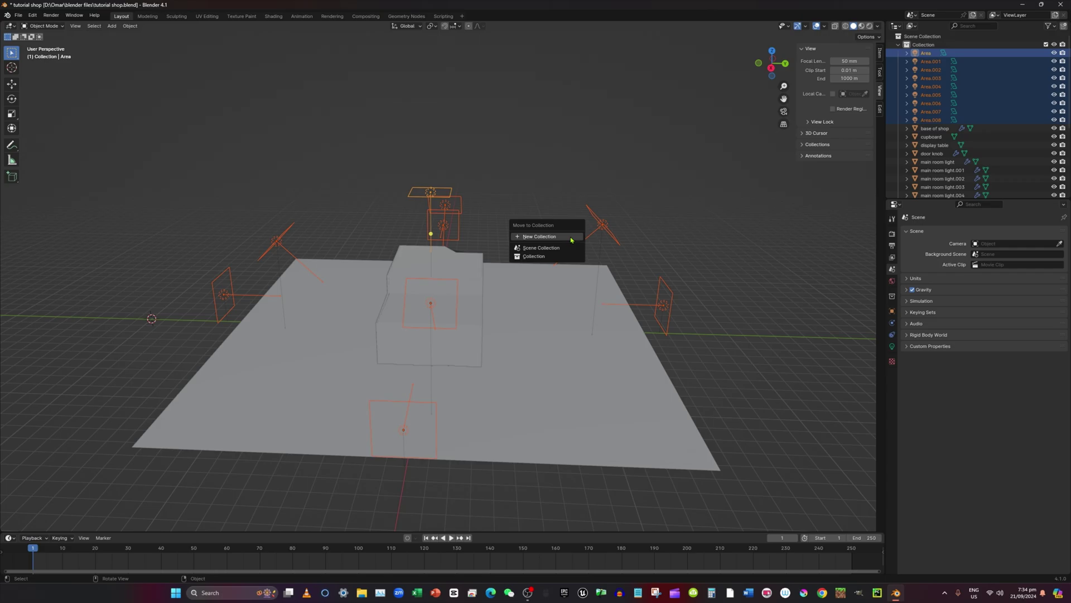
{"action": "left_click", "coordinate": [571, 239]}
{"action": "key", "text": "BackSpace"}
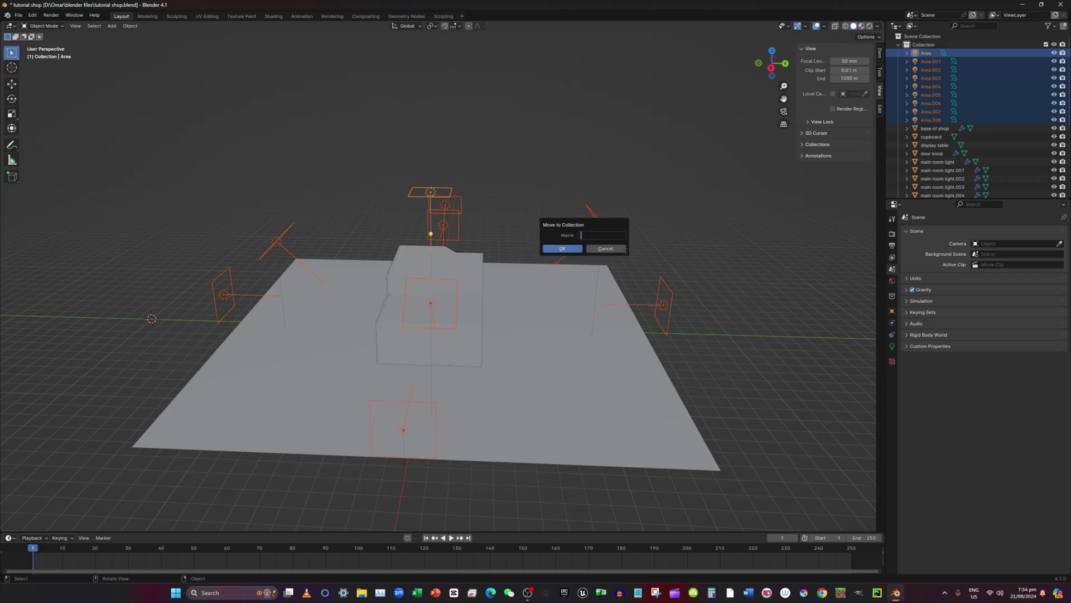
{"action": "type", "text": "L"}
{"action": "type", "text": "Area"}
{"action": "type", "text": "_"}
{"action": "type", "text": "Lig"}
{"action": "key", "text": "Return"}
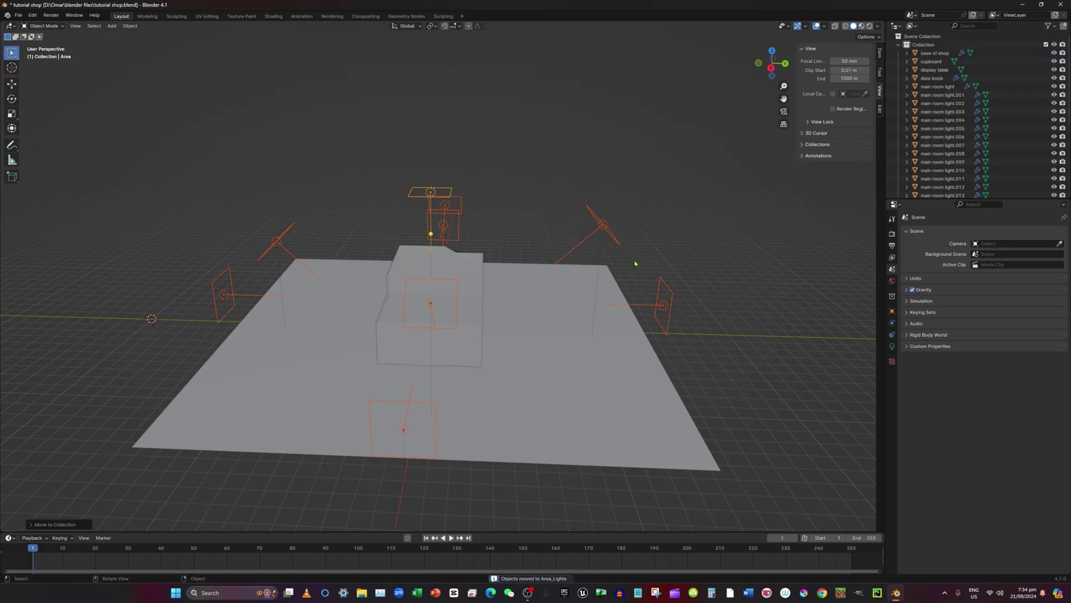
Step: Move all the main room lights, up to main room light.013, into a new collection named Shop_Lights and collapse it in the outliner
{"action": "left_click", "coordinate": [940, 87]}
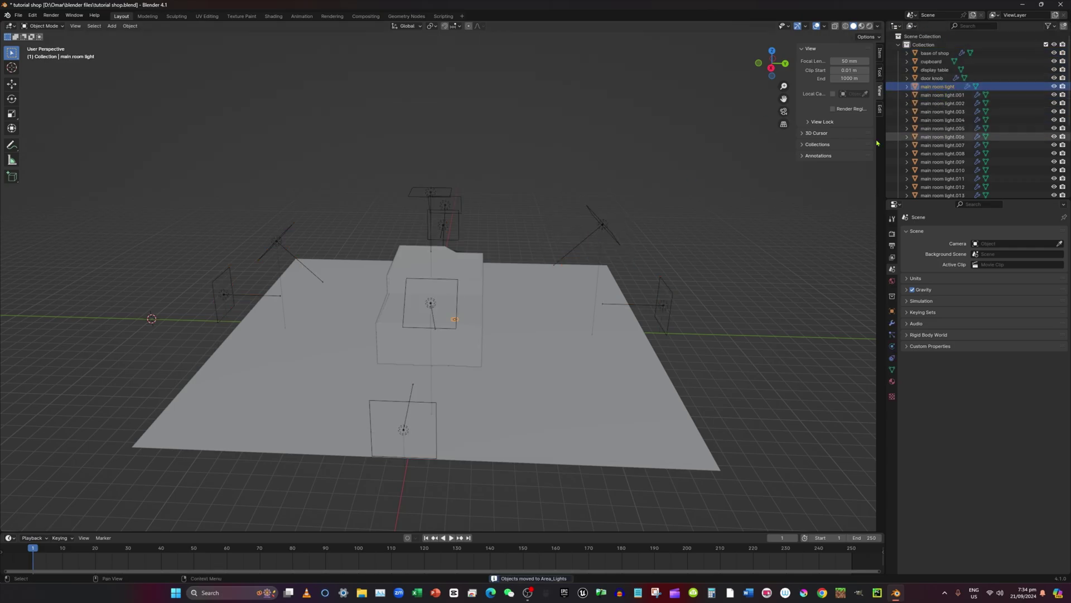
{"action": "scroll", "coordinate": [882, 205], "scroll_direction": "up", "scroll_amount": 3}
{"action": "scroll", "coordinate": [948, 140], "scroll_direction": "down", "scroll_amount": 2}
{"action": "left_click", "coordinate": [943, 161], "text": "shift"}
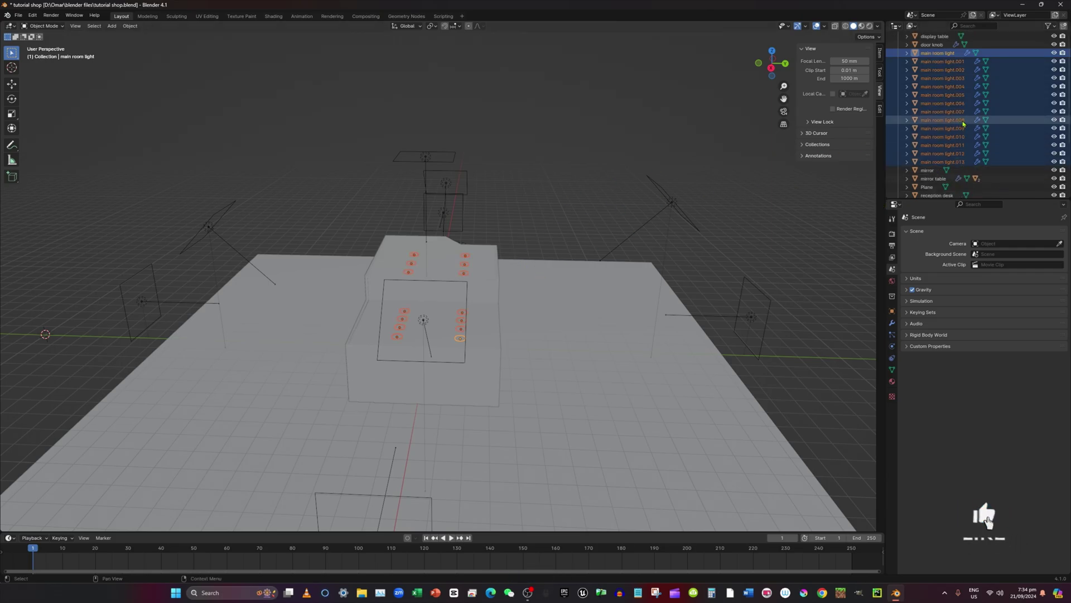
{"action": "scroll", "coordinate": [953, 116], "scroll_direction": "up", "scroll_amount": 2}
{"action": "scroll", "coordinate": [953, 116], "scroll_direction": "down", "scroll_amount": 5}
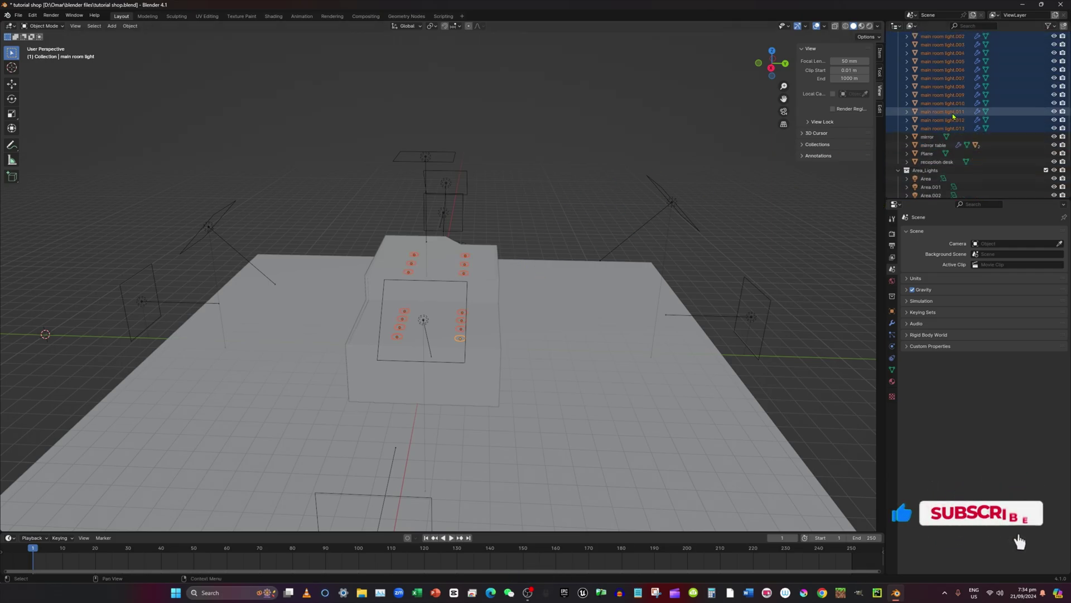
{"action": "scroll", "coordinate": [941, 123], "scroll_direction": "up", "scroll_amount": 4}
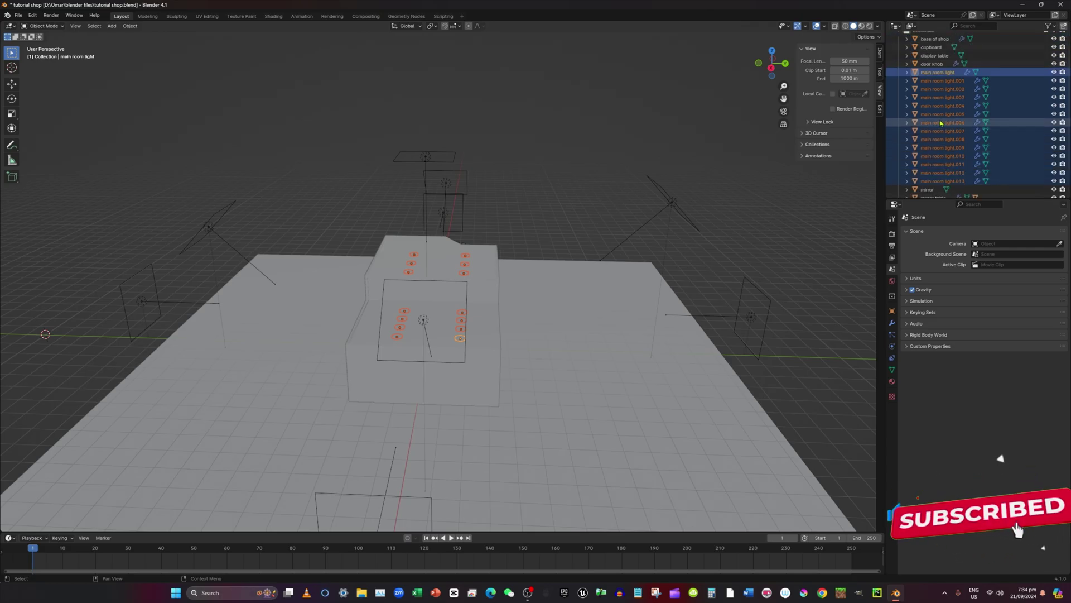
{"action": "key", "text": "m"}
{"action": "left_click", "coordinate": [948, 120]}
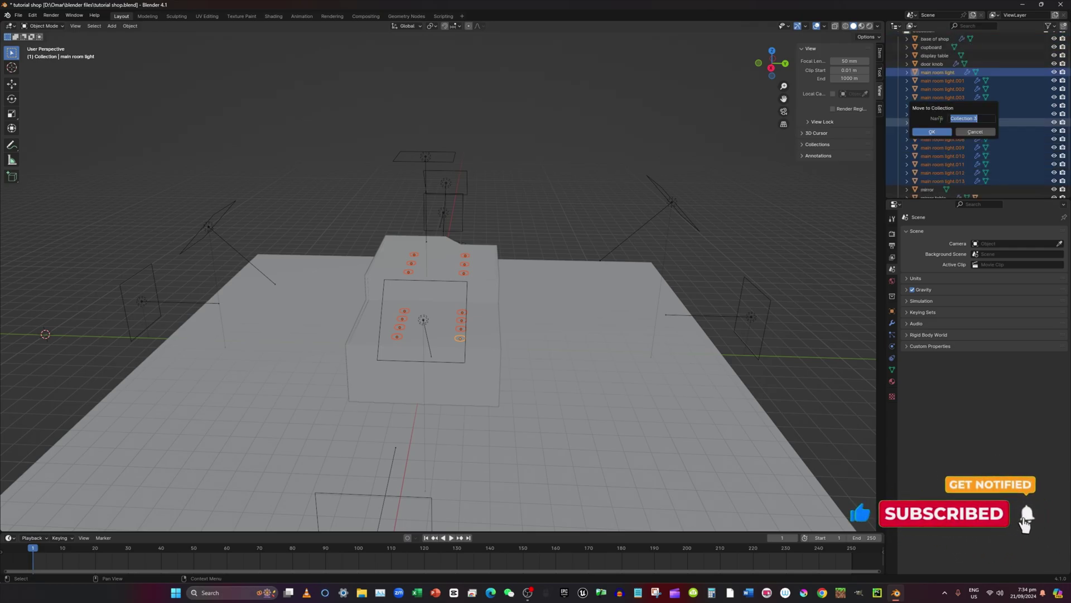
{"action": "key", "text": "BackSpace"}
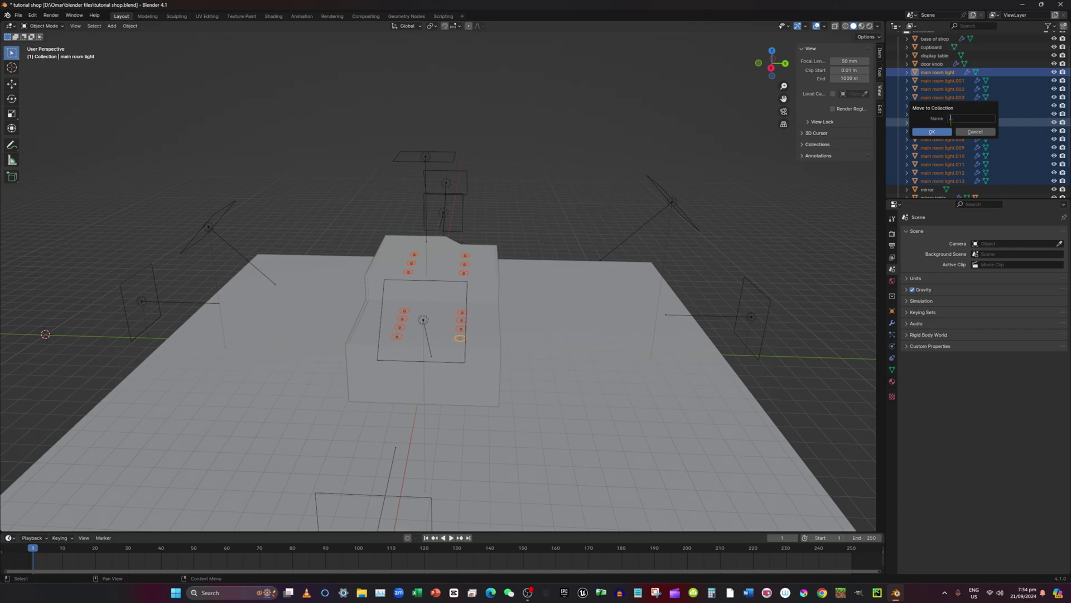
{"action": "type", "text": "Shop_Lights"}
{"action": "left_click", "coordinate": [939, 135]}
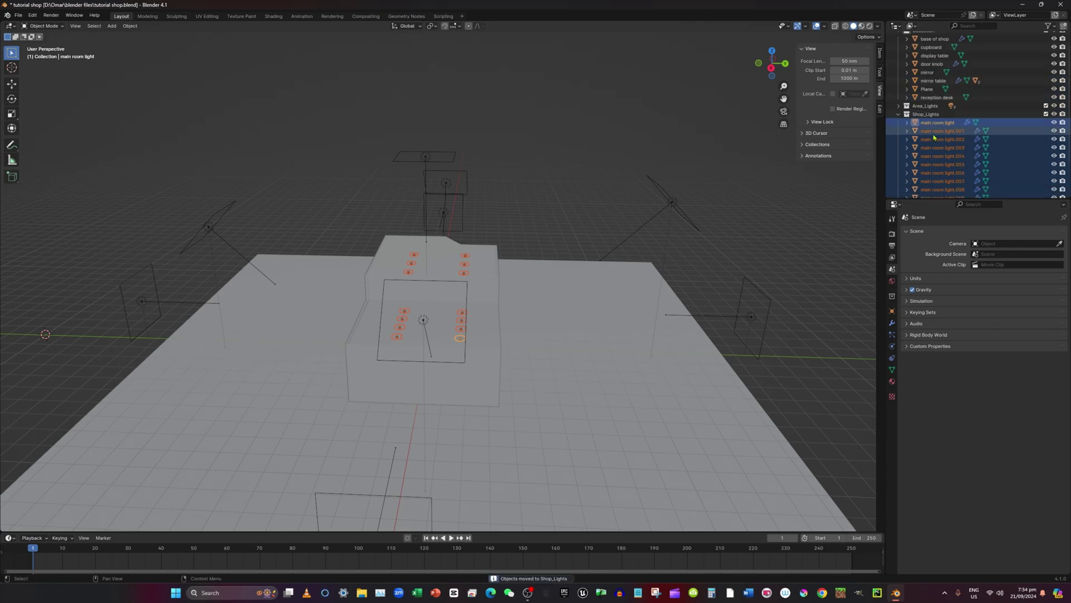
{"action": "left_click", "coordinate": [897, 114]}
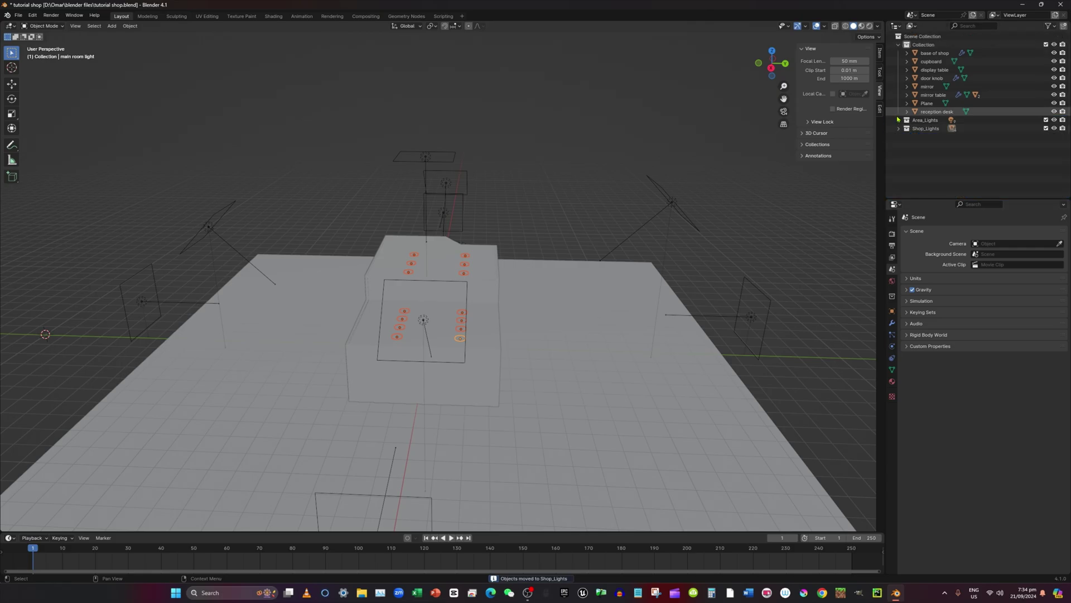
Step: Rename the collection holding the shop base and furniture as Main
{"action": "left_click", "coordinate": [941, 45]}
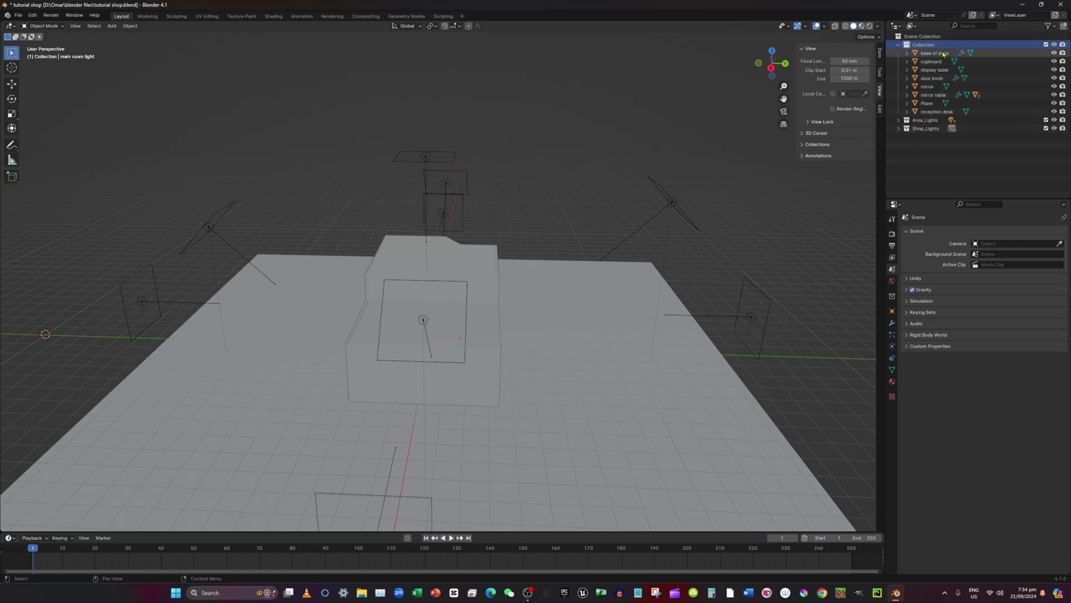
{"action": "key", "text": "F2"}
{"action": "key", "text": "BackSpace"}
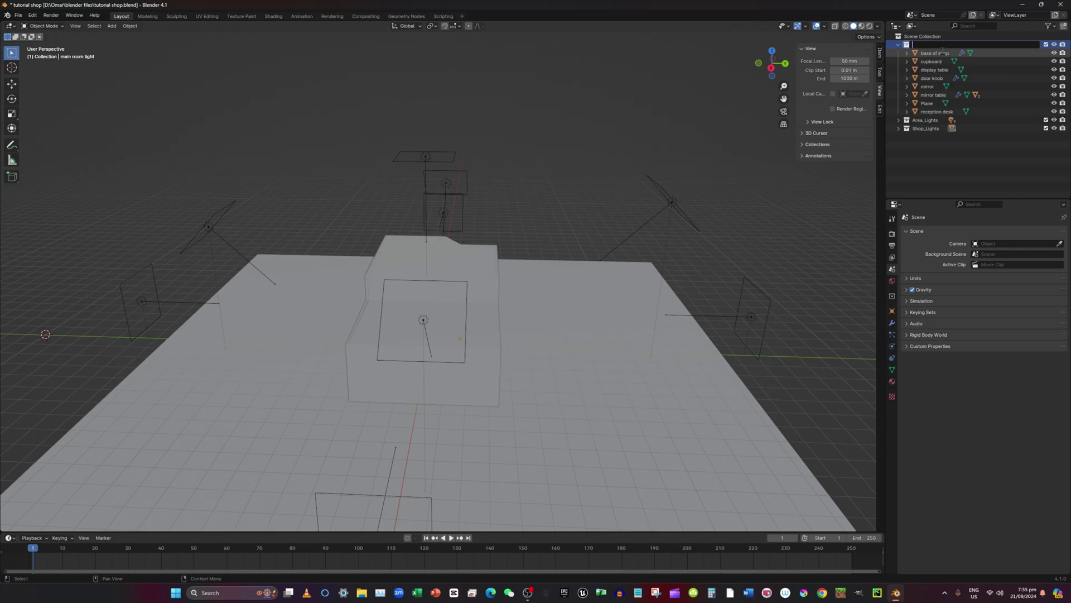
{"action": "type", "text": "Main"}
{"action": "key", "text": "Return"}
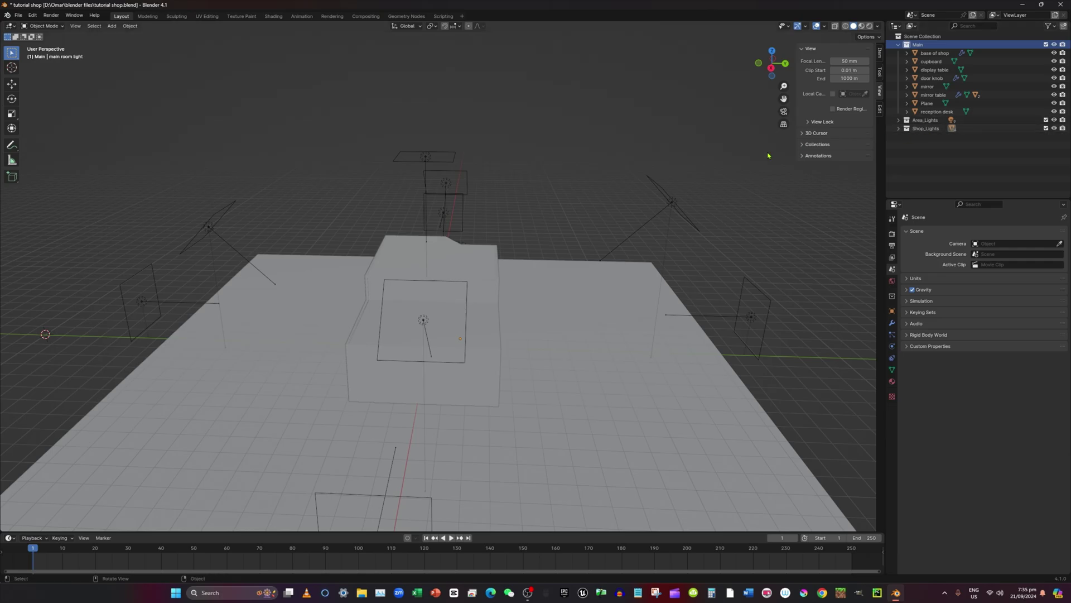
{"action": "middle_click_drag", "start_coordinate": [586, 237], "coordinate": [577, 232]}
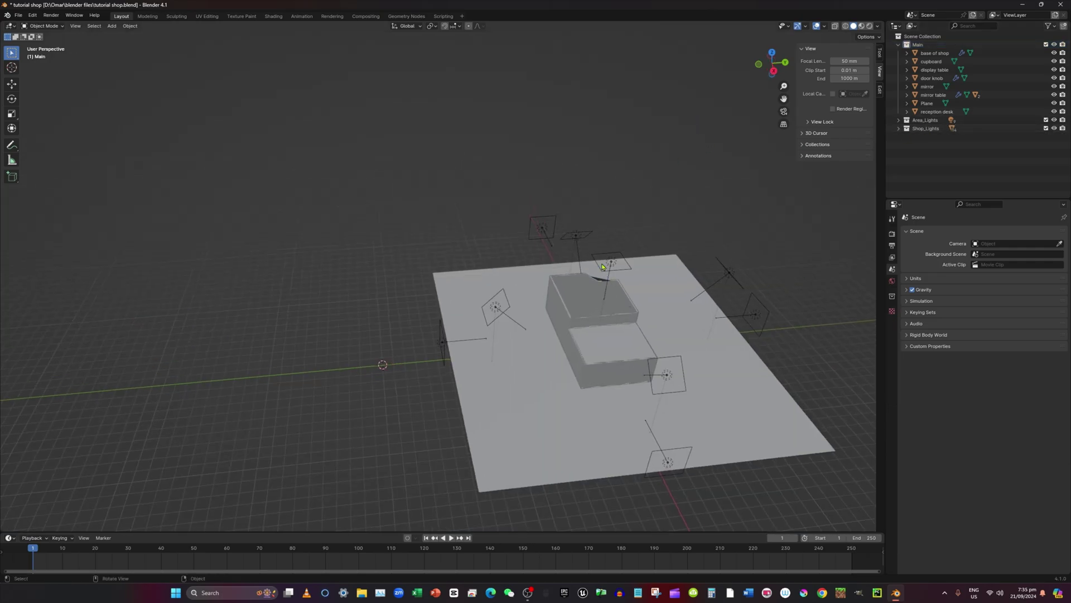
{"action": "middle_click_drag", "start_coordinate": [604, 266], "coordinate": [627, 260]}
{"action": "scroll", "coordinate": [390, 413], "scroll_direction": "up", "scroll_amount": 2}
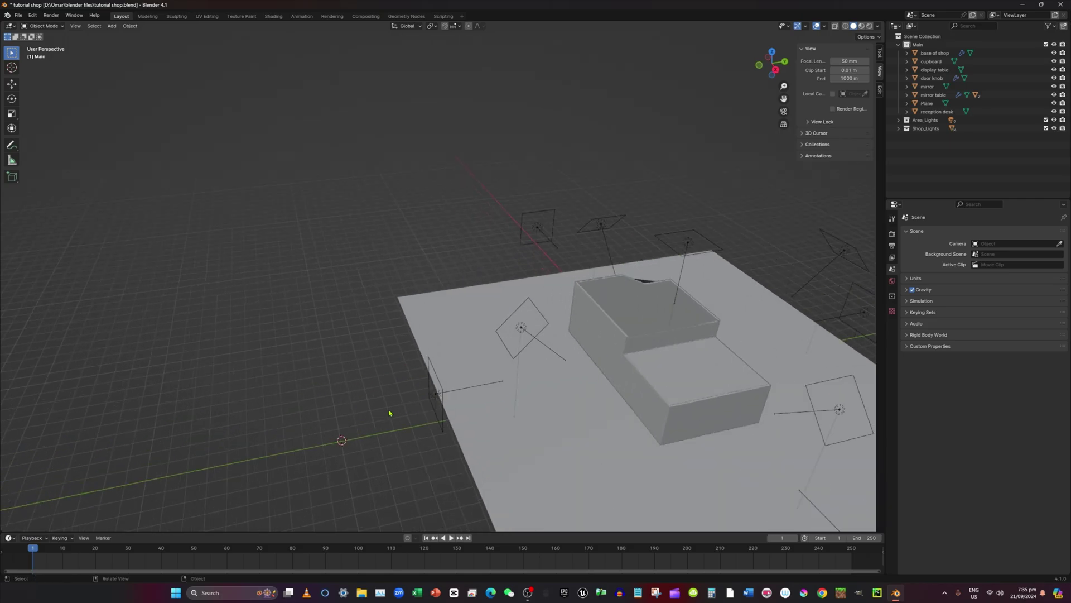
{"action": "middle_click_drag", "start_coordinate": [390, 413], "coordinate": [461, 326], "text": "shift"}
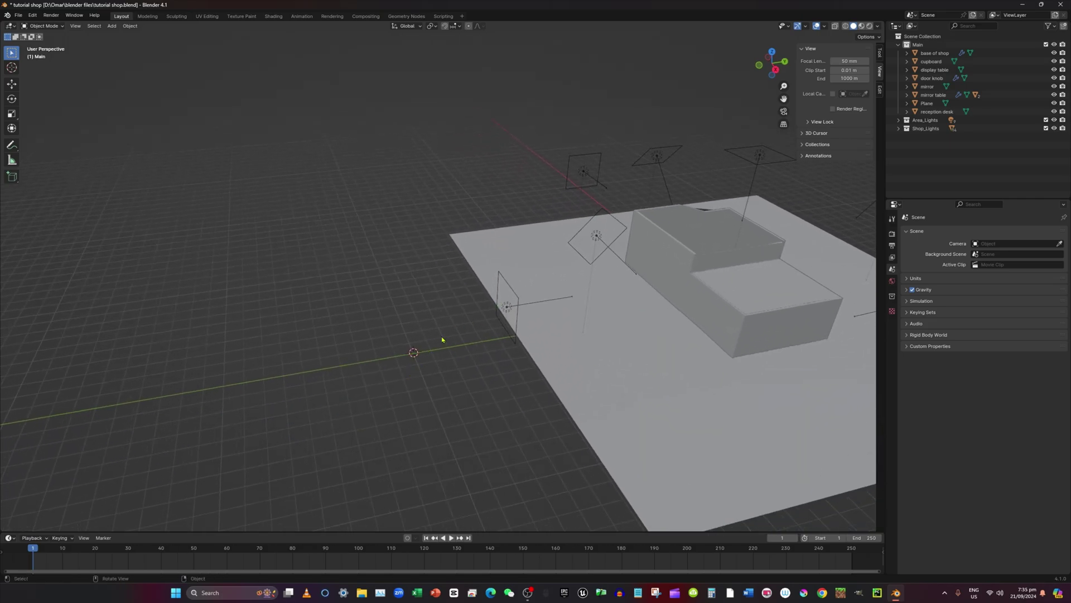
{"action": "scroll", "coordinate": [425, 362], "scroll_direction": "up", "scroll_amount": 3}
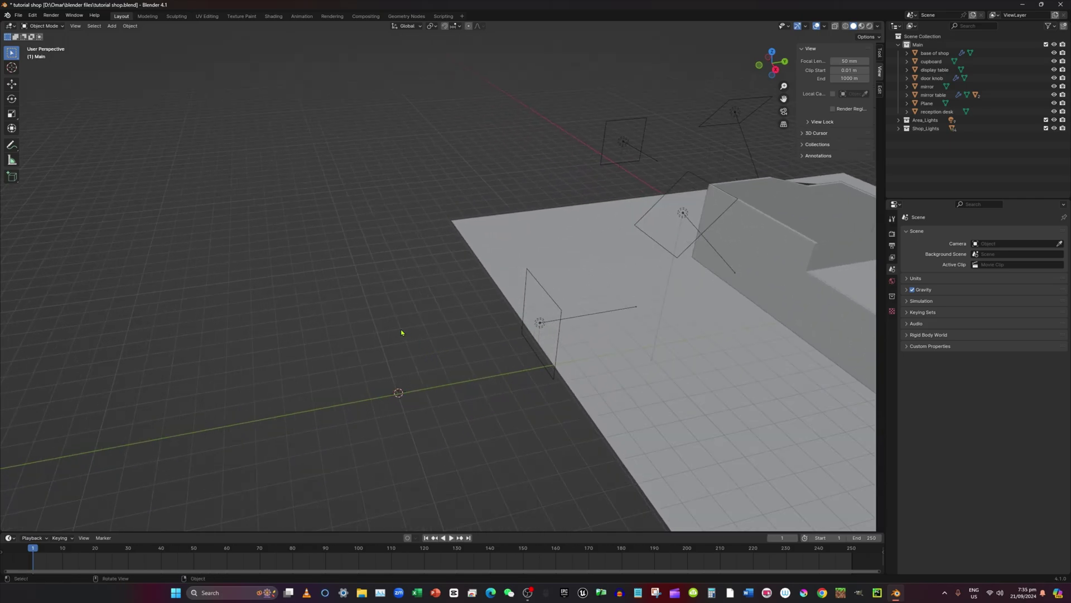
{"action": "middle_click_drag", "start_coordinate": [401, 333], "coordinate": [430, 306]}
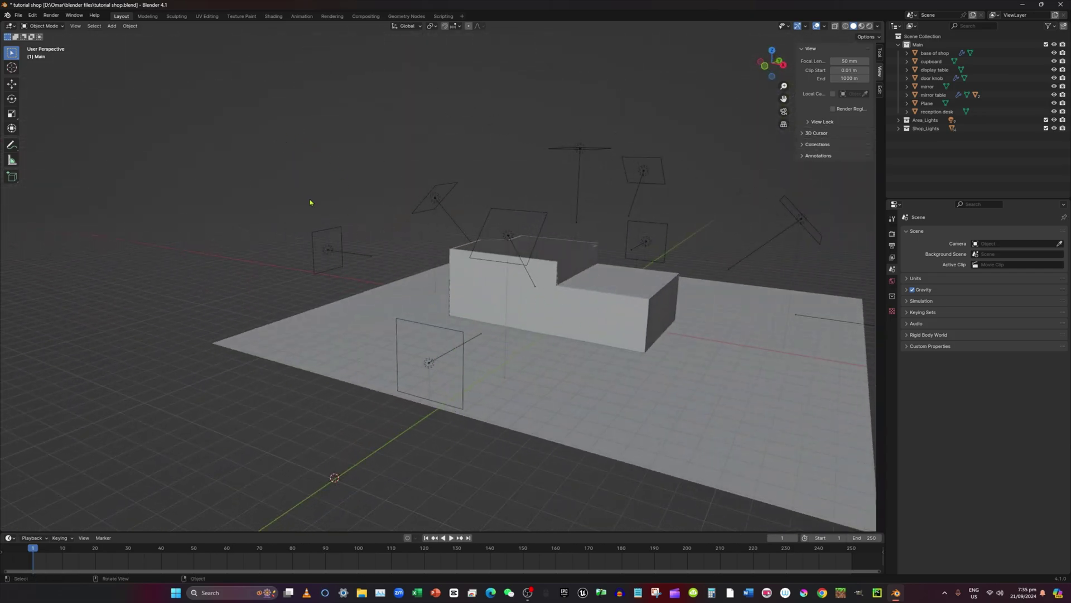
Step: Add a cube mesh in the empty area in front of the shop floor and scale it up
{"action": "middle_click_drag", "start_coordinate": [311, 263], "coordinate": [509, 192]}
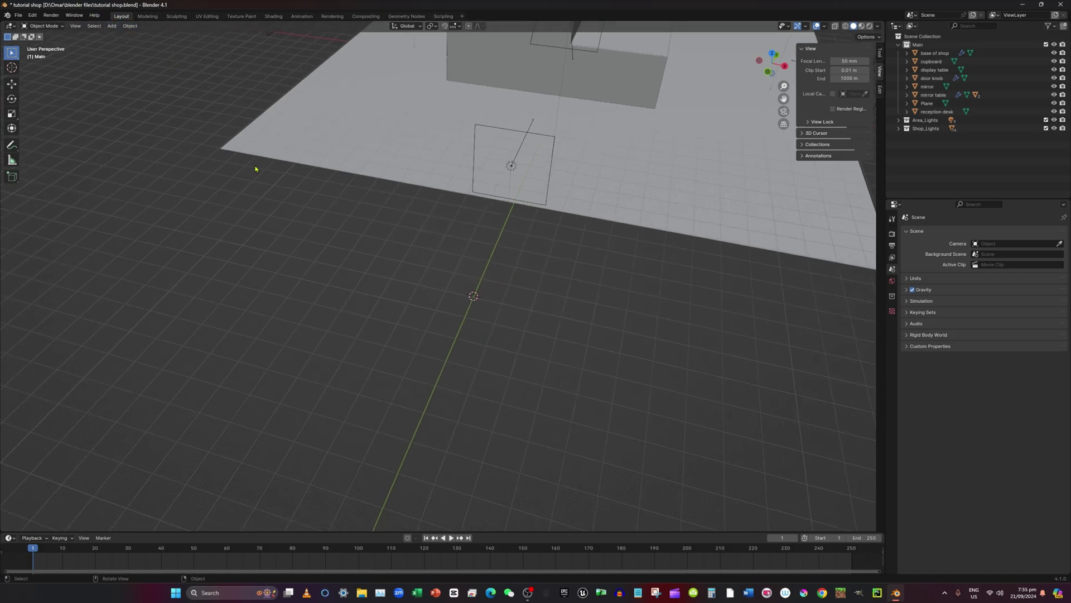
{"action": "key", "text": "shift+a"}
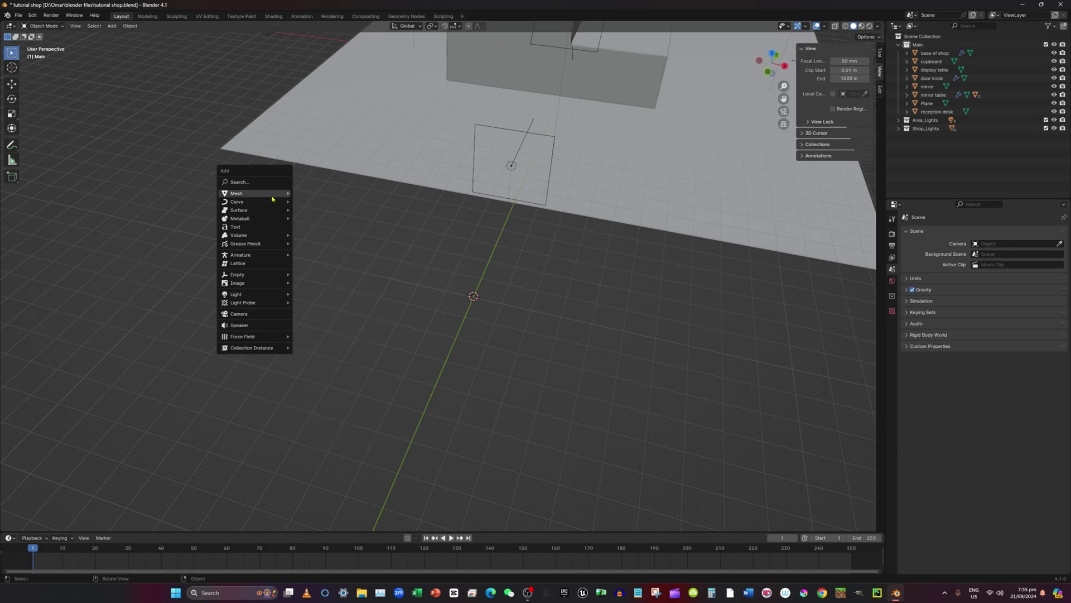
{"action": "mouse_move", "coordinate": [273, 198]}
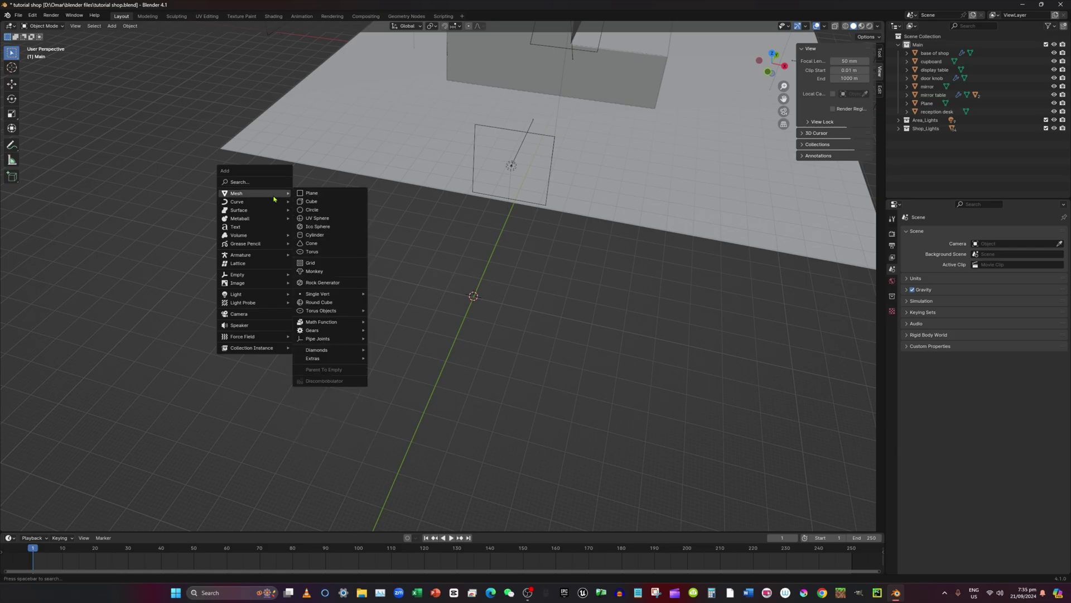
{"action": "left_click", "coordinate": [311, 201]}
{"action": "middle_click_drag", "start_coordinate": [312, 205], "coordinate": [495, 339]}
{"action": "key", "text": "s"}
{"action": "left_click", "coordinate": [629, 182]}
{"action": "middle_click_drag", "start_coordinate": [629, 182], "coordinate": [565, 276]}
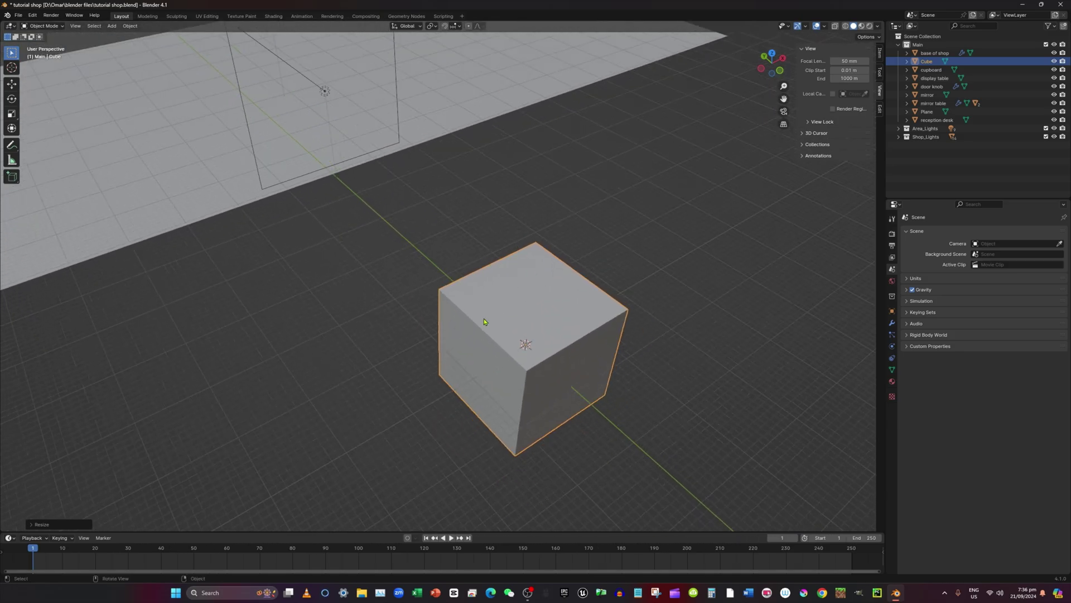
Step: Switch the cube to Edit Mode with face selection active
{"action": "middle_click_drag", "start_coordinate": [484, 322], "coordinate": [593, 241]}
{"action": "scroll", "coordinate": [533, 350], "scroll_direction": "up", "scroll_amount": 18}
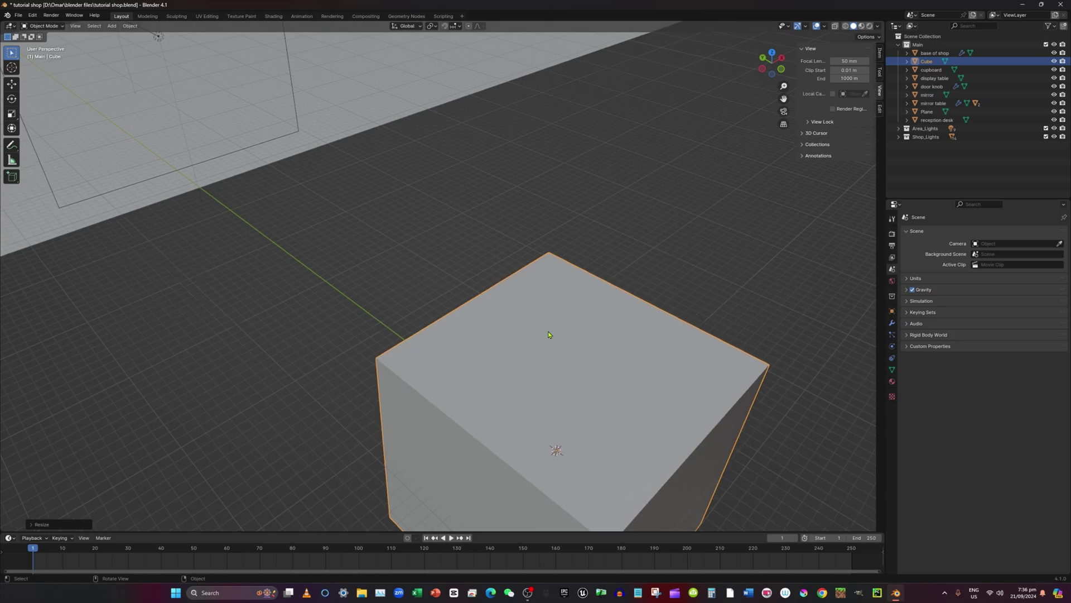
{"action": "scroll", "coordinate": [549, 335], "scroll_direction": "up", "scroll_amount": 6}
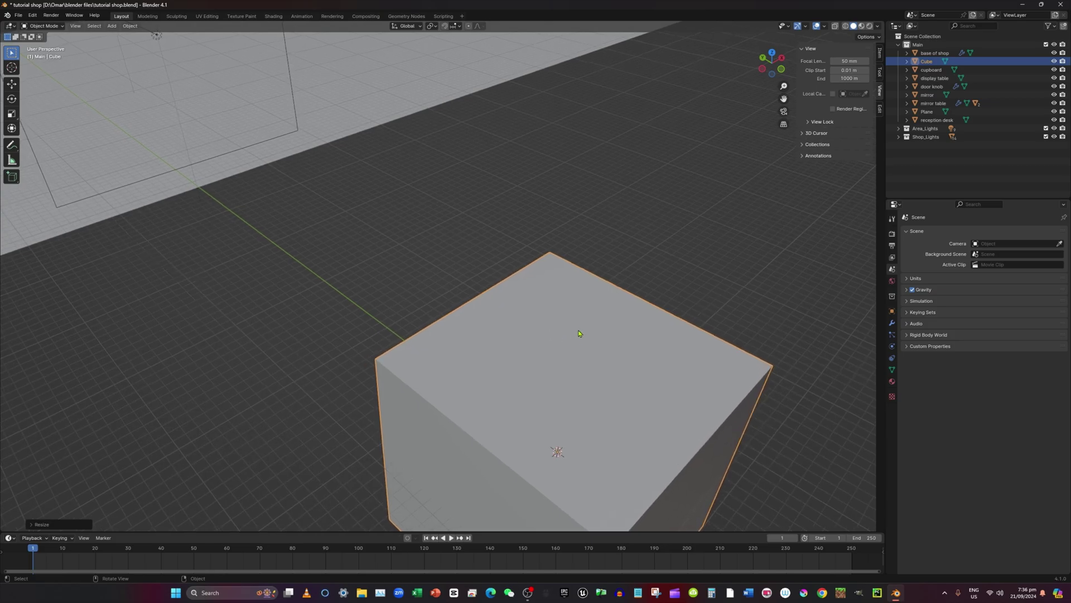
{"action": "scroll", "coordinate": [578, 329], "scroll_direction": "down", "scroll_amount": 3}
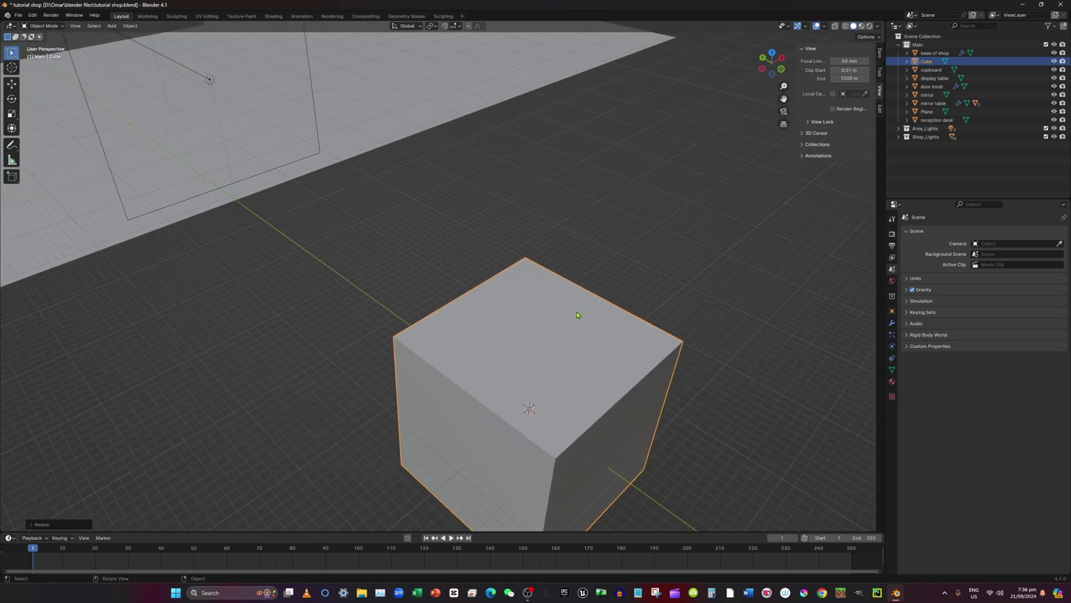
{"action": "scroll", "coordinate": [578, 313], "scroll_direction": "down", "scroll_amount": 3}
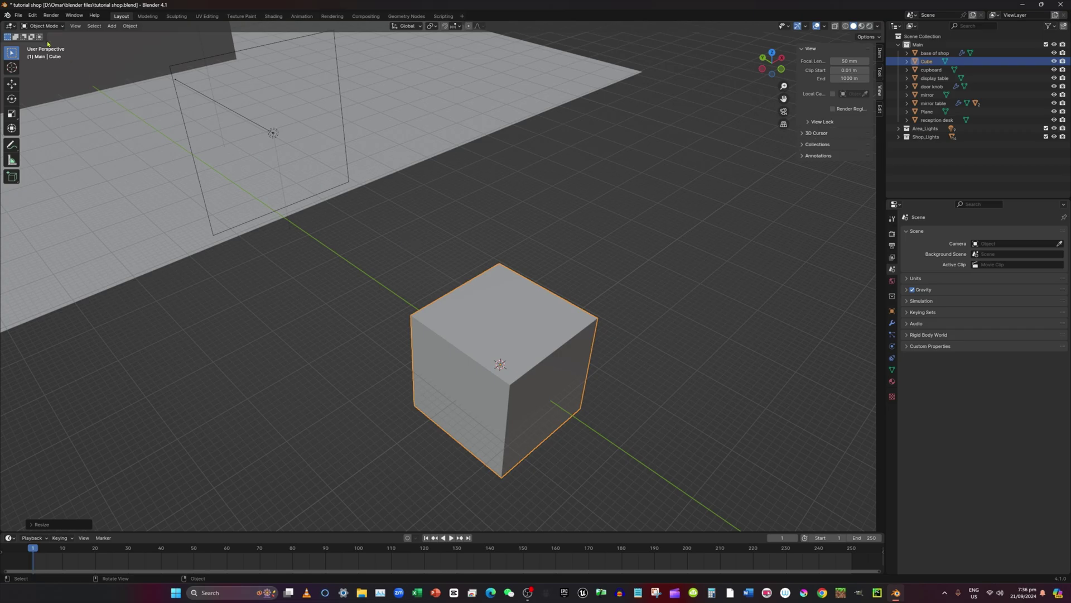
{"action": "left_click", "coordinate": [43, 26]}
{"action": "left_click", "coordinate": [42, 47]}
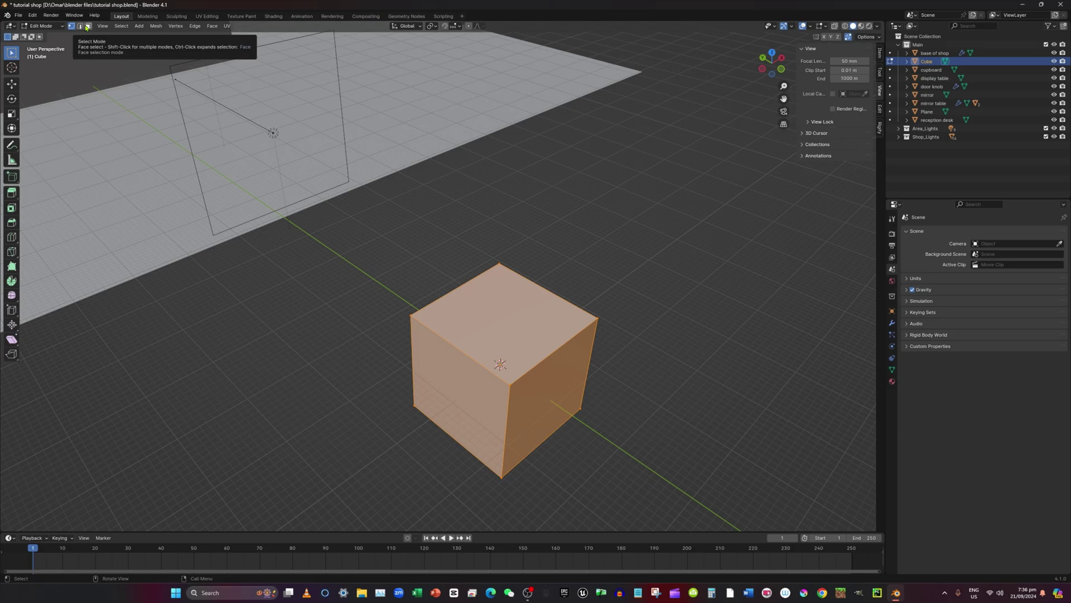
{"action": "left_click", "coordinate": [89, 26]}
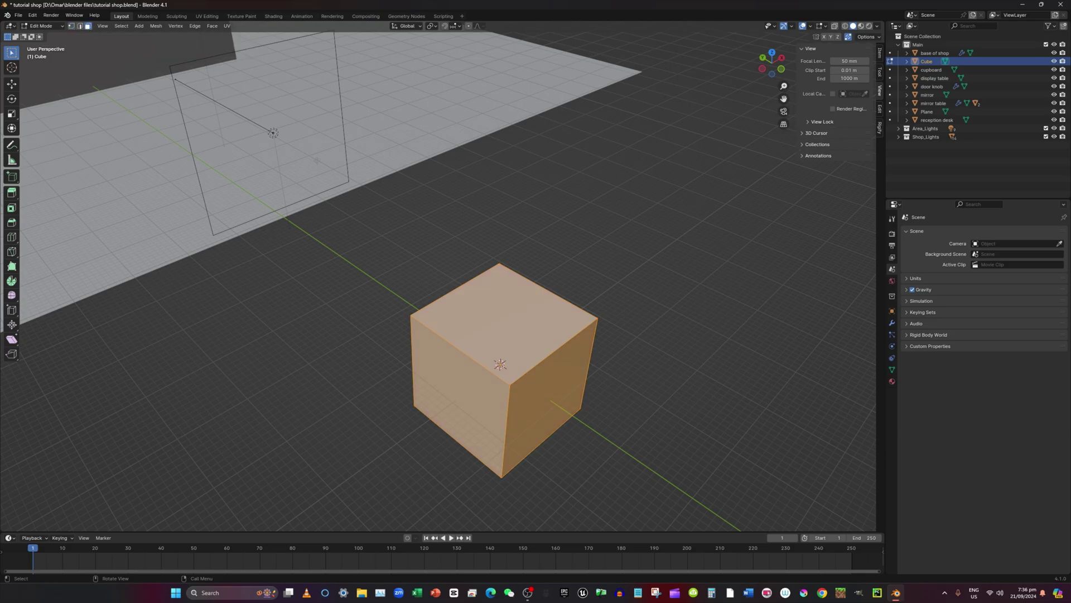
Step: Delete the cube's top face and the adjoining side face that faces negative X
{"action": "scroll", "coordinate": [447, 381], "scroll_direction": "down", "scroll_amount": 1}
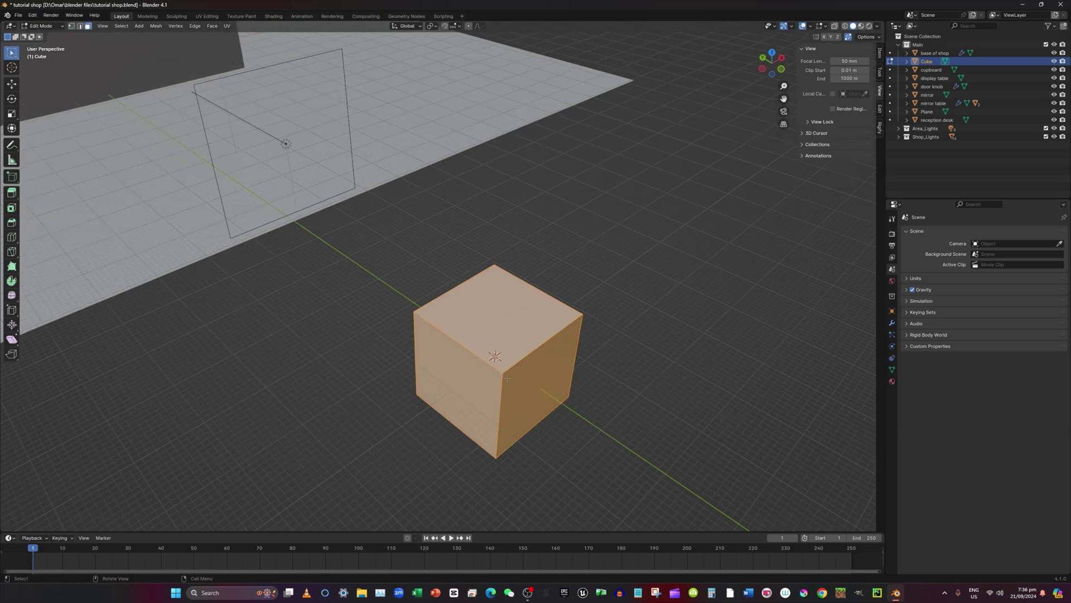
{"action": "middle_click_drag", "start_coordinate": [543, 360], "coordinate": [495, 267], "text": "shift"}
{"action": "left_click", "coordinate": [468, 254]}
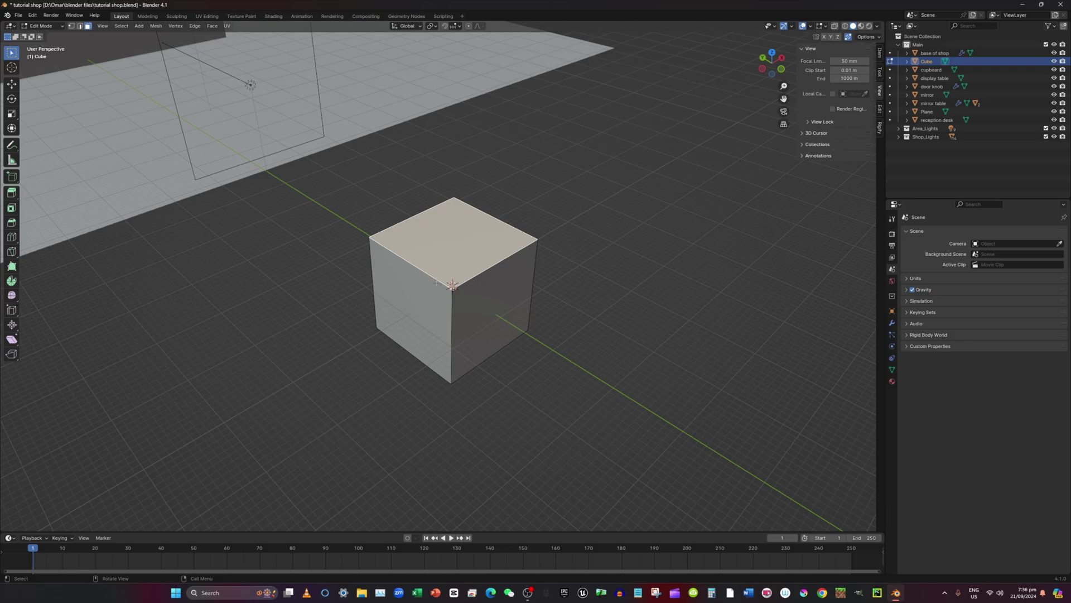
{"action": "left_click", "coordinate": [431, 292], "text": "shift"}
{"action": "key", "text": "x"}
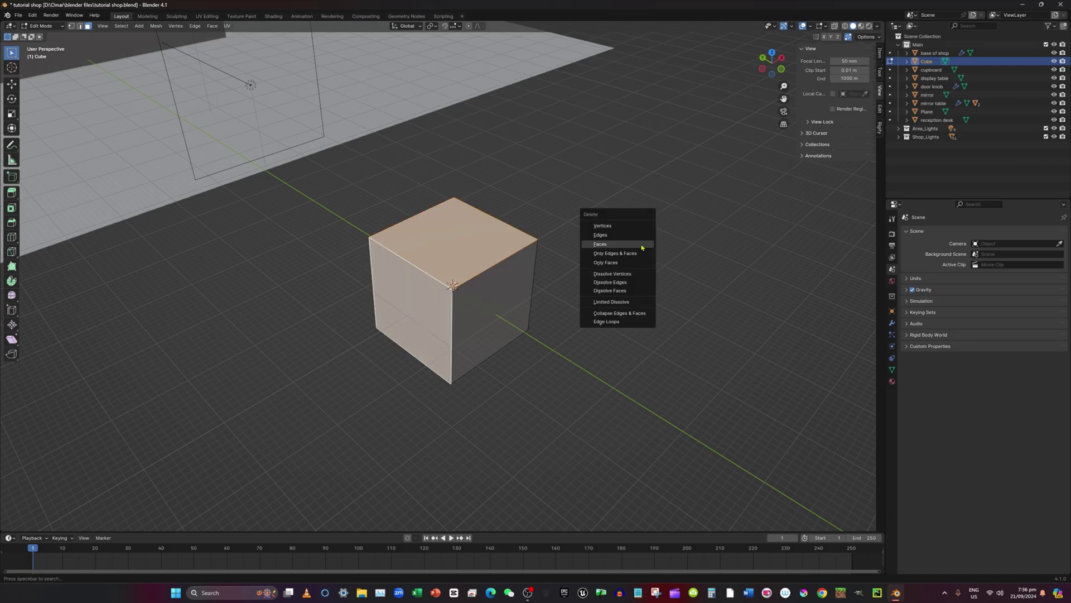
{"action": "left_click", "coordinate": [642, 247]}
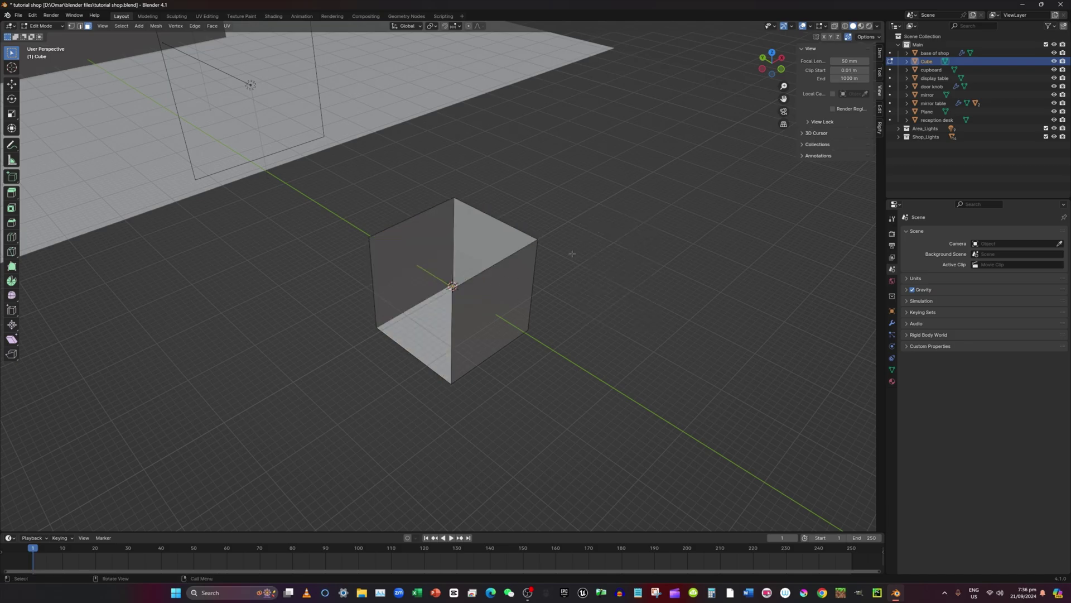
Step: Select all remaining faces of the open cube and subdivide them once
{"action": "middle_click_drag", "start_coordinate": [569, 249], "coordinate": [562, 223]}
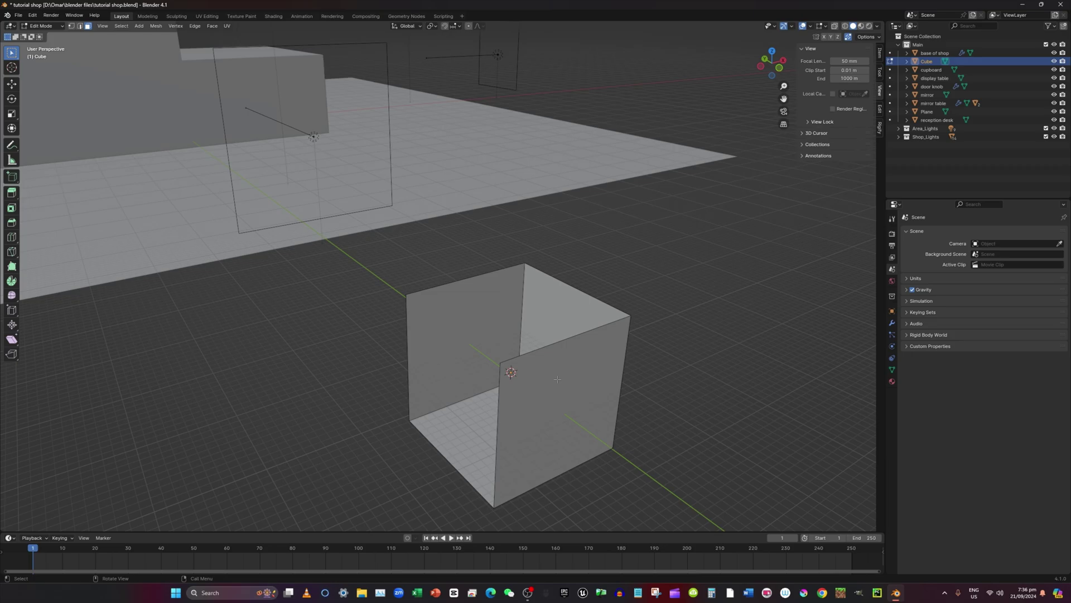
{"action": "key", "text": "a"}
{"action": "middle_click_drag", "start_coordinate": [558, 378], "coordinate": [591, 382]}
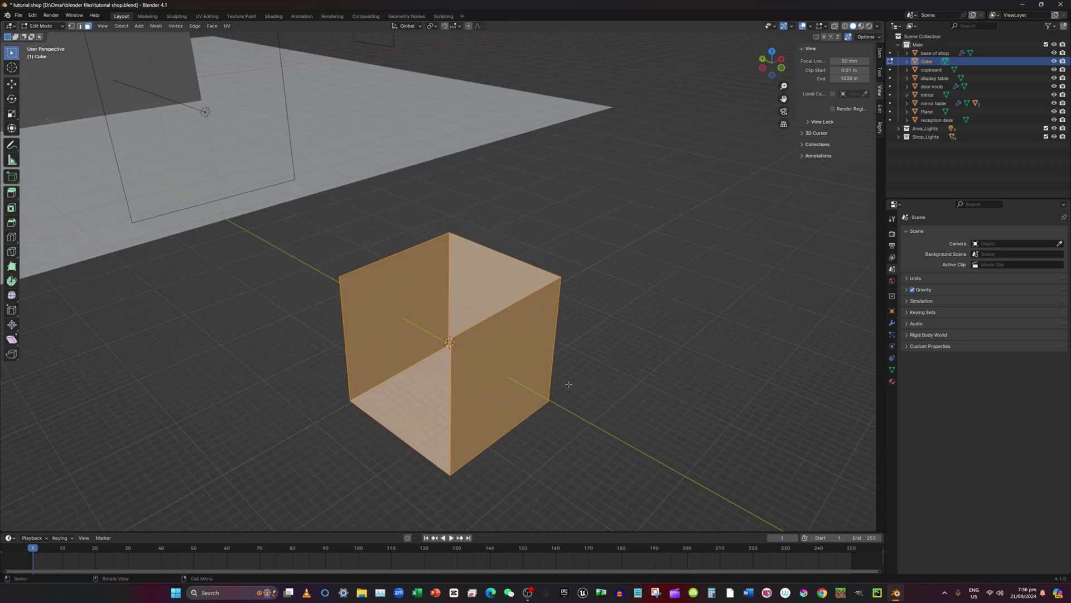
{"action": "right_click", "coordinate": [502, 350]}
{"action": "left_click", "coordinate": [504, 352]}
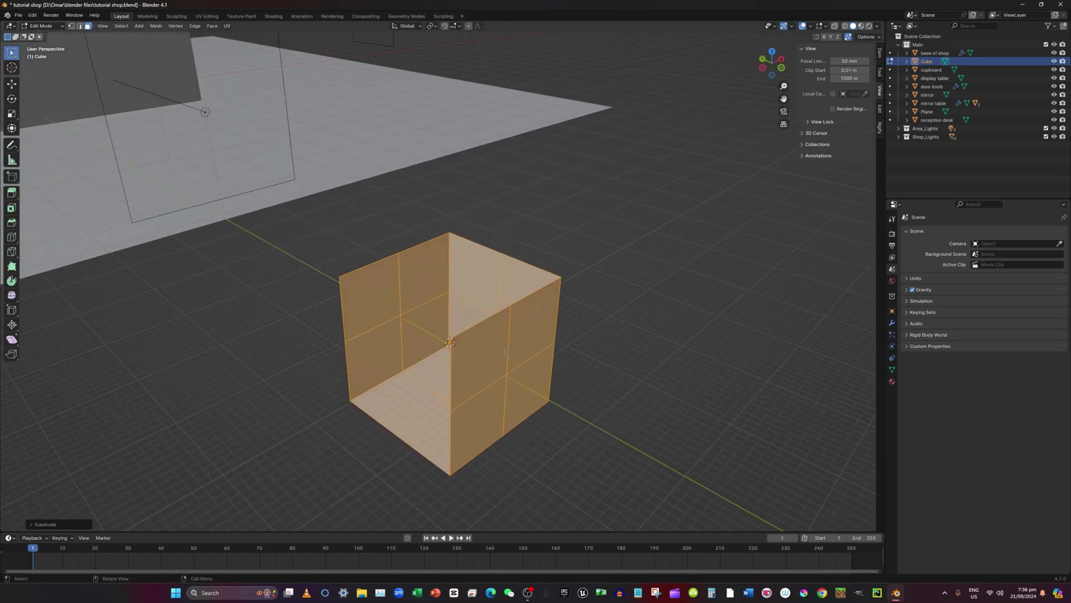
Step: Lower the upper face nearest the opening on both side walls along the Z axis to form armrests
{"action": "left_click", "coordinate": [470, 352]}
{"action": "left_click", "coordinate": [371, 306], "text": "shift"}
{"action": "middle_click_drag", "start_coordinate": [371, 306], "coordinate": [335, 294]}
{"action": "key", "text": "g"}
{"action": "key", "text": "z"}
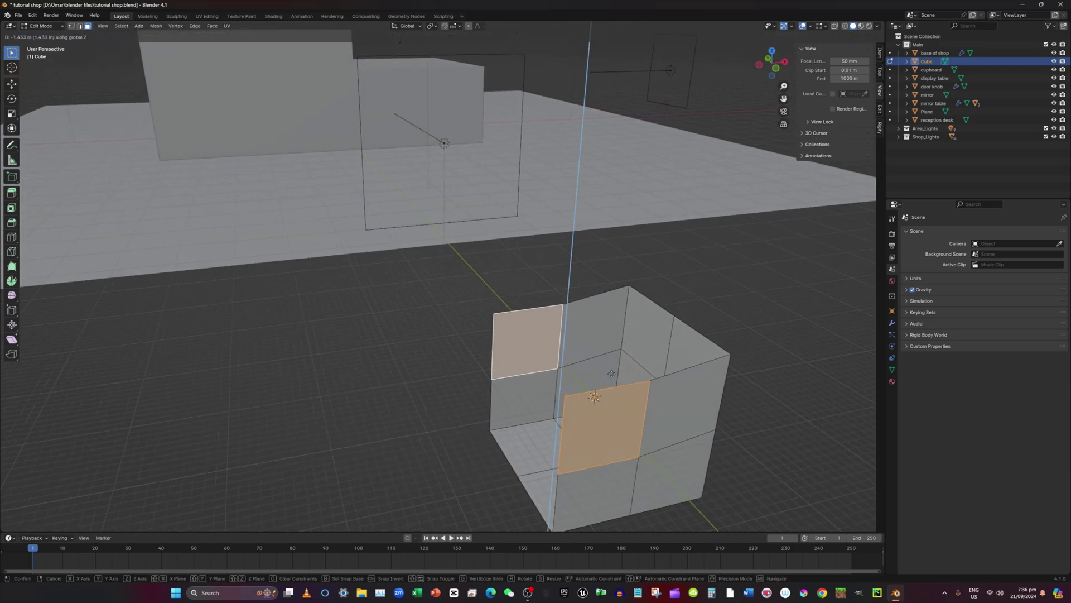
{"action": "left_click", "coordinate": [616, 401]}
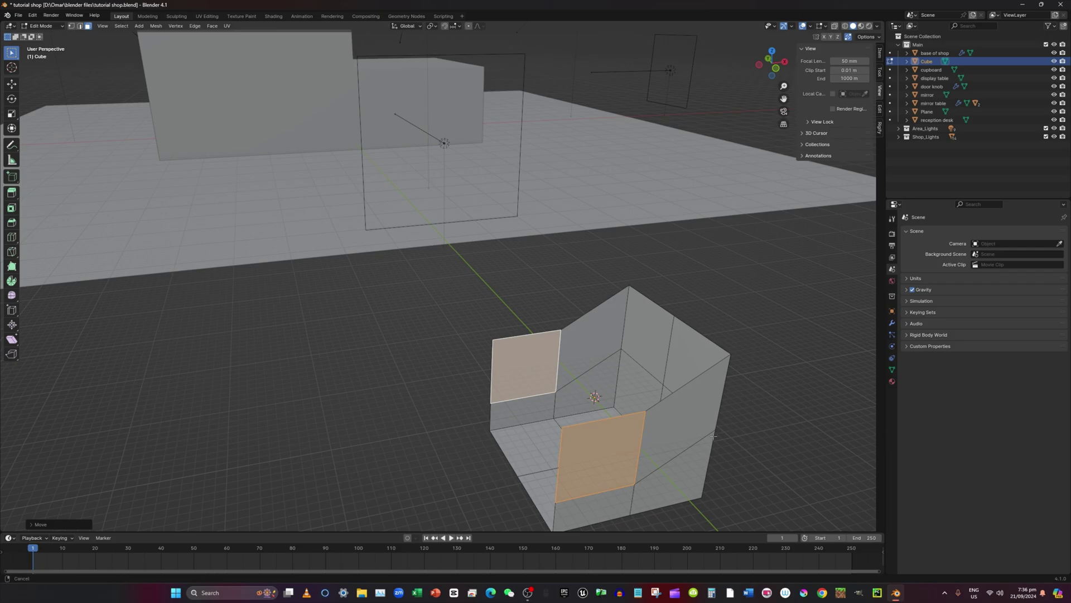
Step: Hide the 3D viewport's sidebar and keep the chair shape in view
{"action": "middle_click_drag", "start_coordinate": [616, 401], "coordinate": [497, 296], "text": "shift"}
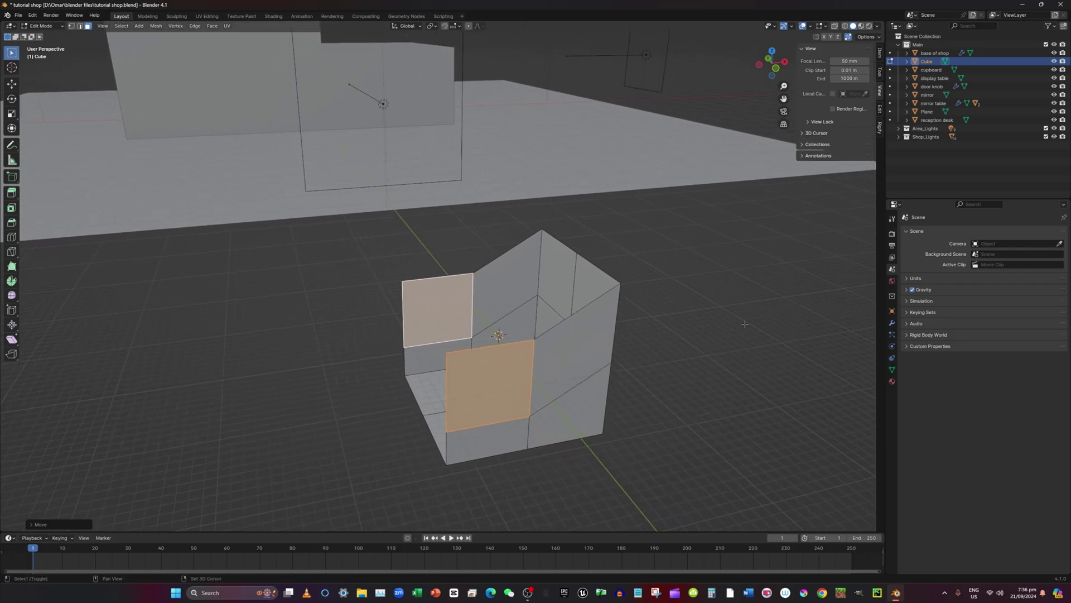
{"action": "middle_click_drag", "start_coordinate": [745, 324], "coordinate": [664, 234], "text": "shift"}
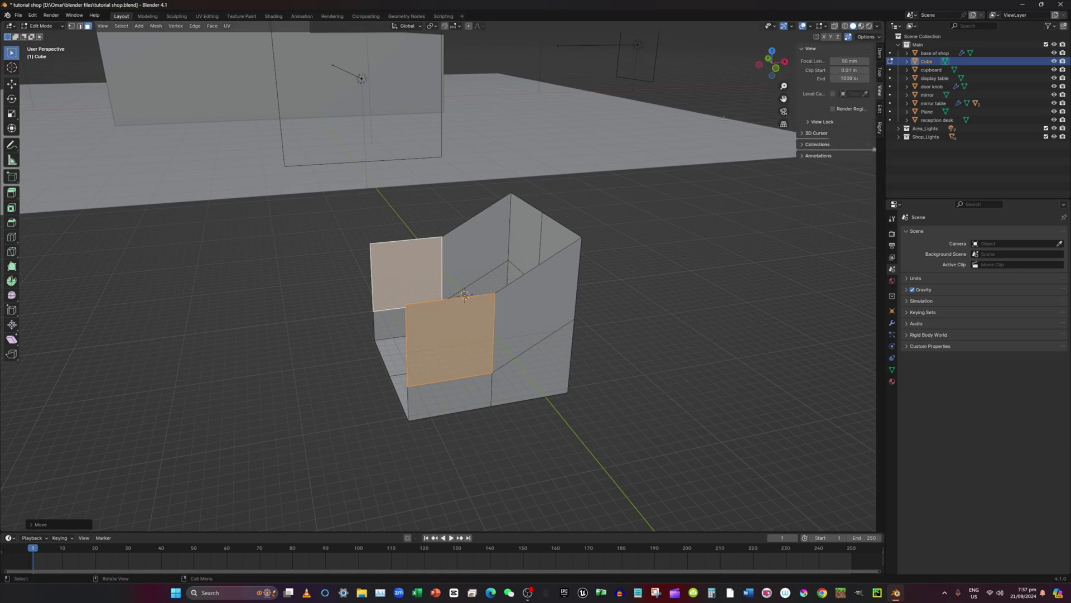
{"action": "key", "text": "n"}
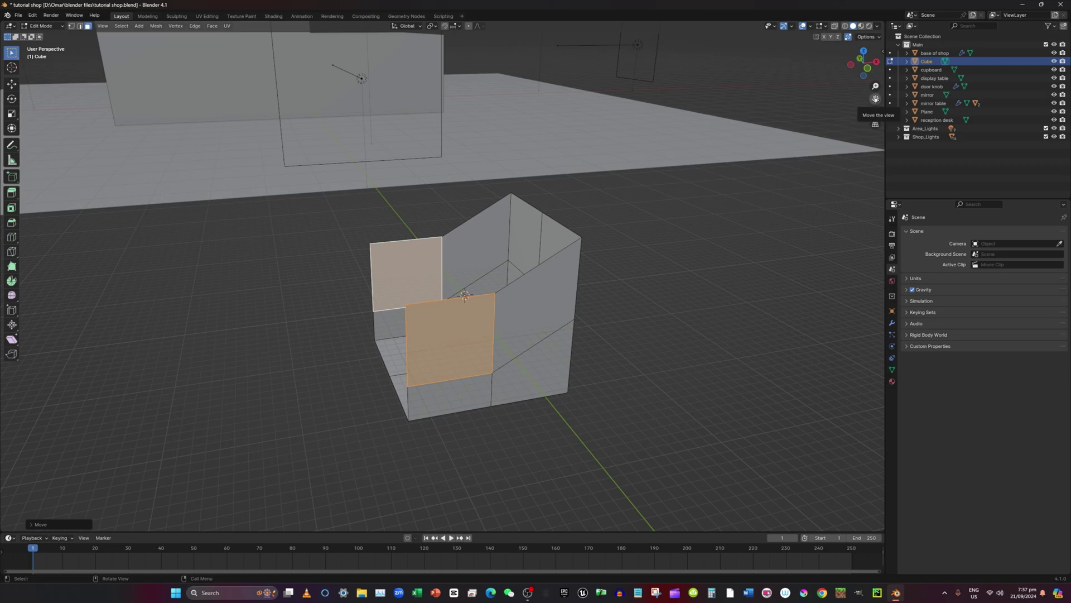
{"action": "left_click_drag", "start_coordinate": [875, 99], "coordinate": [756, 128]}
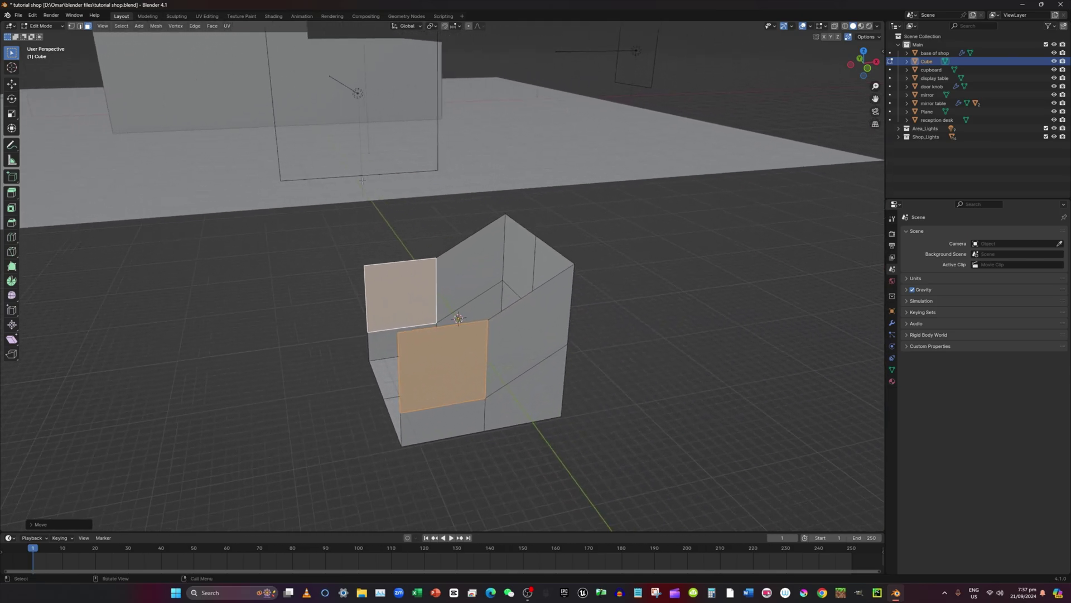
Step: Move the top edges of both lowered armrest faces along the X axis toward the backrest so their fronts slope
{"action": "left_click", "coordinate": [80, 28]}
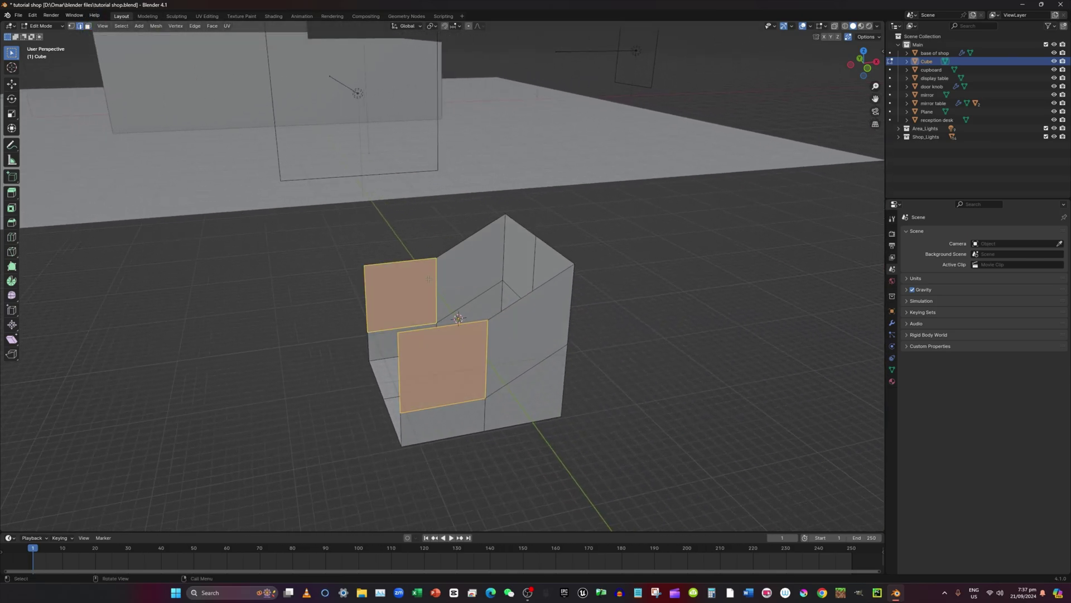
{"action": "left_click", "coordinate": [441, 331]}
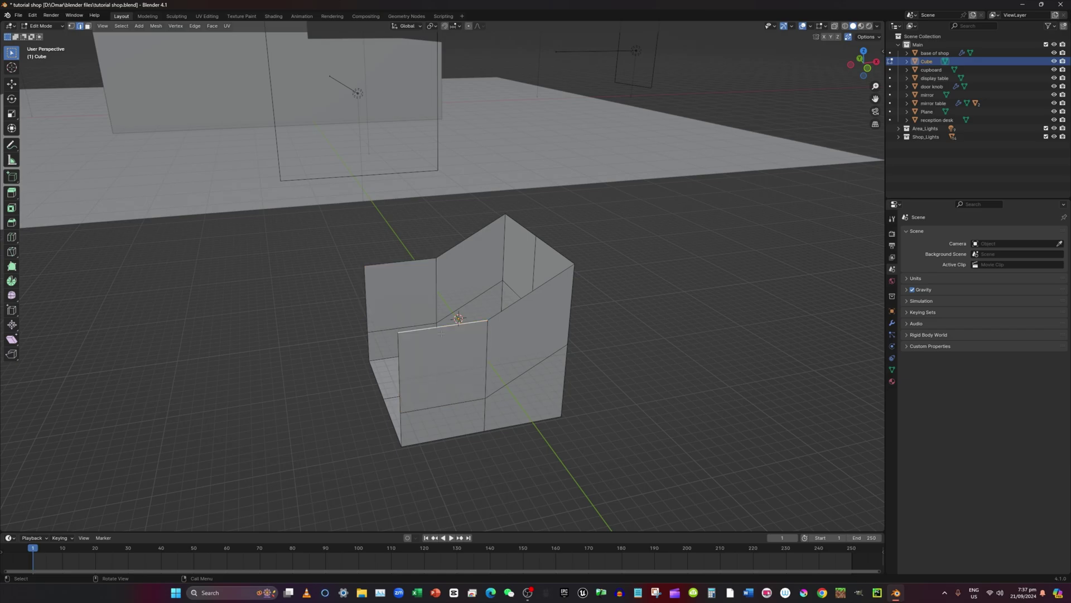
{"action": "left_click", "coordinate": [409, 265], "text": "shift"}
{"action": "key", "text": "g"}
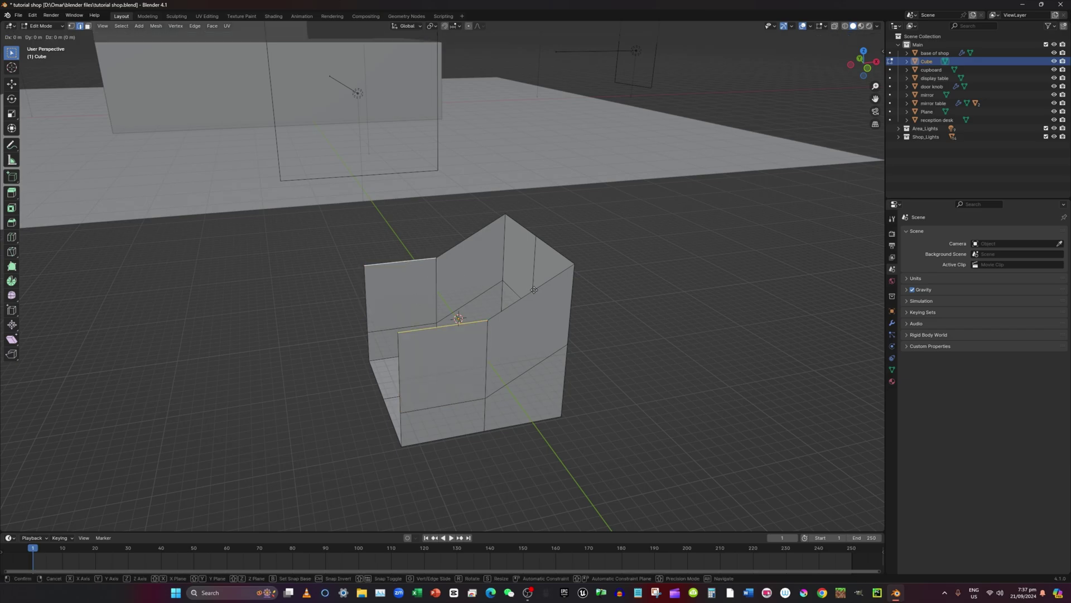
{"action": "key", "text": "x"}
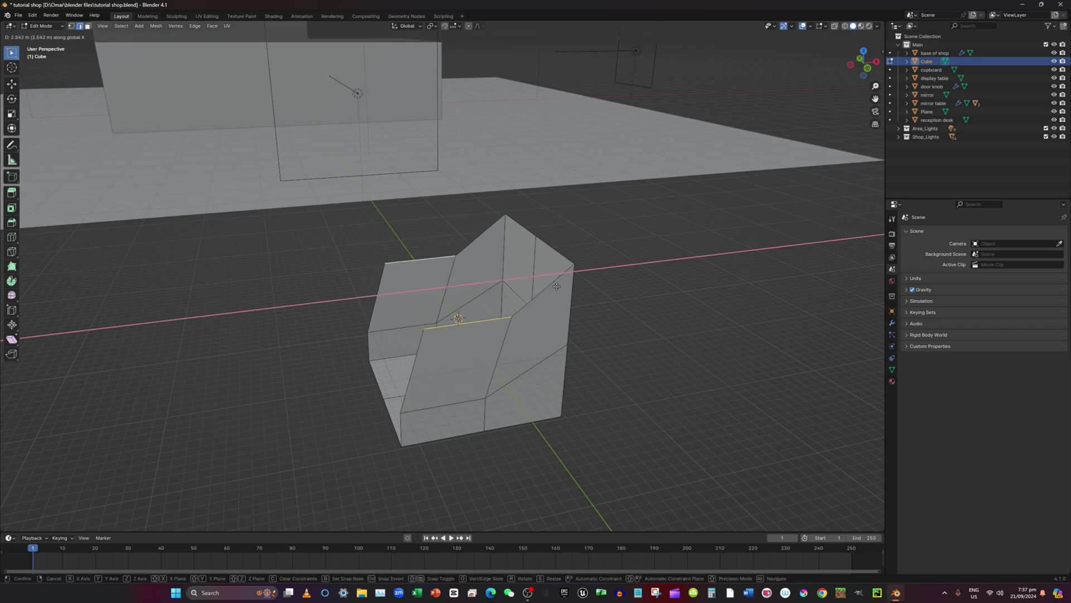
{"action": "left_click", "coordinate": [563, 285]}
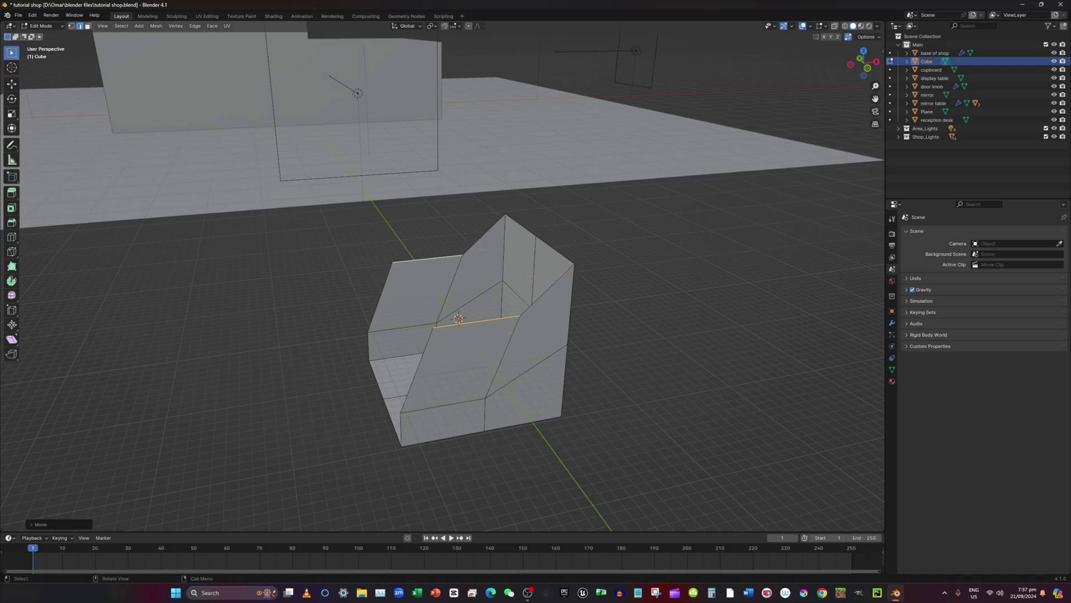
Step: Return to Object Mode and rename the cube object as Chair
{"action": "left_click", "coordinate": [41, 25]}
{"action": "left_click", "coordinate": [49, 35]}
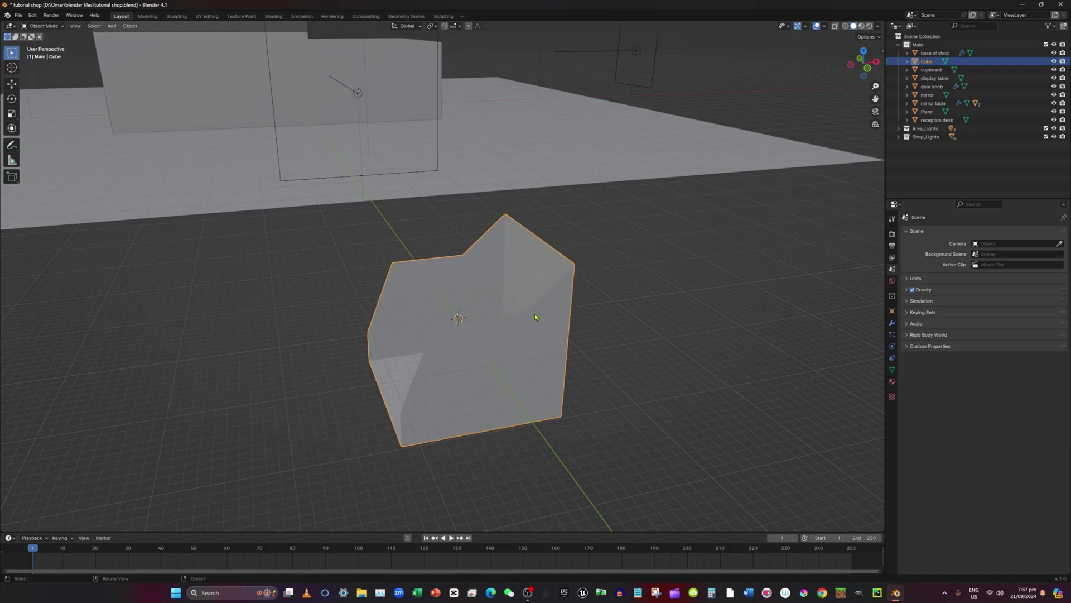
{"action": "middle_click_drag", "start_coordinate": [584, 250], "coordinate": [513, 287]}
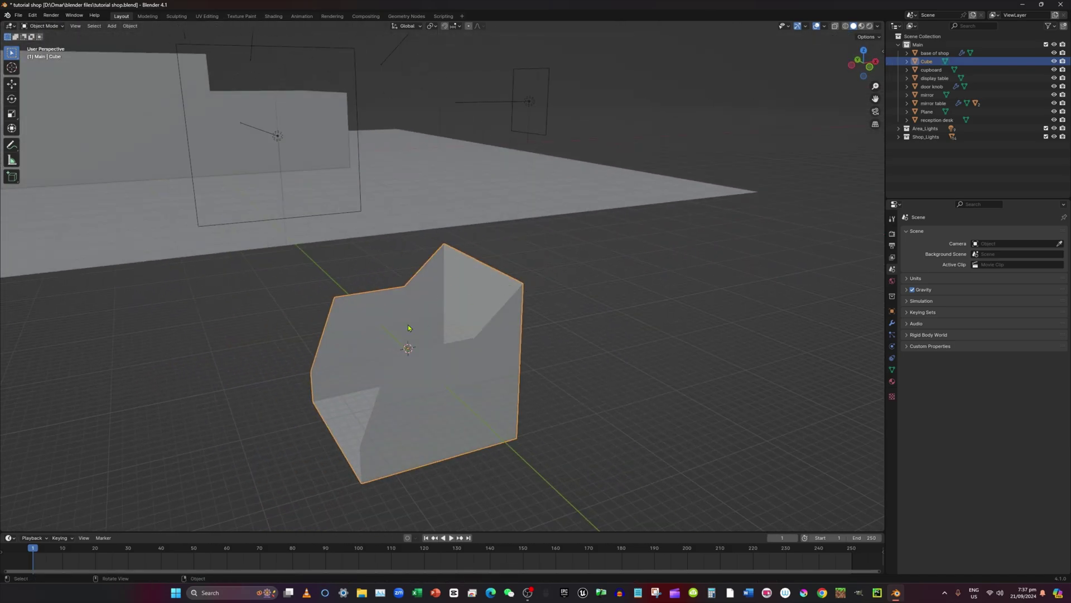
{"action": "double_click", "coordinate": [928, 62]}
{"action": "key", "text": "BackSpace"}
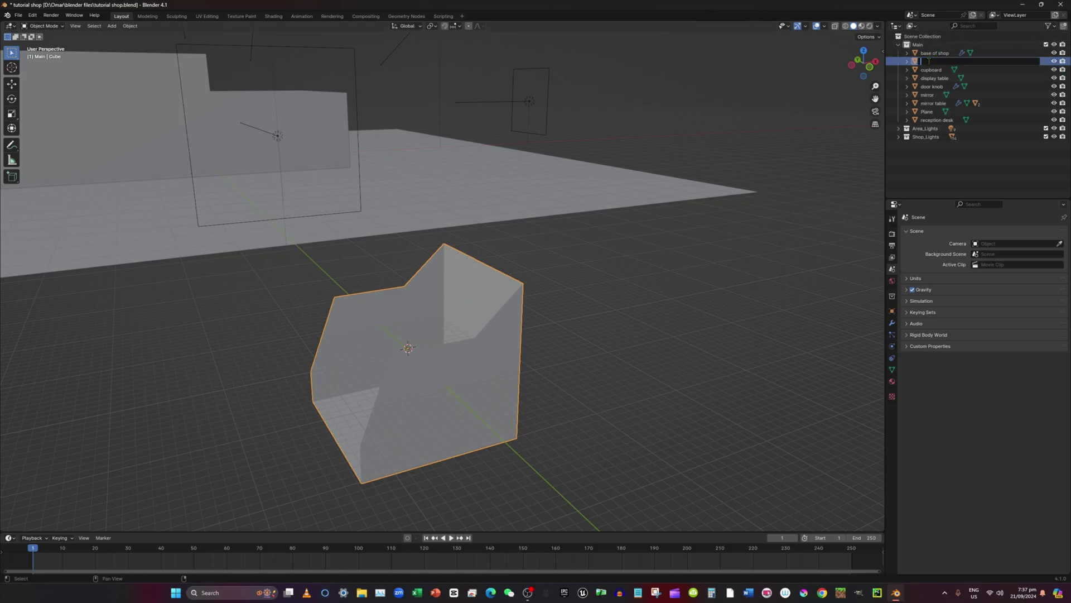
{"action": "type", "text": "Chair"}
{"action": "key", "text": "Return"}
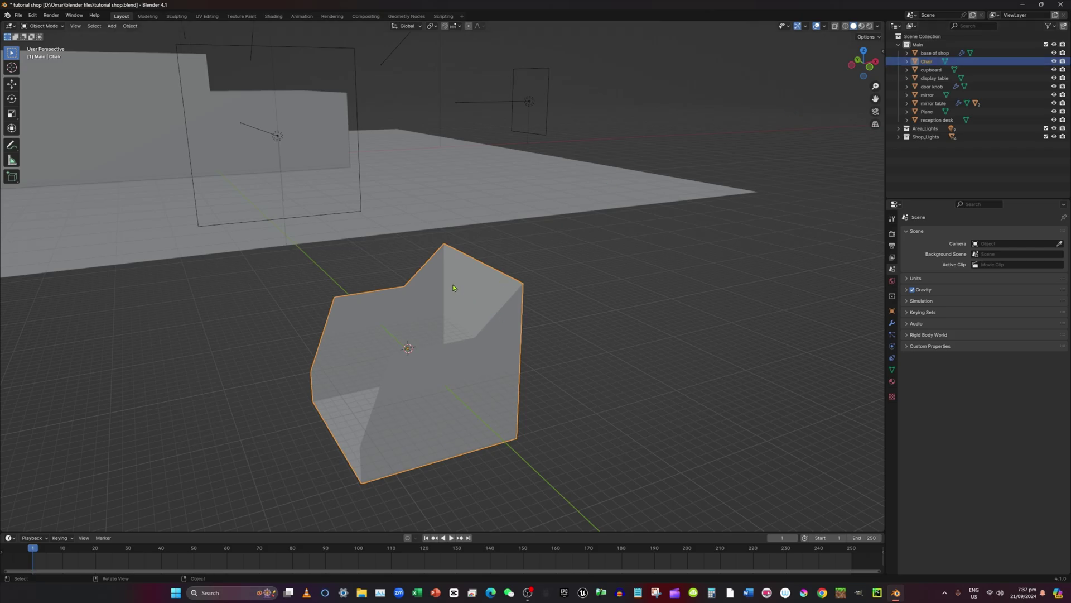
Step: Add a Subdivision Surface modifier to the Chair object
{"action": "left_click", "coordinate": [893, 322]}
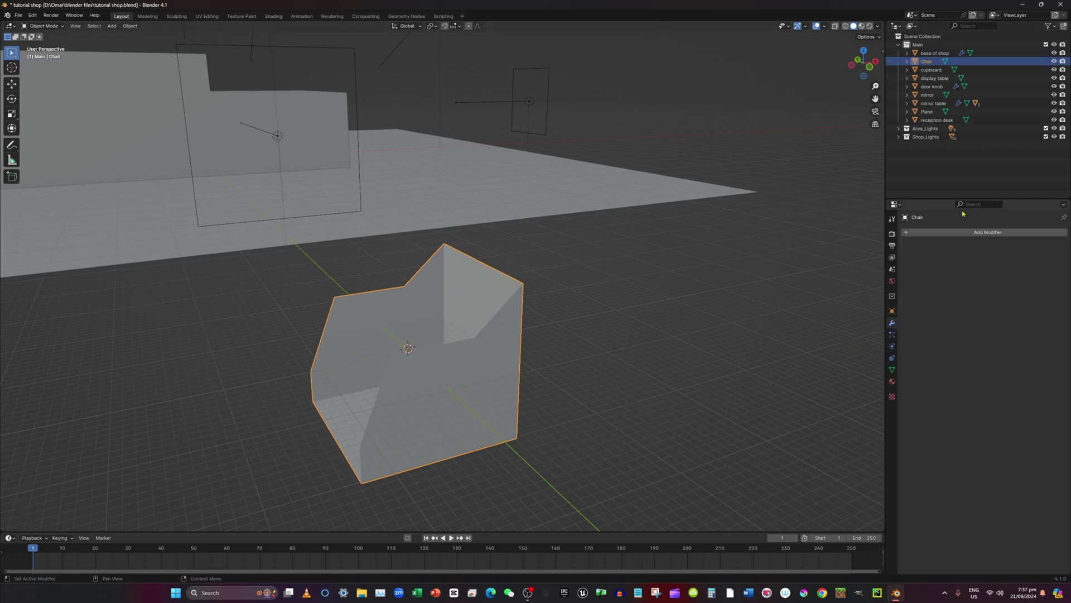
{"action": "left_click", "coordinate": [977, 232]}
{"action": "key", "text": "space"}
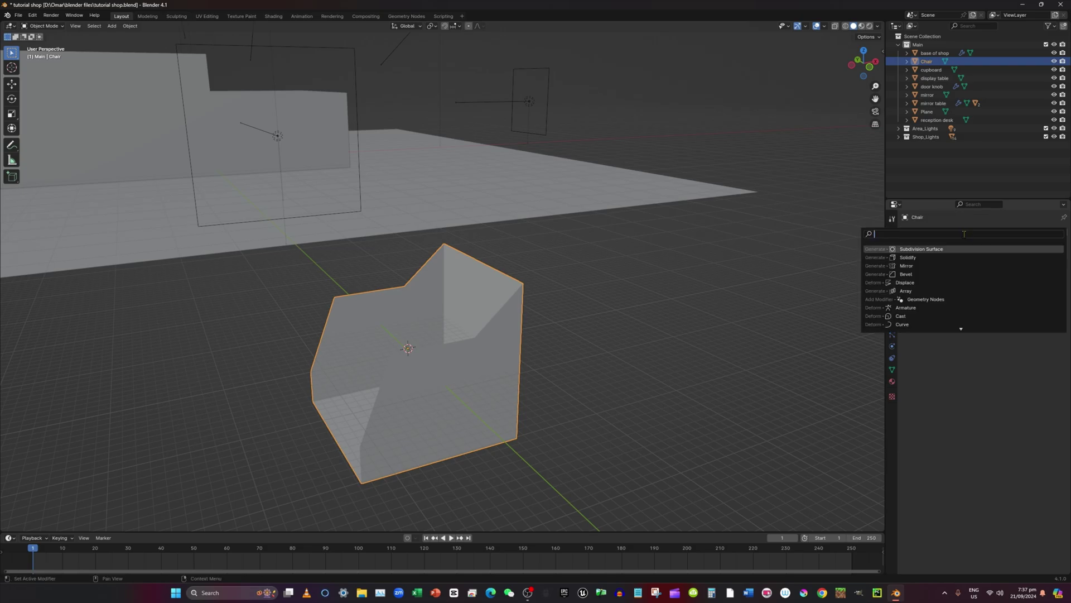
{"action": "left_click", "coordinate": [940, 249]}
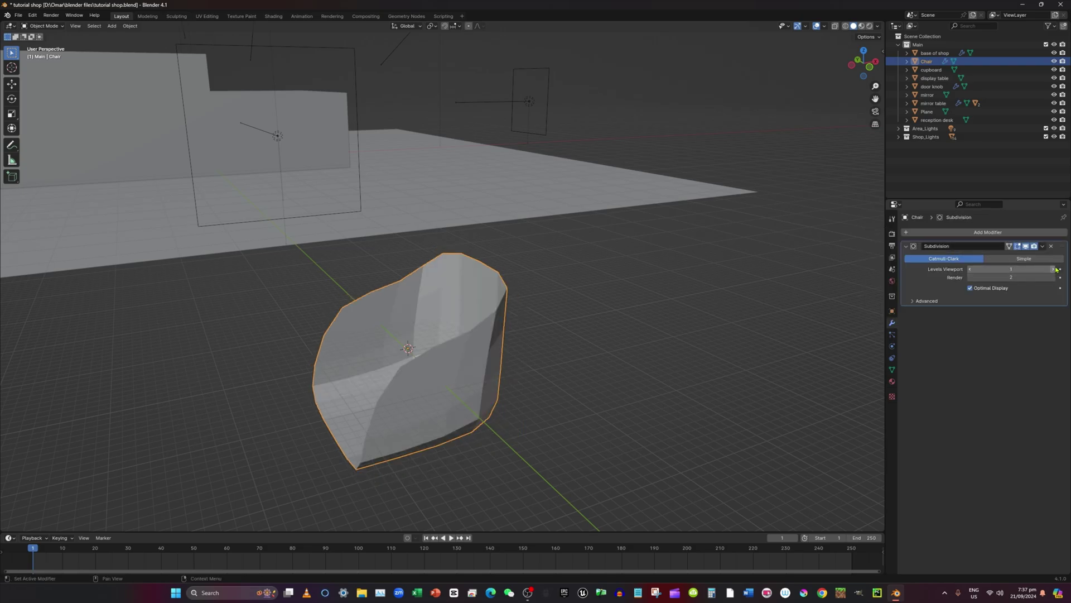
Step: Set the Chair's Subdivision viewport level to 2 and add a Solidify modifier
{"action": "left_click", "coordinate": [1054, 269]}
{"action": "left_click", "coordinate": [1000, 233]}
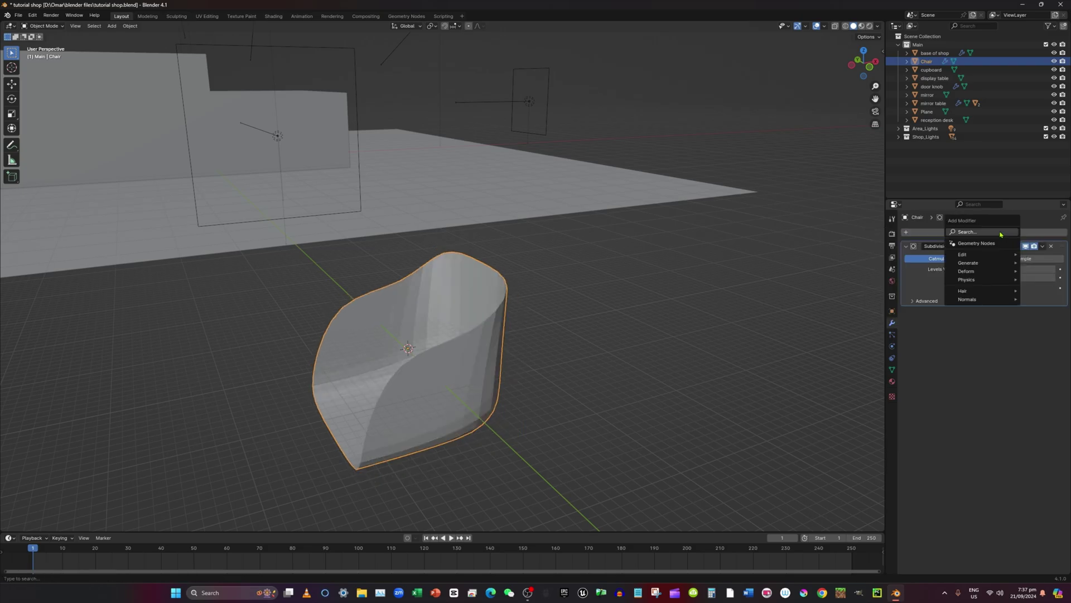
{"action": "left_click", "coordinate": [1001, 235]}
{"action": "left_click", "coordinate": [953, 255]}
Step: Set the Solidify modifier's thickness to 0.14 m to give the chair shell solid walls
{"action": "middle_click_drag", "start_coordinate": [416, 278], "coordinate": [600, 329]}
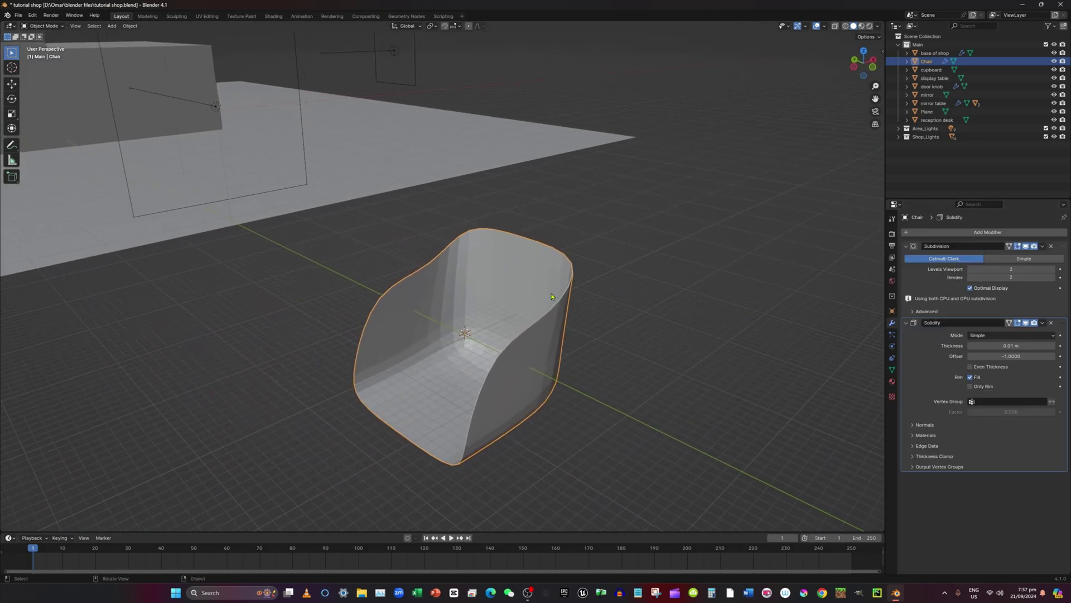
{"action": "scroll", "coordinate": [553, 296], "scroll_direction": "up", "scroll_amount": 2}
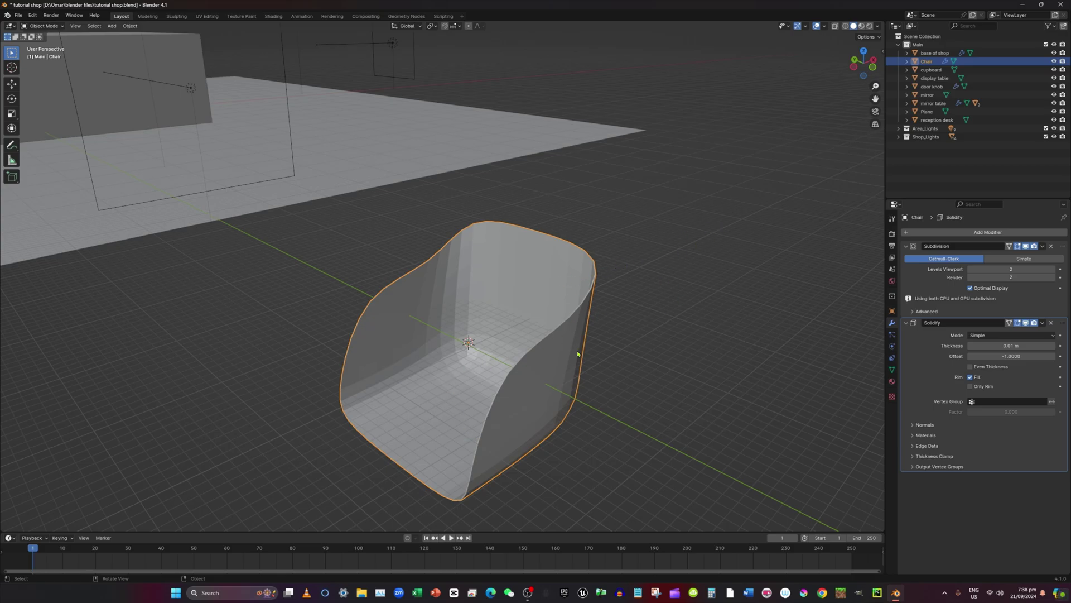
{"action": "left_click", "coordinate": [1028, 345]}
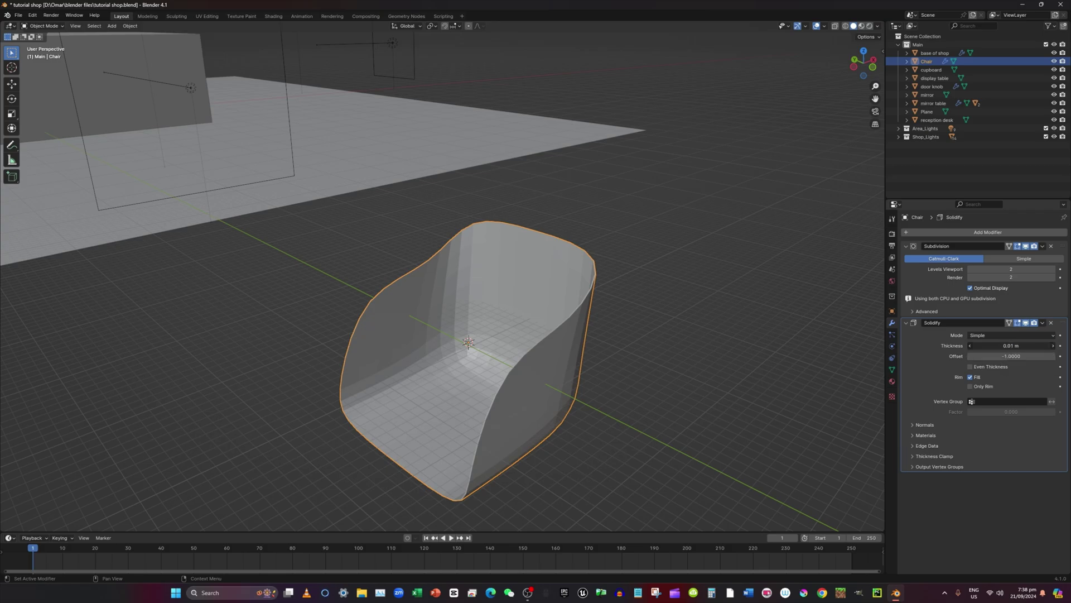
{"action": "type", "text": "0.16"}
{"action": "key", "text": "Return"}
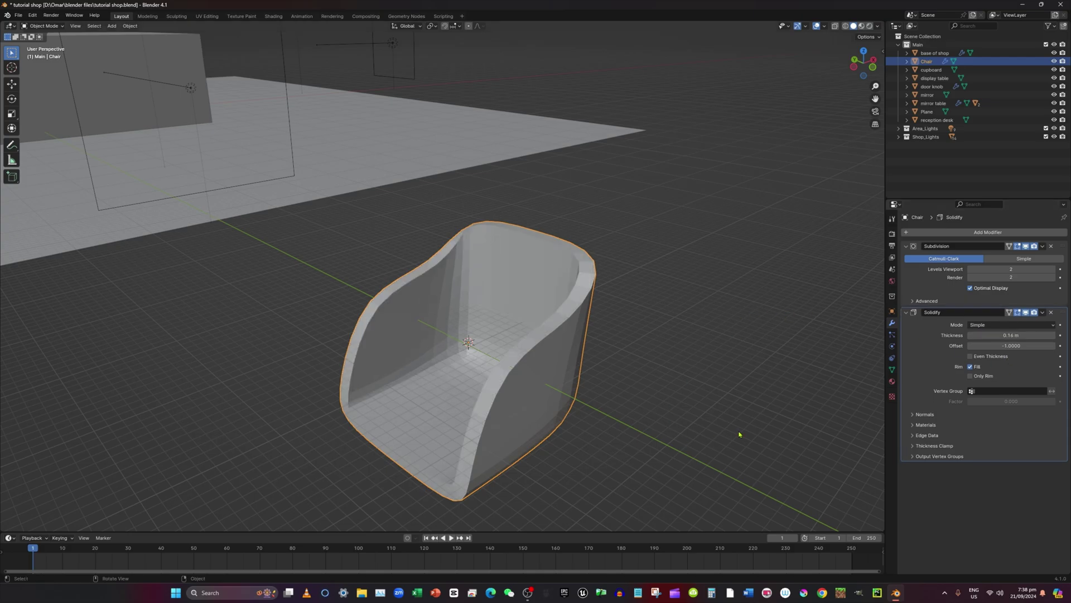
Step: Apply the Chair's Subdivision modifier and its Solidify modifier
{"action": "left_click", "coordinate": [1042, 246]}
{"action": "left_click", "coordinate": [1031, 257]}
{"action": "left_click", "coordinate": [1042, 246]}
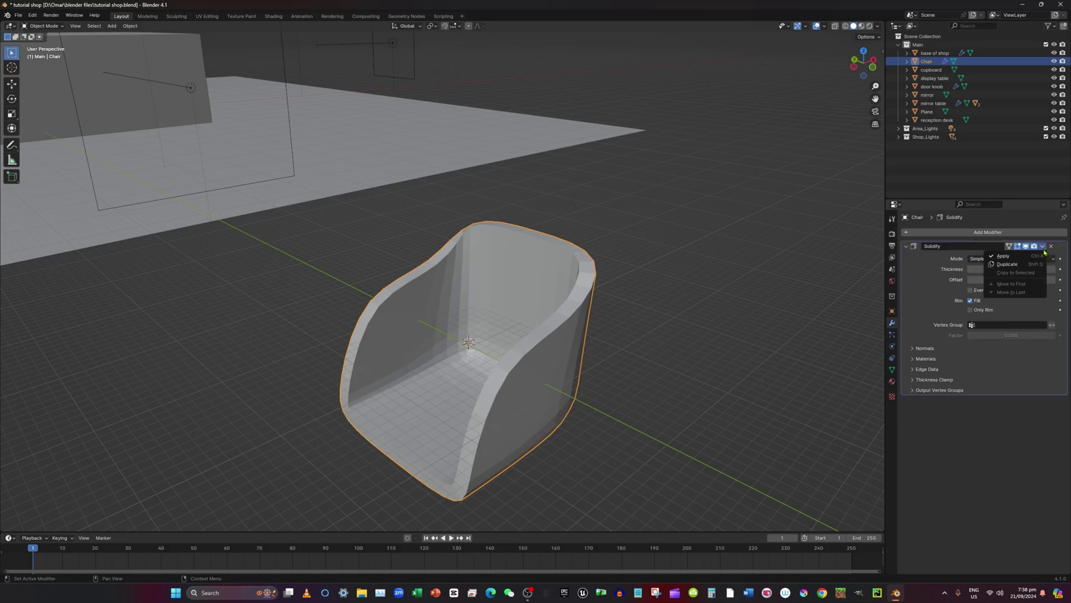
{"action": "left_click", "coordinate": [1010, 256]}
Step: In Edit Mode, add a centred loop cut around the chair's rim and scale it up by about 1.04
{"action": "middle_click_drag", "start_coordinate": [547, 335], "coordinate": [551, 327]}
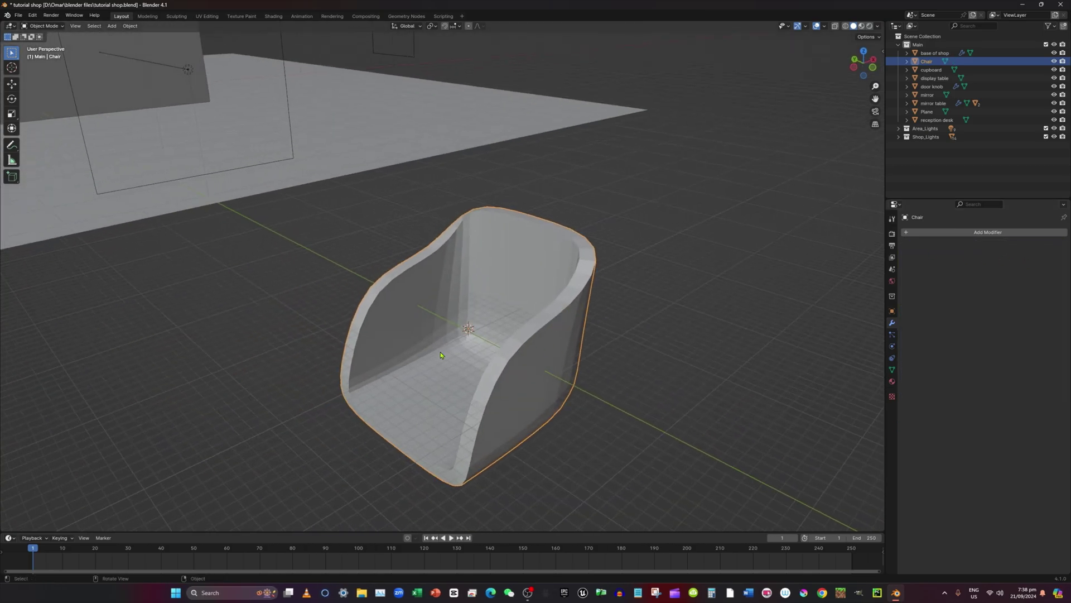
{"action": "scroll", "coordinate": [510, 346], "scroll_direction": "up", "scroll_amount": 1}
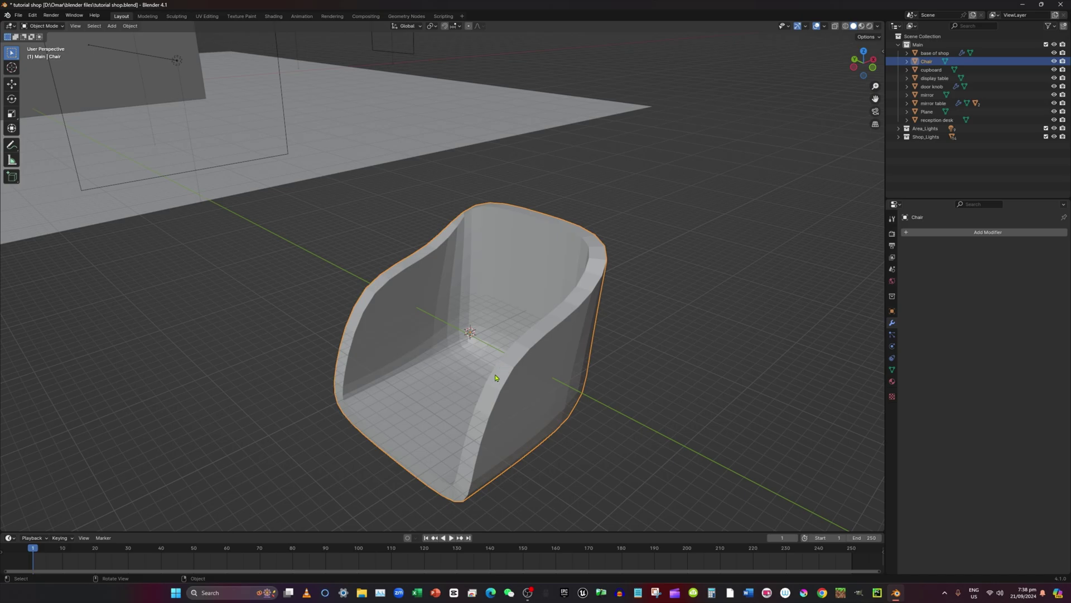
{"action": "middle_click_drag", "start_coordinate": [450, 305], "coordinate": [796, 241]}
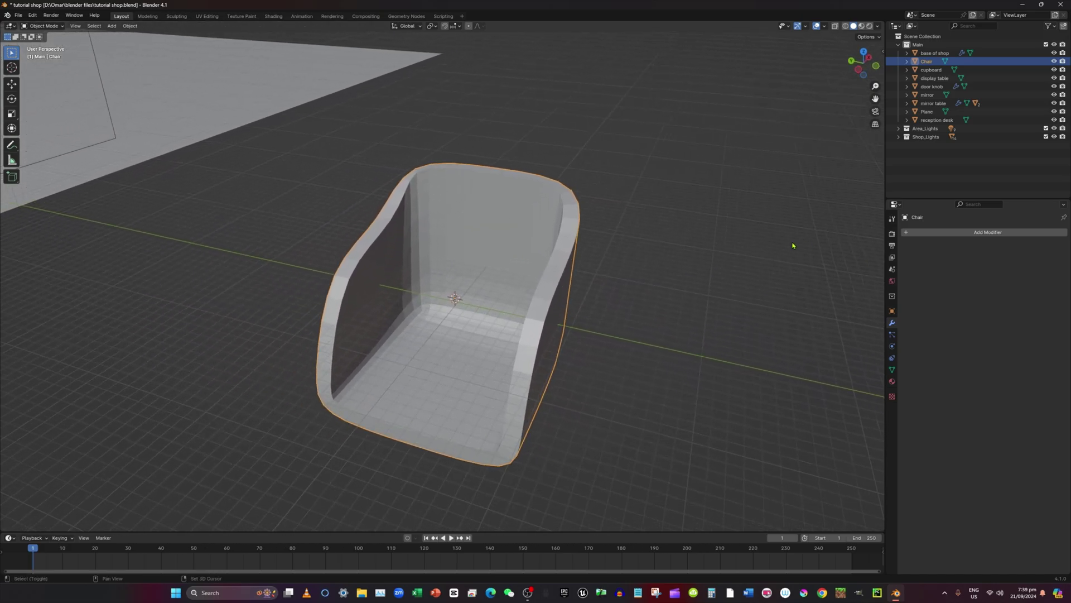
{"action": "left_click", "coordinate": [62, 29]}
{"action": "left_click", "coordinate": [59, 44]}
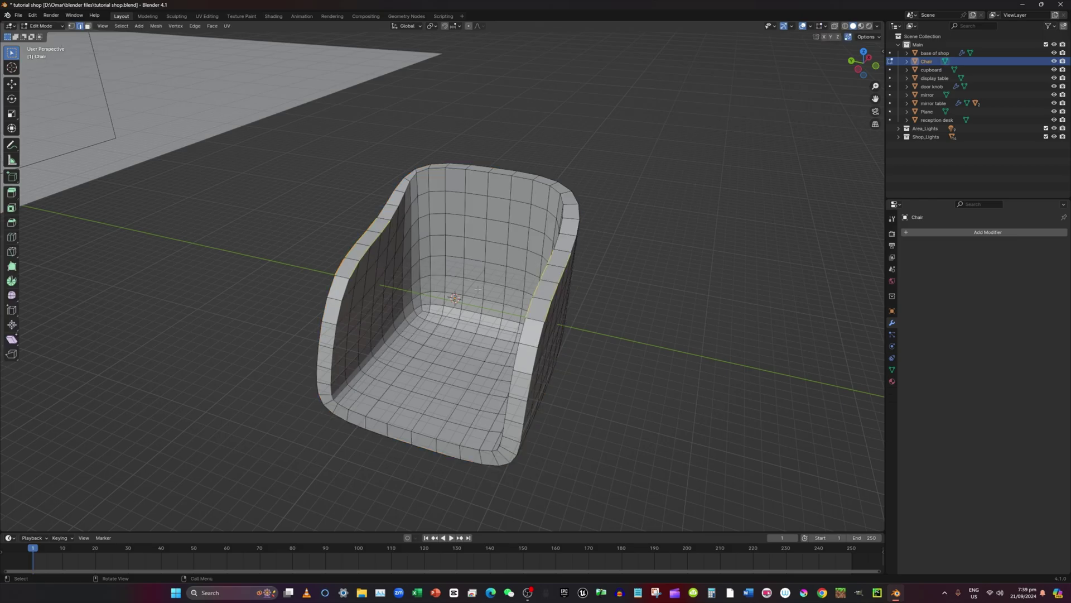
{"action": "key", "text": "ctrl+r"}
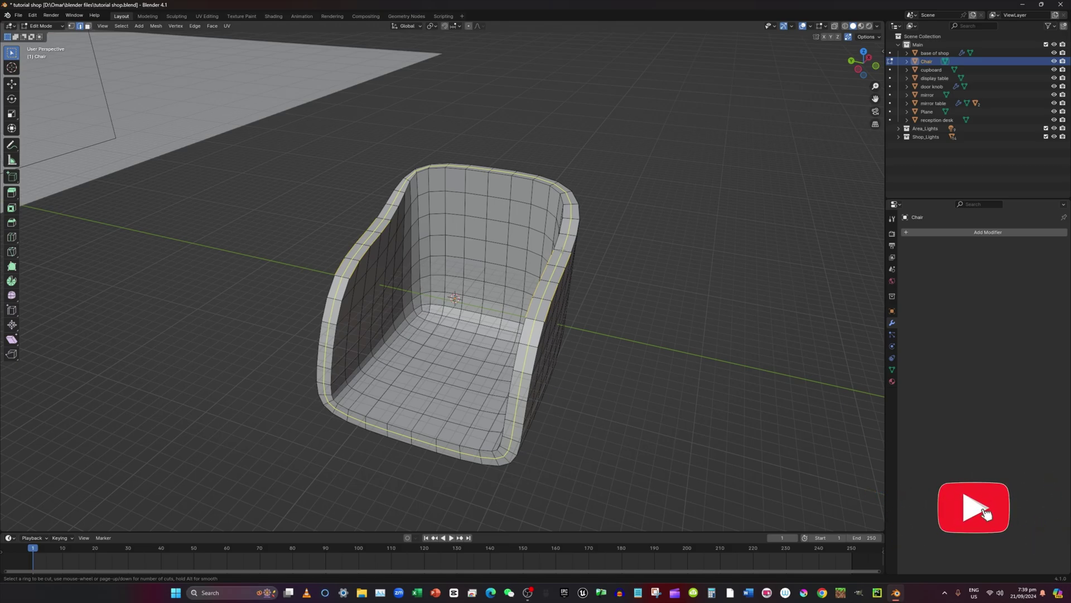
{"action": "left_click", "coordinate": [559, 246]}
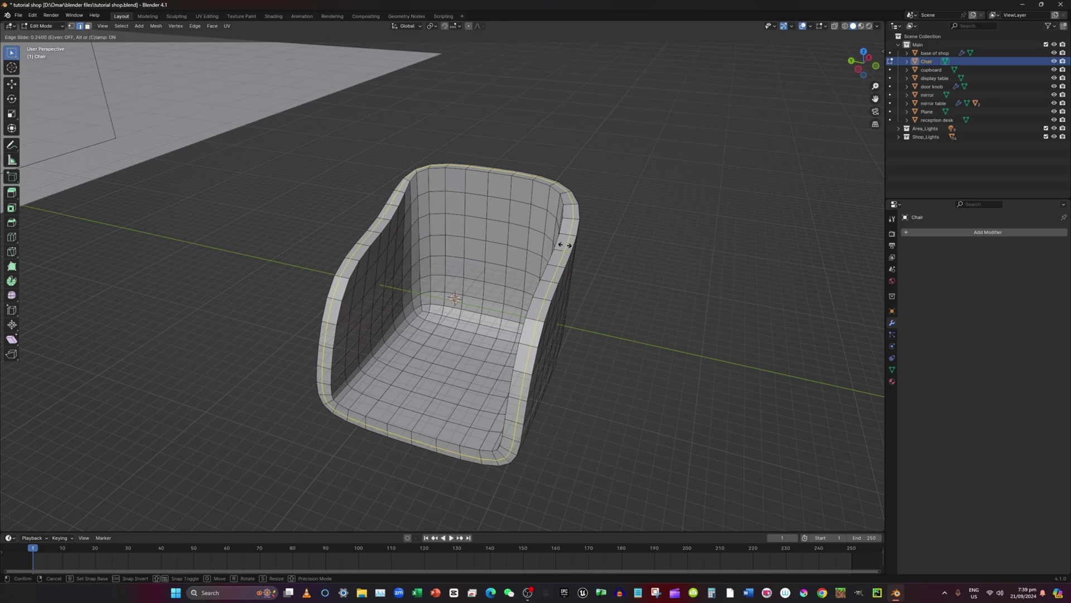
{"action": "left_click", "coordinate": [564, 244]}
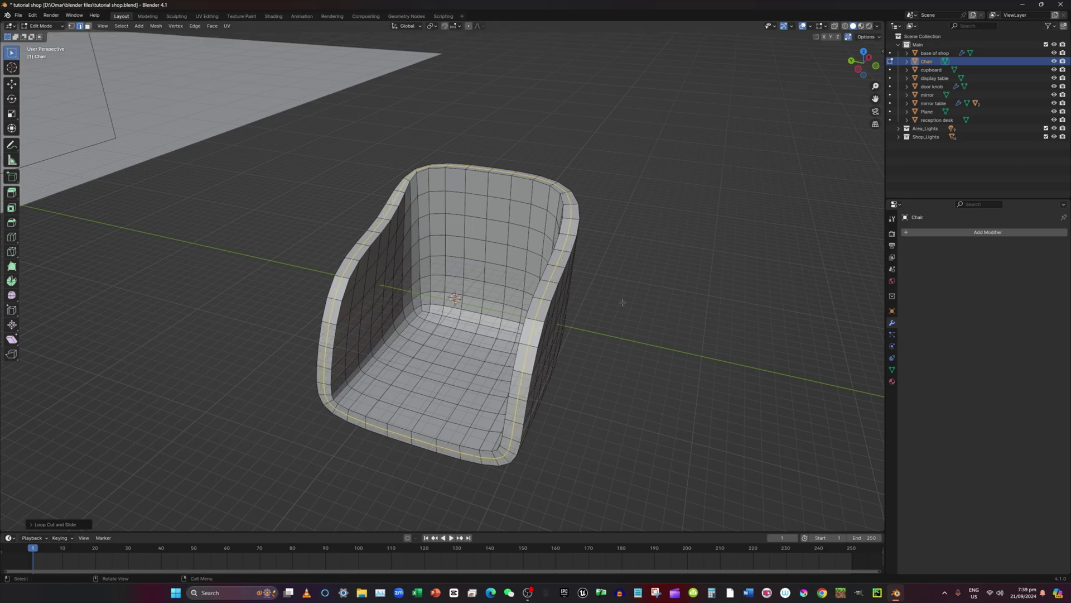
{"action": "key", "text": "s"}
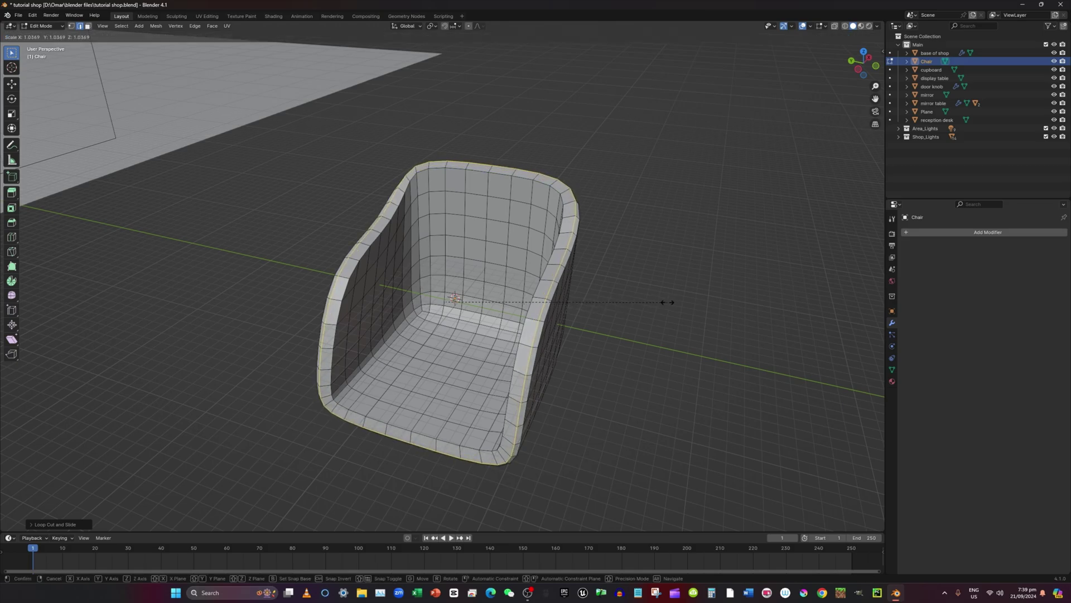
{"action": "left_click", "coordinate": [666, 302]}
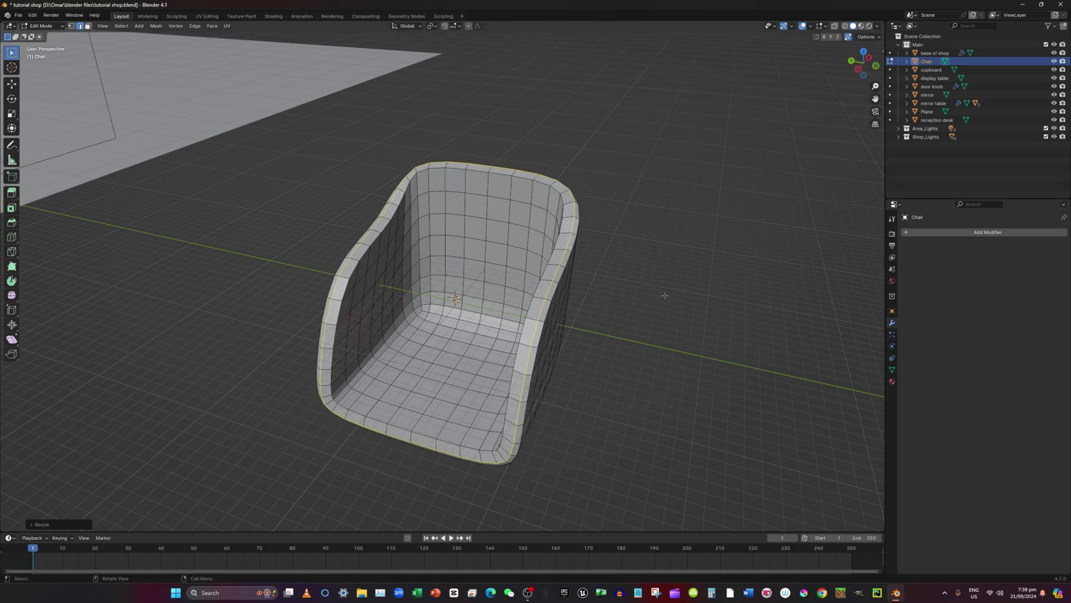
Step: Bevel two four-edge rows on the backrest and two on the seat, about 0.08 m wide with 3 segments, keeping the strips selected
{"action": "middle_click_drag", "start_coordinate": [665, 295], "coordinate": [691, 296]}
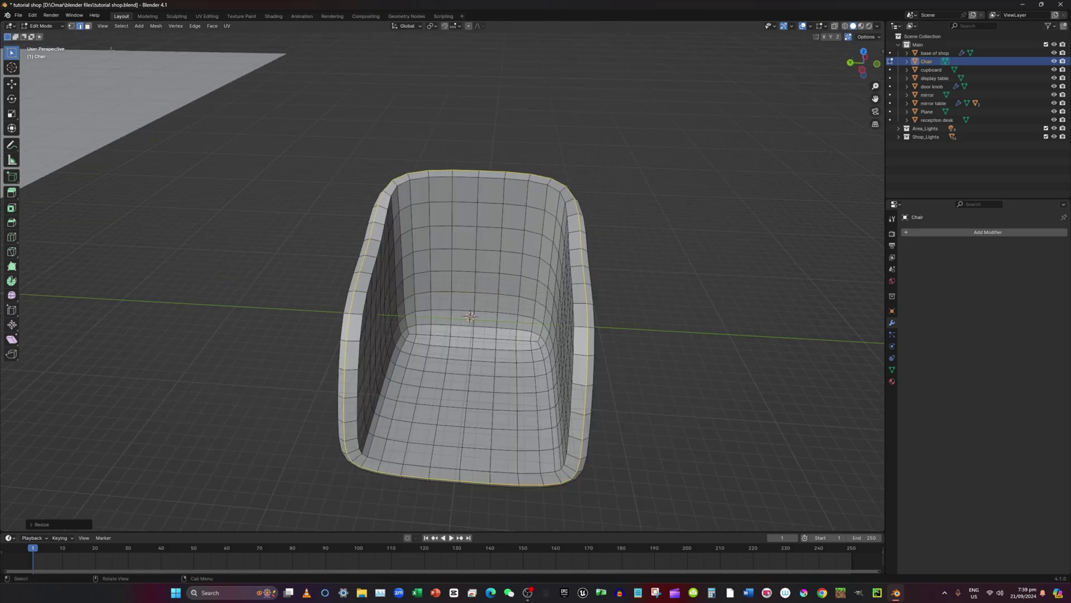
{"action": "left_click", "coordinate": [441, 226]}
{"action": "left_click", "coordinate": [464, 226], "text": "shift"}
{"action": "left_click", "coordinate": [489, 227], "text": "shift"}
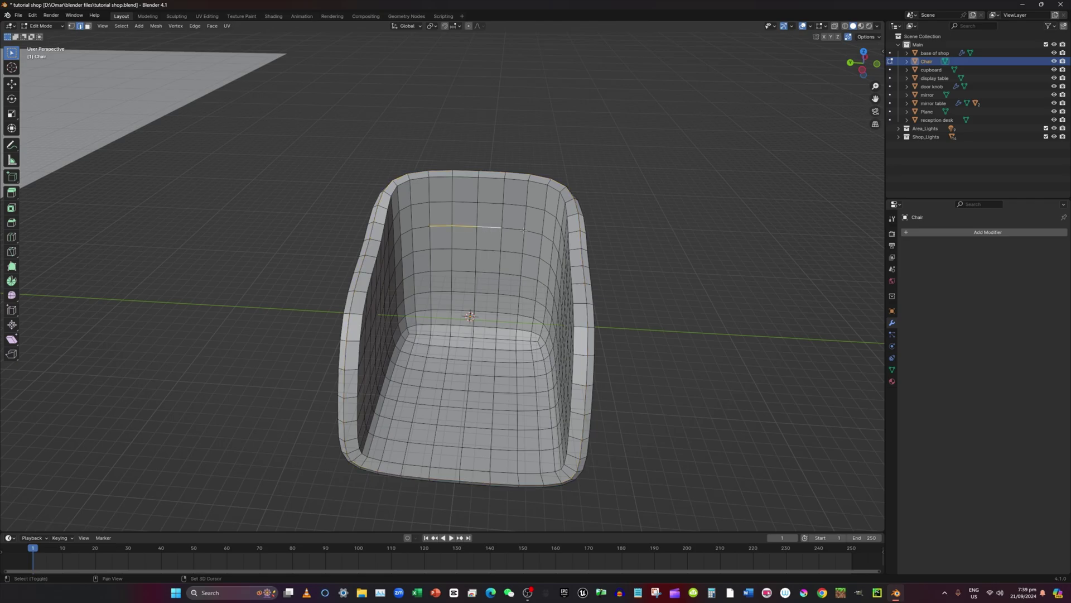
{"action": "left_click", "coordinate": [513, 229], "text": "shift"}
{"action": "left_click", "coordinate": [441, 271], "text": "shift"}
{"action": "left_click", "coordinate": [464, 272], "text": "shift"}
{"action": "left_click", "coordinate": [487, 273], "text": "shift"}
{"action": "left_click", "coordinate": [511, 274], "text": "shift"}
{"action": "left_click", "coordinate": [424, 423], "text": "shift"}
{"action": "left_click", "coordinate": [451, 426], "text": "shift"}
{"action": "left_click", "coordinate": [478, 428], "text": "shift"}
{"action": "left_click", "coordinate": [504, 428], "text": "shift"}
{"action": "left_click", "coordinate": [434, 372], "text": "shift"}
{"action": "left_click", "coordinate": [457, 374], "text": "shift"}
{"action": "left_click", "coordinate": [482, 376], "text": "shift"}
{"action": "left_click", "coordinate": [504, 378], "text": "shift"}
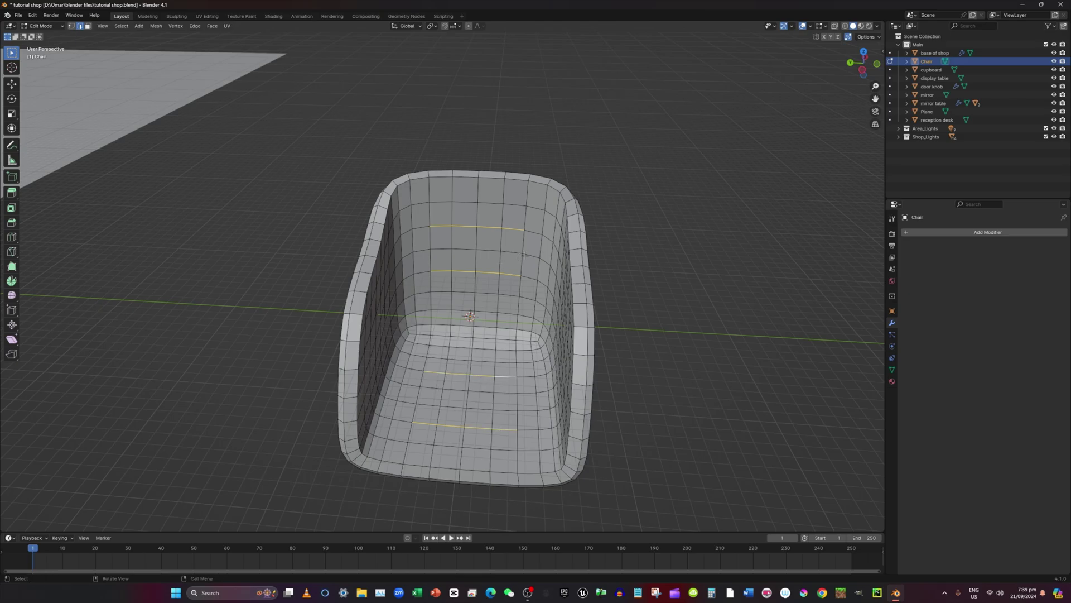
{"action": "key", "text": "ctrl+b"}
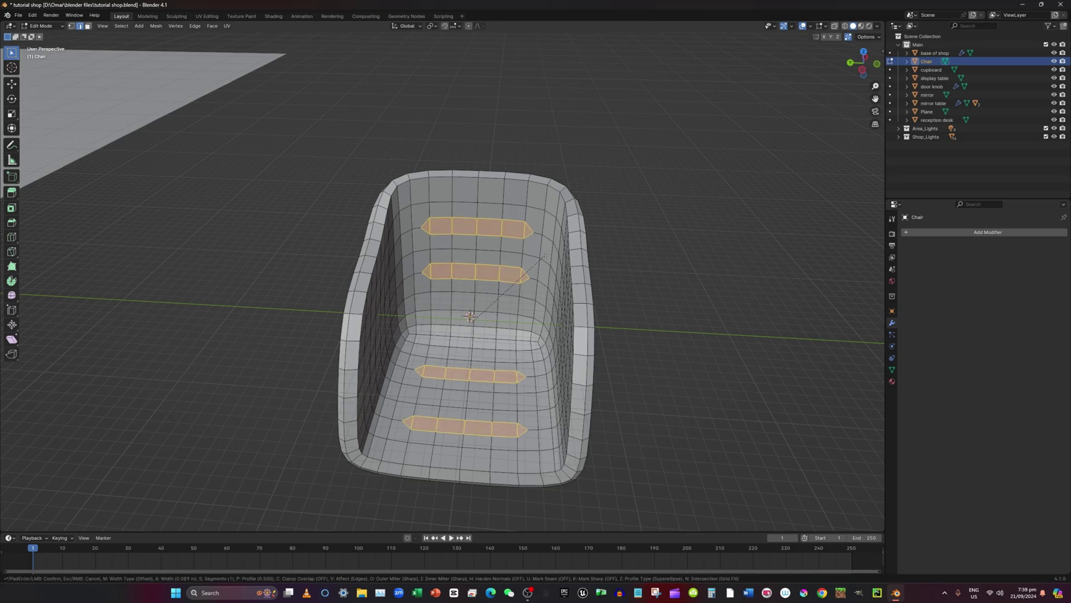
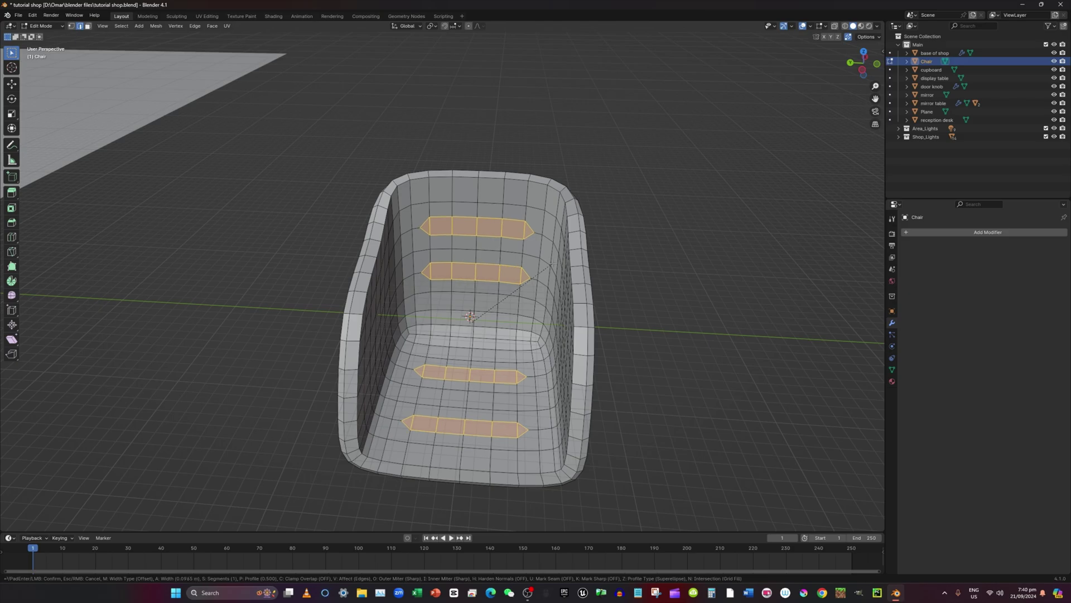
{"action": "scroll", "coordinate": [551, 263], "scroll_direction": "up", "scroll_amount": 1}
{"action": "scroll", "coordinate": [552, 264], "scroll_direction": "up", "scroll_amount": 1}
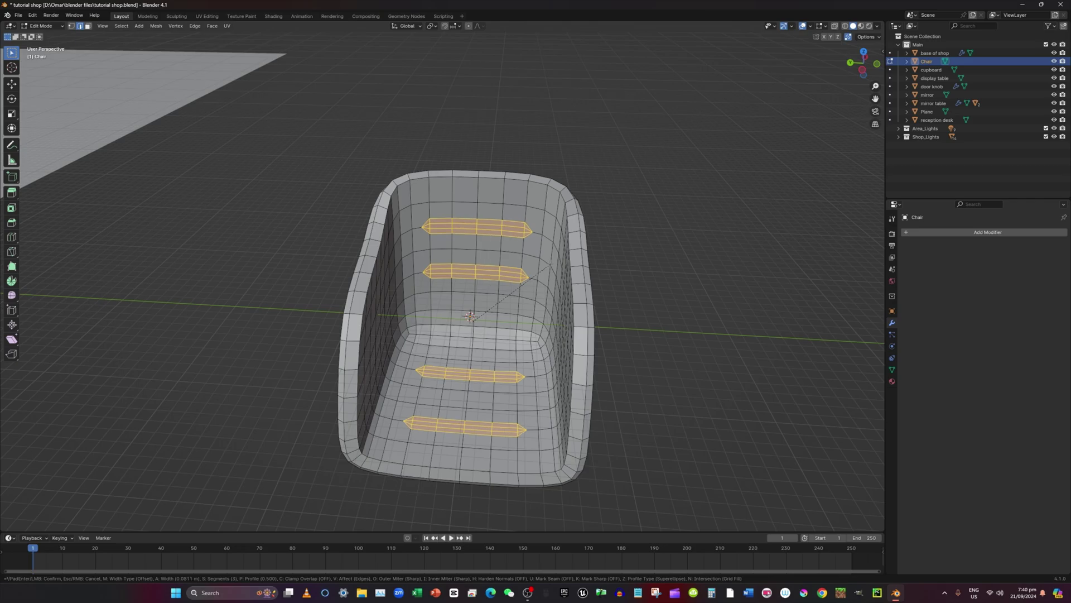
{"action": "left_click", "coordinate": [550, 262]}
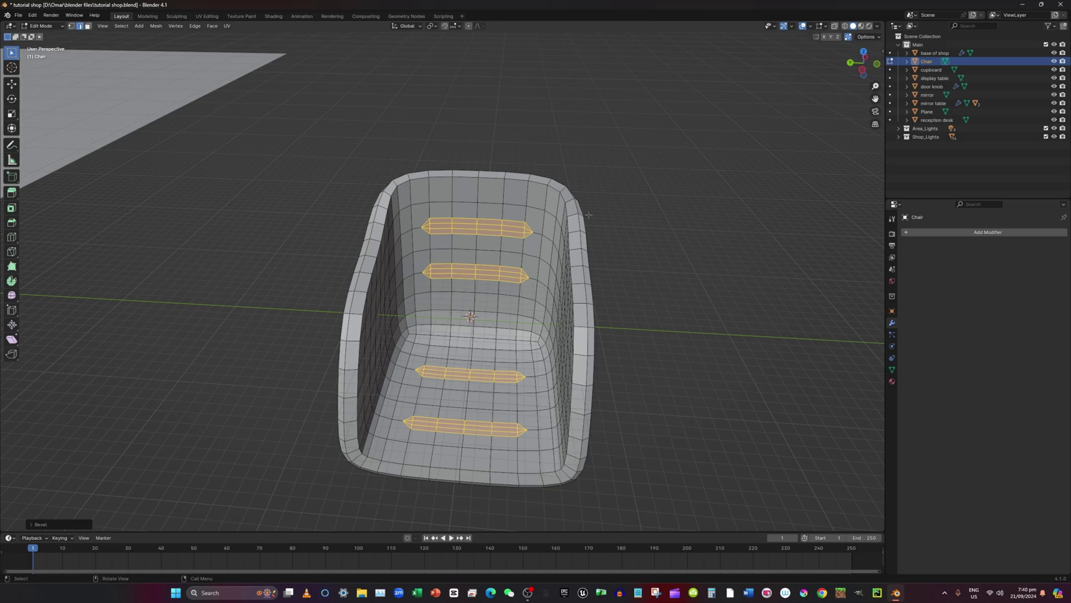
{"action": "left_click", "coordinate": [614, 222]}
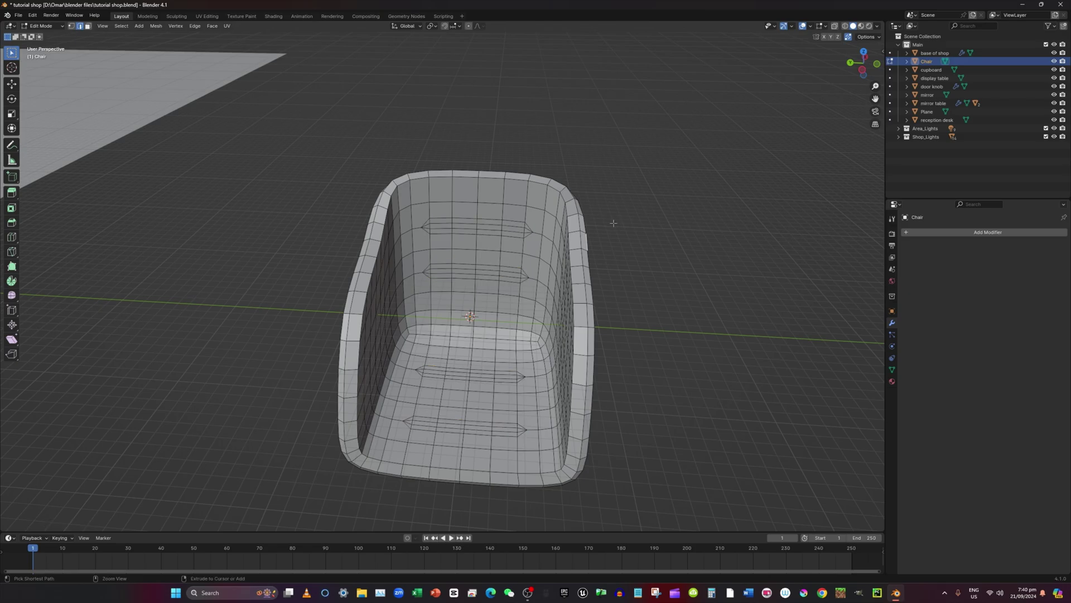
{"action": "key", "text": "ctrl+z"}
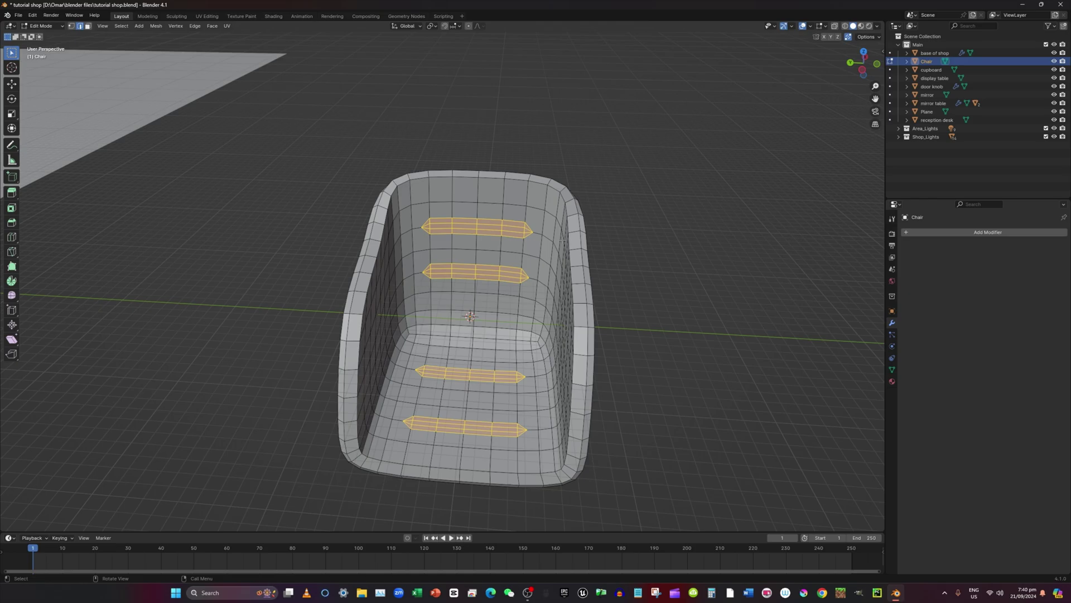
Step: Return to Object Mode and add a Subdivision Surface modifier to the Chair with viewport level 2
{"action": "left_click", "coordinate": [49, 27]}
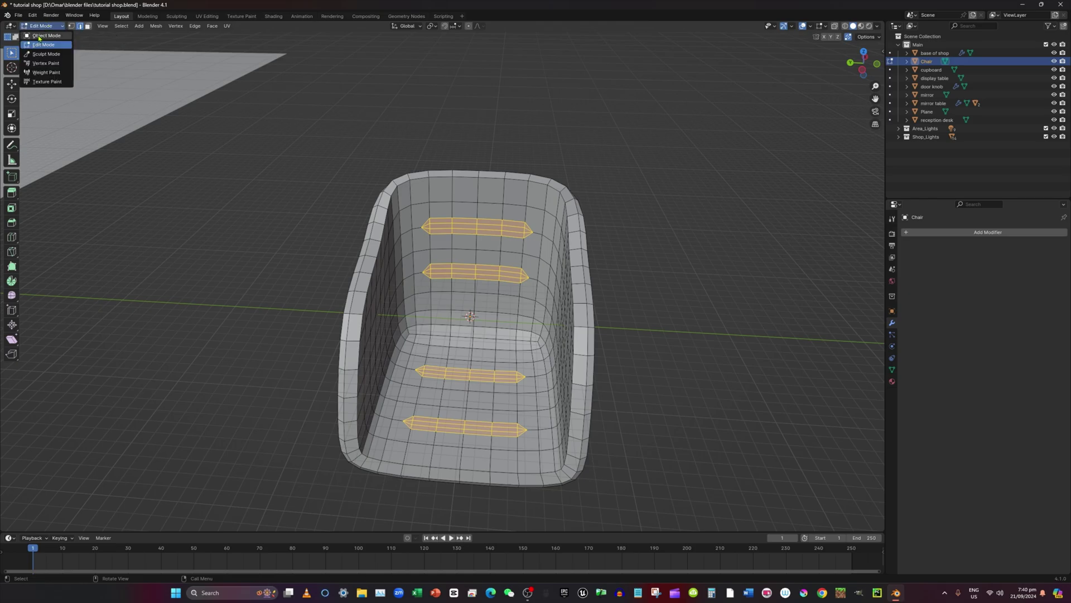
{"action": "left_click", "coordinate": [45, 37]}
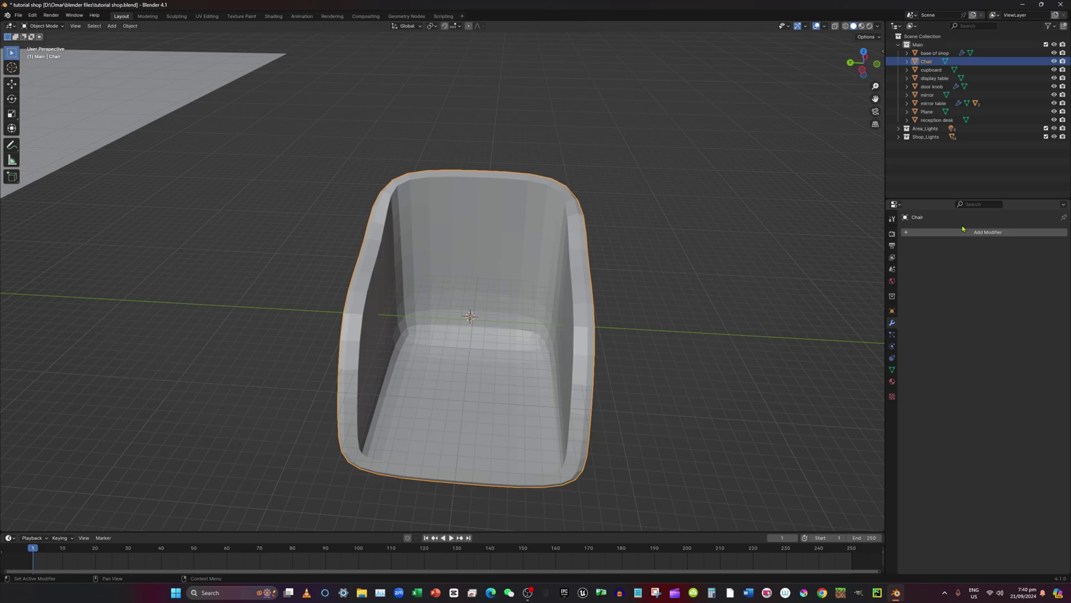
{"action": "left_click", "coordinate": [980, 232]}
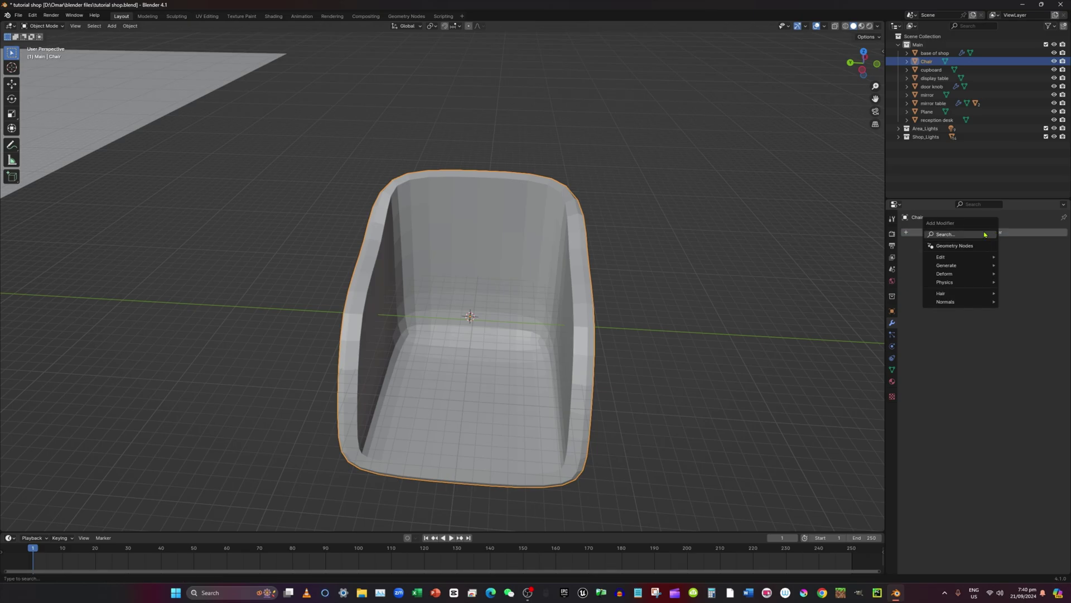
{"action": "left_click", "coordinate": [986, 234]}
{"action": "left_click", "coordinate": [979, 254]}
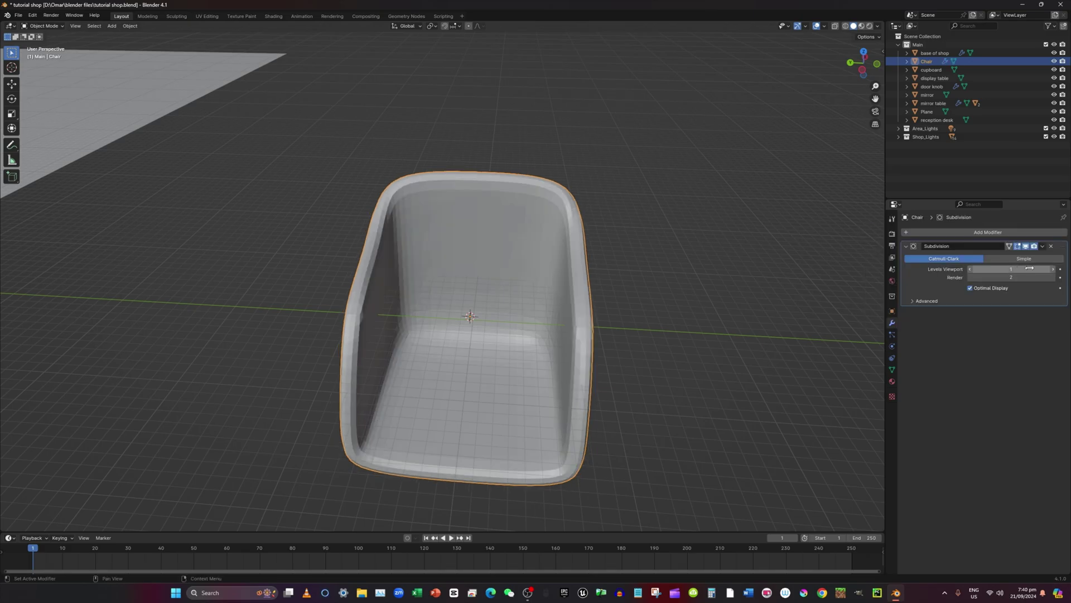
{"action": "left_click", "coordinate": [1053, 270]}
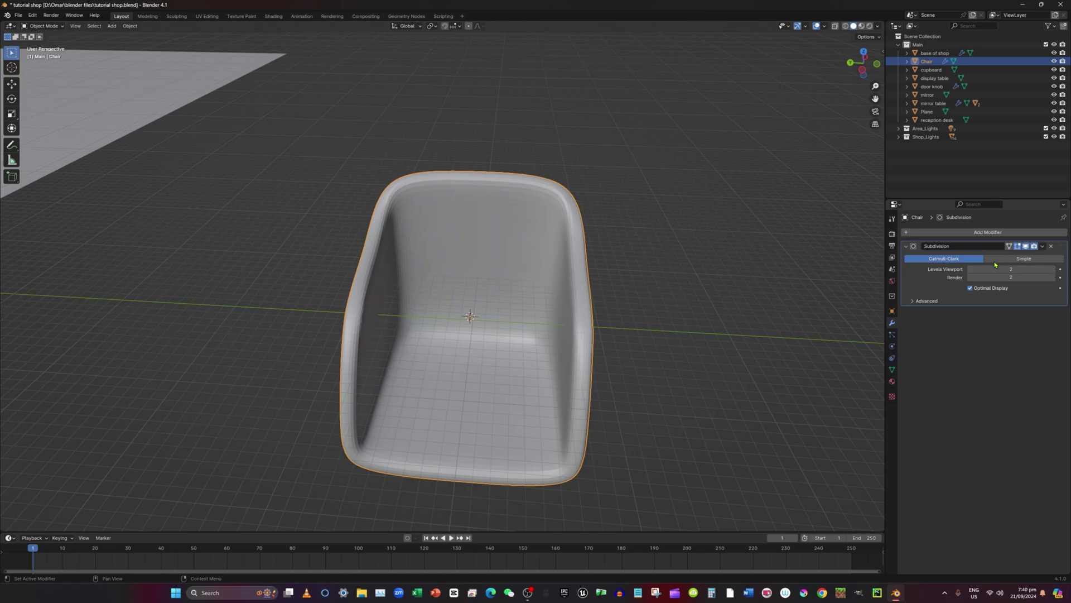
Step: Switch the Chair to Sculpt Mode and save the file
{"action": "left_click", "coordinate": [45, 26]}
{"action": "left_click", "coordinate": [44, 27]}
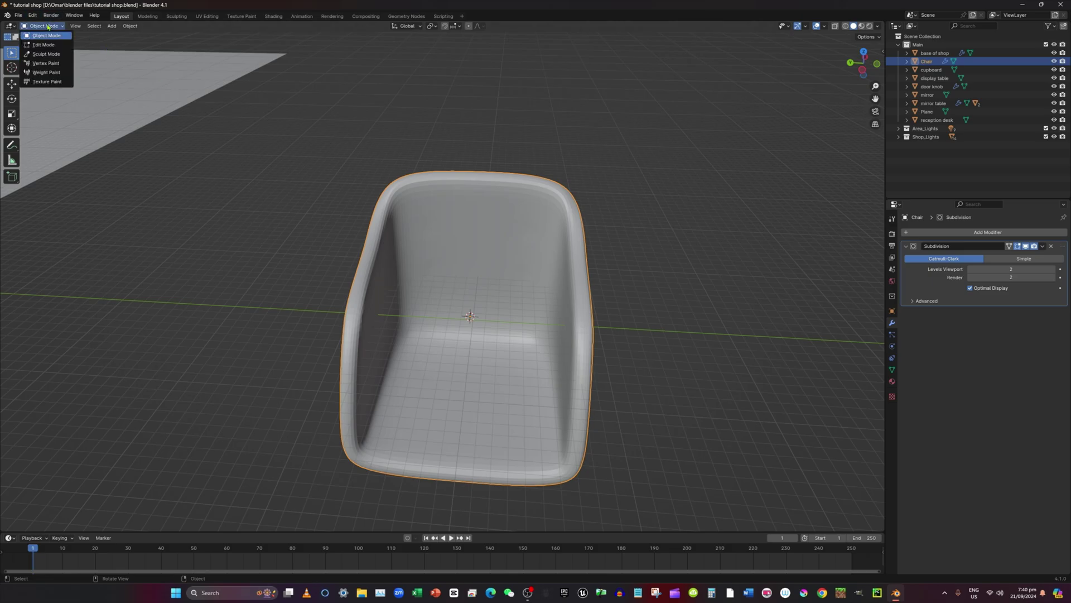
{"action": "left_click", "coordinate": [47, 55]}
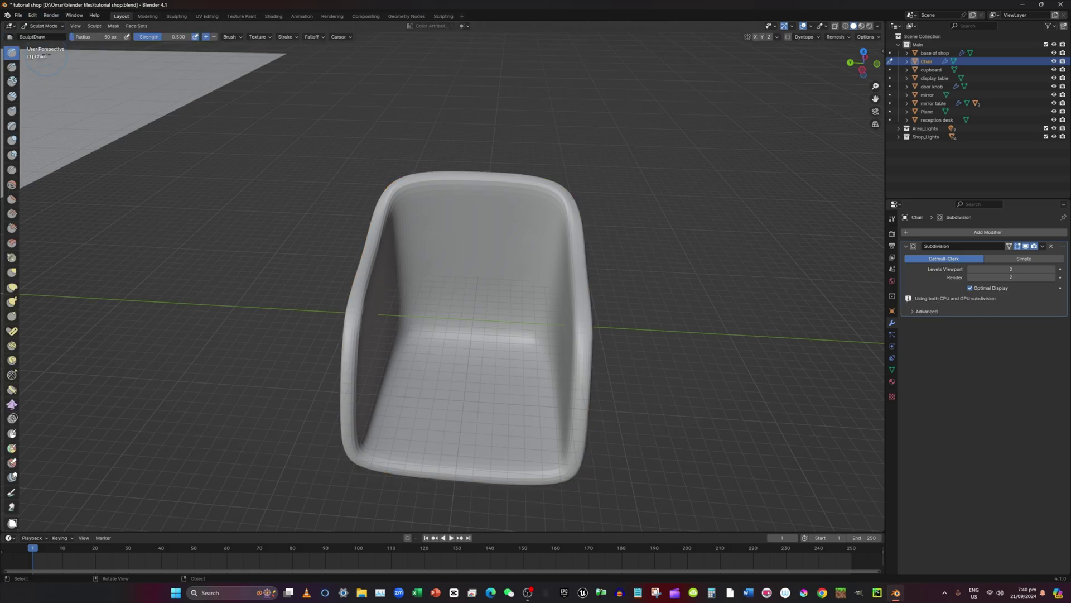
{"action": "left_click", "coordinate": [18, 15]}
{"action": "left_click", "coordinate": [36, 71]}
Step: Create a face set from the Edit Mode selection of the four beveled strips on the backrest and seat
{"action": "middle_click_drag", "start_coordinate": [23, 258], "coordinate": [343, 208]}
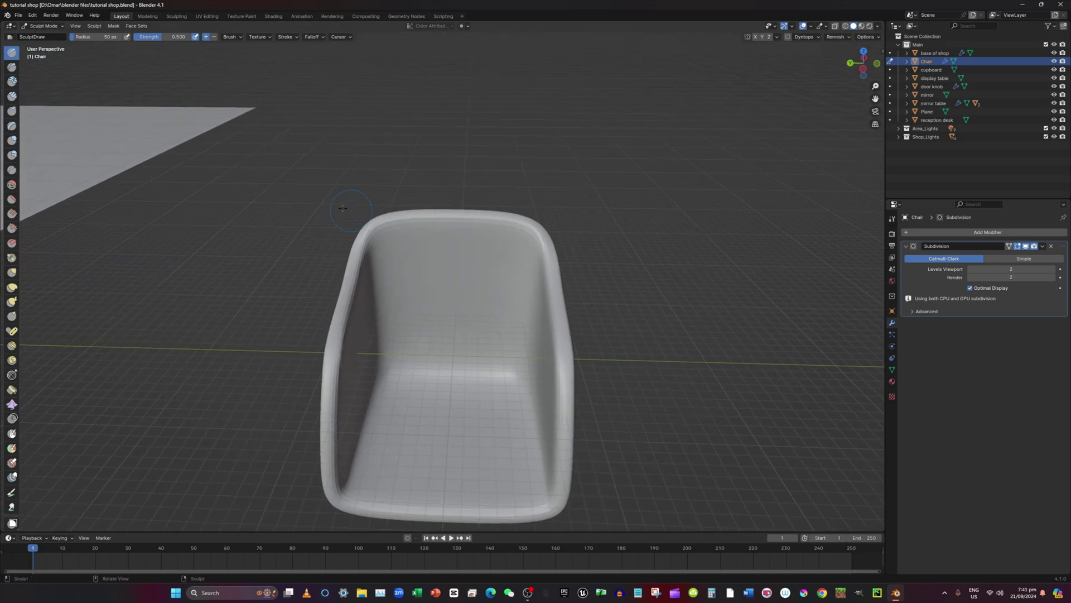
{"action": "left_click", "coordinate": [137, 26]}
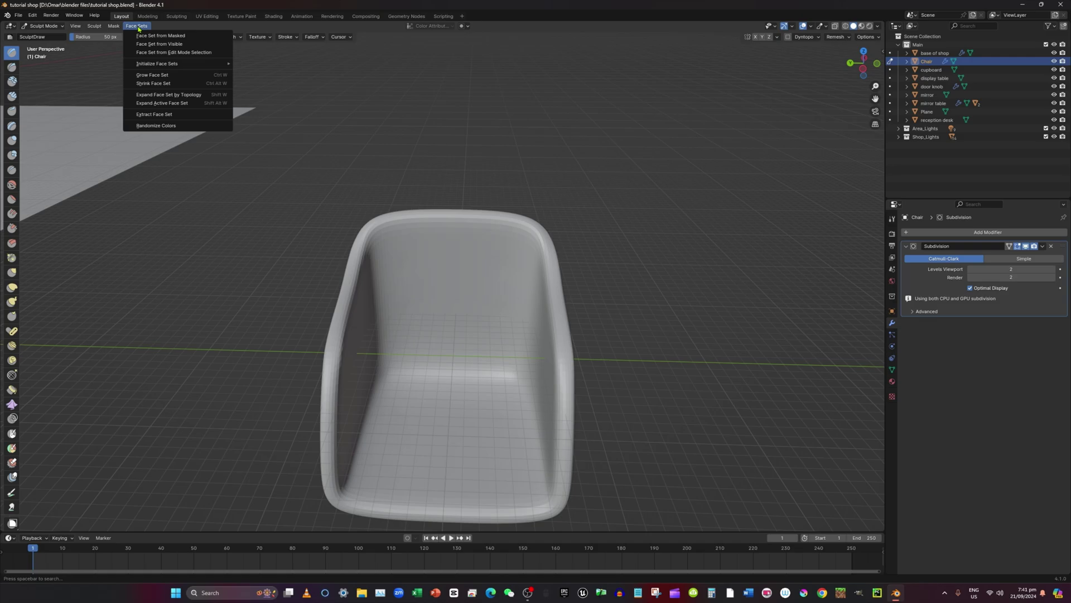
{"action": "left_click", "coordinate": [156, 53]}
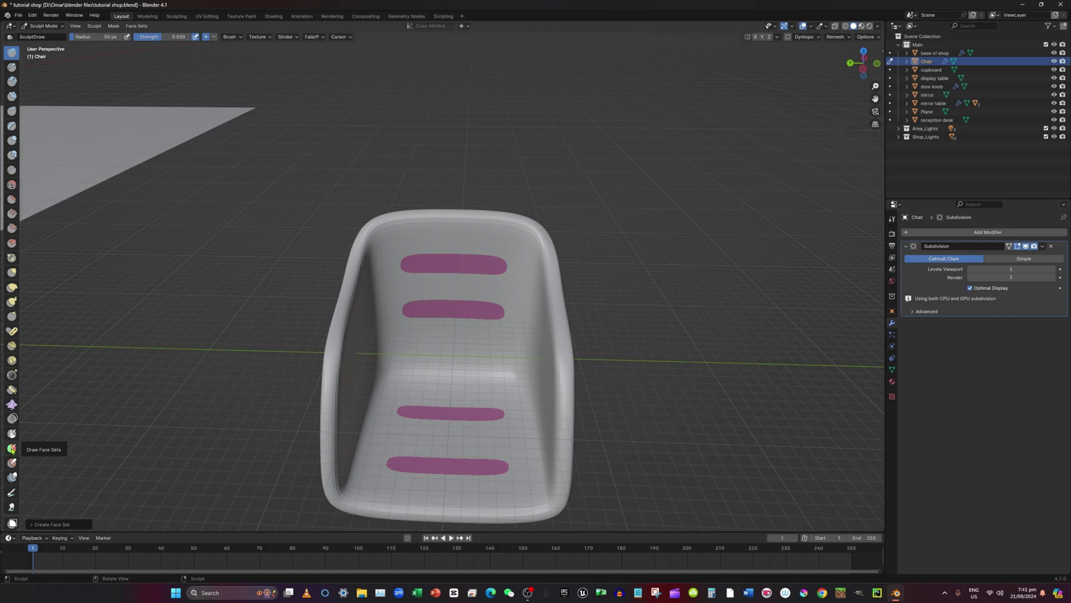
{"action": "scroll", "coordinate": [12, 449], "scroll_direction": "down", "scroll_amount": 5}
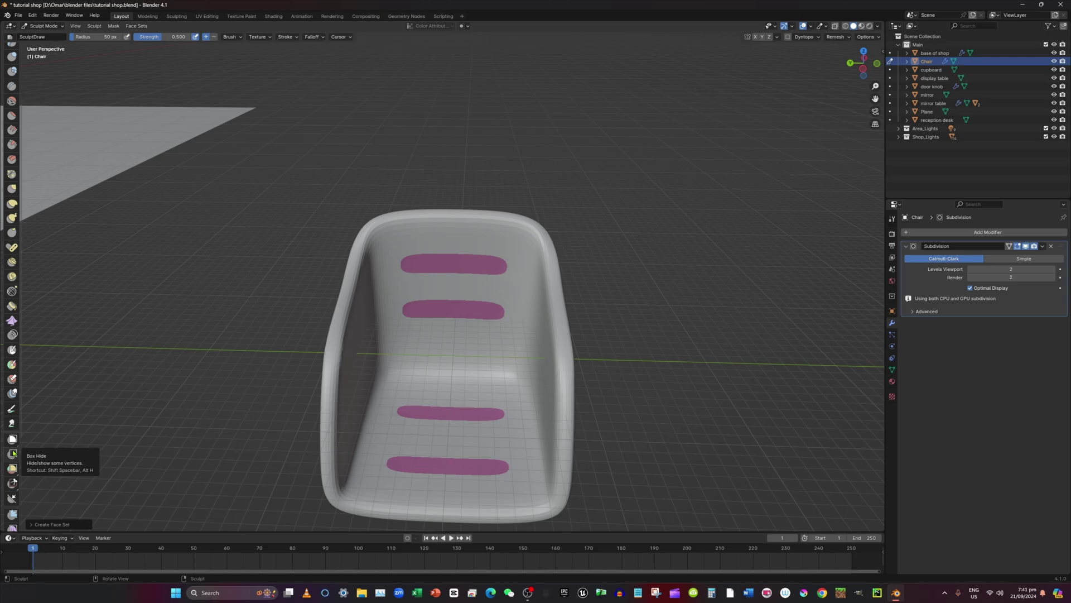
Step: Activate the Cloth Filter sculpt tool with filter type Inflate and enable Use Face Sets
{"action": "scroll", "coordinate": [13, 452], "scroll_direction": "down", "scroll_amount": 3}
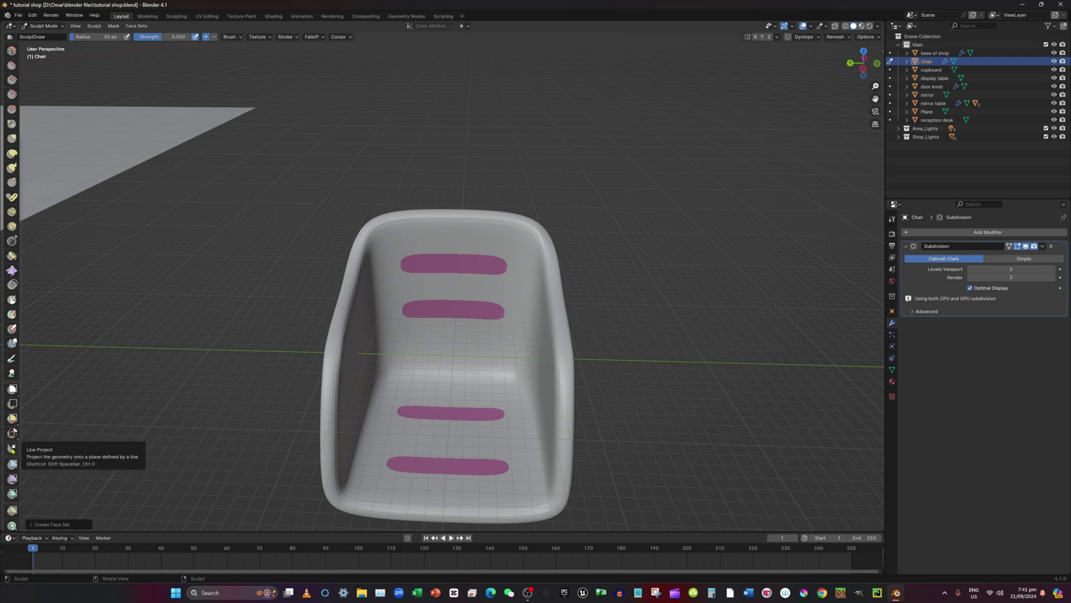
{"action": "scroll", "coordinate": [11, 450], "scroll_direction": "down", "scroll_amount": 1}
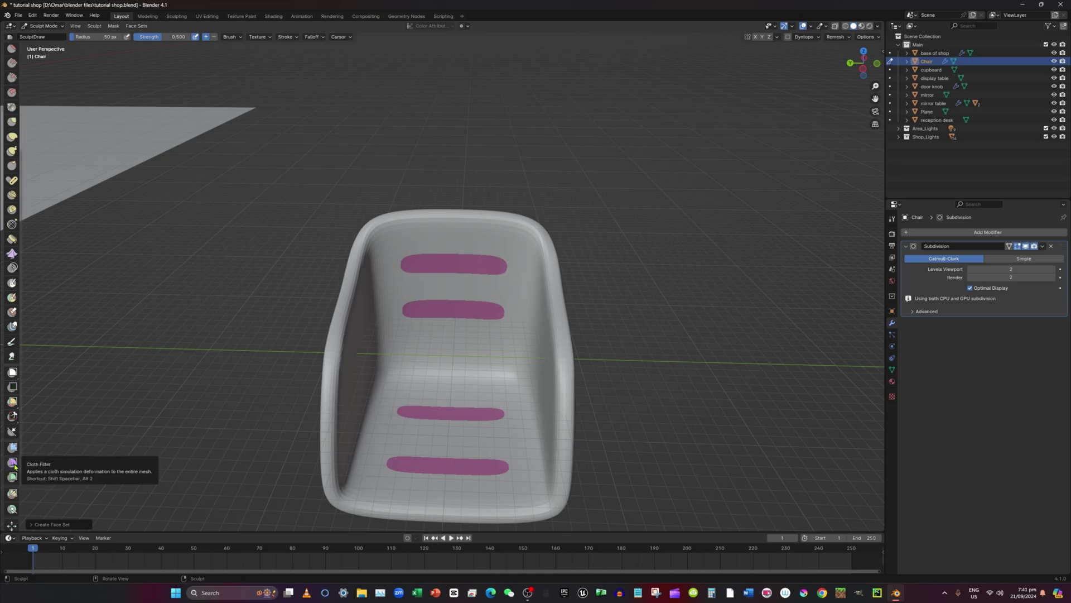
{"action": "left_click", "coordinate": [13, 463]}
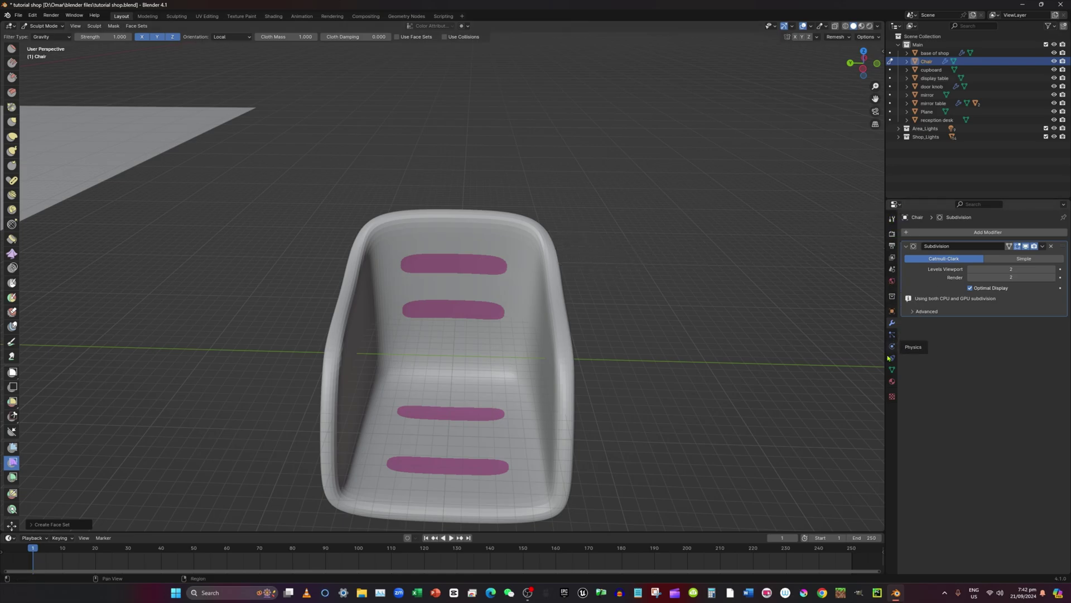
{"action": "left_click", "coordinate": [892, 219]}
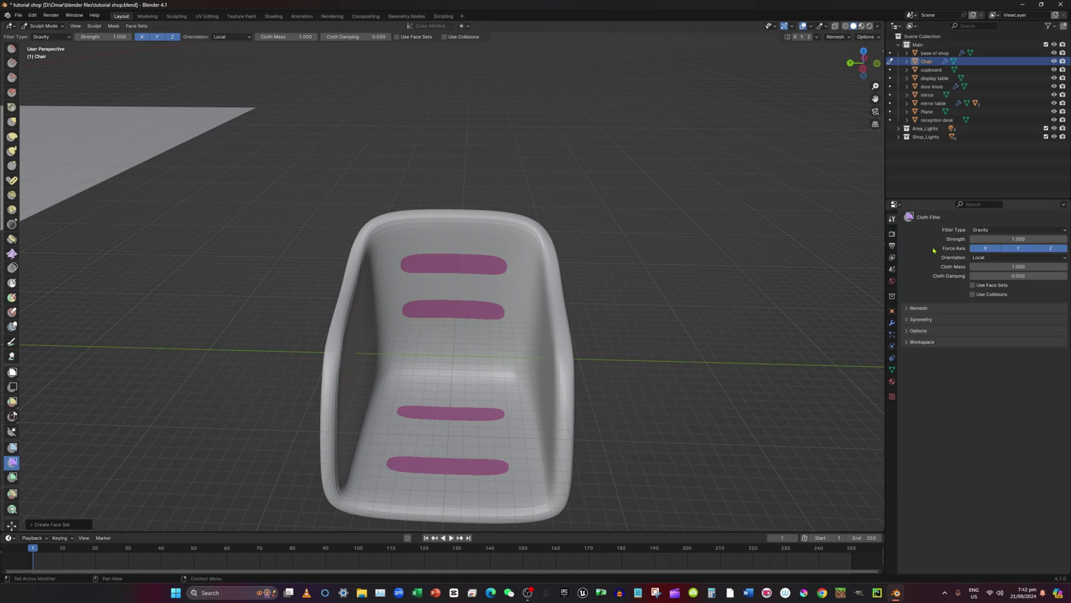
{"action": "left_click", "coordinate": [1000, 229]}
{"action": "left_click", "coordinate": [995, 251]}
{"action": "left_click", "coordinate": [138, 27]}
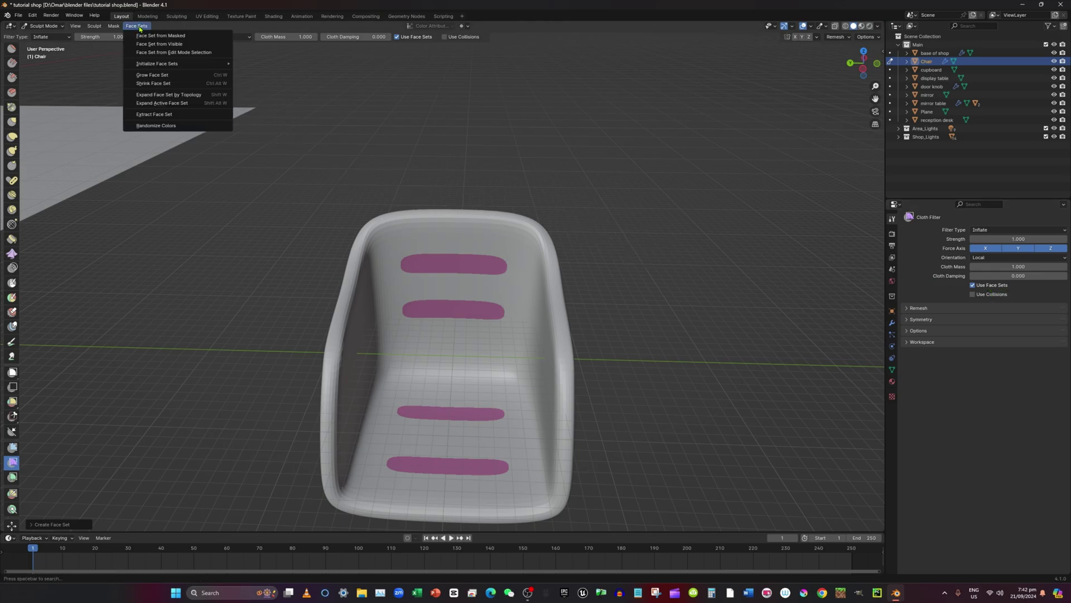
{"action": "left_click", "coordinate": [142, 26]}
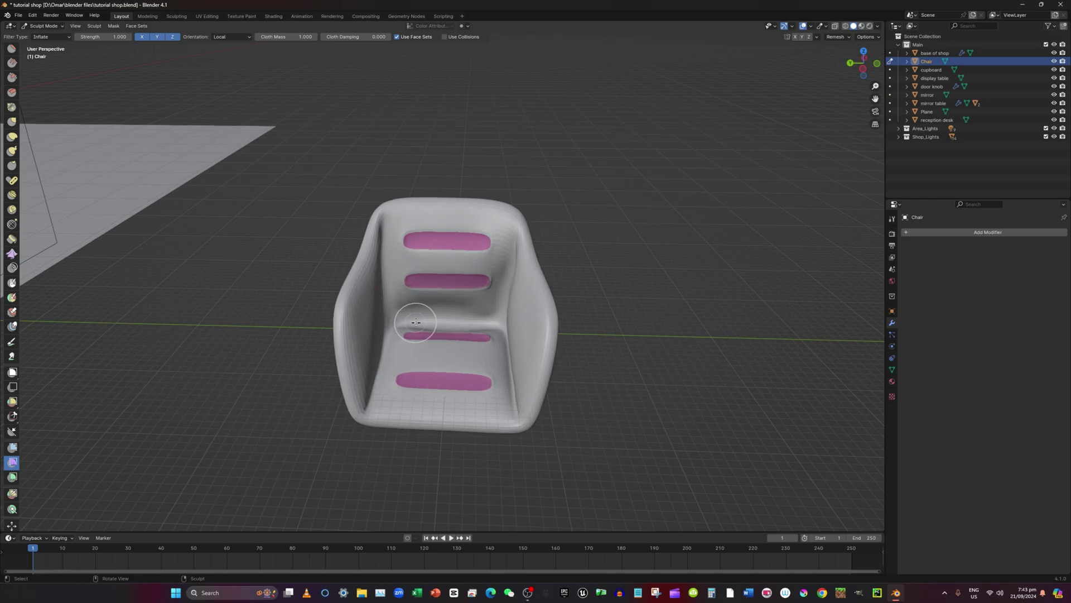
Step: Inflate the chair's grey area around the four face-set strips with the Cloth Filter to create puffy, creased upholstery
{"action": "left_click_drag", "start_coordinate": [415, 322], "coordinate": [425, 320]}
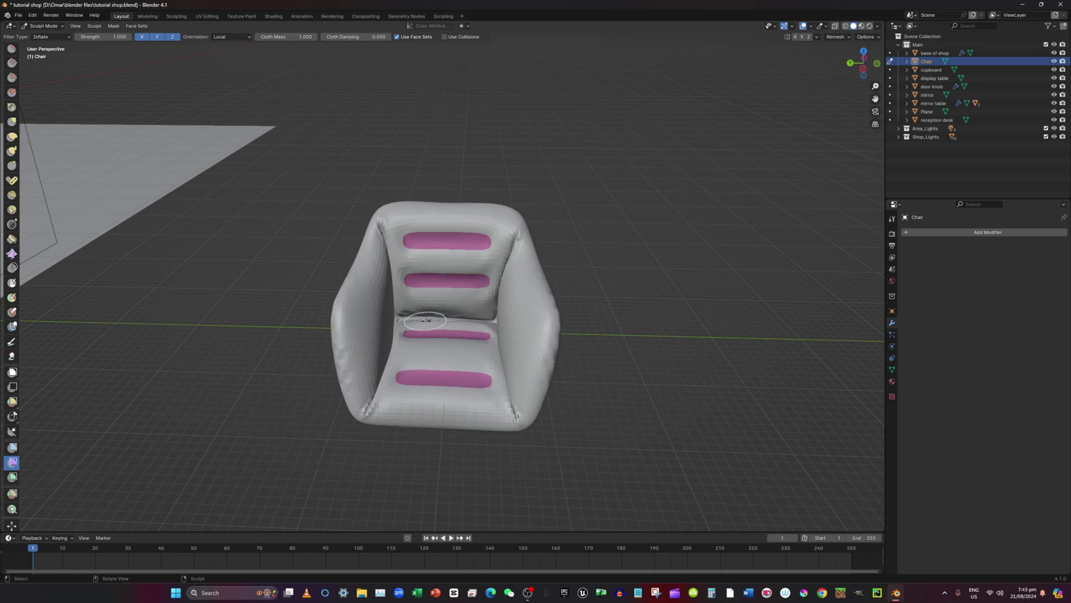
{"action": "middle_click_drag", "start_coordinate": [425, 320], "coordinate": [546, 318]}
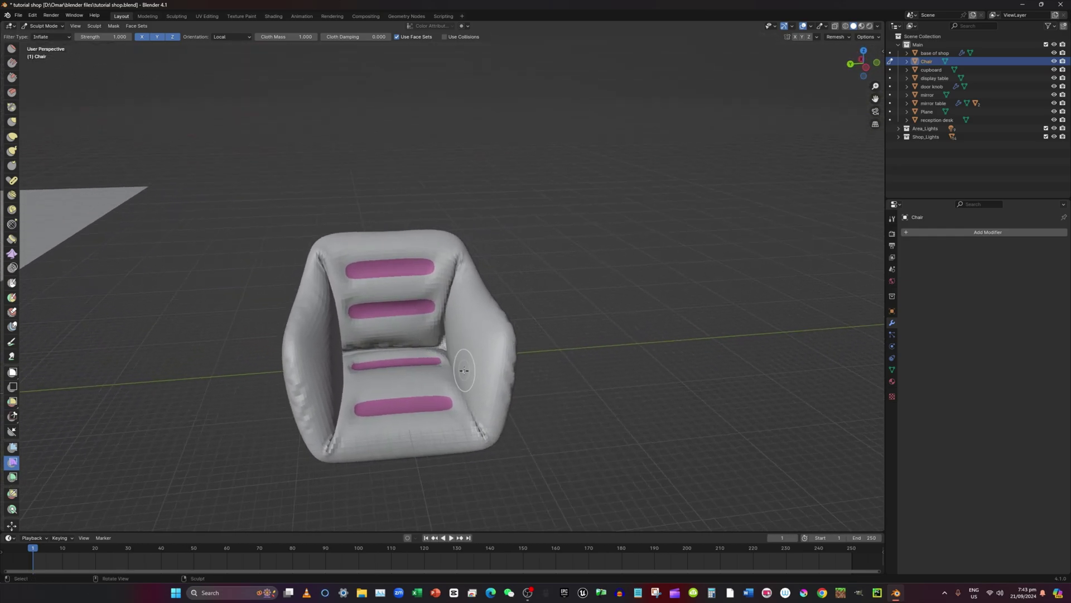
{"action": "mouse_move", "coordinate": [369, 352]}
{"action": "left_mouse_down"}
{"action": "mouse_move", "coordinate": [418, 342]}
{"action": "mouse_move", "coordinate": [371, 343]}
{"action": "left_mouse_up"}
{"action": "mouse_move", "coordinate": [368, 343]}
{"action": "middle_mouse_down"}
{"action": "mouse_move", "coordinate": [433, 322]}
{"action": "mouse_move", "coordinate": [388, 333]}
{"action": "middle_mouse_up"}
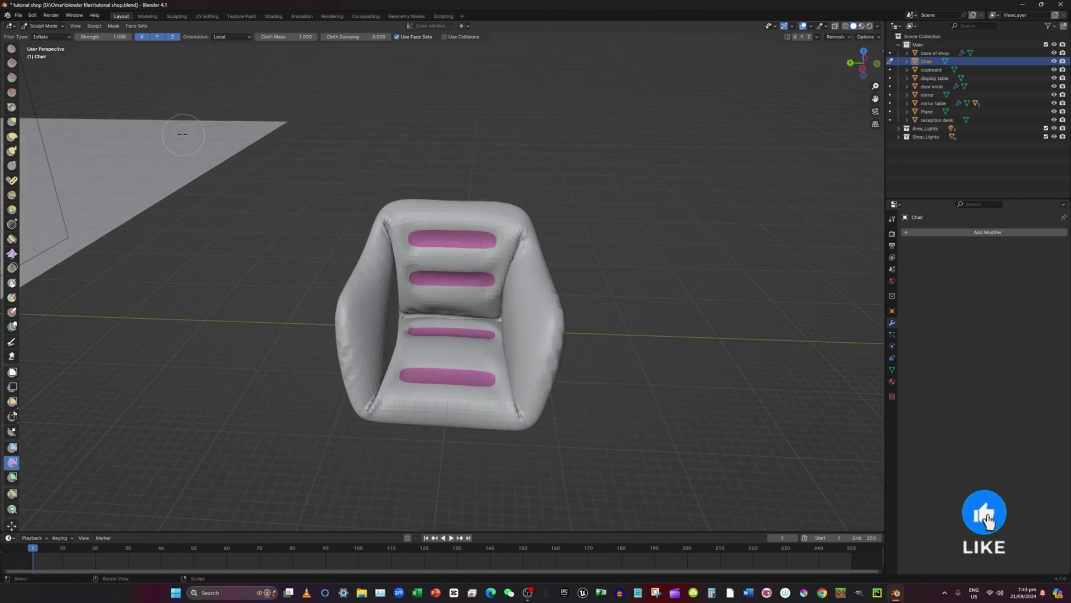
Step: Return to Object Mode and apply Shade Smooth to the Chair
{"action": "left_click", "coordinate": [45, 26]}
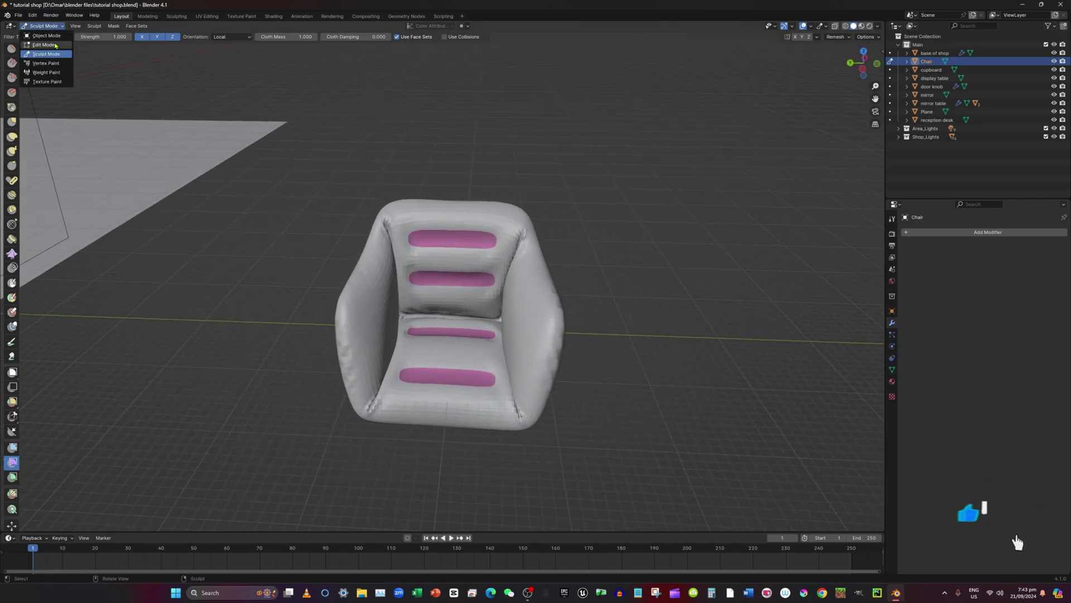
{"action": "left_click", "coordinate": [44, 35]}
{"action": "right_click", "coordinate": [448, 281]}
{"action": "left_click", "coordinate": [448, 281]}
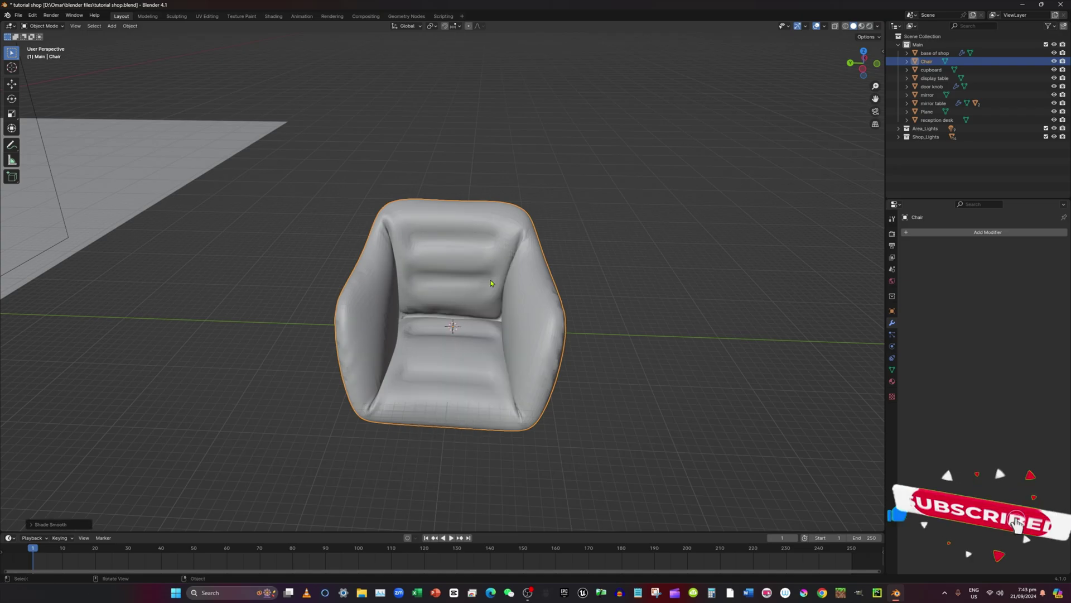
Step: Inspect the inflated chair's upholstery and corner creases up close, from a distance and from the underside
{"action": "middle_click_drag", "start_coordinate": [448, 281], "coordinate": [399, 281]}
{"action": "middle_click_drag", "start_coordinate": [558, 374], "coordinate": [287, 323], "text": "shift"}
{"action": "scroll", "coordinate": [374, 411], "scroll_direction": "up", "scroll_amount": 3}
{"action": "scroll", "coordinate": [374, 411], "scroll_direction": "up", "scroll_amount": 2}
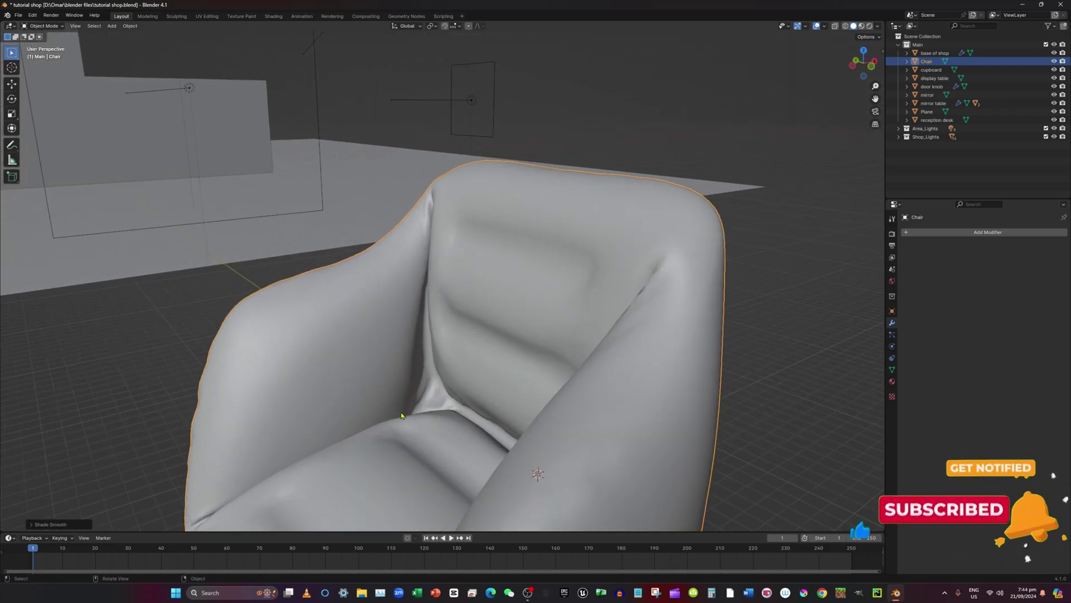
{"action": "scroll", "coordinate": [409, 402], "scroll_direction": "down", "scroll_amount": 5}
{"action": "scroll", "coordinate": [420, 395], "scroll_direction": "down", "scroll_amount": 10}
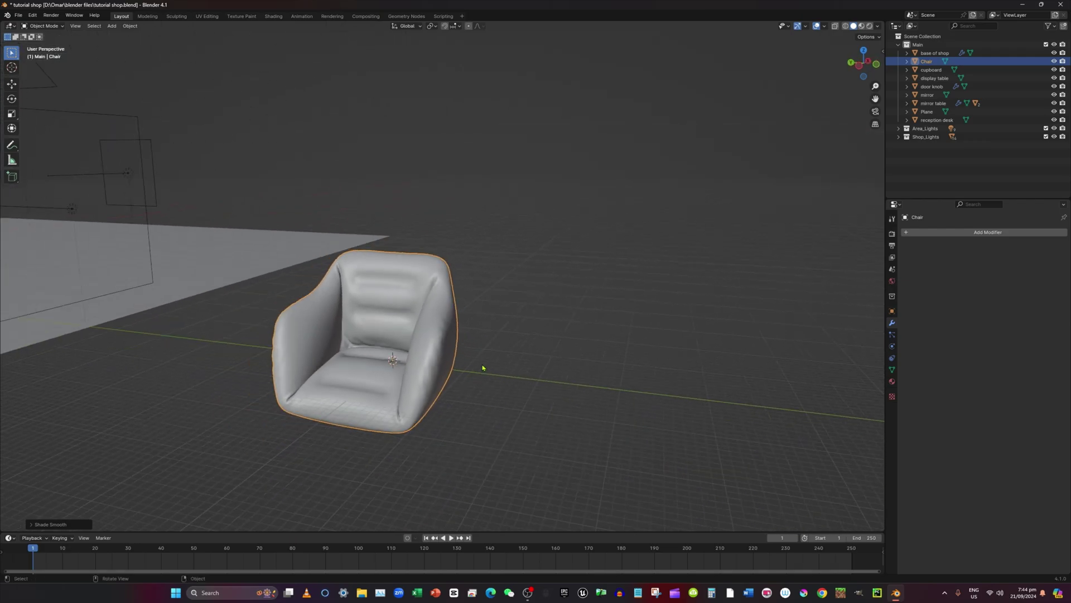
{"action": "scroll", "coordinate": [433, 354], "scroll_direction": "up", "scroll_amount": 8}
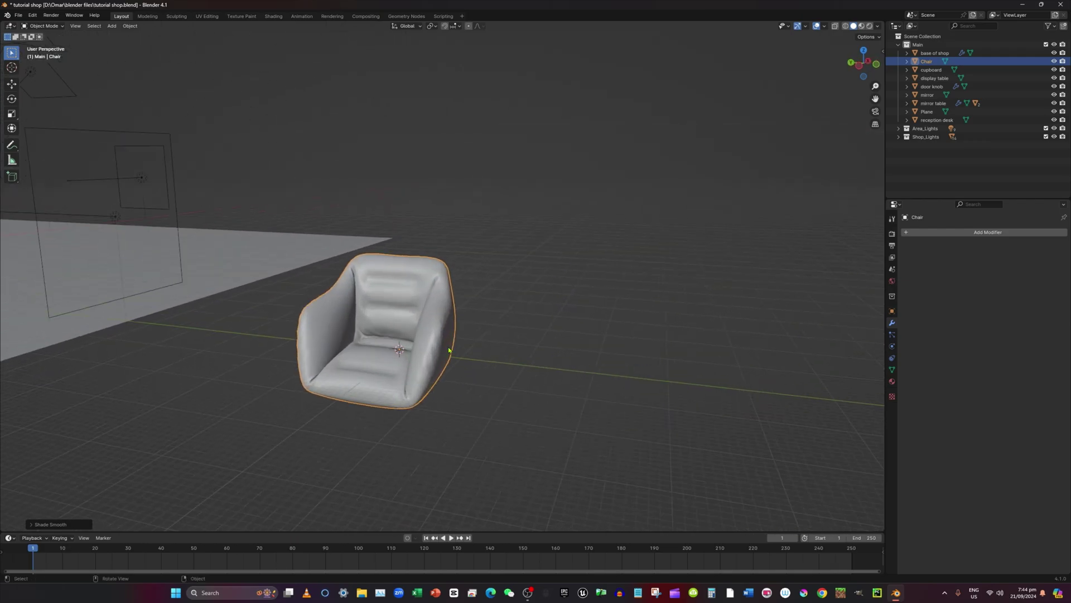
{"action": "middle_click_drag", "start_coordinate": [479, 363], "coordinate": [497, 218]}
Step: Add a mesh cylinder at the 3D cursor inside the chair for its base
{"action": "left_click", "coordinate": [111, 28]}
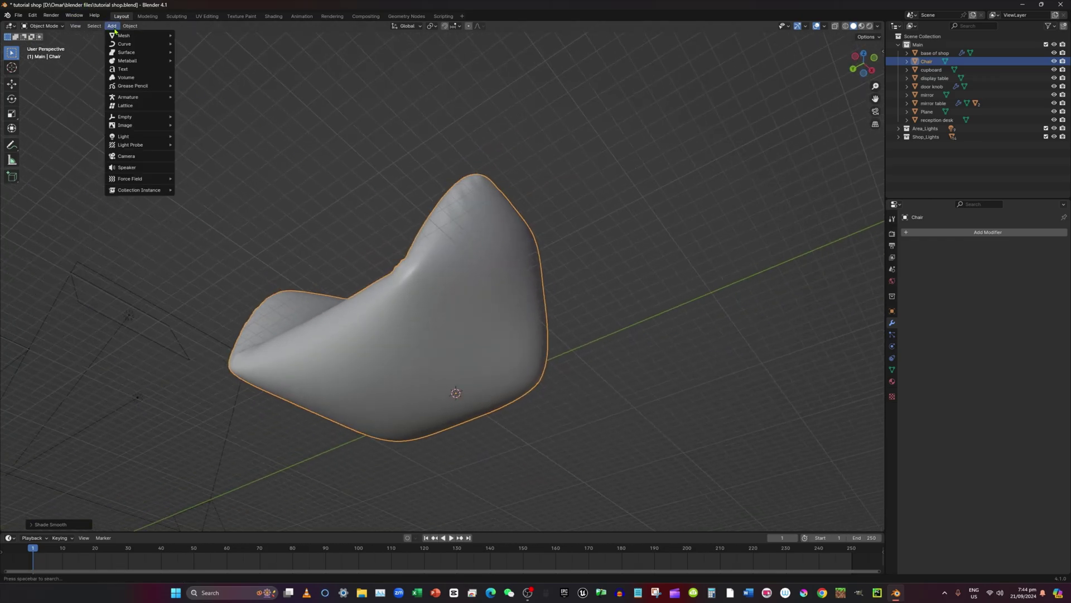
{"action": "mouse_move", "coordinate": [130, 35]}
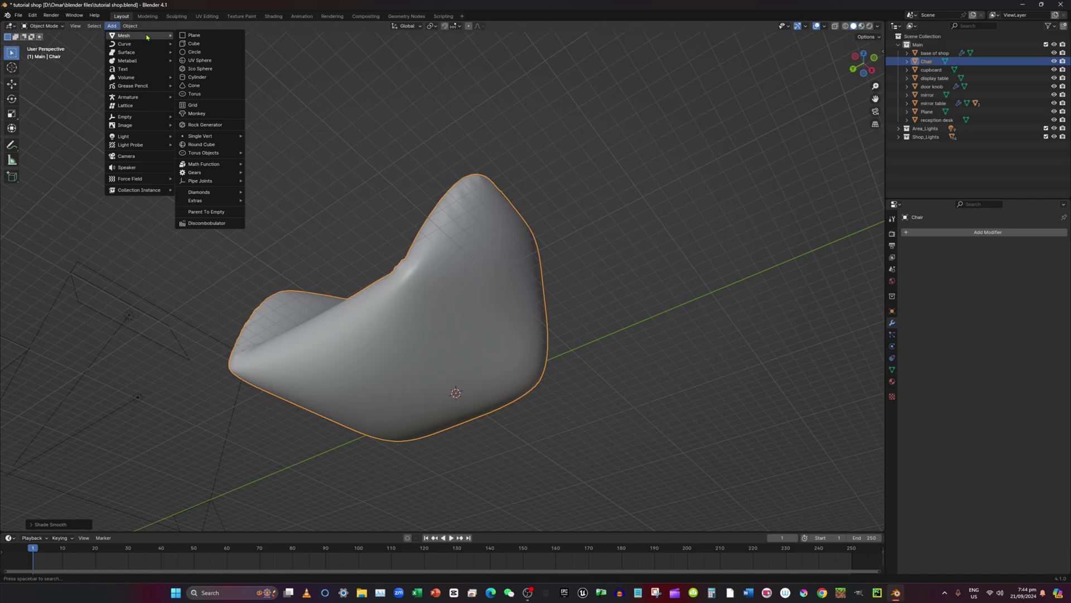
{"action": "left_click", "coordinate": [202, 78]}
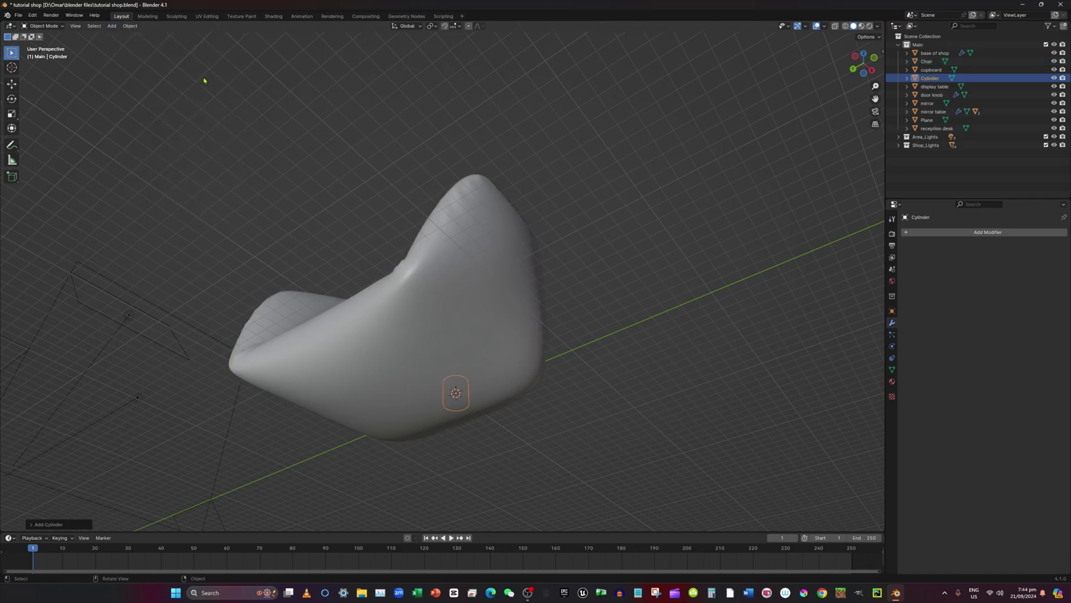
Step: Move the cylinder down along Z by about 5 m so it sits just below the chair
{"action": "middle_click_drag", "start_coordinate": [452, 373], "coordinate": [418, 411]}
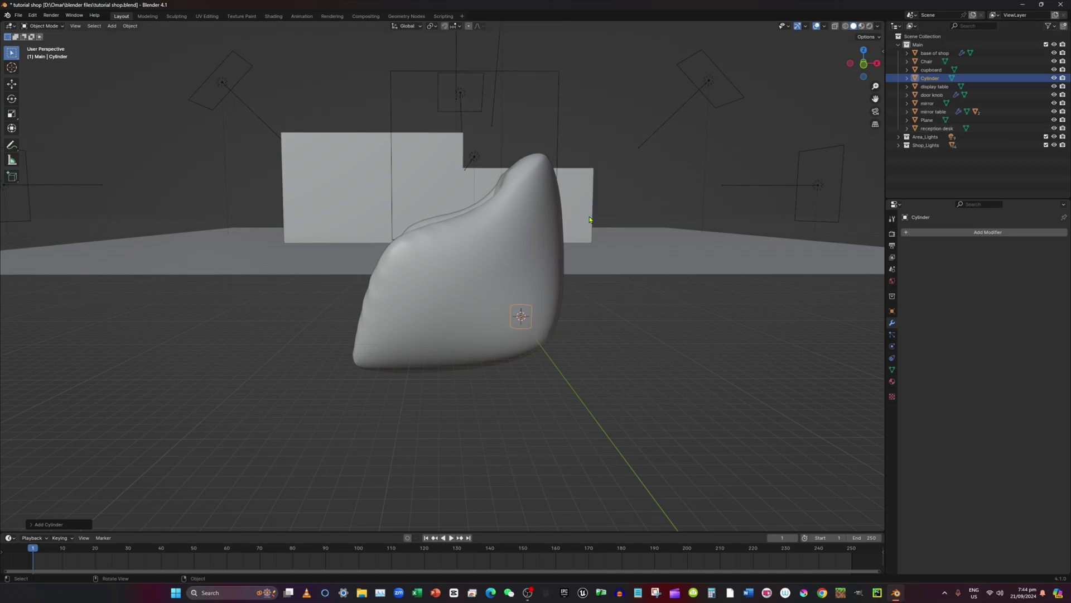
{"action": "middle_click_drag", "start_coordinate": [556, 332], "coordinate": [684, 228]}
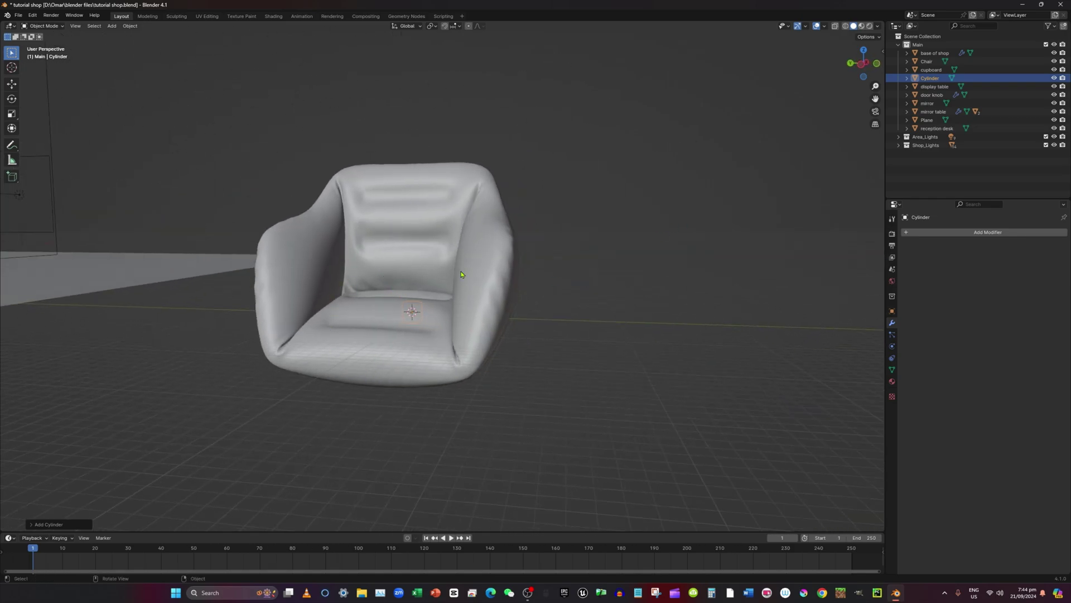
{"action": "middle_click_drag", "start_coordinate": [388, 346], "coordinate": [386, 212]}
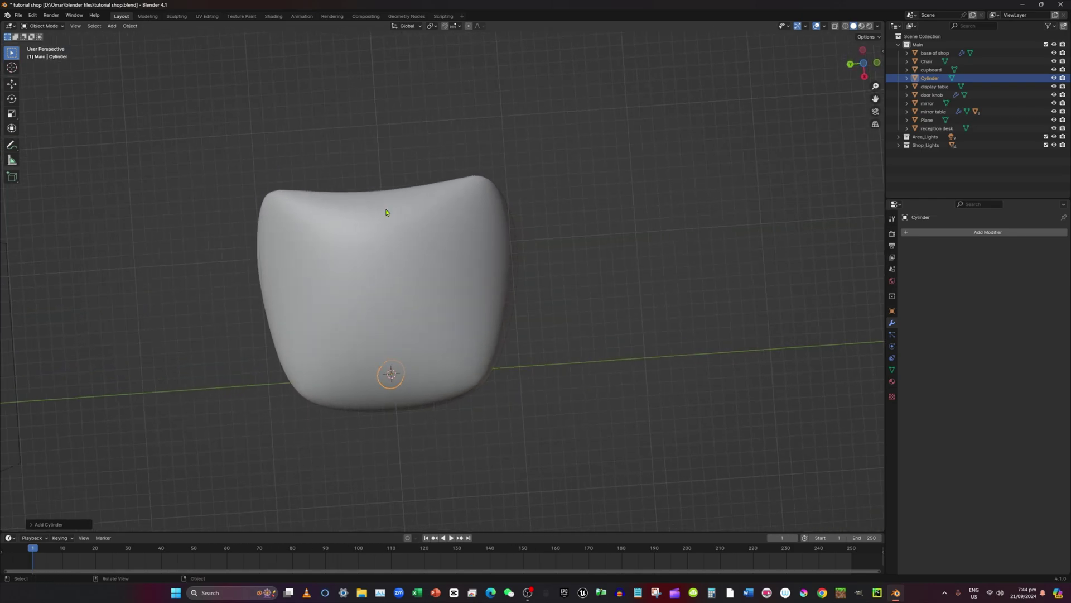
{"action": "middle_click_drag", "start_coordinate": [434, 309], "coordinate": [471, 434]}
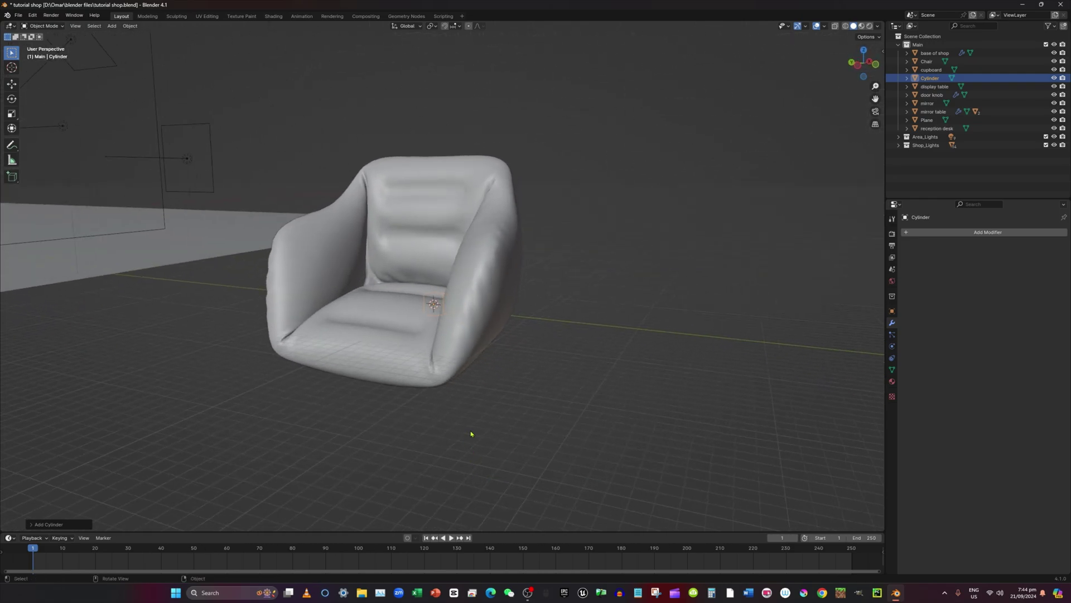
{"action": "left_click", "coordinate": [858, 72]}
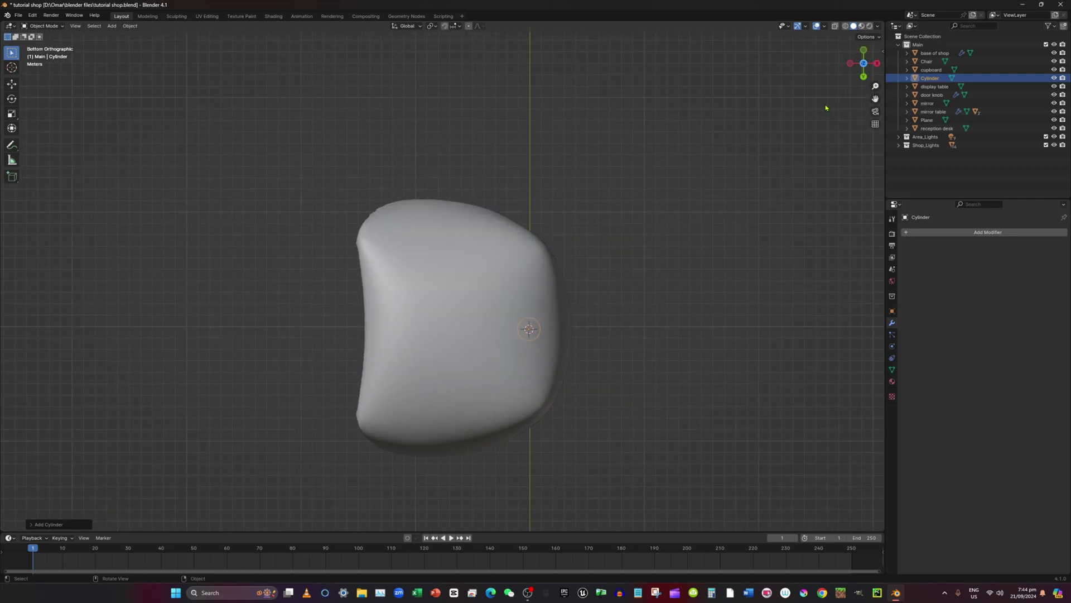
{"action": "middle_click_drag", "start_coordinate": [812, 121], "coordinate": [787, 256]}
{"action": "key", "text": "g"}
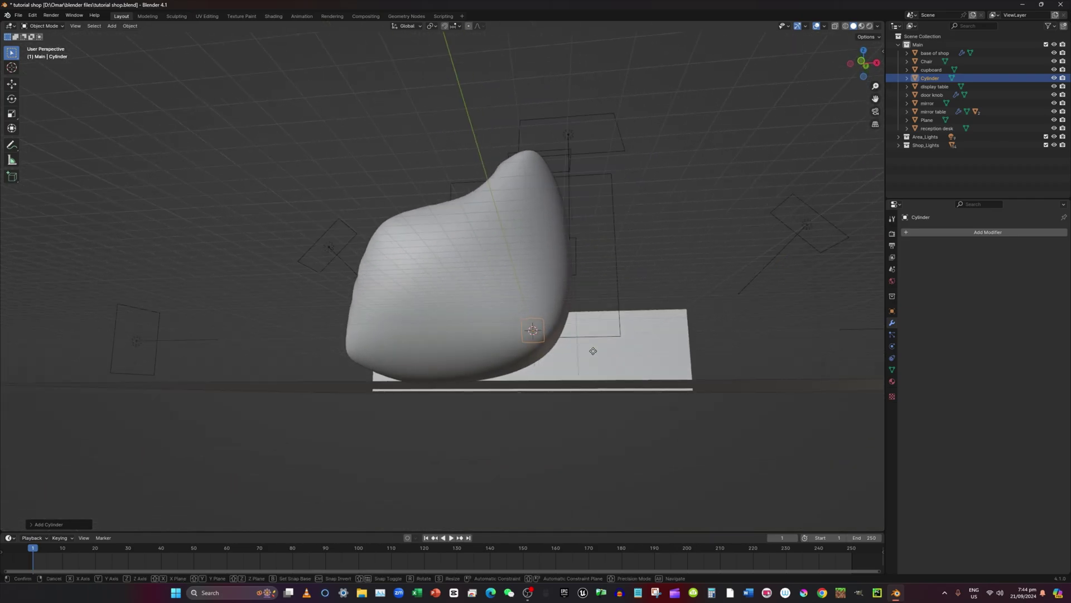
{"action": "key", "text": "z"}
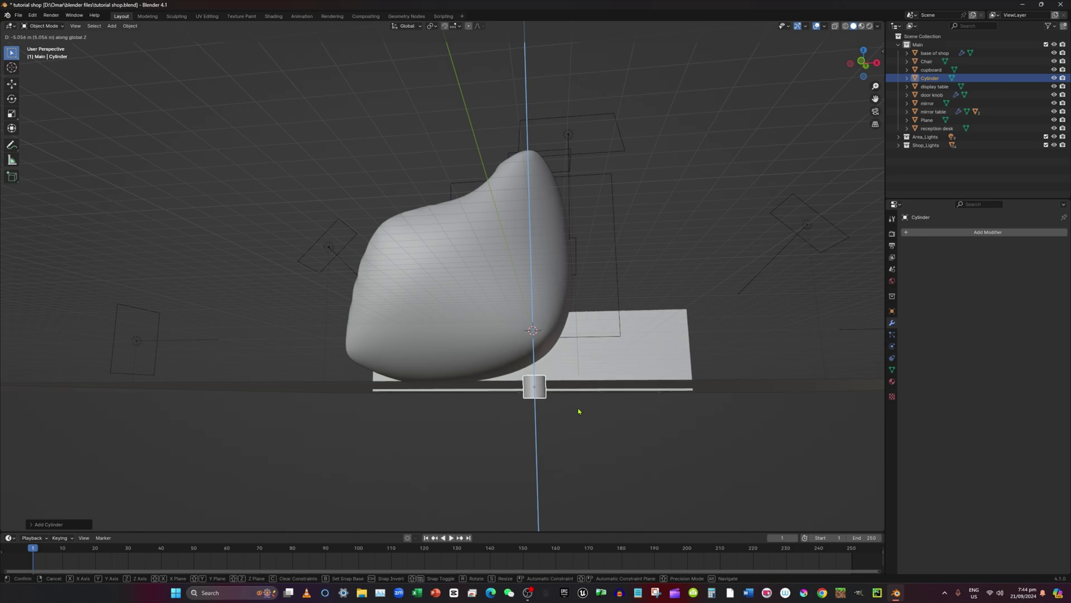
{"action": "left_click", "coordinate": [581, 412]}
Step: In front view, shift the cylinder along X from under the backrest to below the middle of the seat
{"action": "middle_click_drag", "start_coordinate": [581, 412], "coordinate": [622, 425]}
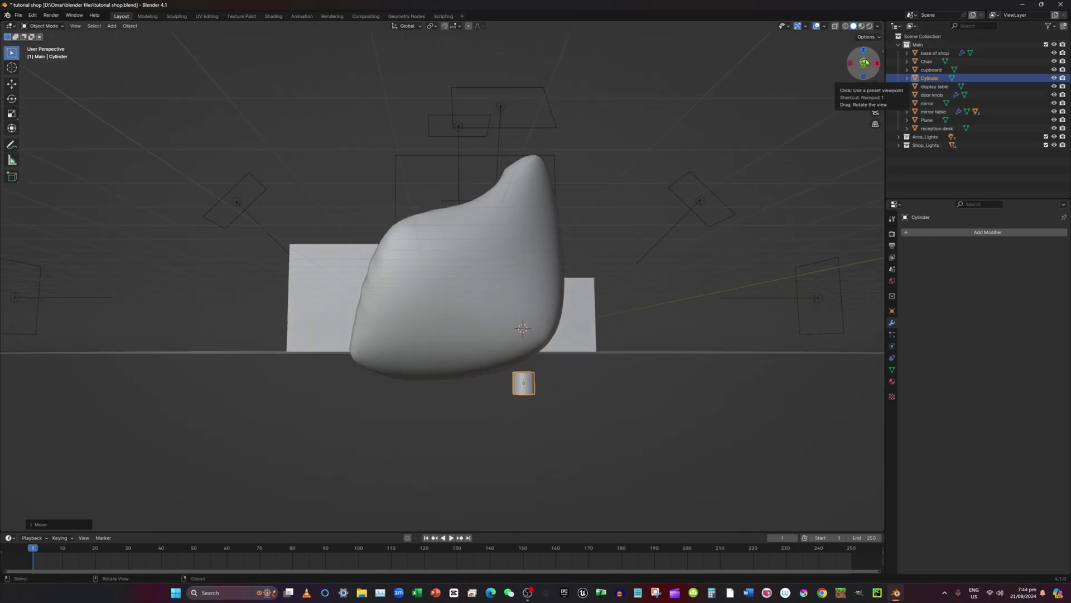
{"action": "scroll", "coordinate": [865, 62], "scroll_direction": "up", "scroll_amount": 1}
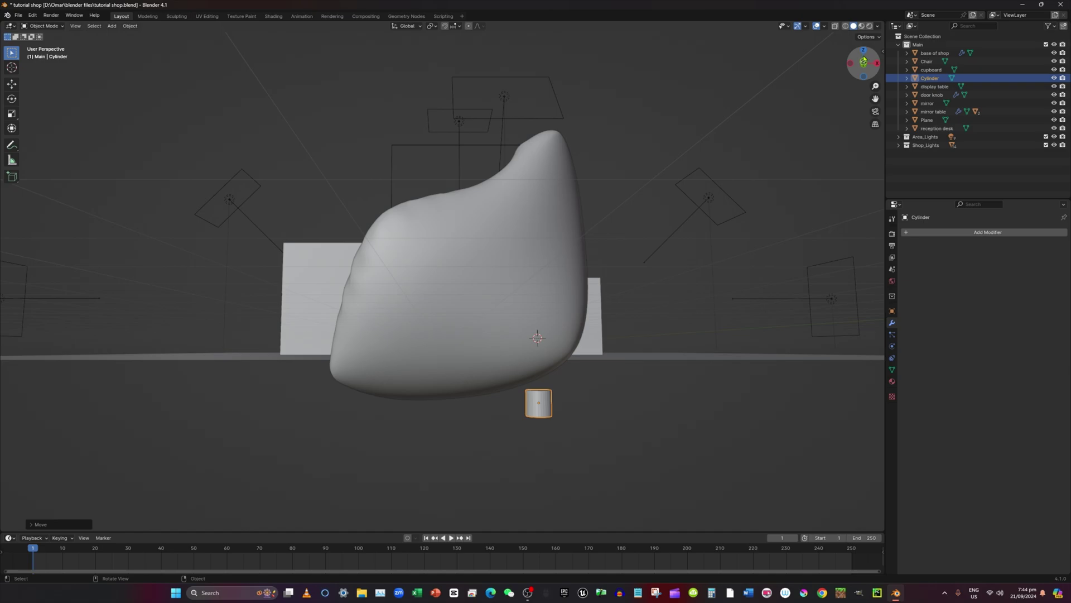
{"action": "left_click", "coordinate": [864, 61]}
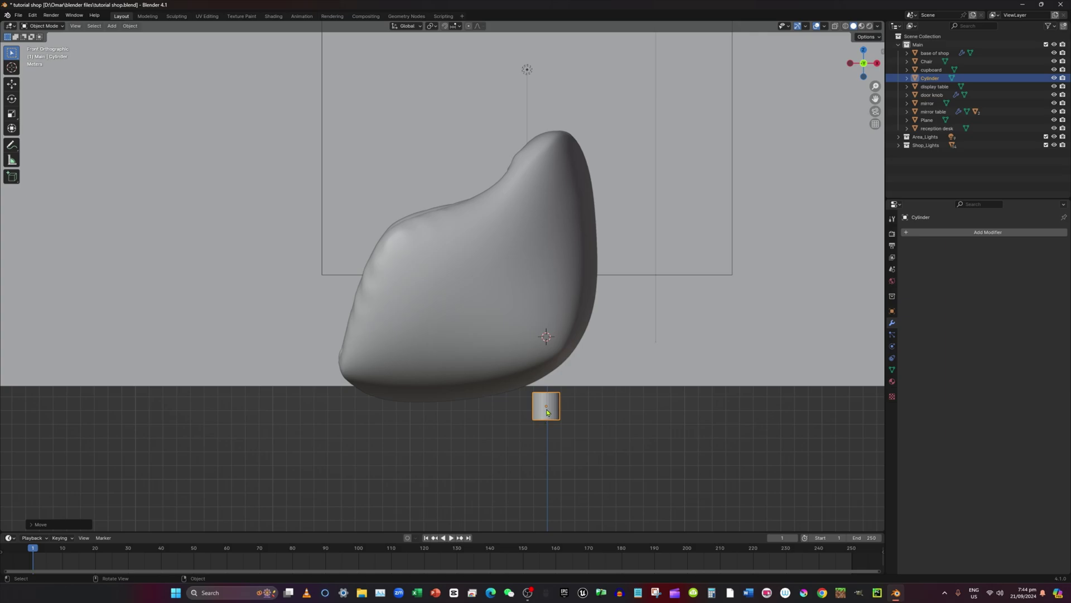
{"action": "key", "text": "g"}
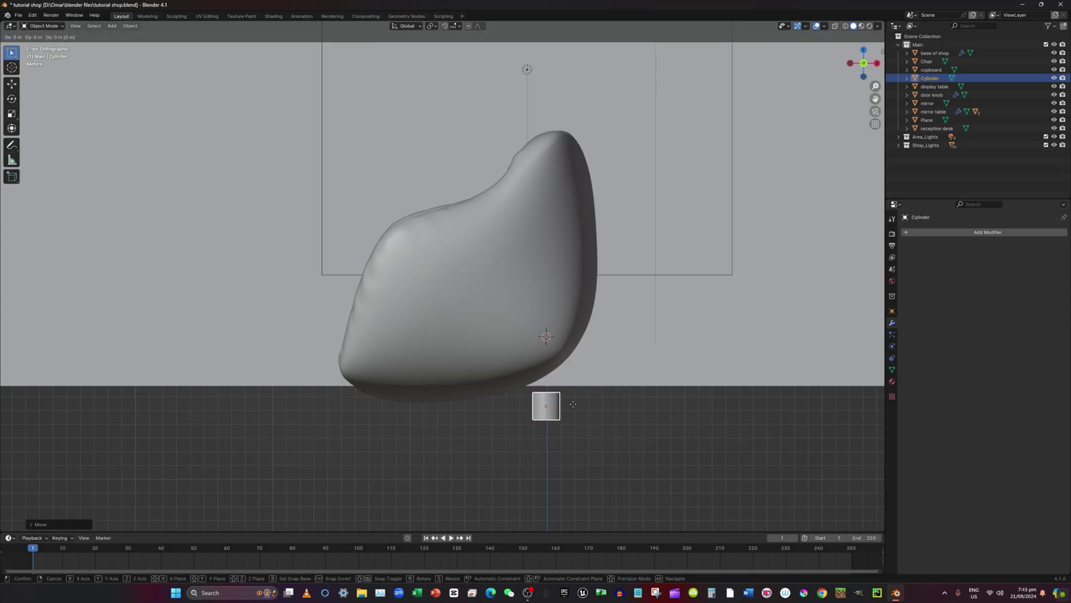
{"action": "key", "text": "x"}
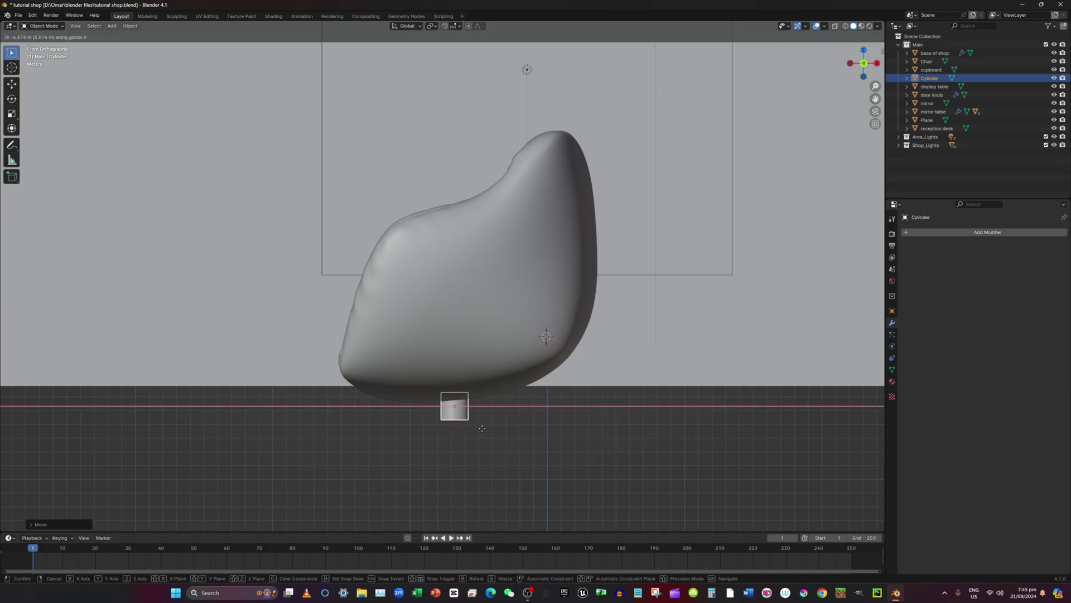
{"action": "left_click", "coordinate": [487, 427]}
Step: Flatten the cylinder along Z to about half its height and raise it slightly toward the seat's underside
{"action": "key", "text": "s"}
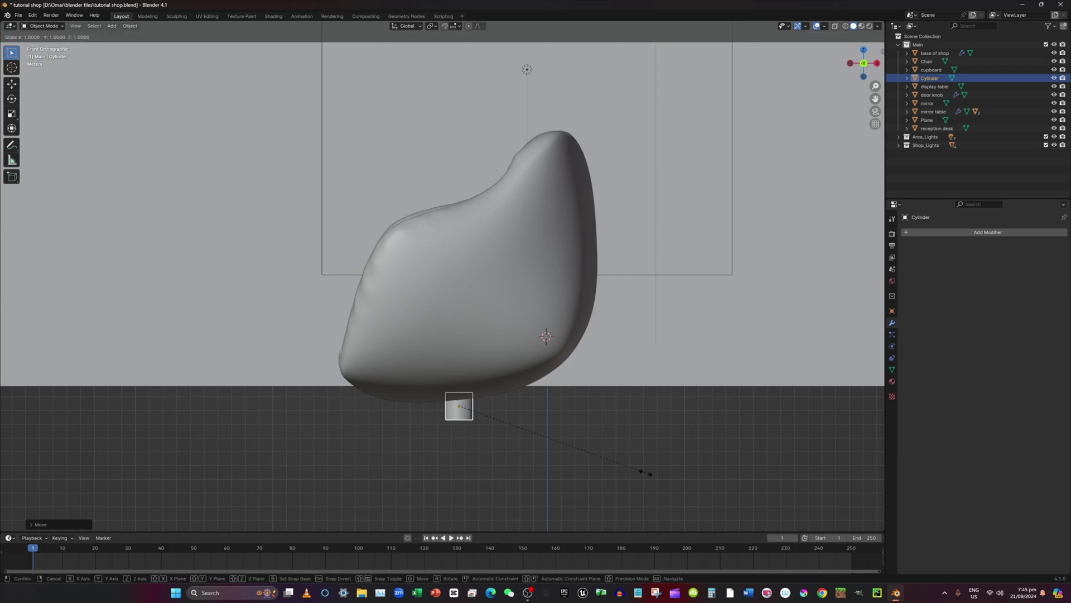
{"action": "key", "text": "z"}
{"action": "left_click", "coordinate": [555, 430]}
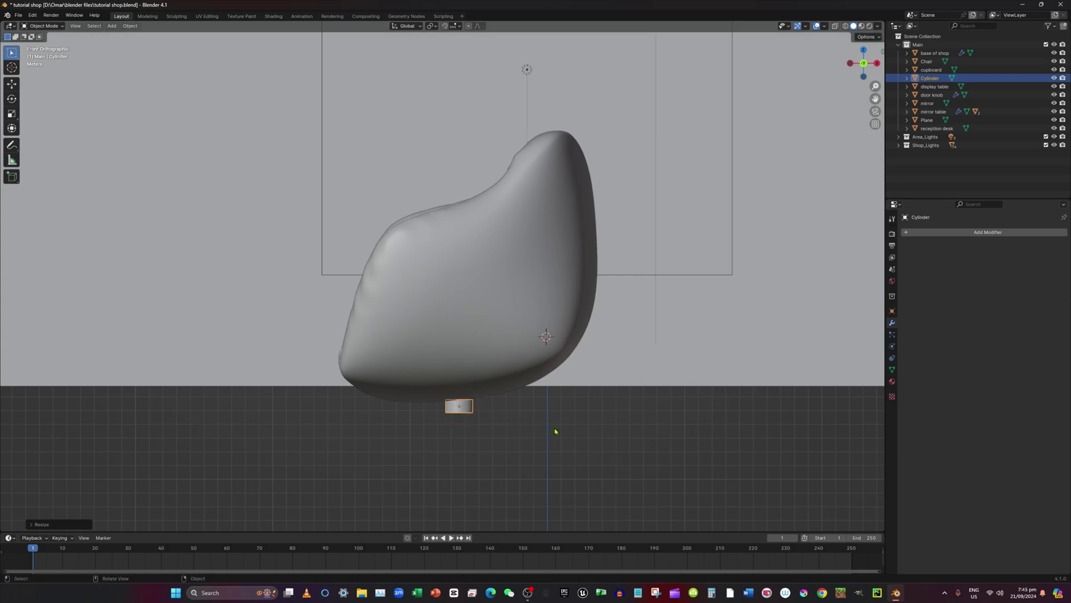
{"action": "key", "text": "g"}
{"action": "key", "text": "z"}
{"action": "left_click", "coordinate": [558, 428]}
Step: Scale the cylinder up uniformly to about four times its size and nudge it along X toward the backrest
{"action": "key", "text": "s"}
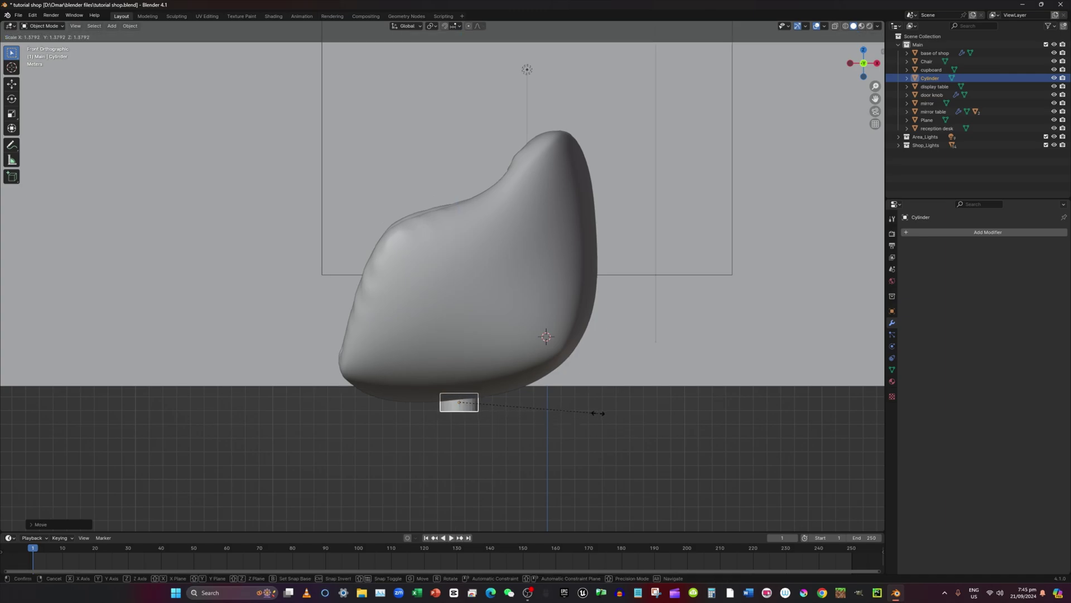
{"action": "left_click", "coordinate": [857, 405]}
{"action": "key", "text": "g"}
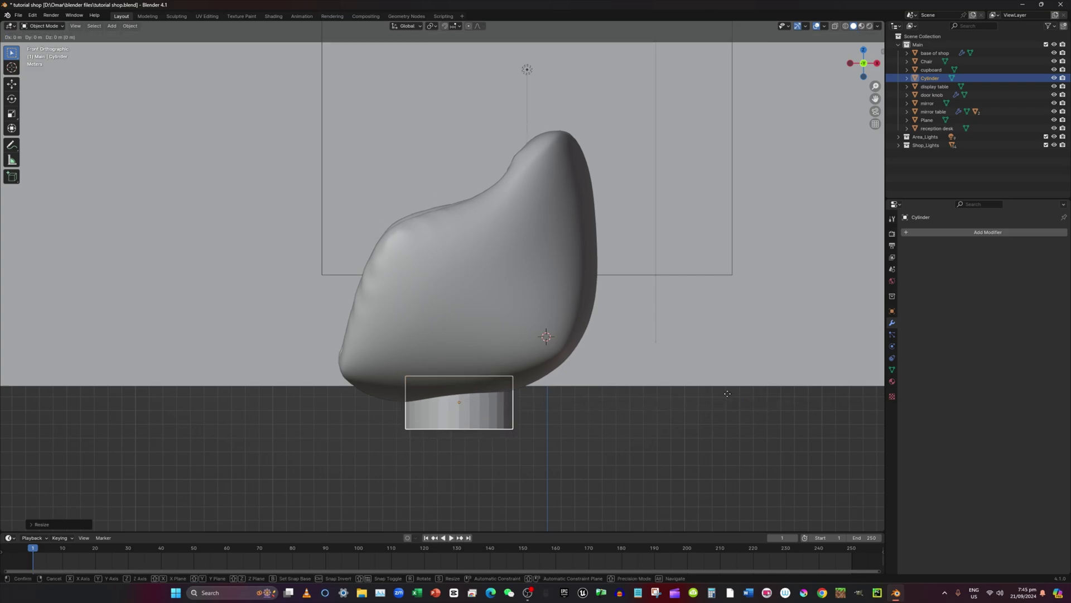
{"action": "key", "text": "x"}
{"action": "left_click", "coordinate": [749, 411]}
Step: Flatten the enlarged cylinder along Z to about a third of its height, forming a thin disc under the seat
{"action": "key", "text": "s"}
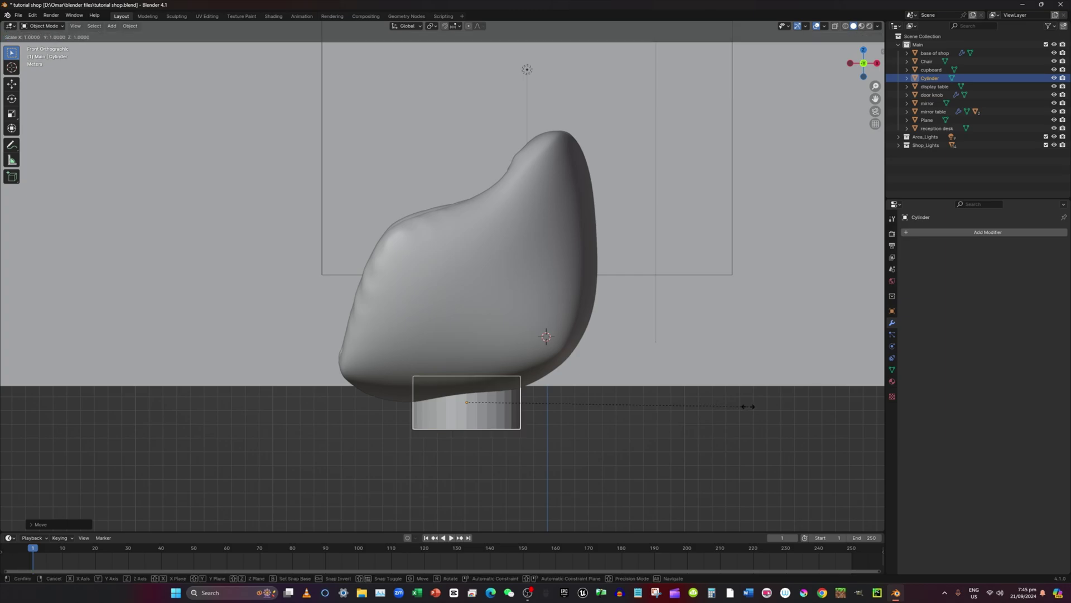
{"action": "key", "text": "z"}
{"action": "left_click", "coordinate": [561, 392]}
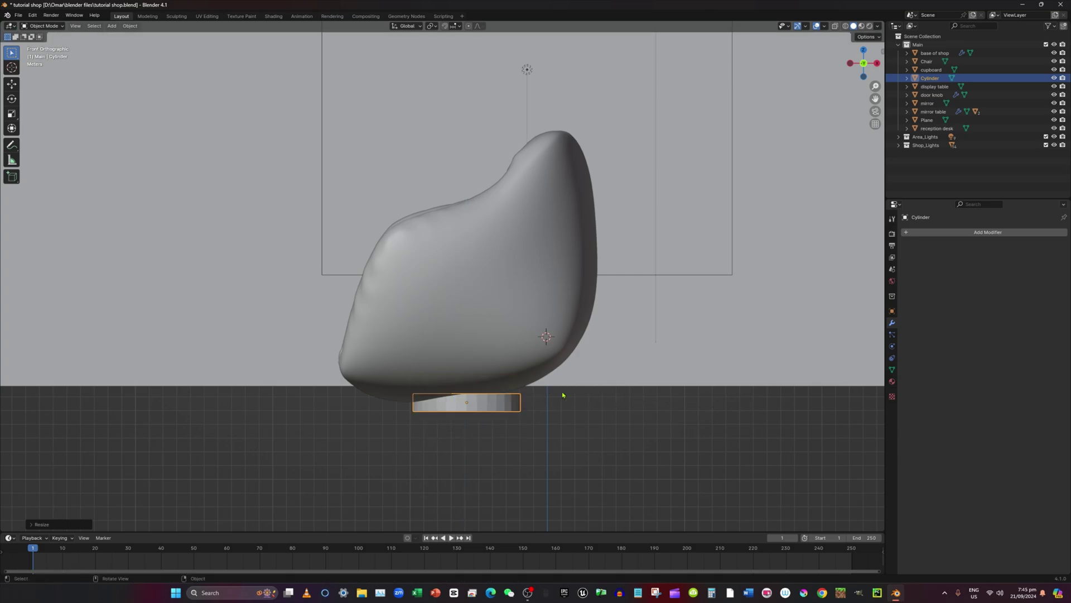
Step: Raise the disc slightly along Z so it sits closer against the seat's underside
{"action": "key", "text": "g"}
{"action": "key", "text": "z"}
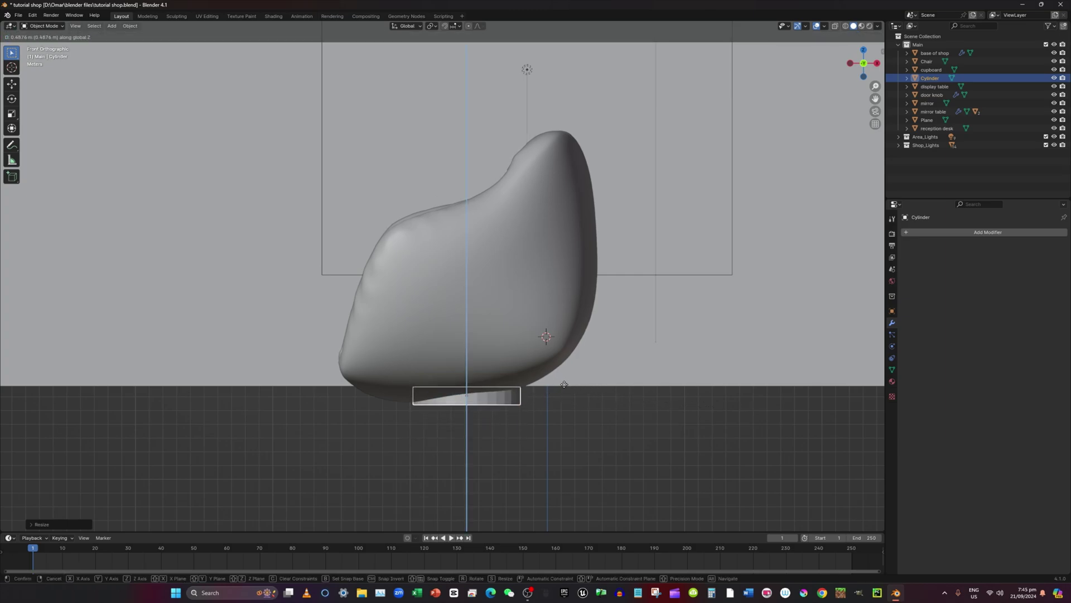
{"action": "left_click", "coordinate": [565, 388]}
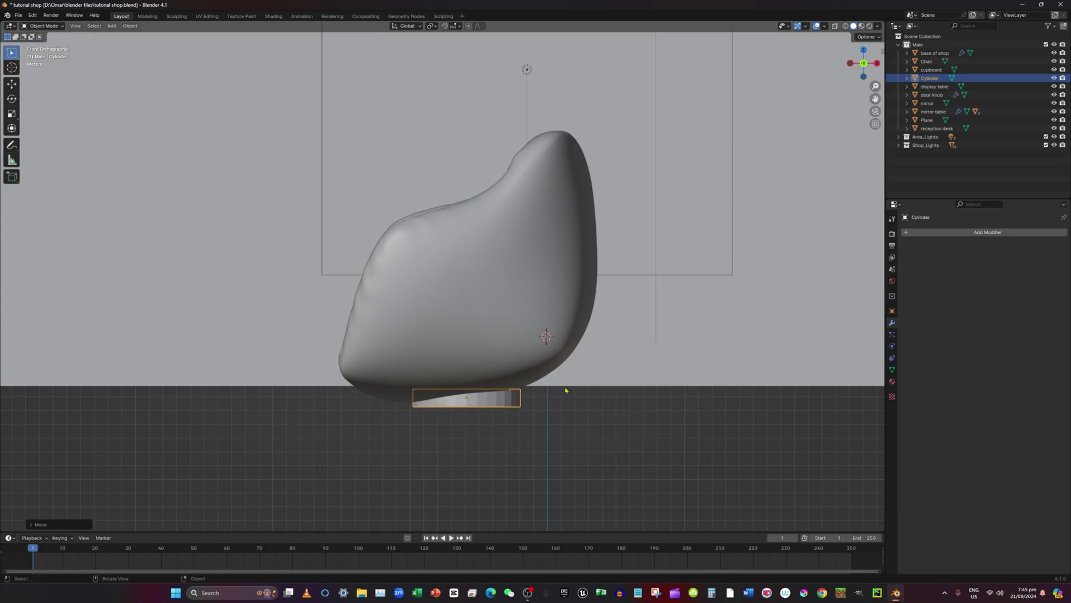
Step: Thin the disc along Z to about three quarters of its height and nudge it along Z
{"action": "middle_click_drag", "start_coordinate": [565, 390], "coordinate": [570, 393]}
{"action": "middle_click_drag", "start_coordinate": [638, 378], "coordinate": [761, 392]}
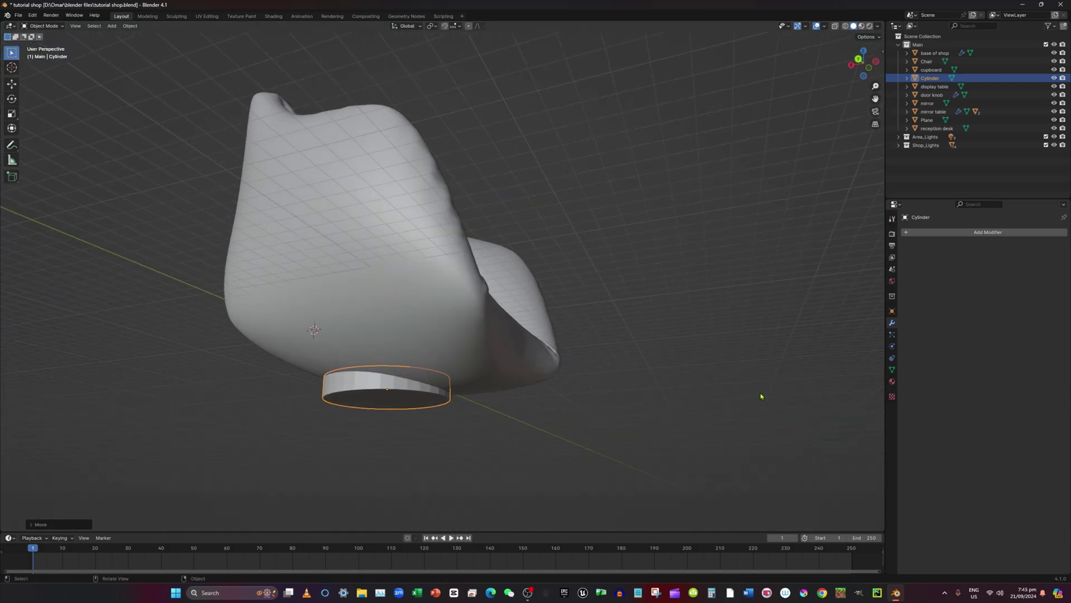
{"action": "key", "text": "s"}
{"action": "key", "text": "z"}
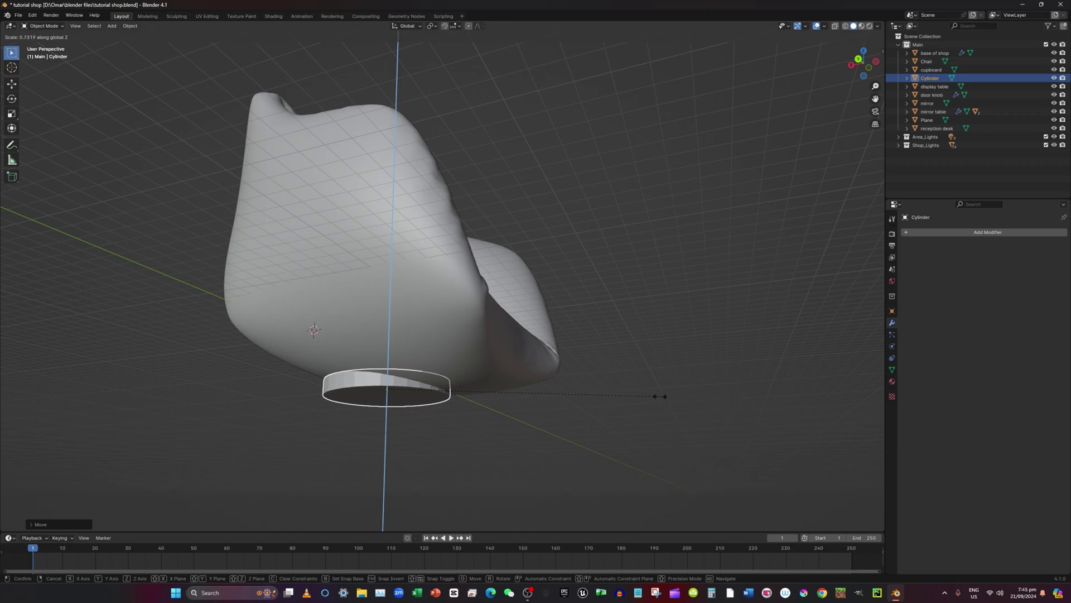
{"action": "left_click", "coordinate": [654, 397]}
{"action": "key", "text": "g"}
{"action": "key", "text": "z"}
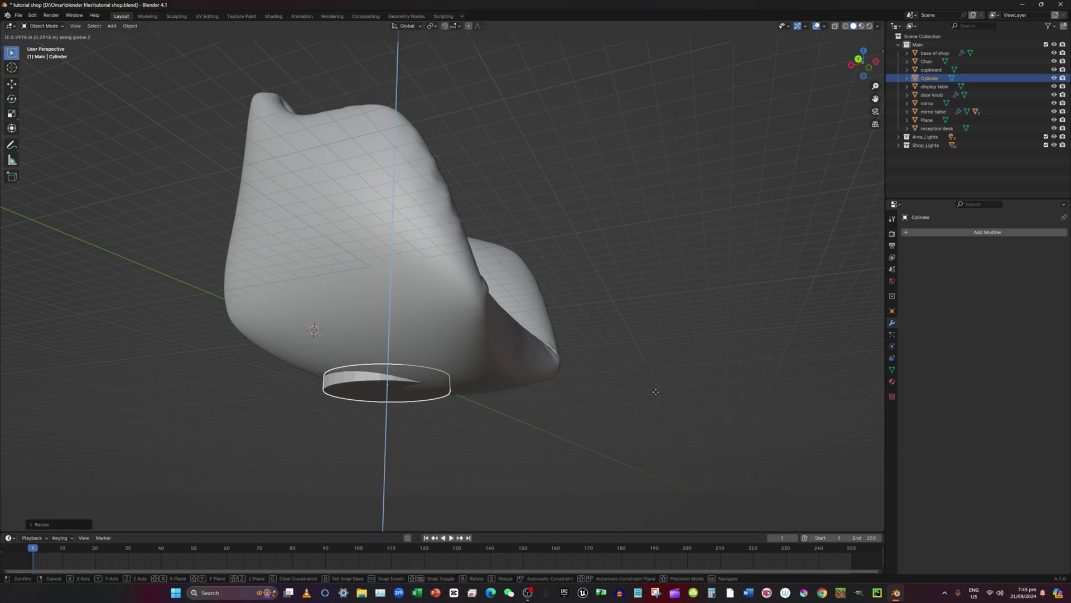
{"action": "left_click", "coordinate": [652, 396]}
{"action": "middle_click_drag", "start_coordinate": [653, 397], "coordinate": [675, 398]}
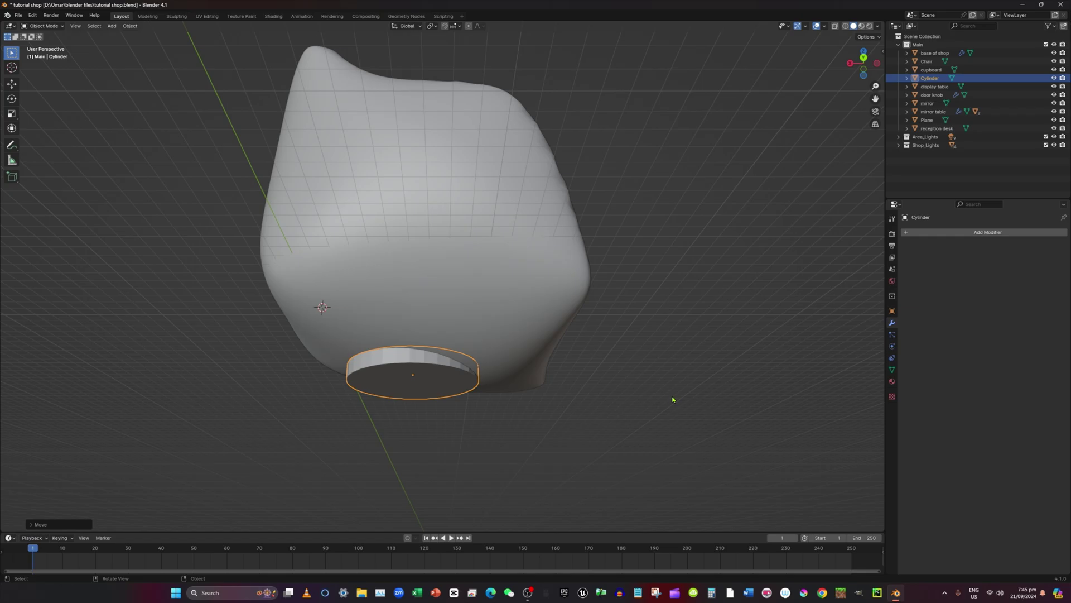
Step: Fine-tune the disc's height along Z, lowering it by about 0.6 m so its whole underside clears the seat
{"action": "key", "text": "g"}
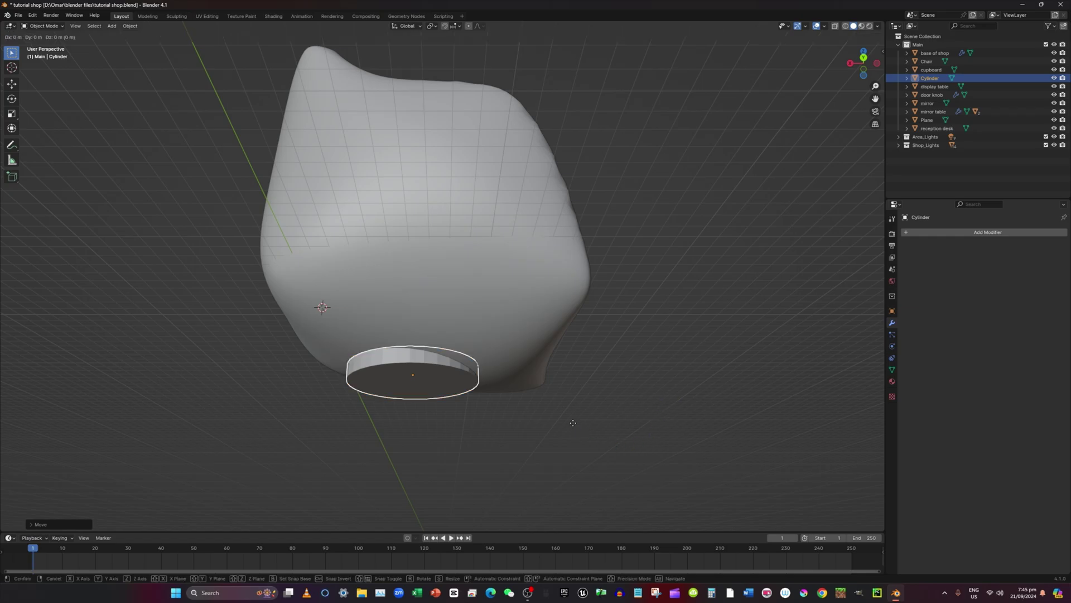
{"action": "right_click", "coordinate": [573, 423]}
{"action": "middle_click_drag", "start_coordinate": [574, 431], "coordinate": [586, 480]}
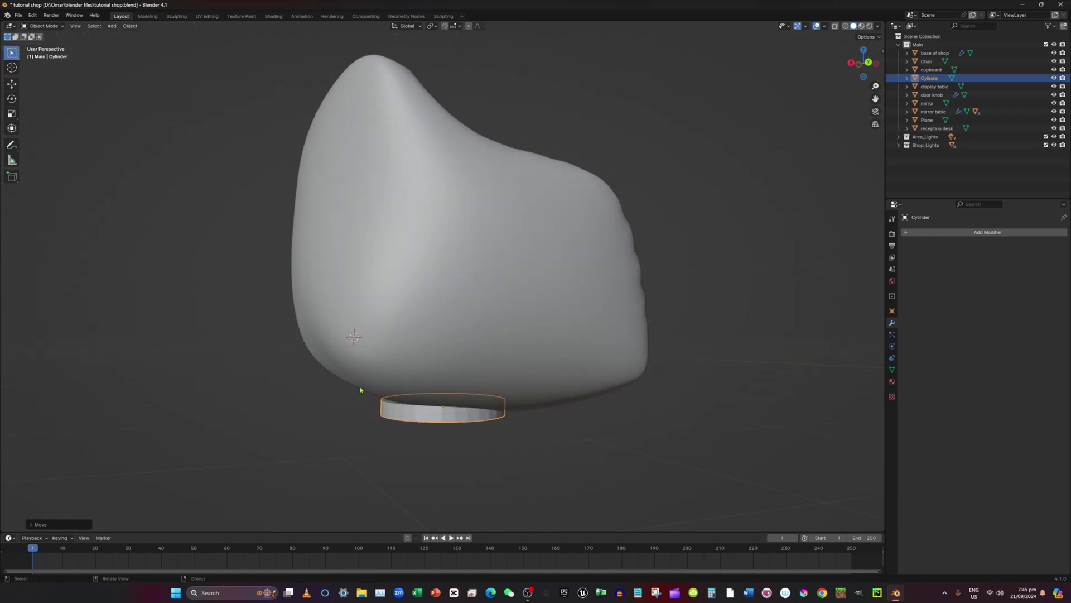
{"action": "key", "text": "g"}
{"action": "key", "text": "z"}
{"action": "left_click", "coordinate": [435, 414]}
{"action": "middle_click_drag", "start_coordinate": [435, 414], "coordinate": [415, 384]}
{"action": "key", "text": "g"}
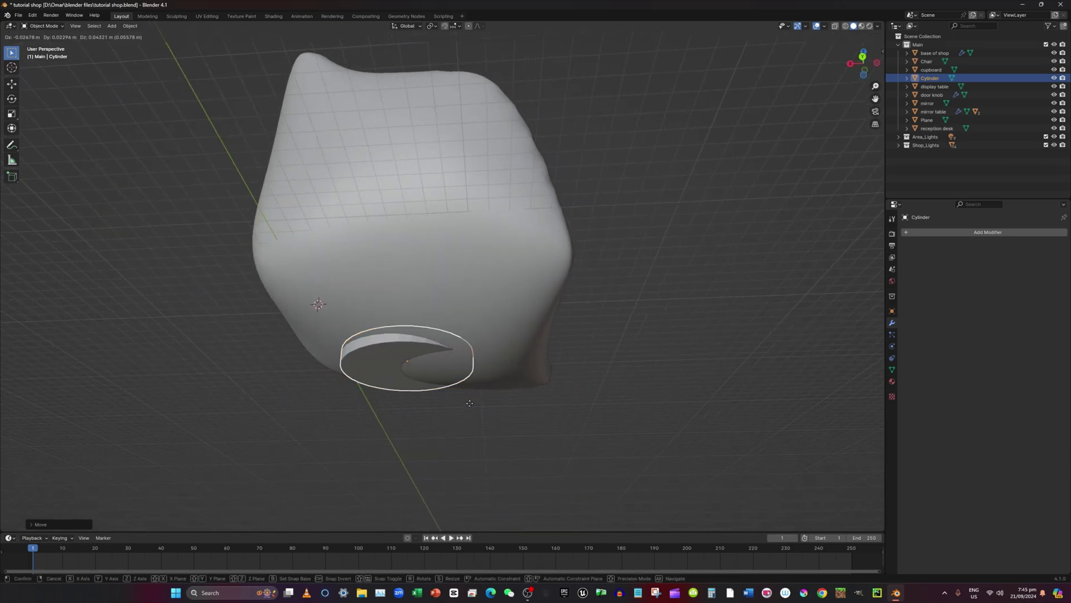
{"action": "key", "text": "z"}
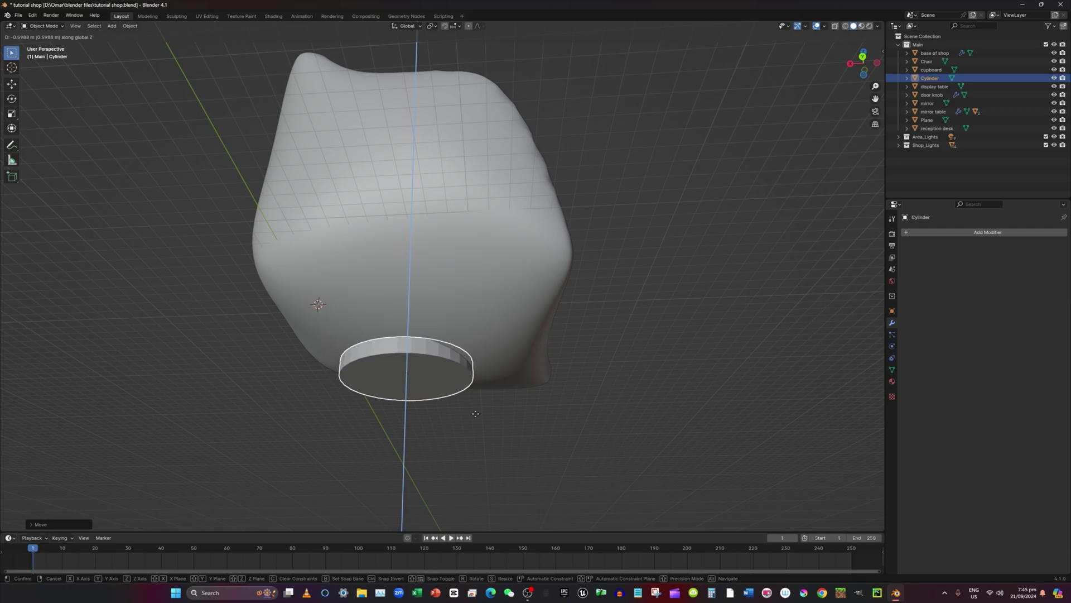
{"action": "left_click", "coordinate": [474, 414]}
{"action": "scroll", "coordinate": [474, 414], "scroll_direction": "up", "scroll_amount": 1}
{"action": "middle_click_drag", "start_coordinate": [474, 414], "coordinate": [527, 432]}
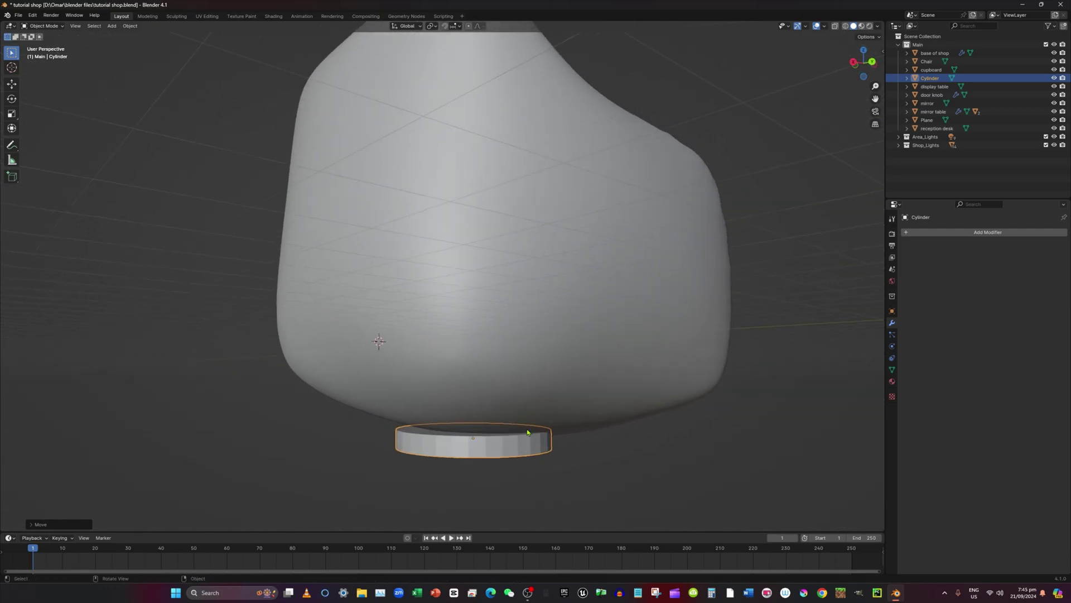
Step: In Edit Mode, select the disc's upper rim edges and raise them along Z into the seat's underside
{"action": "left_click", "coordinate": [39, 26]}
{"action": "left_click", "coordinate": [42, 46]}
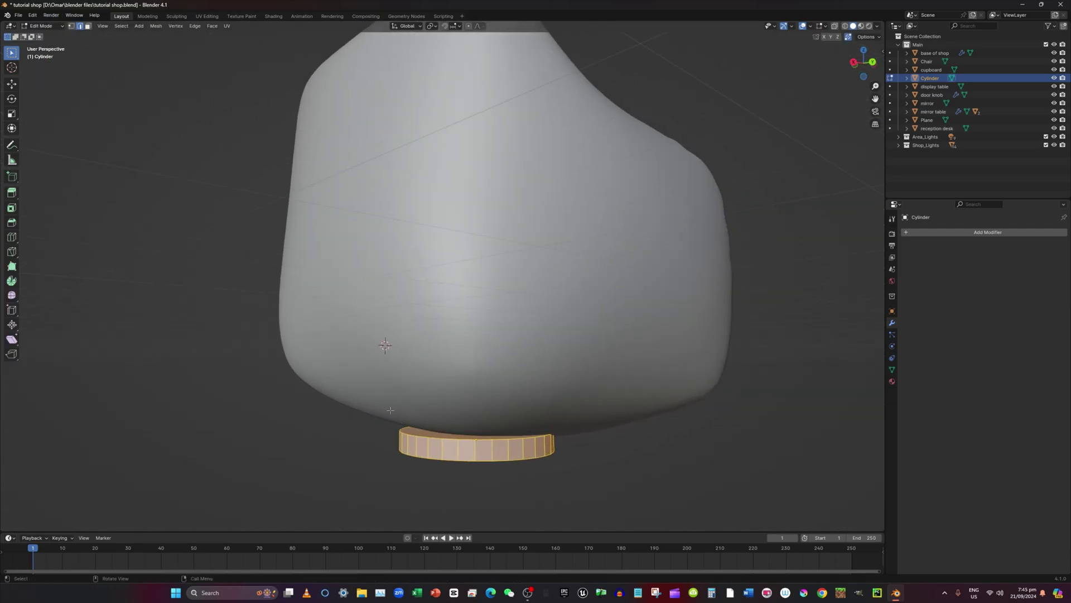
{"action": "middle_click_drag", "start_coordinate": [385, 345], "coordinate": [524, 364]}
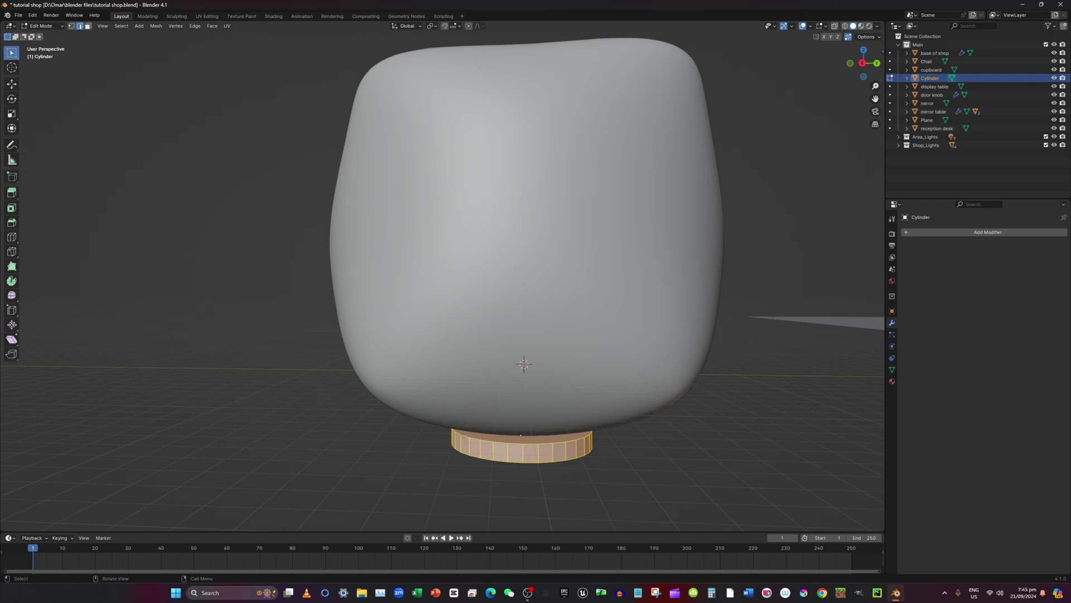
{"action": "key", "text": "b"}
{"action": "left_click_drag", "start_coordinate": [463, 436], "coordinate": [562, 451]}
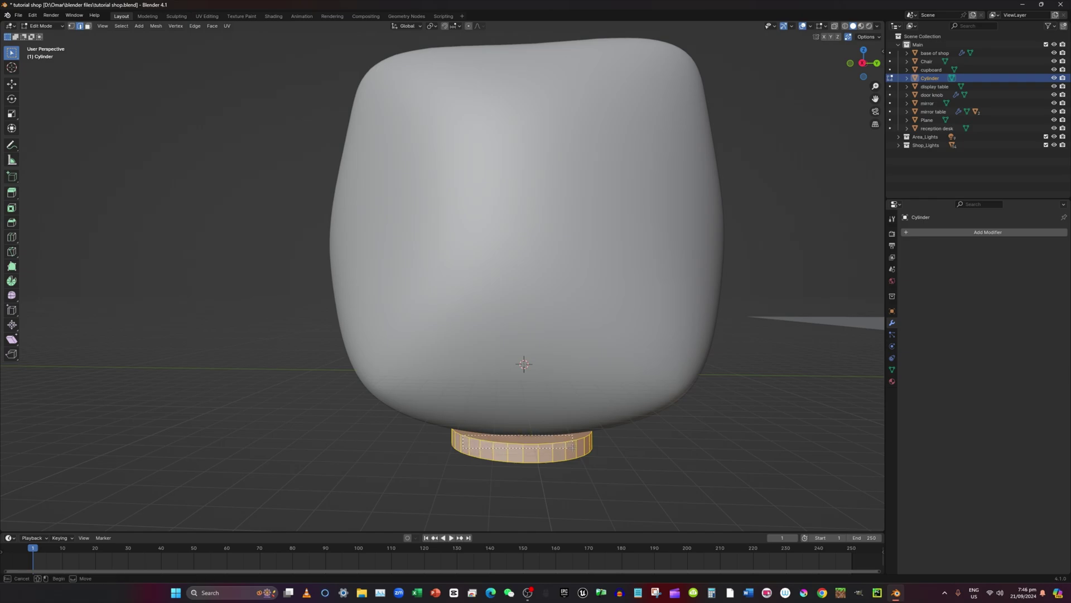
{"action": "left_click_drag", "start_coordinate": [571, 446], "coordinate": [572, 446]}
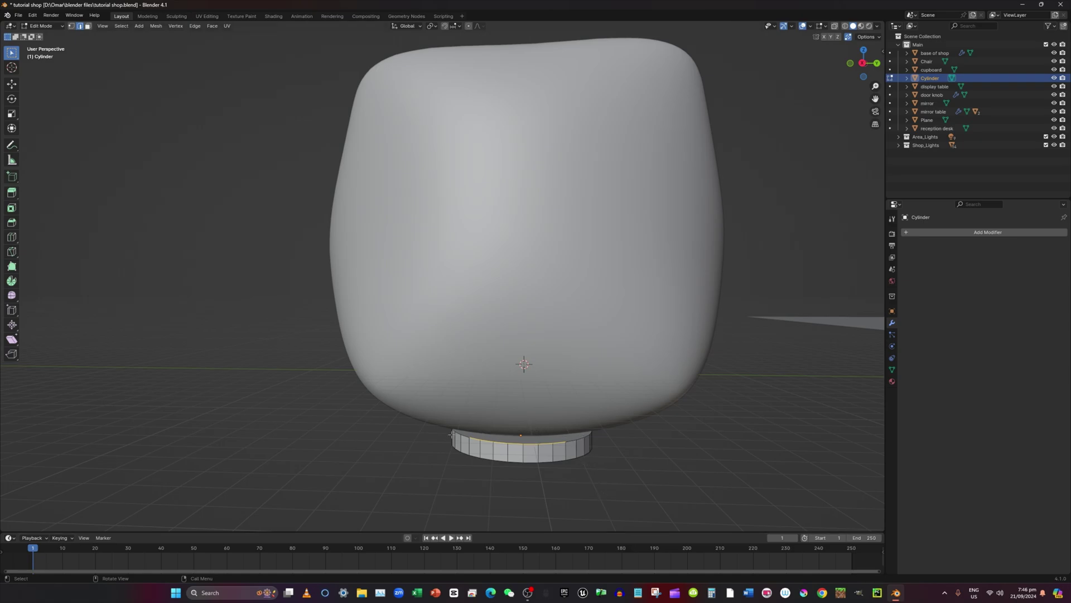
{"action": "key", "text": "b"}
{"action": "left_click_drag", "start_coordinate": [455, 430], "coordinate": [590, 445]}
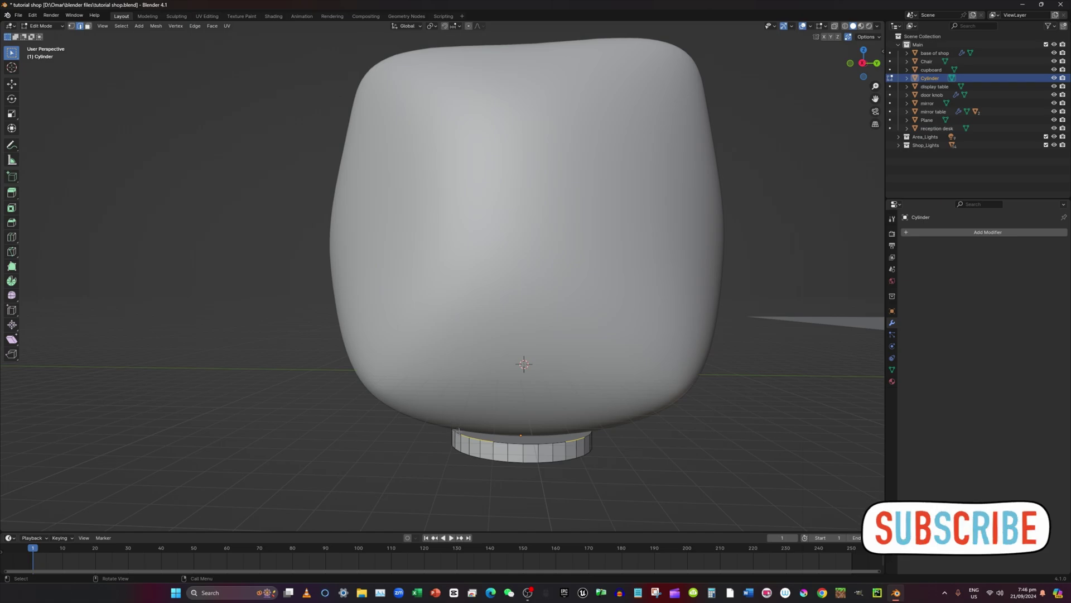
{"action": "left_click_drag", "start_coordinate": [456, 430], "coordinate": [590, 445]}
{"action": "middle_click_drag", "start_coordinate": [590, 445], "coordinate": [486, 427]}
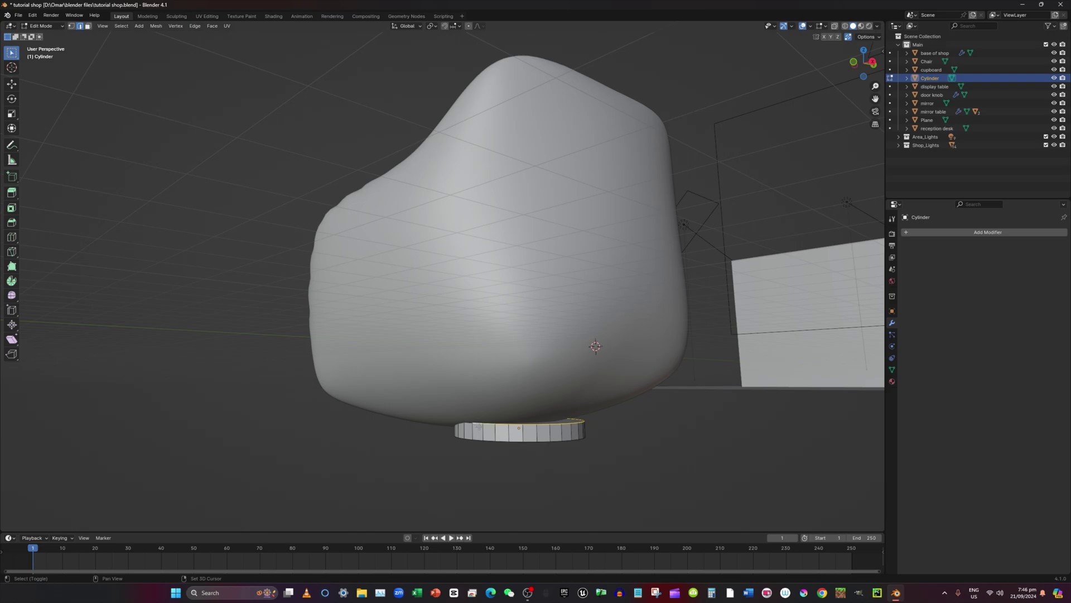
{"action": "mouse_move", "coordinate": [478, 427]}
{"action": "middle_mouse_down"}
{"action": "mouse_move", "coordinate": [493, 437]}
{"action": "mouse_move", "coordinate": [517, 415]}
{"action": "mouse_move", "coordinate": [403, 406]}
{"action": "middle_mouse_up"}
{"action": "key", "text": "g"}
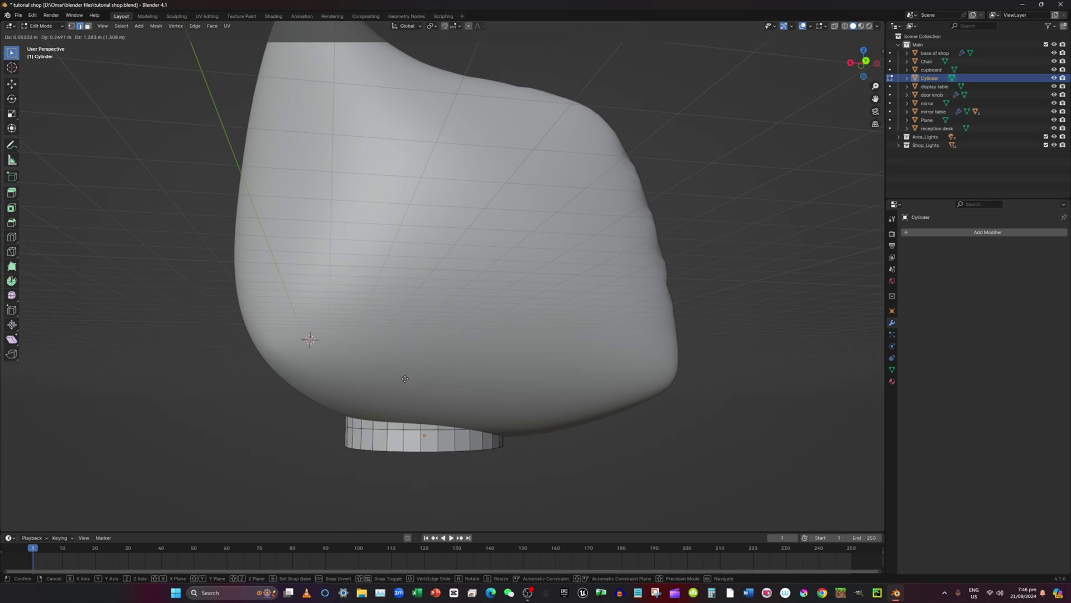
{"action": "key", "text": "z"}
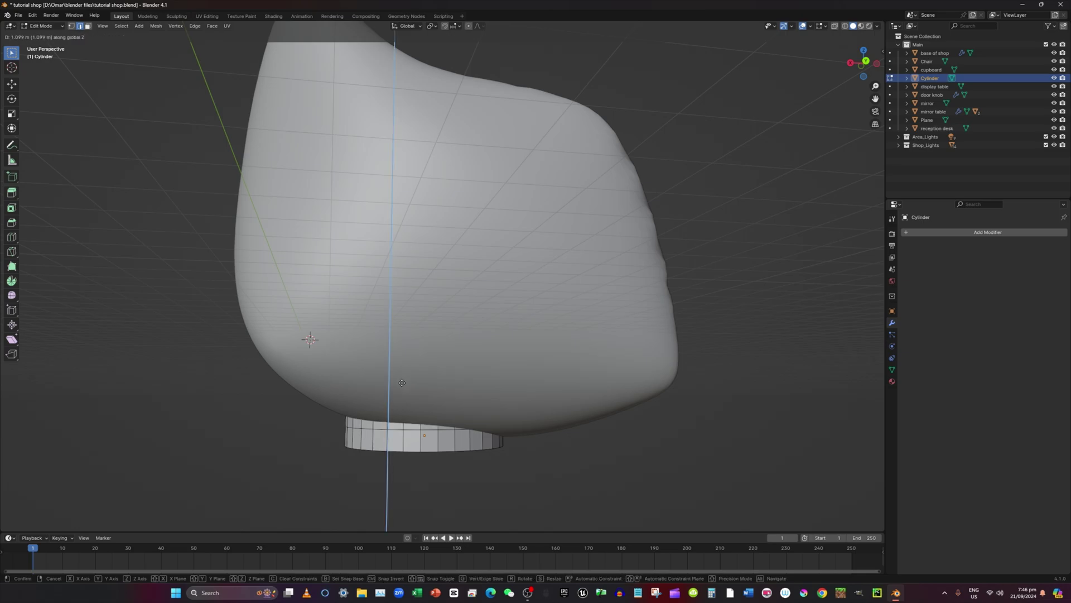
{"action": "left_click", "coordinate": [404, 392]}
Step: Select the disc's bottom face and inset it by about 0.4 m
{"action": "middle_click_drag", "start_coordinate": [404, 392], "coordinate": [536, 453]}
{"action": "scroll", "coordinate": [536, 456], "scroll_direction": "down", "scroll_amount": 2}
{"action": "left_click", "coordinate": [47, 27]}
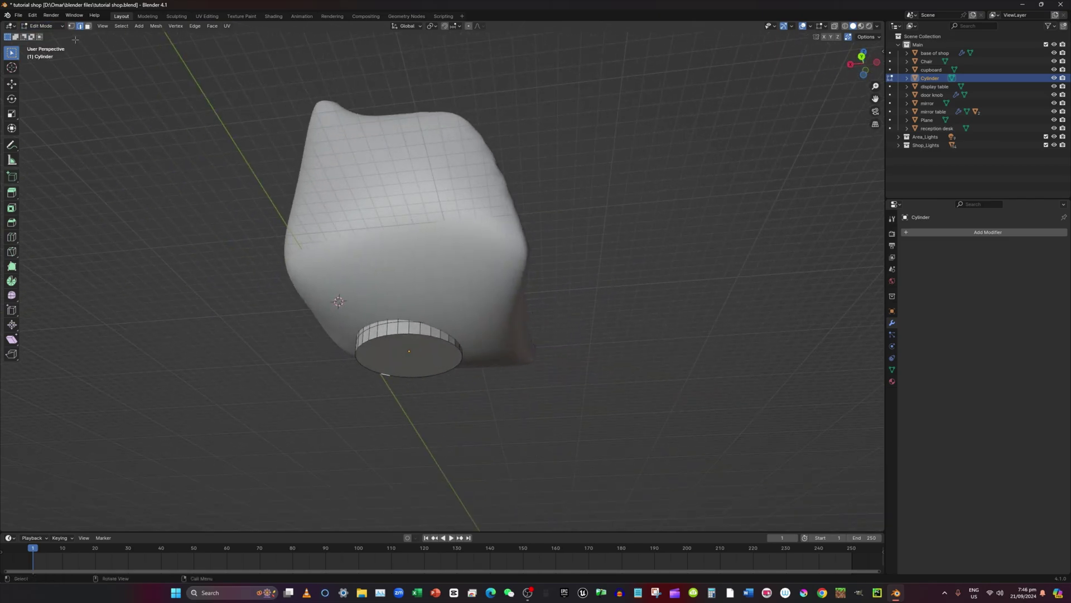
{"action": "left_click", "coordinate": [411, 350]}
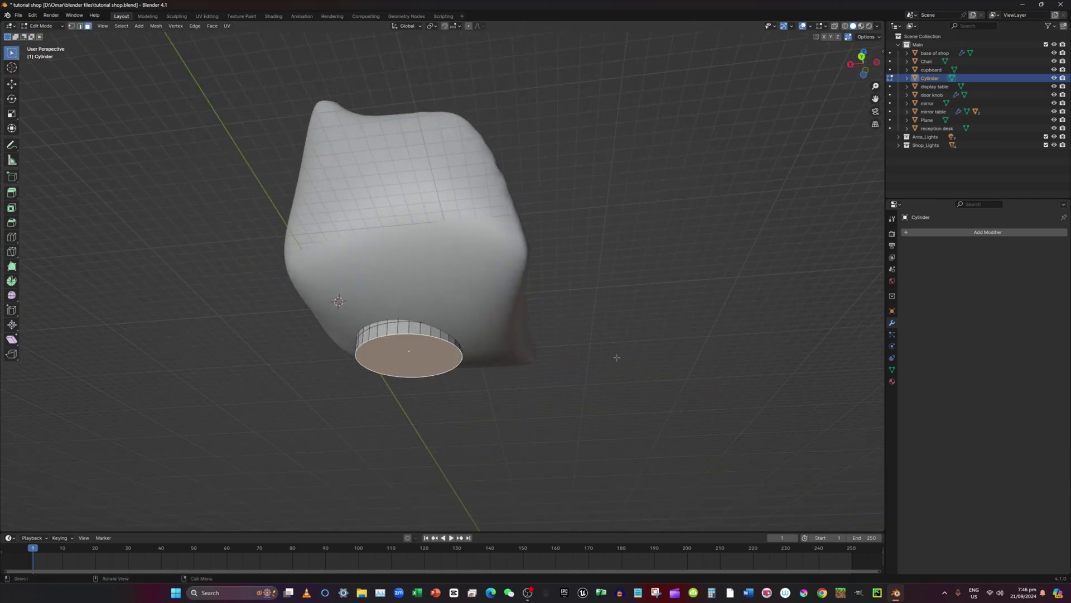
{"action": "key", "text": "i"}
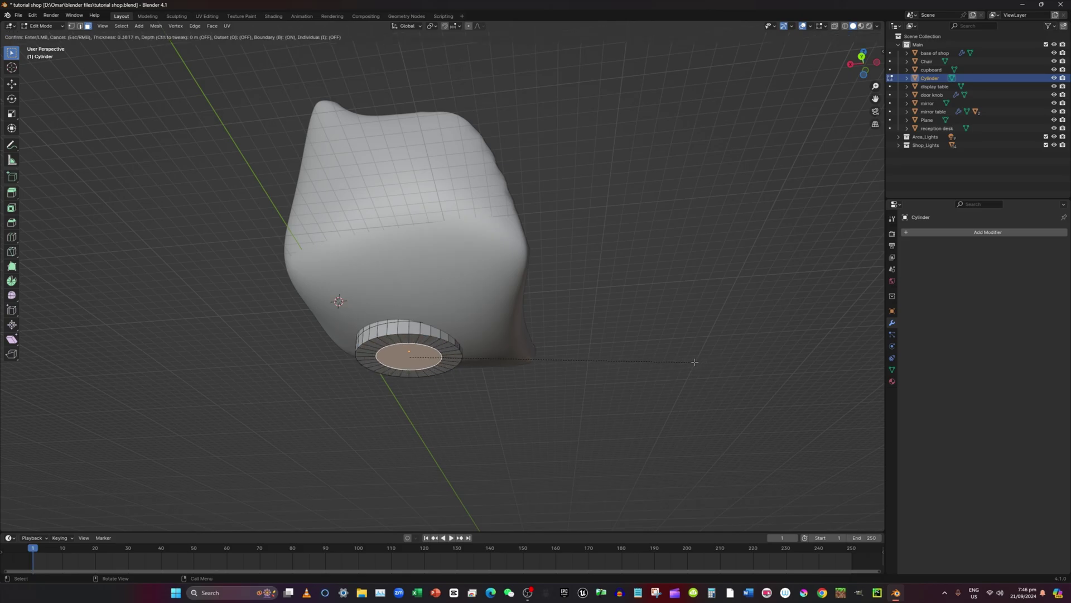
{"action": "left_click", "coordinate": [669, 367]}
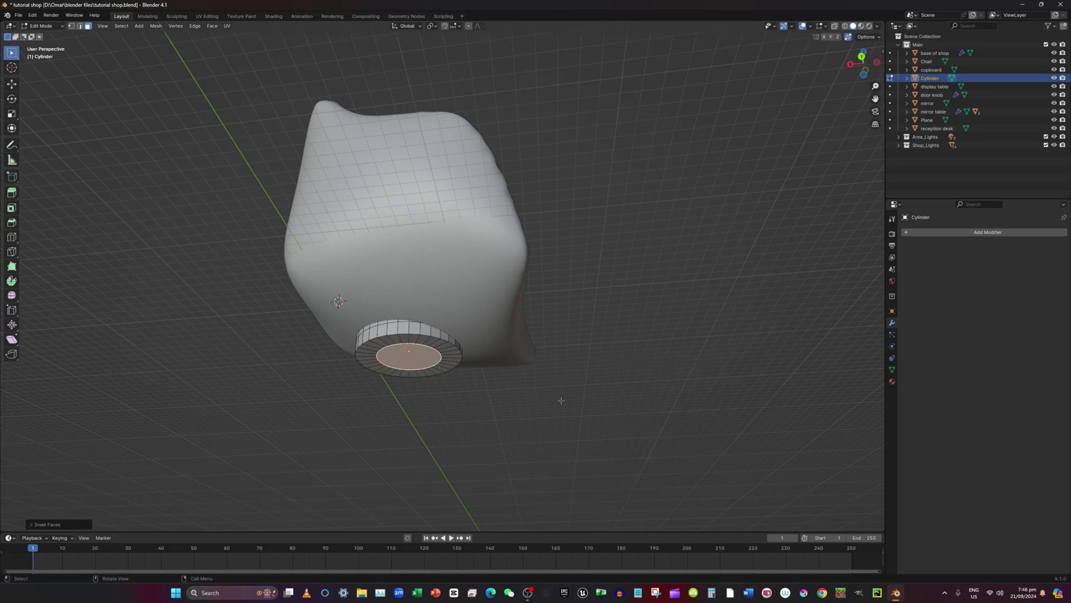
Step: Try a second inset of the bottom face with a long stem extruded downward, and undo both
{"action": "middle_click_drag", "start_coordinate": [565, 402], "coordinate": [517, 419]}
{"action": "key", "text": "i"}
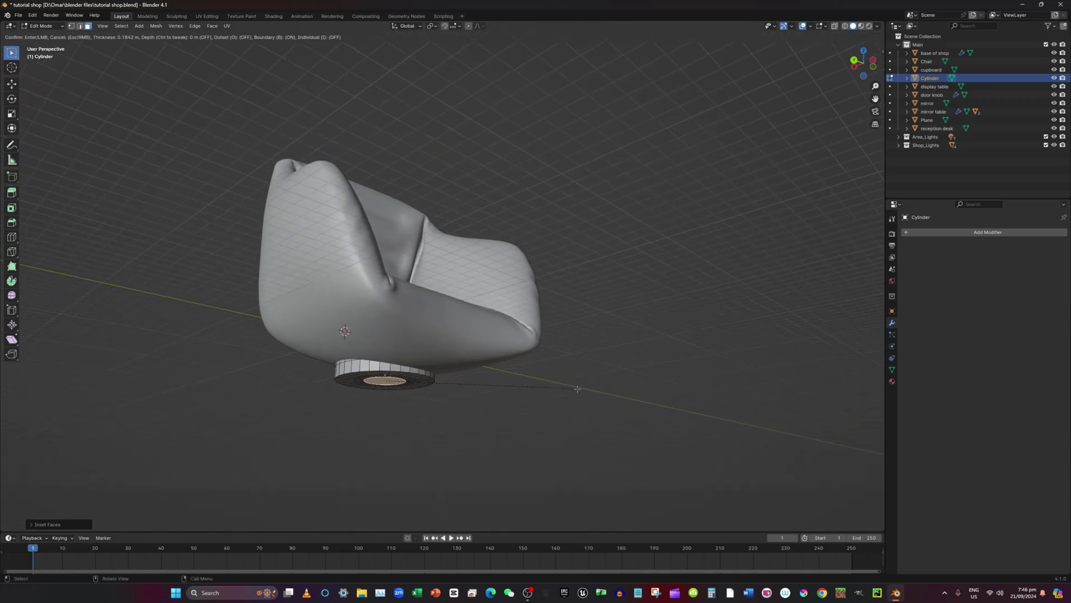
{"action": "left_click", "coordinate": [570, 388]}
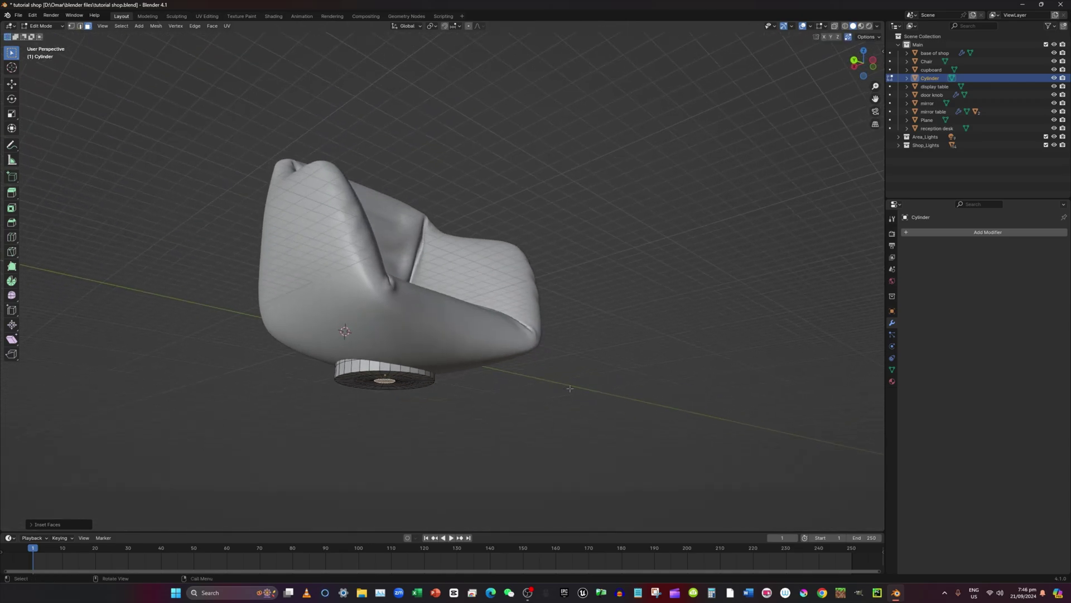
{"action": "middle_click_drag", "start_coordinate": [570, 388], "coordinate": [598, 366]}
{"action": "key", "text": "e"}
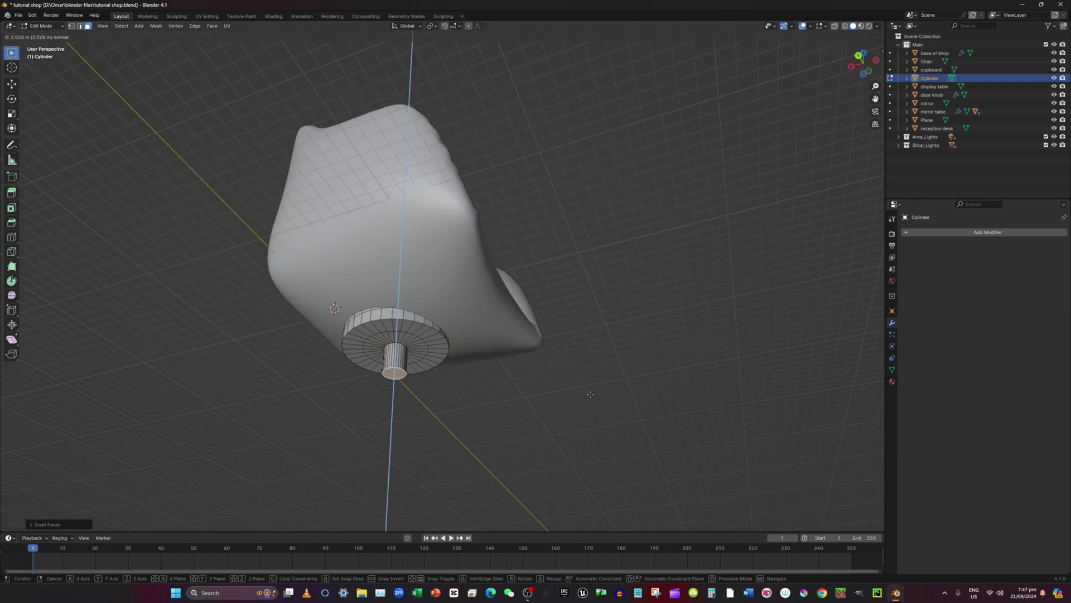
{"action": "left_click", "coordinate": [589, 463]}
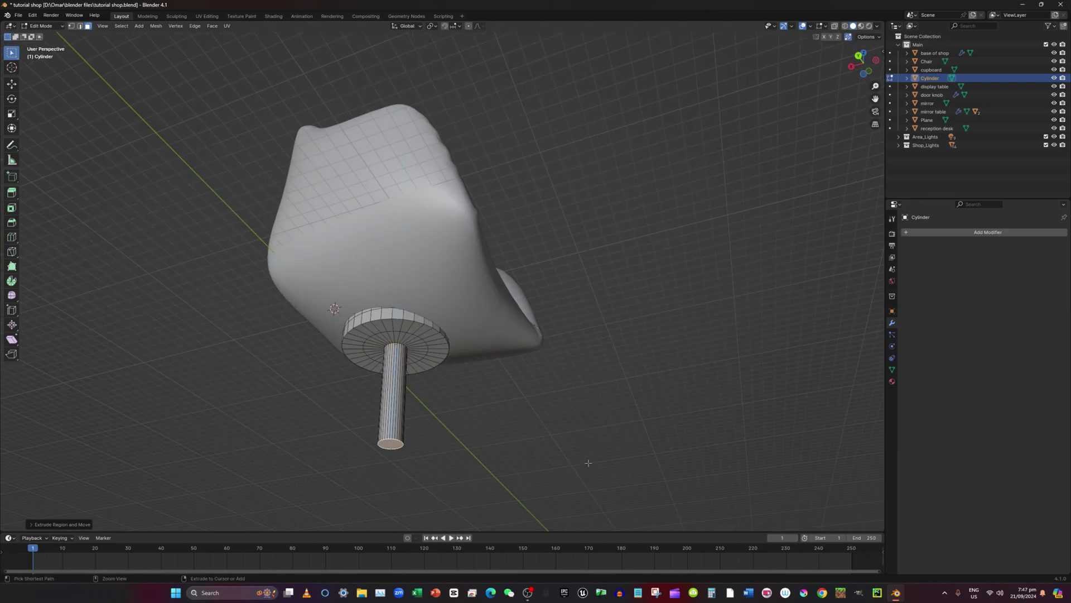
{"action": "middle_click_drag", "start_coordinate": [588, 466], "coordinate": [463, 495]}
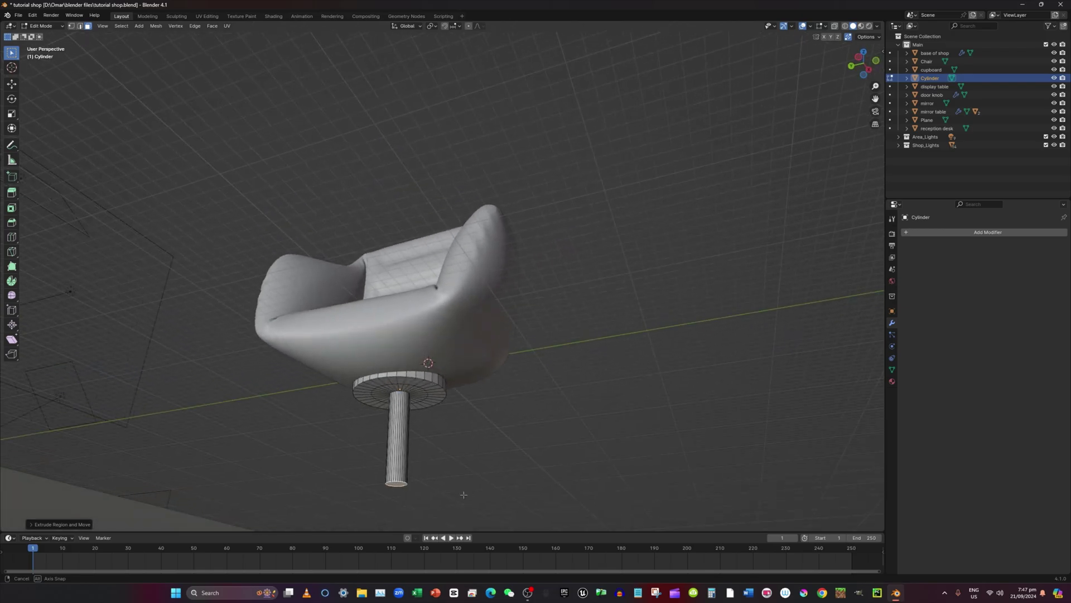
{"action": "key", "text": "ctrl+z"}
Step: Extrude the inset face about 0.5 m up into the disc as a recess and inset it again by about 0.3 m
{"action": "middle_click_drag", "start_coordinate": [462, 495], "coordinate": [441, 491]}
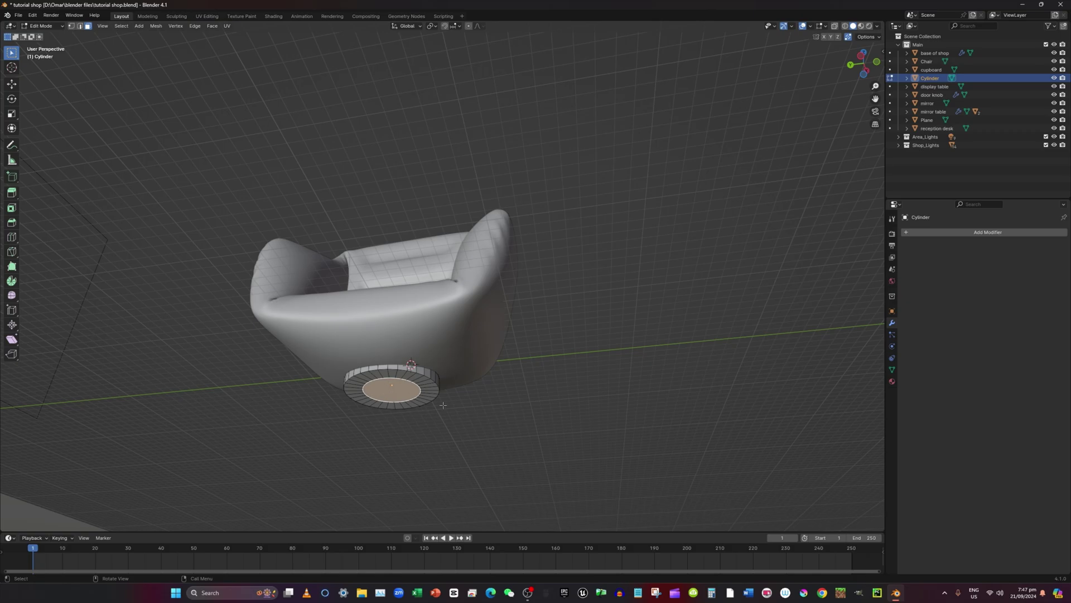
{"action": "key", "text": "e"}
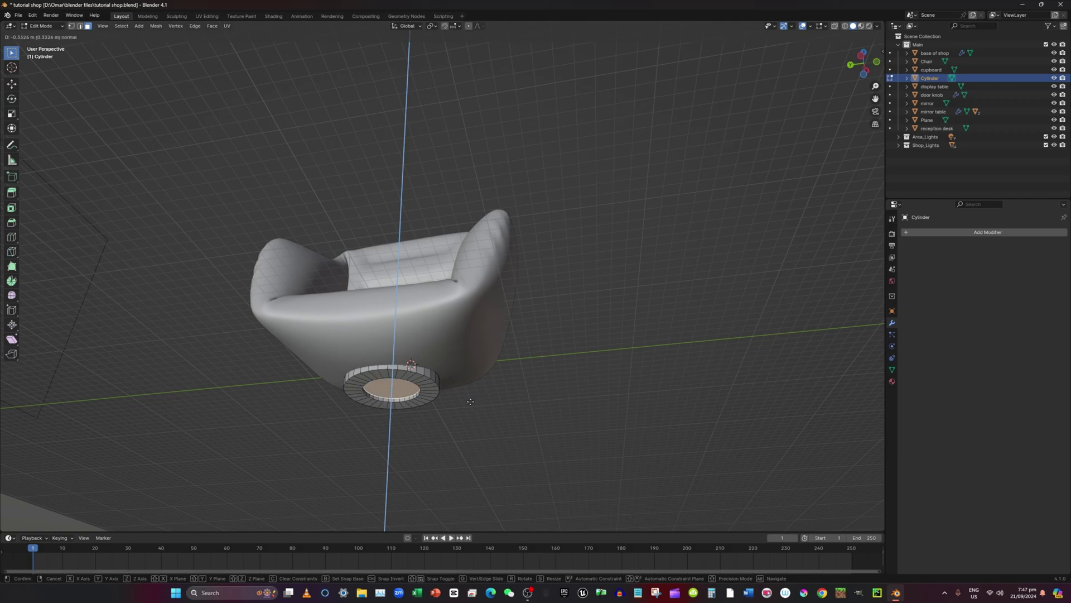
{"action": "left_click", "coordinate": [473, 402]}
{"action": "key", "text": "i"}
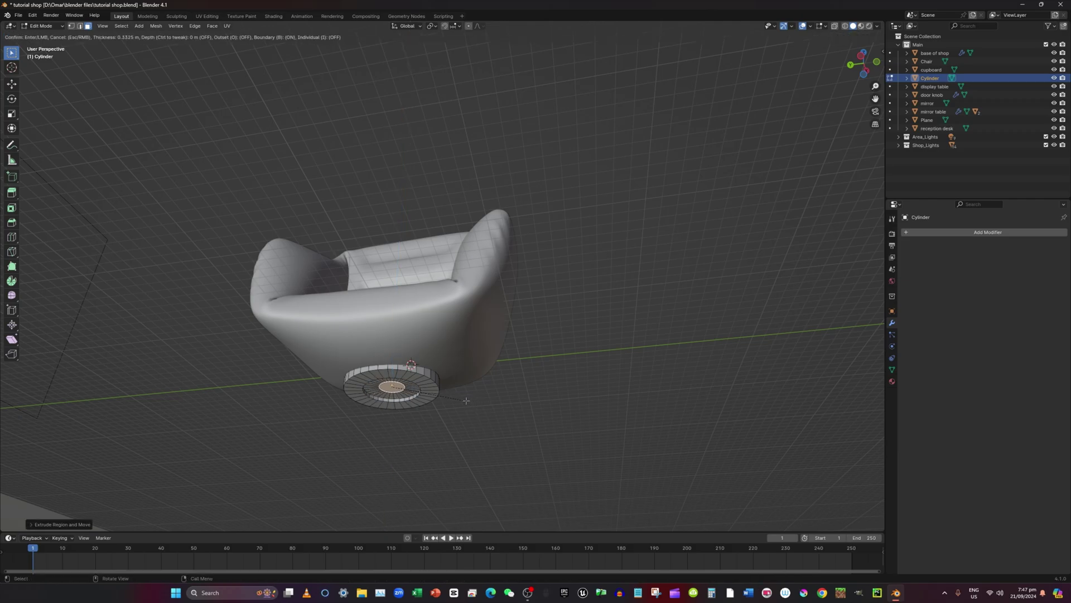
{"action": "left_click", "coordinate": [466, 400]}
Step: Extrude the small inner face about 10 m downward to form the chair's central stem
{"action": "middle_click_drag", "start_coordinate": [466, 400], "coordinate": [518, 403]}
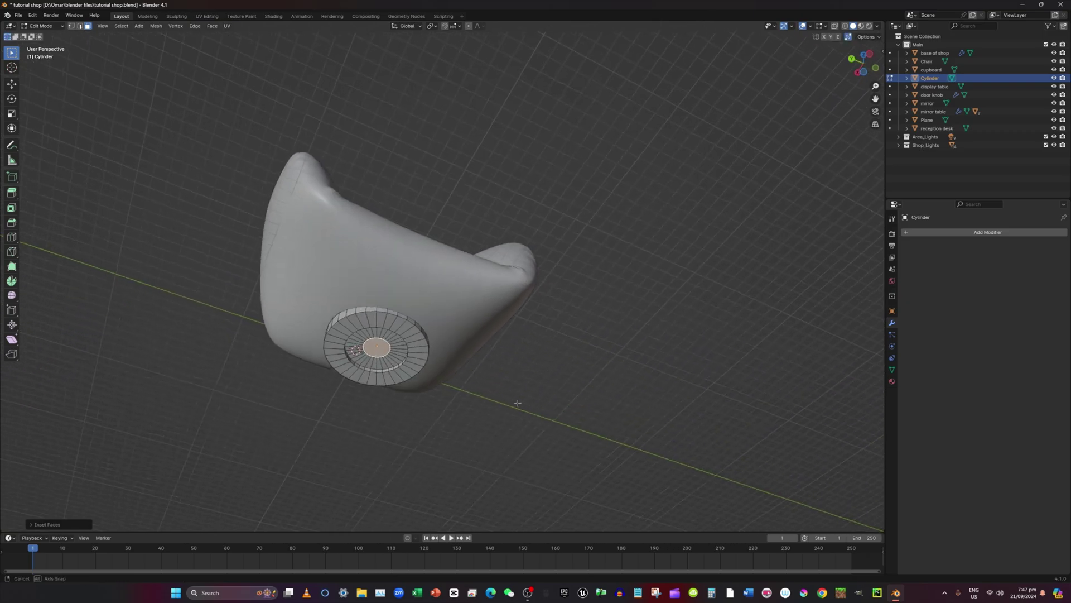
{"action": "key", "text": "e"}
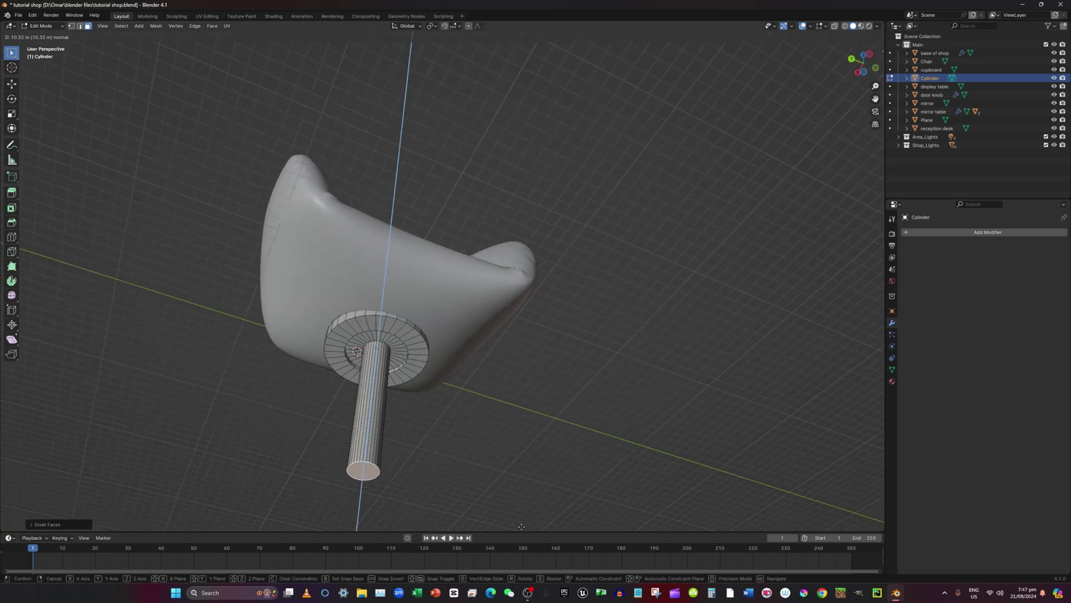
{"action": "left_click", "coordinate": [534, 25]}
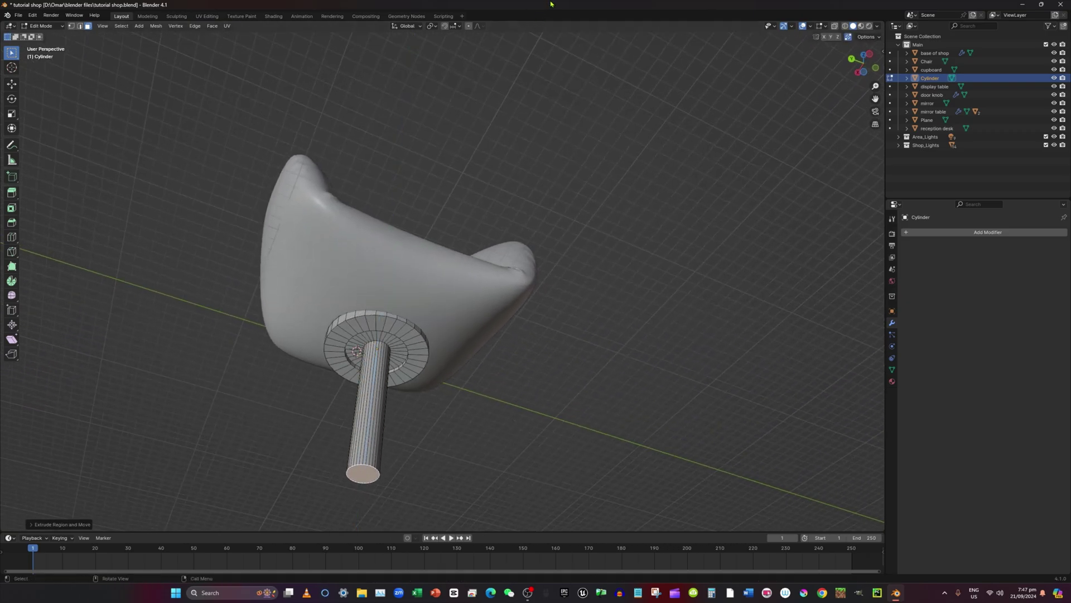
{"action": "middle_click_drag", "start_coordinate": [641, 205], "coordinate": [504, 183]}
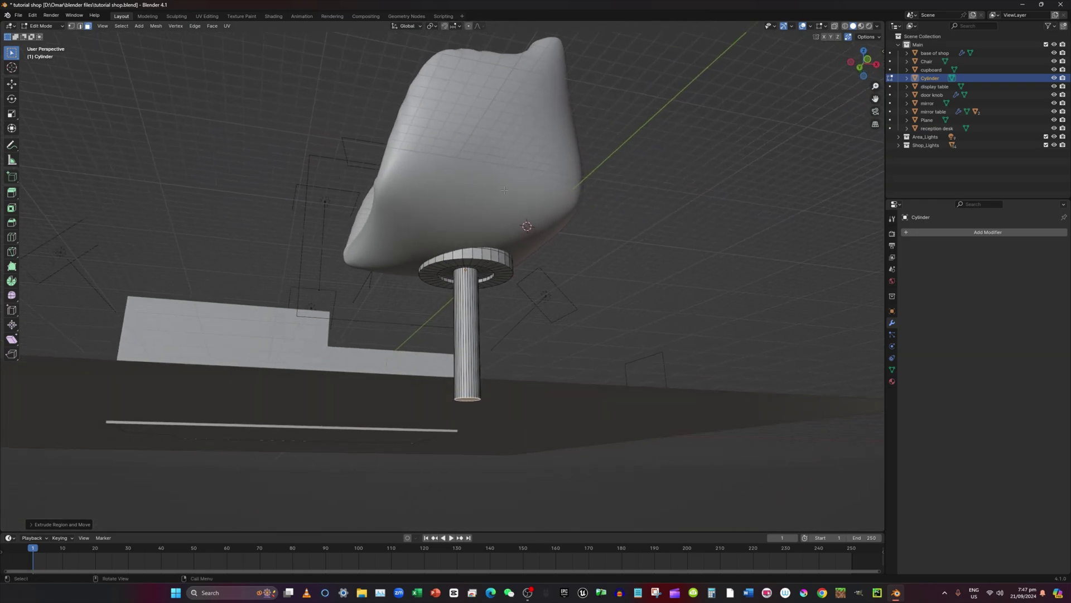
{"action": "key", "text": "i"}
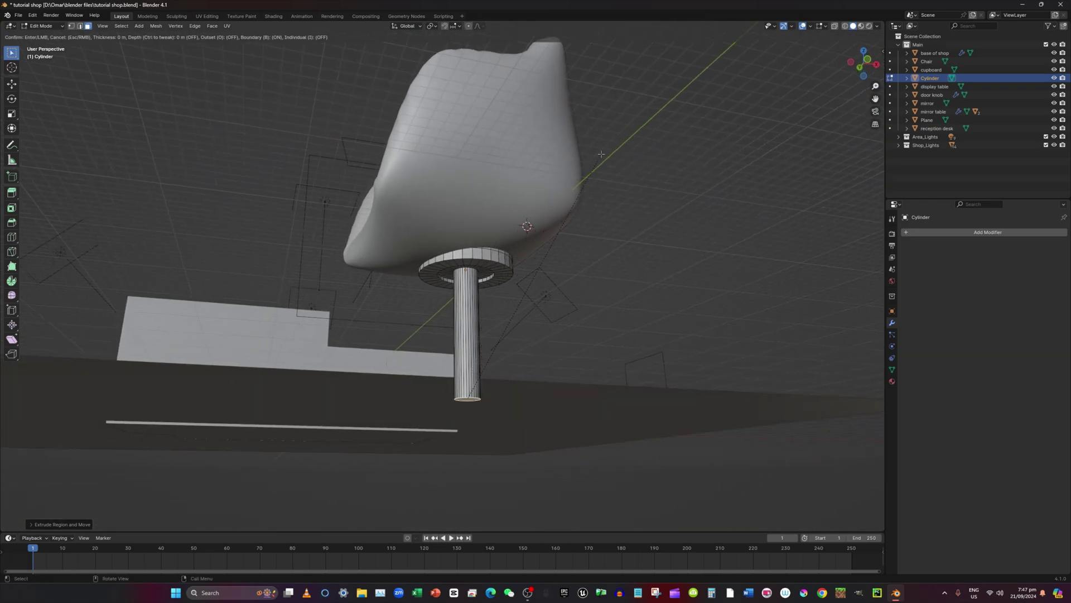
{"action": "right_click", "coordinate": [665, 124]}
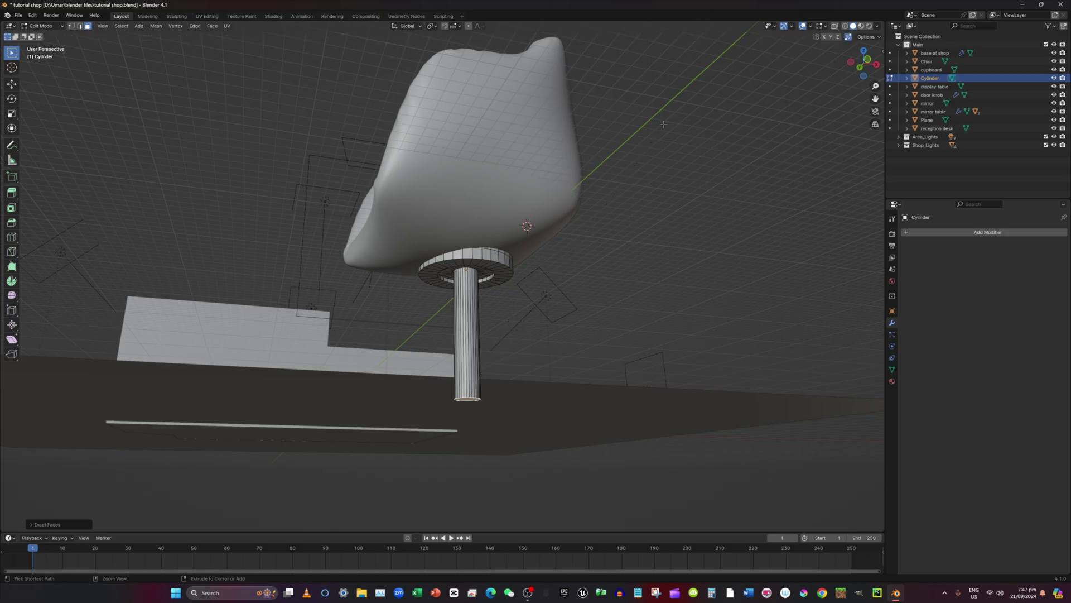
{"action": "key", "text": "ctrl+z"}
Step: Extrude the stem's bottom face in place and scale it outward into a wide flat flange for the foot
{"action": "key", "text": "e"}
{"action": "key", "text": "s"}
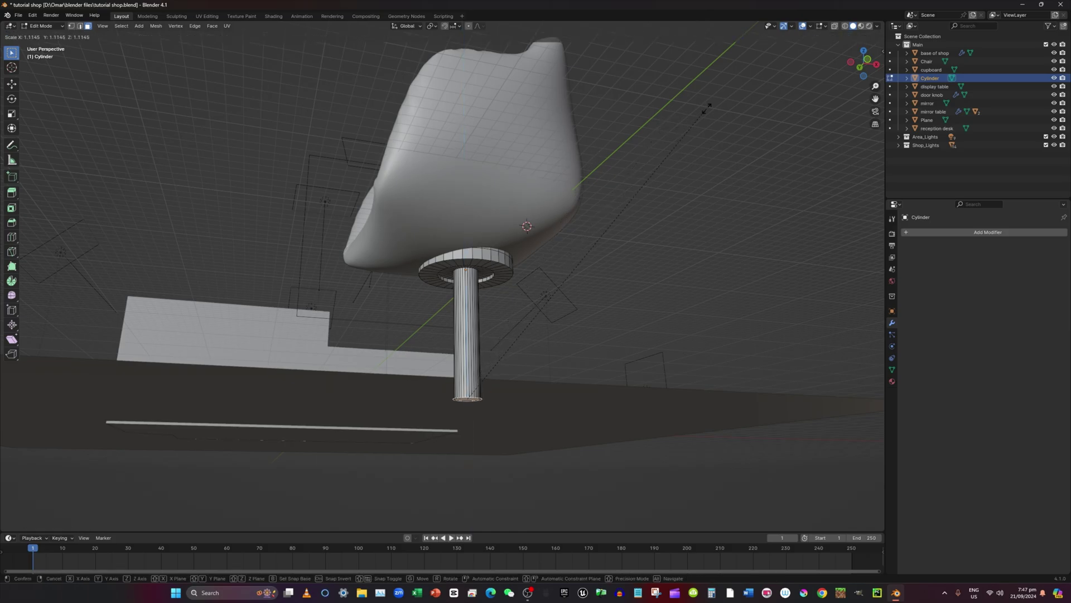
{"action": "left_click", "coordinate": [825, 173]}
{"action": "middle_click_drag", "start_coordinate": [697, 268], "coordinate": [650, 308]}
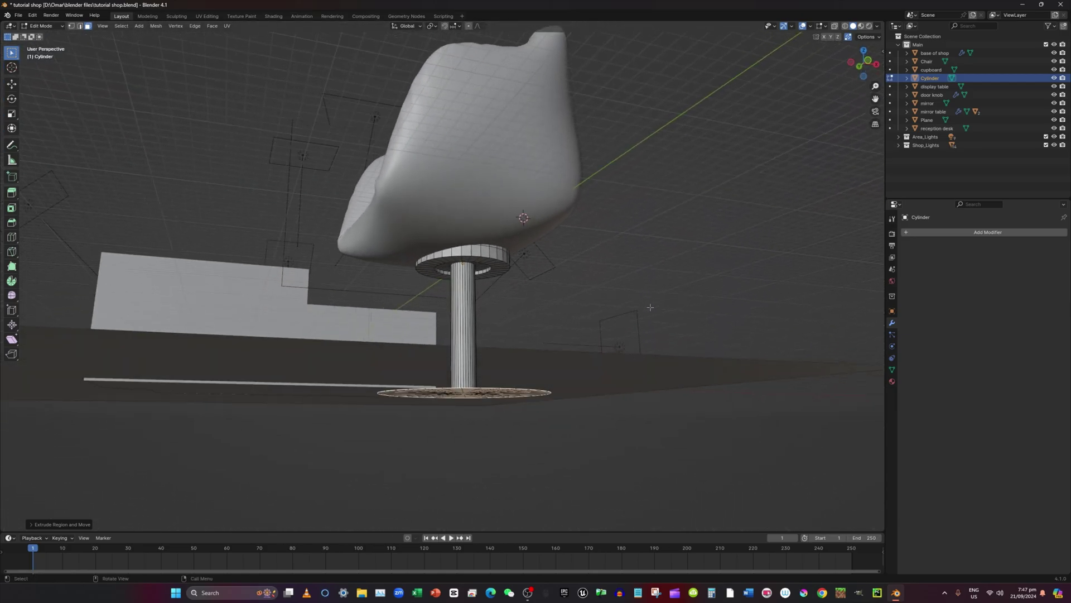
Step: Extrude the flange face about 3.8 m straight down along Z to form a cone-shaped foot below the stem
{"action": "key", "text": "e"}
{"action": "key", "text": "z"}
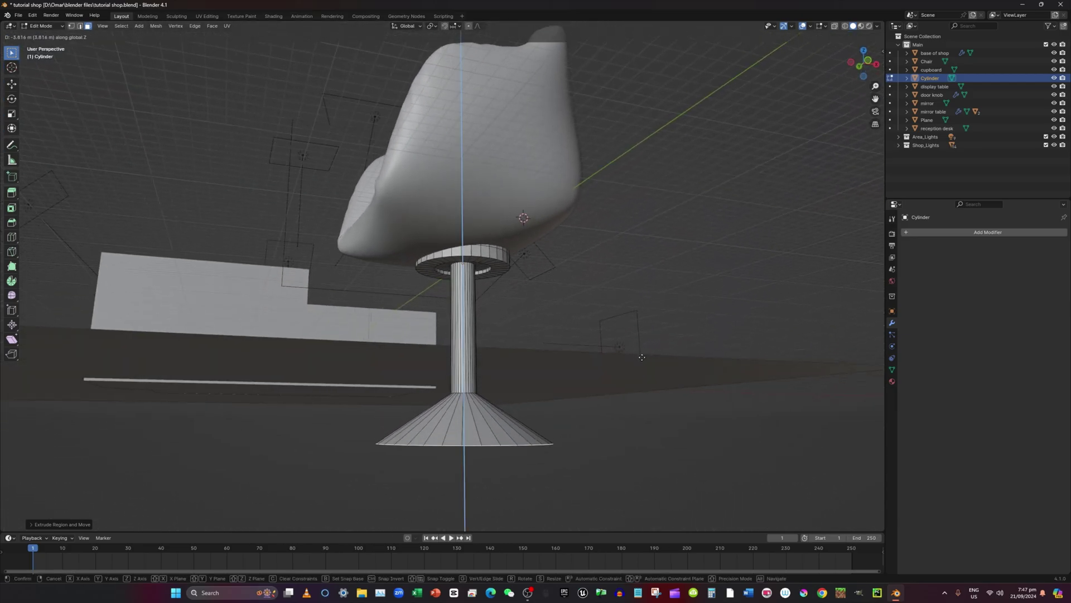
{"action": "left_click", "coordinate": [641, 357]}
{"action": "middle_click_drag", "start_coordinate": [641, 357], "coordinate": [162, 137]}
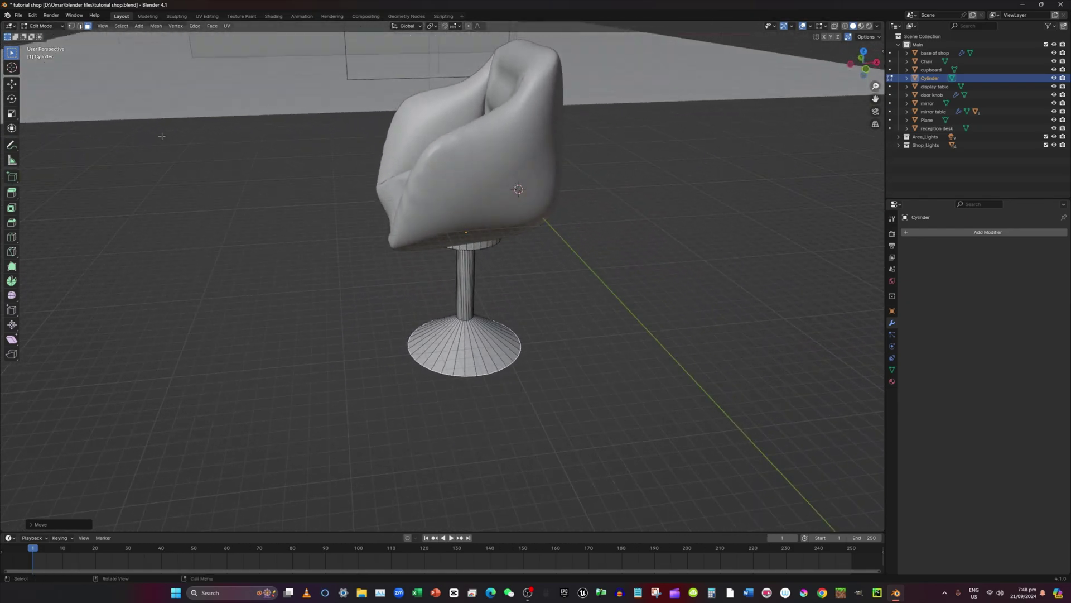
Step: Return the chair base to Object Mode and frame it in the view
{"action": "left_click", "coordinate": [46, 26]}
{"action": "left_click", "coordinate": [43, 35]}
{"action": "key", "text": "KP_Decimal"}
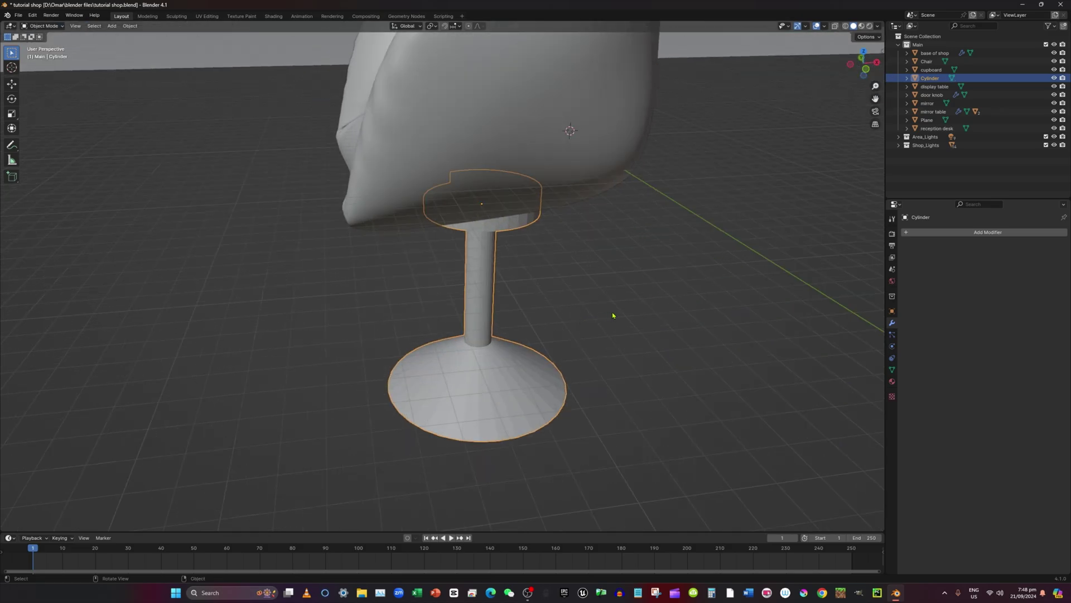
{"action": "scroll", "coordinate": [600, 381], "scroll_direction": "down", "scroll_amount": 1}
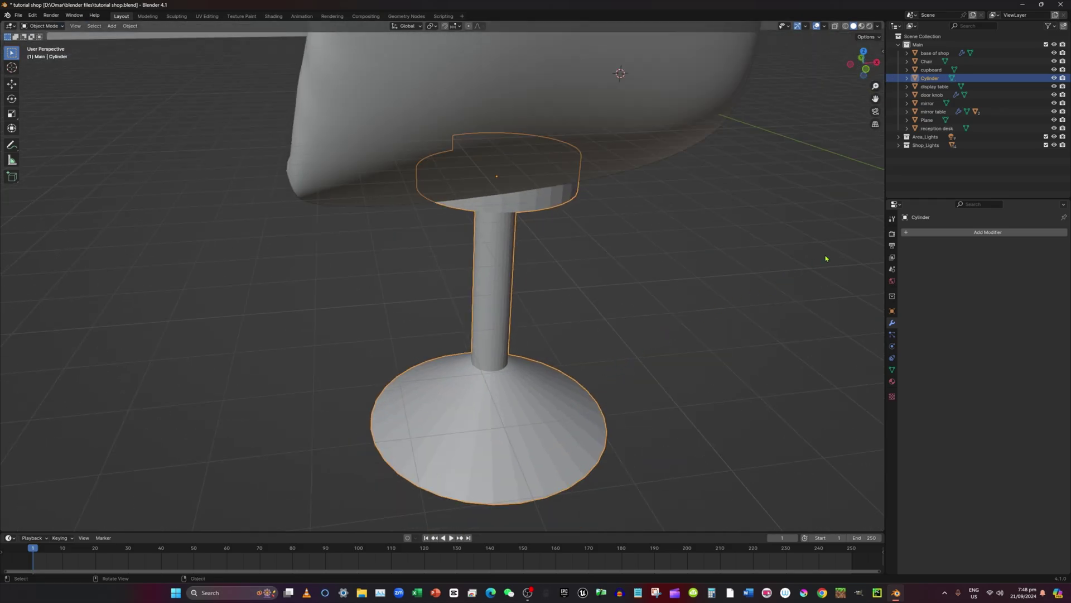
Step: Try smooth shading on the whole chair base, and undo it
{"action": "right_click", "coordinate": [493, 272]}
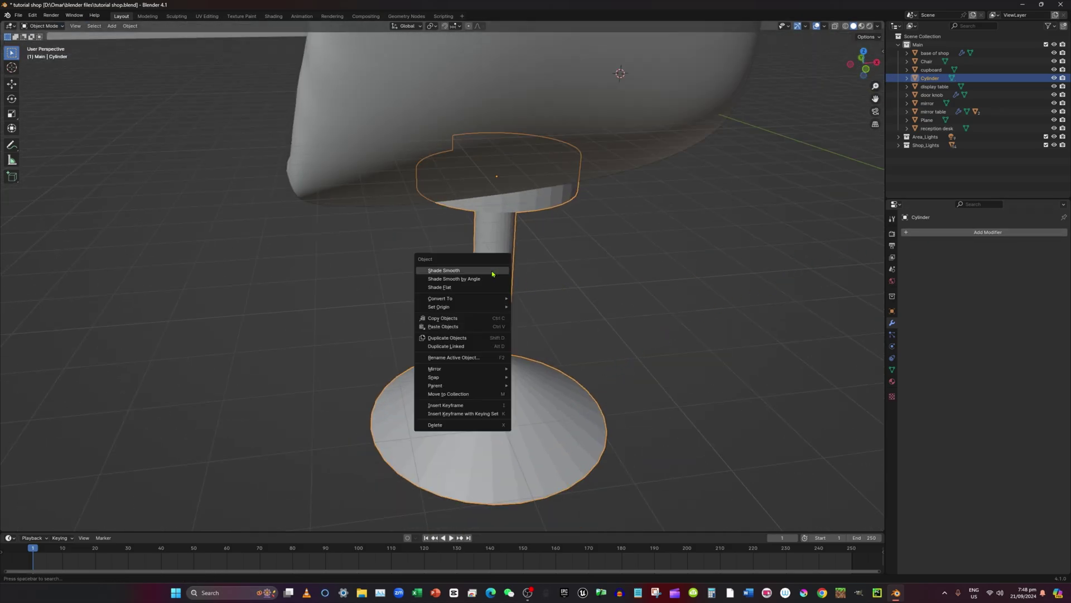
{"action": "left_click", "coordinate": [493, 273]}
{"action": "middle_click_drag", "start_coordinate": [578, 289], "coordinate": [596, 280]}
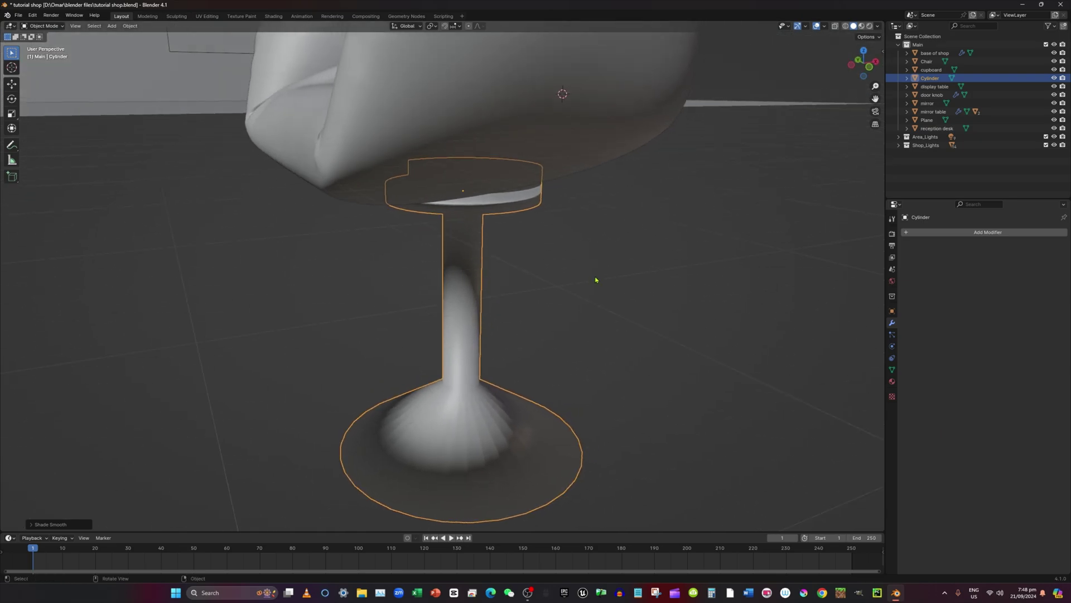
{"action": "left_click", "coordinate": [969, 234]}
{"action": "key", "text": "ctrl+z"}
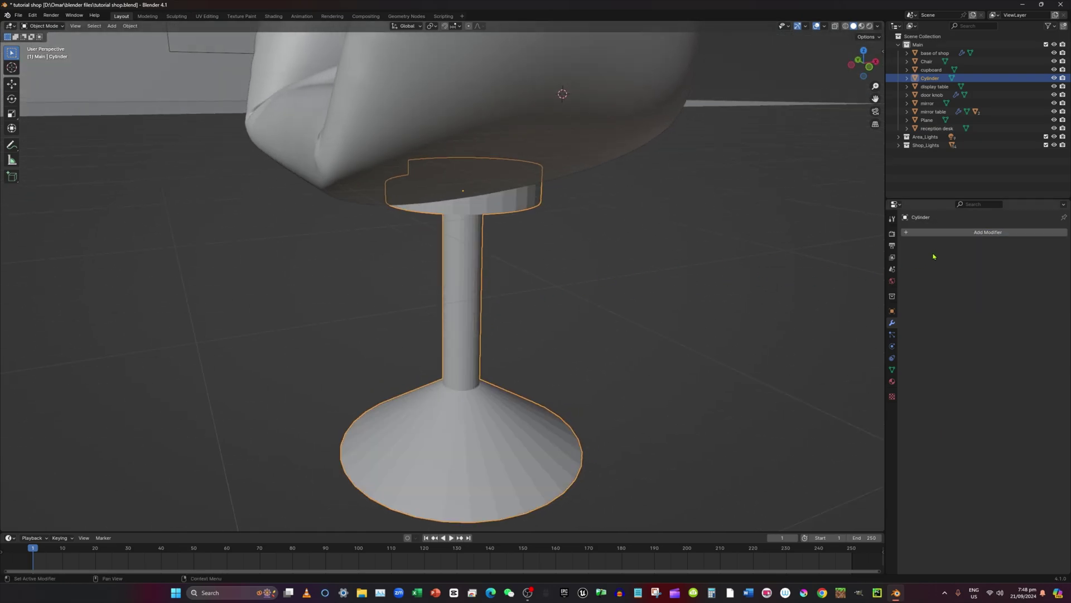
Step: Add a Bevel modifier to the chair base with an amount of 0.15 m and 2 segments
{"action": "left_click", "coordinate": [930, 234]}
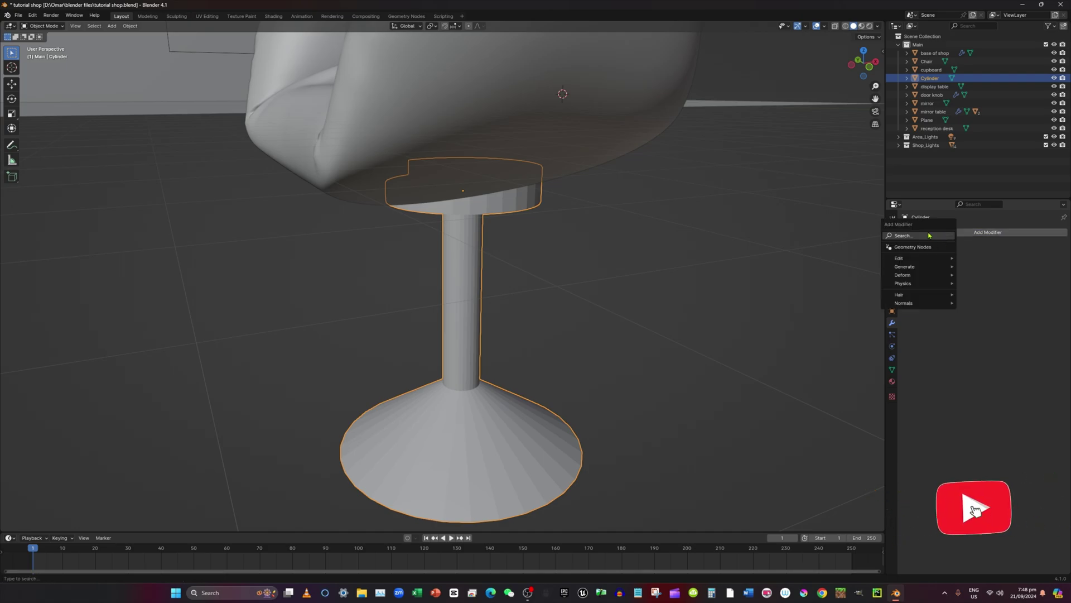
{"action": "left_click", "coordinate": [929, 235]}
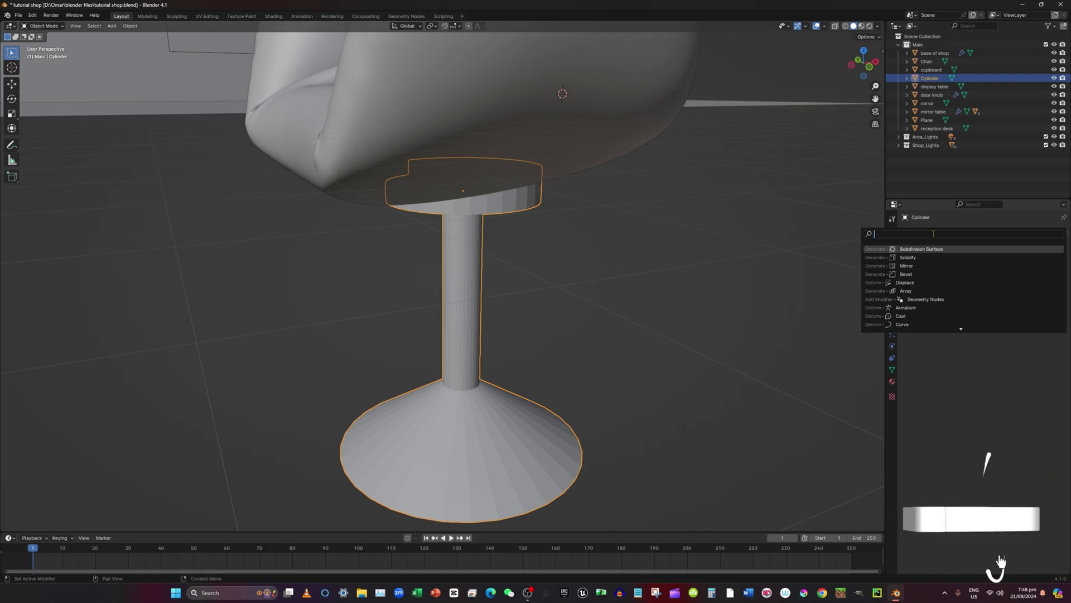
{"action": "left_click", "coordinate": [937, 275]}
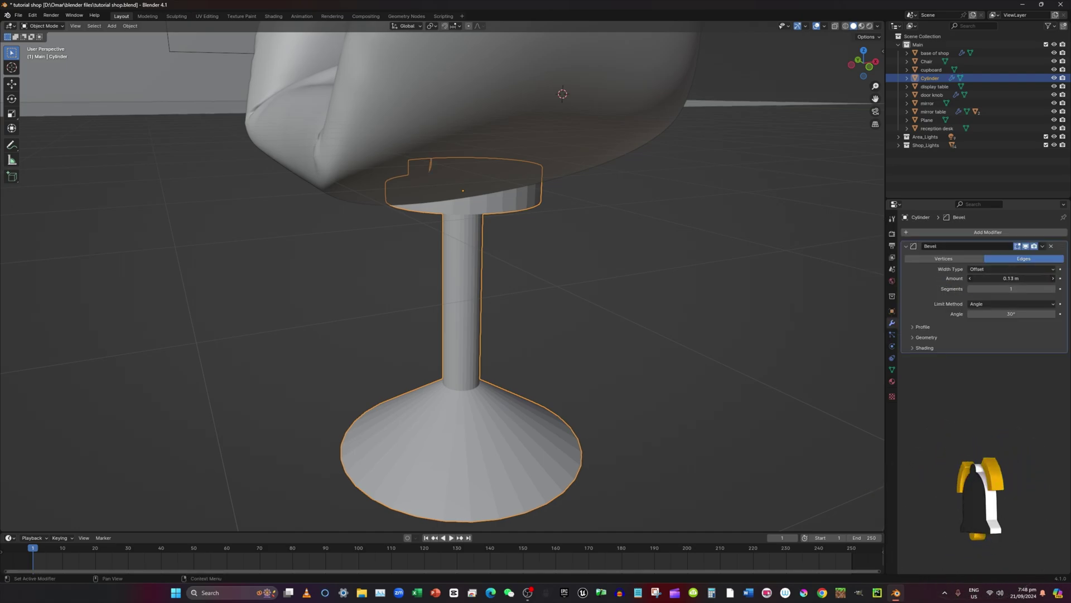
{"action": "mouse_move", "coordinate": [1011, 279]}
{"action": "left_mouse_down"}
{"action": "mouse_move", "coordinate": [1046, 278]}
{"action": "mouse_move", "coordinate": [1013, 279]}
{"action": "left_mouse_up"}
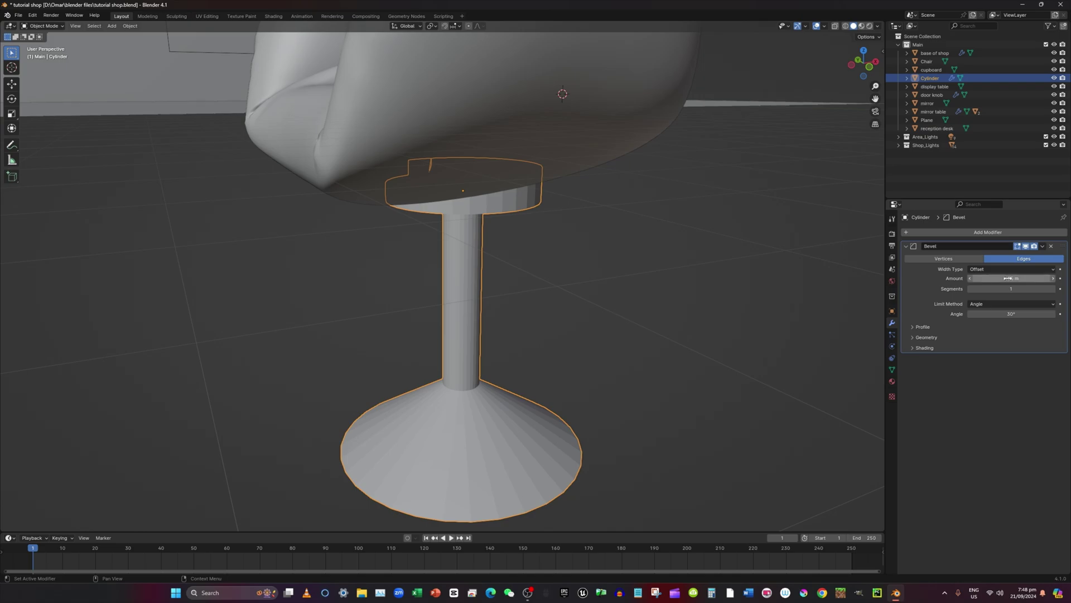
{"action": "left_click", "coordinate": [1053, 289]}
Step: Add a Subdivision Surface modifier to the chair base with viewport level 2
{"action": "left_click", "coordinate": [983, 238]}
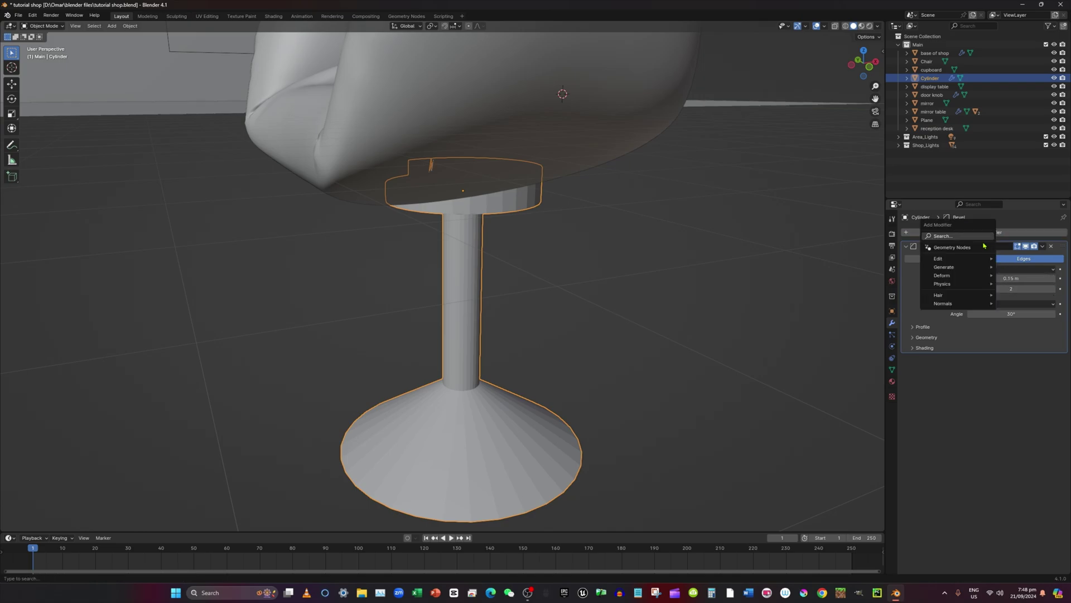
{"action": "left_click", "coordinate": [991, 265]}
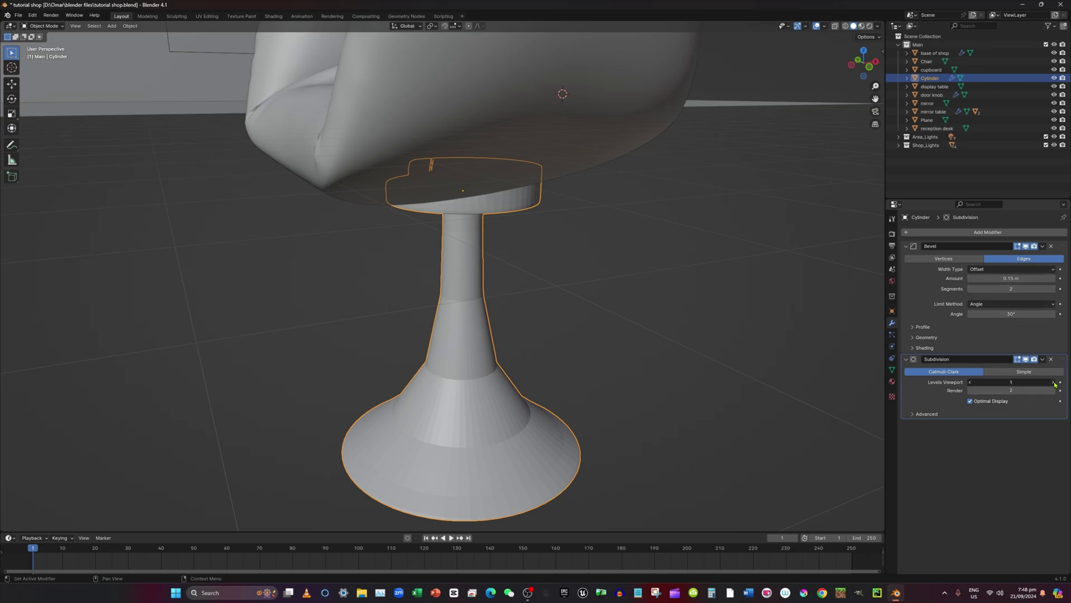
{"action": "left_click", "coordinate": [1053, 382]}
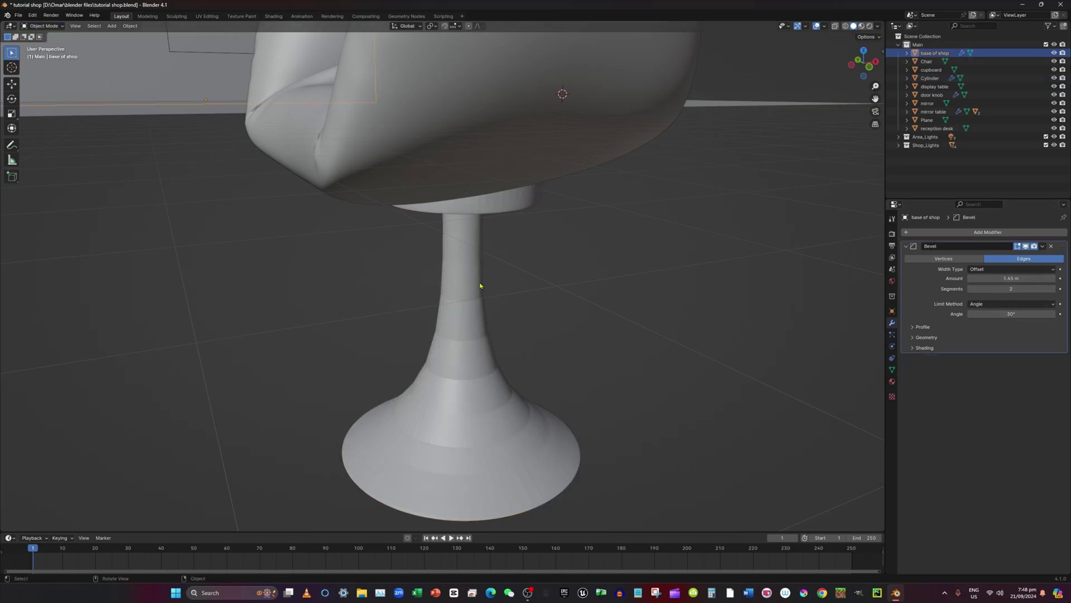
Step: Open the chair base's mesh in Edit Mode with the stem in view
{"action": "left_click", "coordinate": [43, 26]}
{"action": "left_click", "coordinate": [45, 45]}
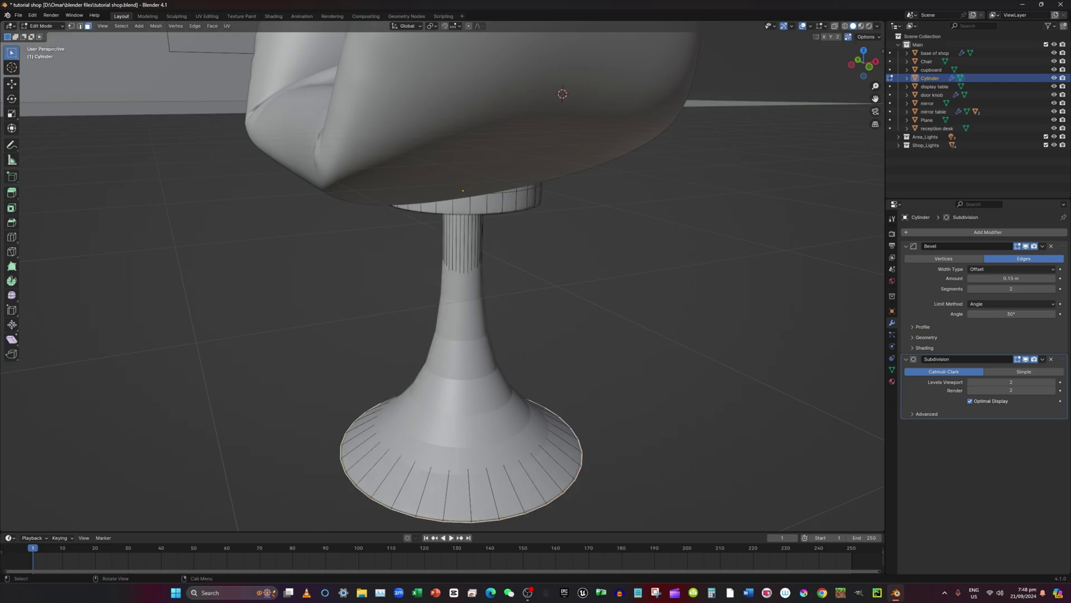
{"action": "middle_click_drag", "start_coordinate": [481, 309], "coordinate": [496, 309]}
Step: Try a loop cut on the stem slid down to its lower end, and undo it
{"action": "key", "text": "ctrl+r"}
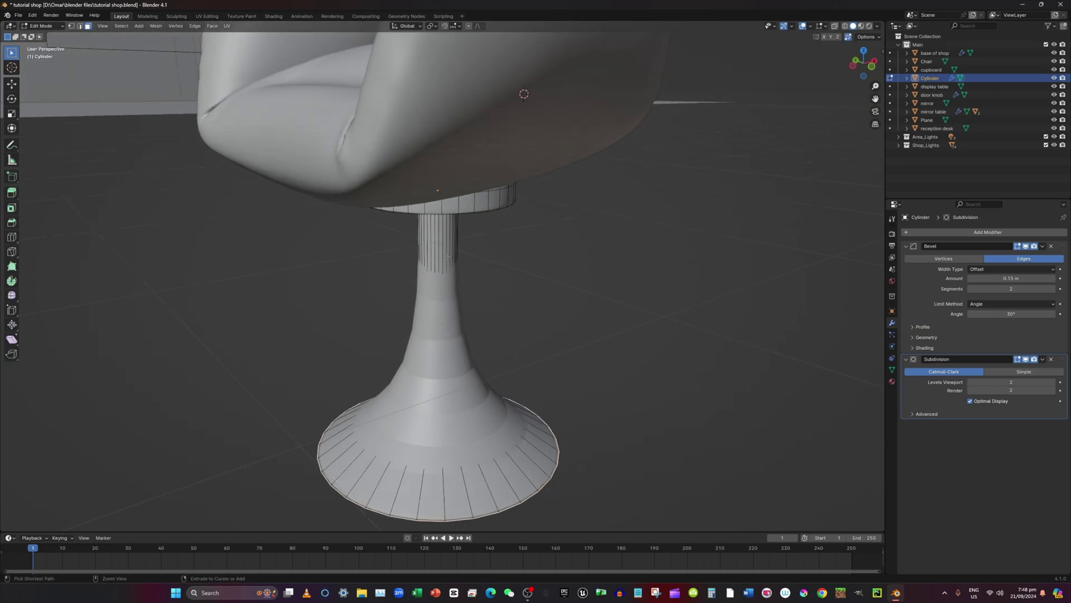
{"action": "left_click", "coordinate": [455, 290]}
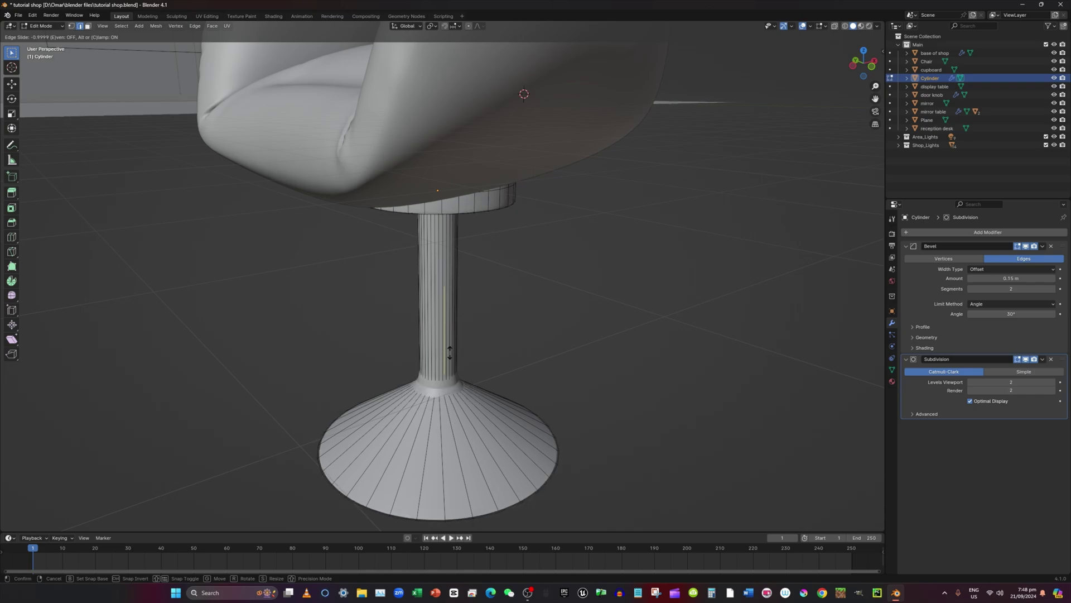
{"action": "left_click", "coordinate": [445, 361]}
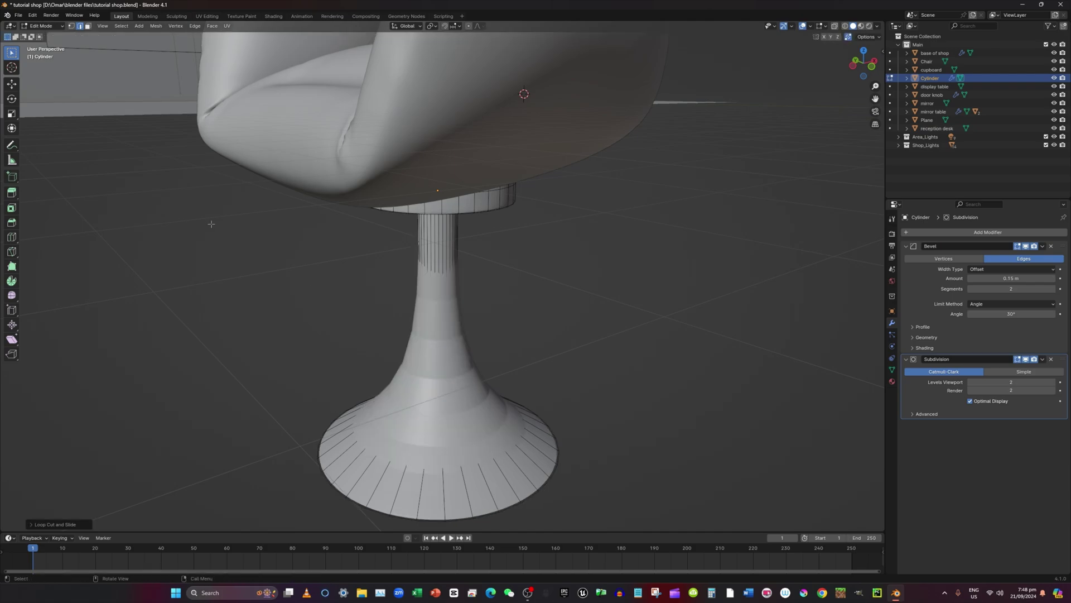
{"action": "key", "text": "ctrl+z"}
Step: Add one edge loop at the stem's lower end and another around the cone's top, just below the joint
{"action": "key", "text": "ctrl+r"}
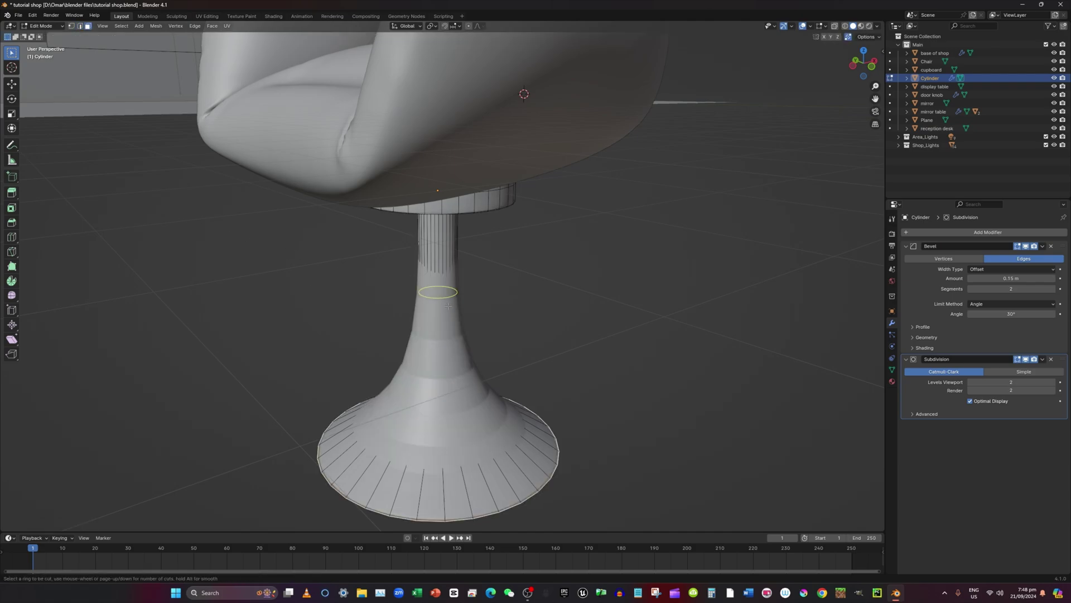
{"action": "left_click", "coordinate": [438, 293]}
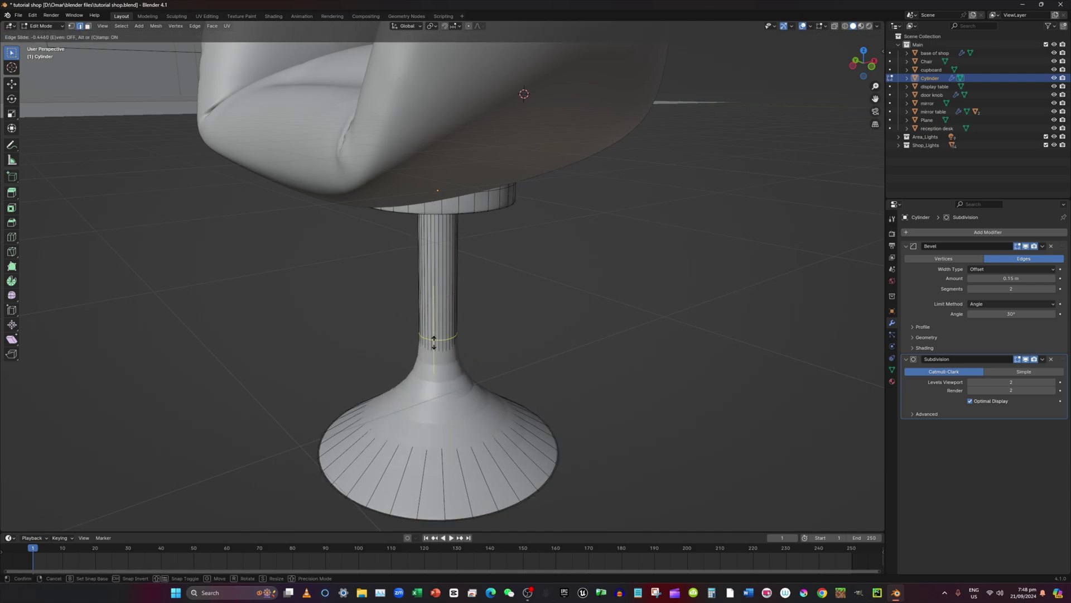
{"action": "left_click", "coordinate": [439, 375]}
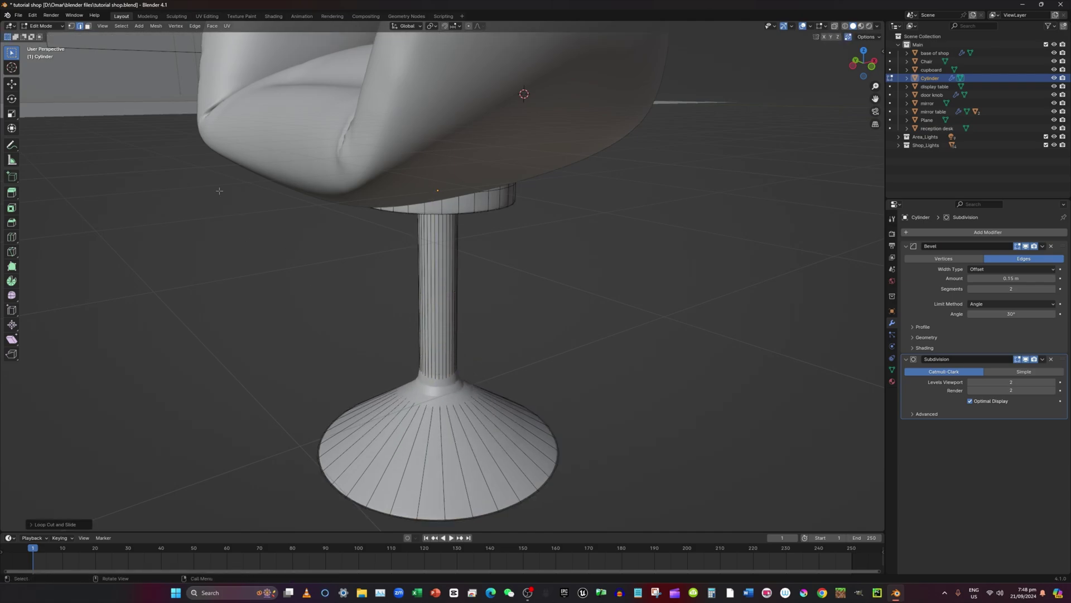
{"action": "key", "text": "ctrl+r"}
{"action": "left_click", "coordinate": [475, 432]}
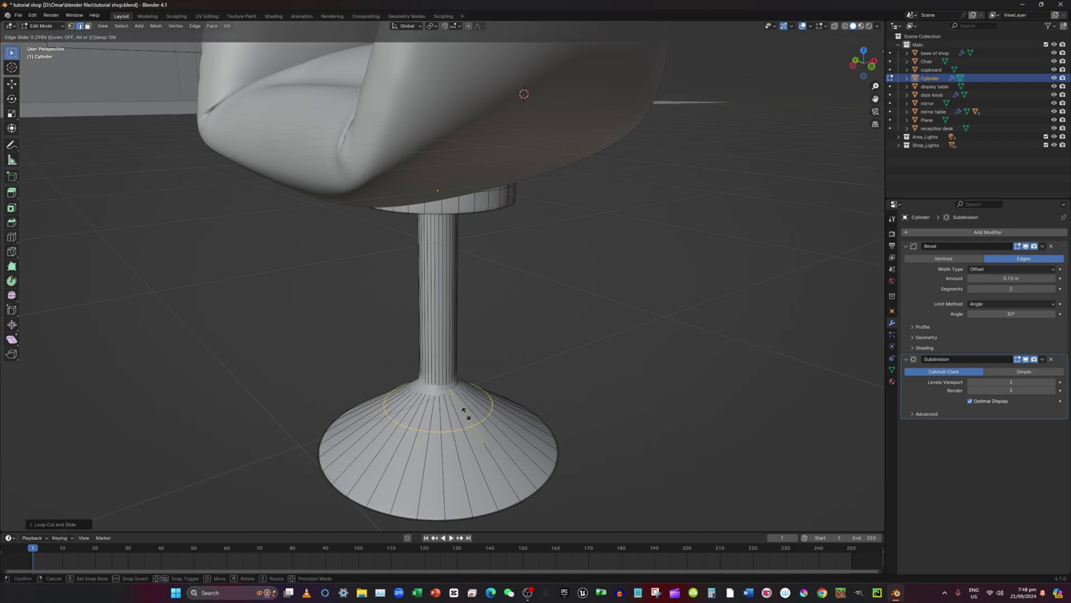
{"action": "left_click", "coordinate": [450, 386]}
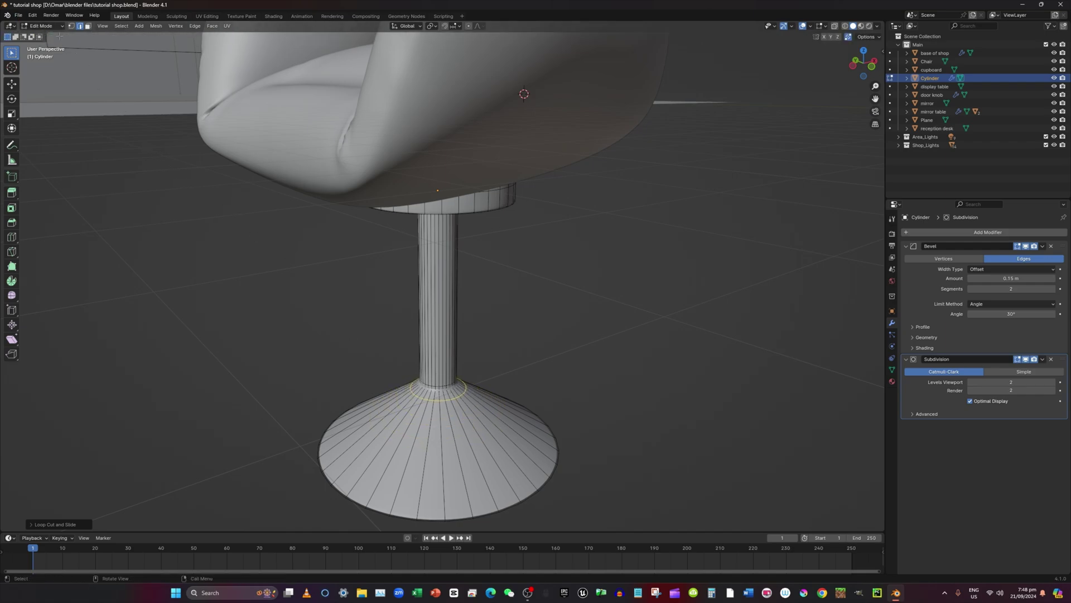
Step: Return to Object Mode and apply smooth shading to the chair base
{"action": "left_click", "coordinate": [40, 26]}
{"action": "left_click", "coordinate": [42, 36]}
{"action": "middle_click_drag", "start_coordinate": [462, 275], "coordinate": [476, 304]}
{"action": "right_click", "coordinate": [396, 337]}
{"action": "left_click", "coordinate": [396, 339]}
{"action": "middle_click_drag", "start_coordinate": [441, 363], "coordinate": [296, 308]}
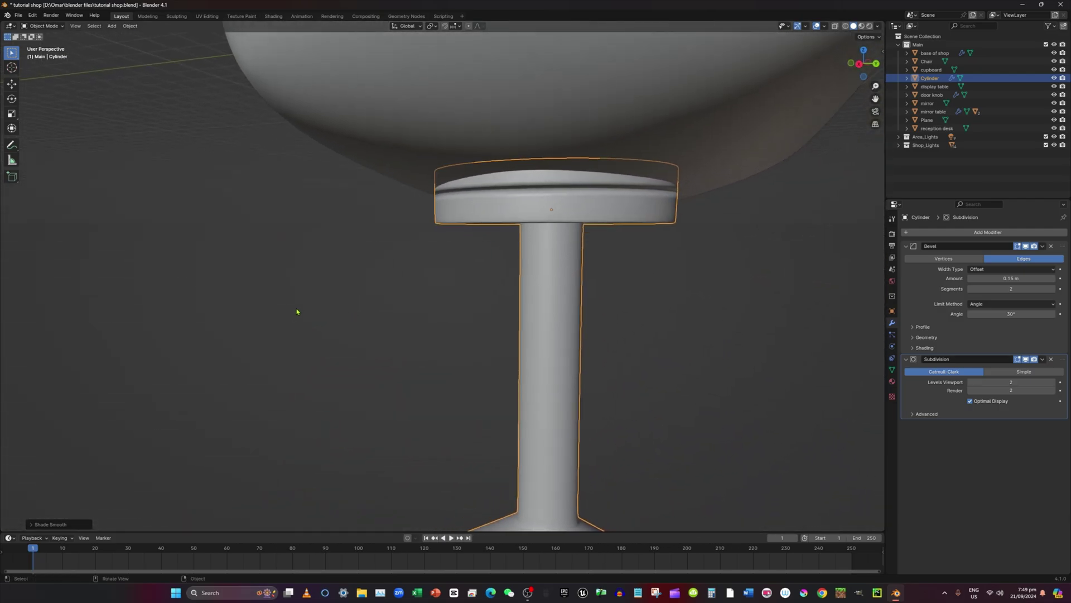
Step: Zoom in on the disc mount under the seat and open the base's mesh in Edit Mode
{"action": "scroll", "coordinate": [568, 202], "scroll_direction": "up", "scroll_amount": 5}
{"action": "middle_click_drag", "start_coordinate": [568, 202], "coordinate": [546, 213]}
{"action": "scroll", "coordinate": [252, 96], "scroll_direction": "up", "scroll_amount": 3}
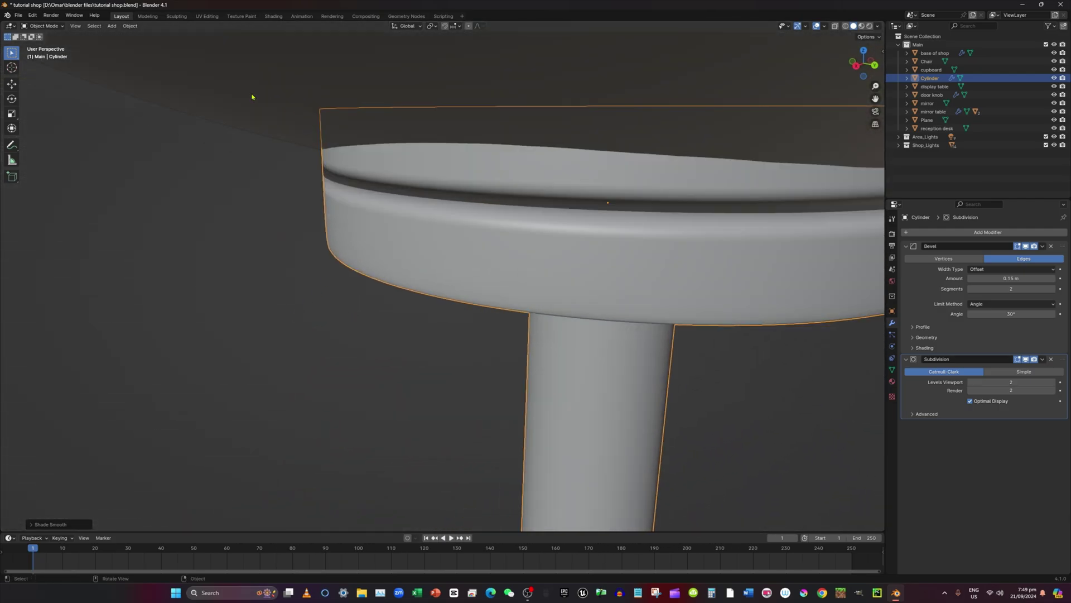
{"action": "left_click", "coordinate": [42, 26]}
{"action": "left_click", "coordinate": [44, 45]}
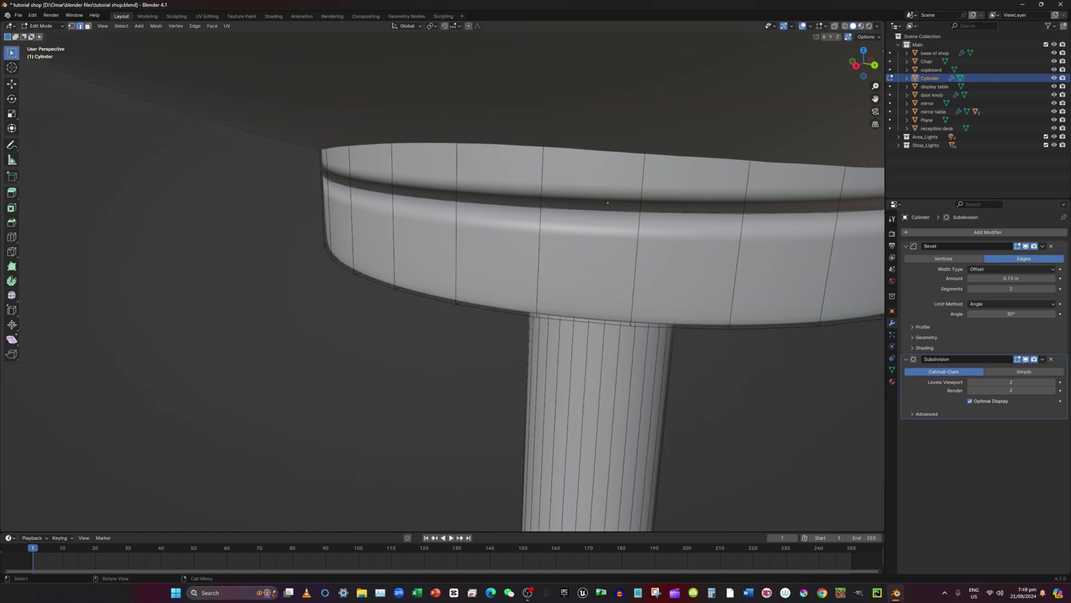
Step: Try a loop cut around the disc mount's side wall, and undo it
{"action": "middle_click_drag", "start_coordinate": [441, 235], "coordinate": [449, 180]}
{"action": "key", "text": "ctrl+r"}
{"action": "left_click", "coordinate": [450, 181]}
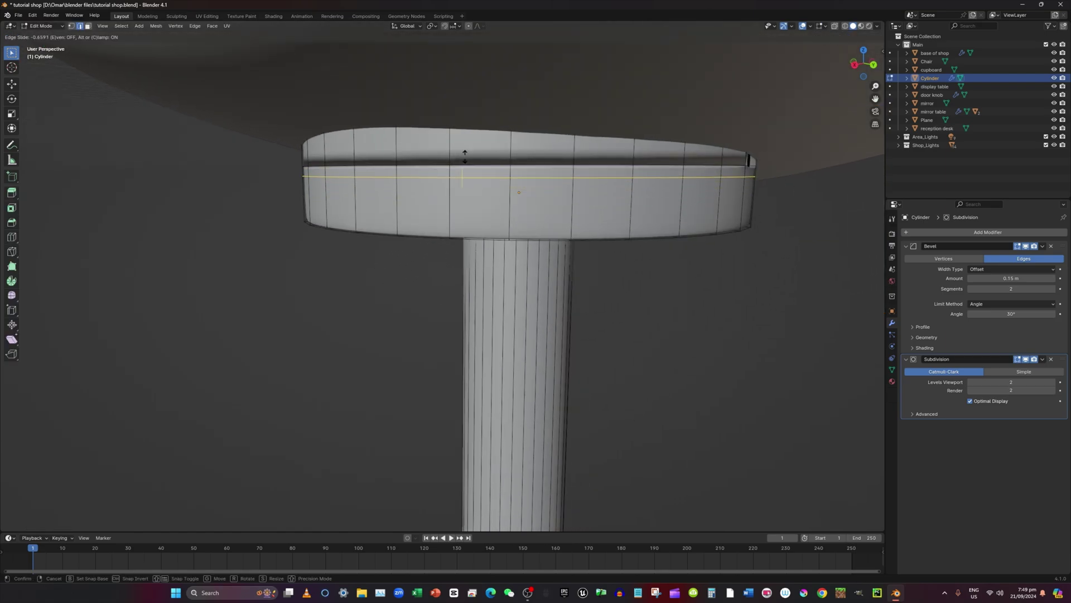
{"action": "left_click", "coordinate": [459, 182]}
{"action": "middle_click_drag", "start_coordinate": [459, 182], "coordinate": [486, 188]}
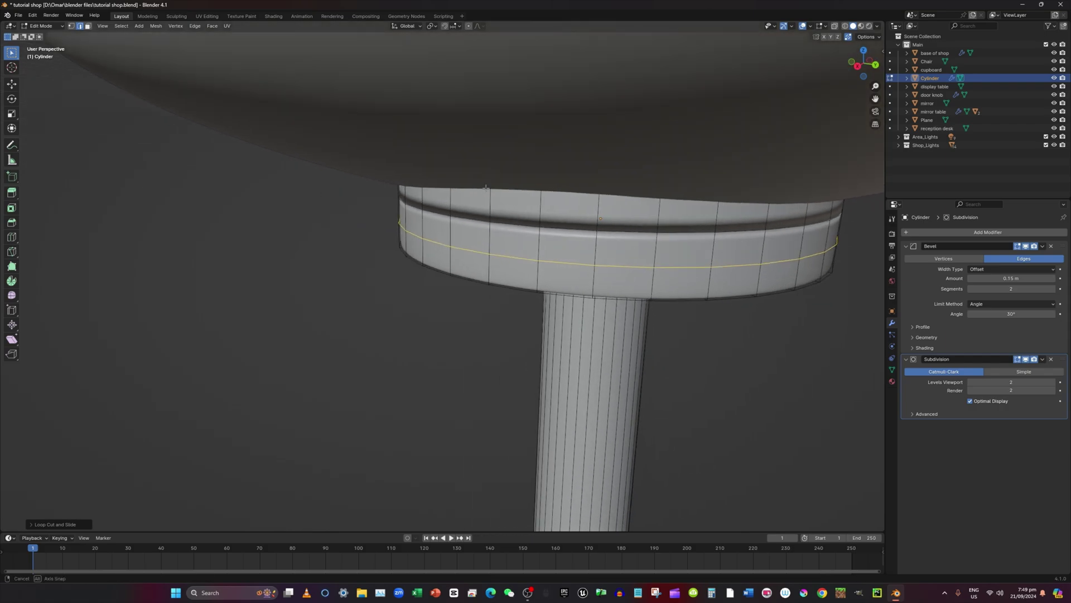
{"action": "left_click", "coordinate": [487, 227]}
{"action": "key", "text": "ctrl+z"}
{"action": "key", "text": "ctrl+z"}
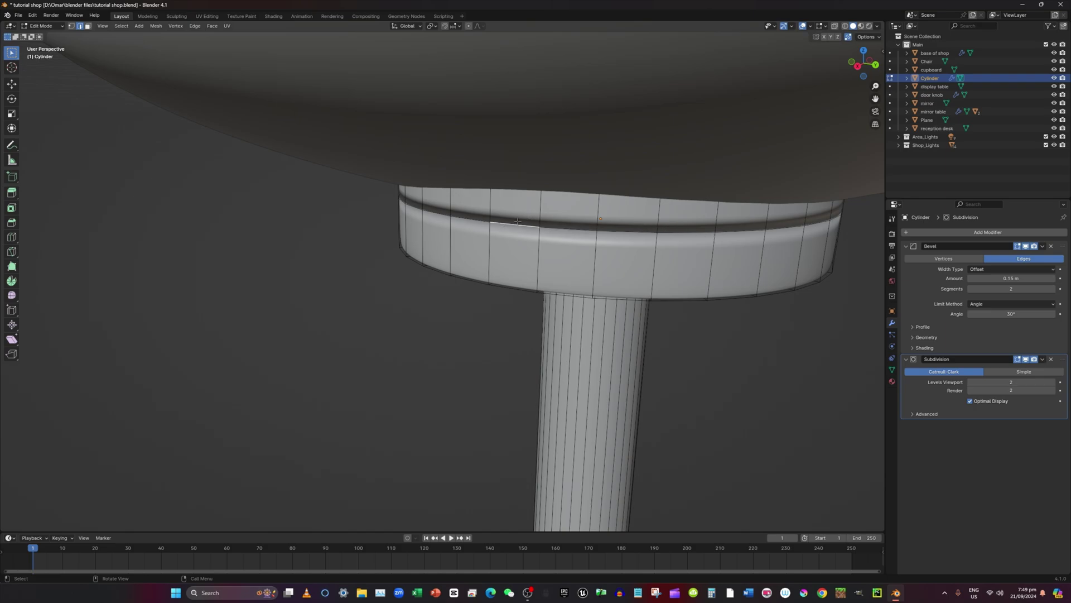
Step: Dissolve the edge loop that runs around the upper side wall of the disc mount
{"action": "left_click", "coordinate": [617, 231], "text": "alt"}
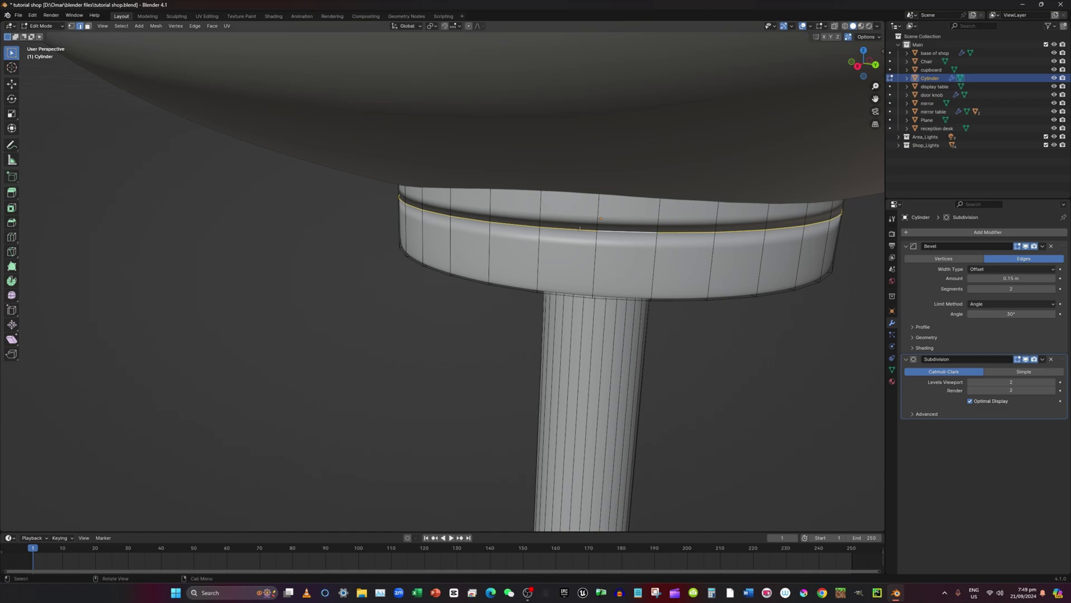
{"action": "middle_click_drag", "start_coordinate": [576, 241], "coordinate": [601, 238]}
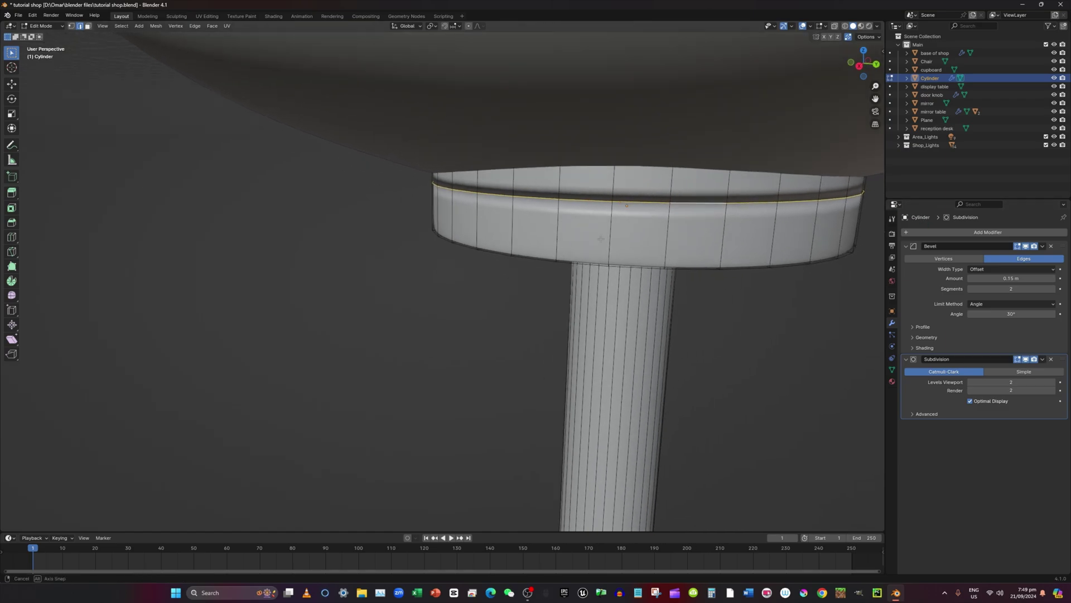
{"action": "key", "text": "x"}
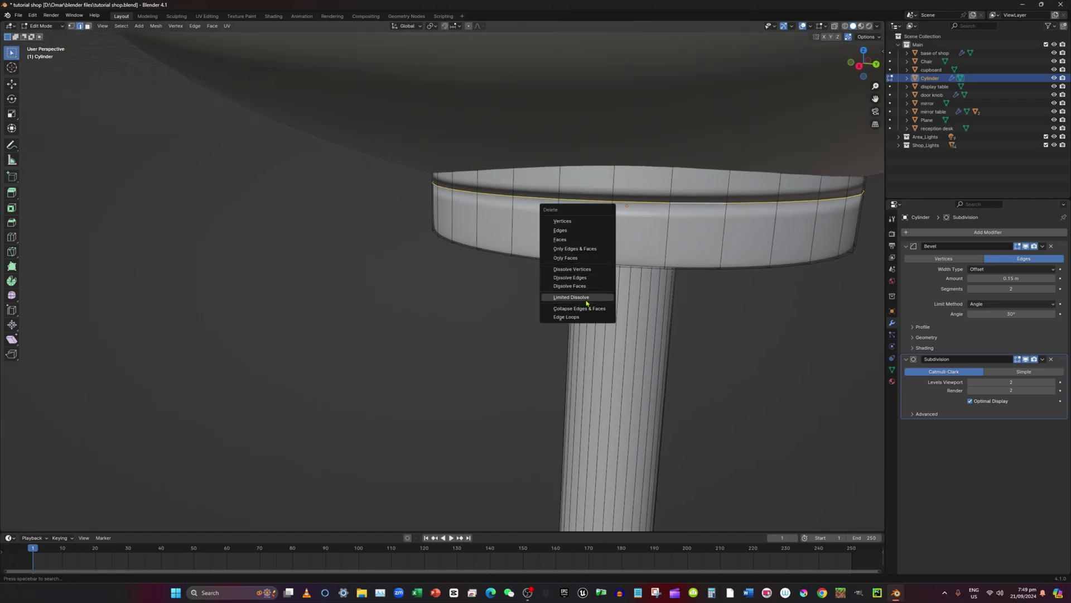
{"action": "left_click", "coordinate": [570, 277]}
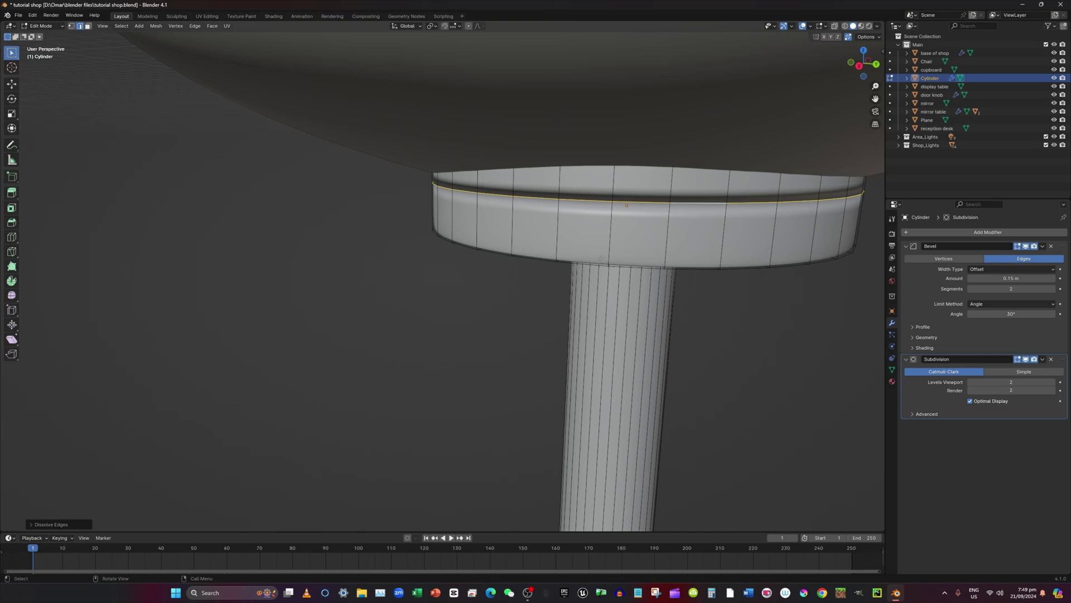
Step: Move the remaining selected edge loop down along Z until it sits just above the disc mount's lower rim
{"action": "key", "text": "g"}
{"action": "key", "text": "z"}
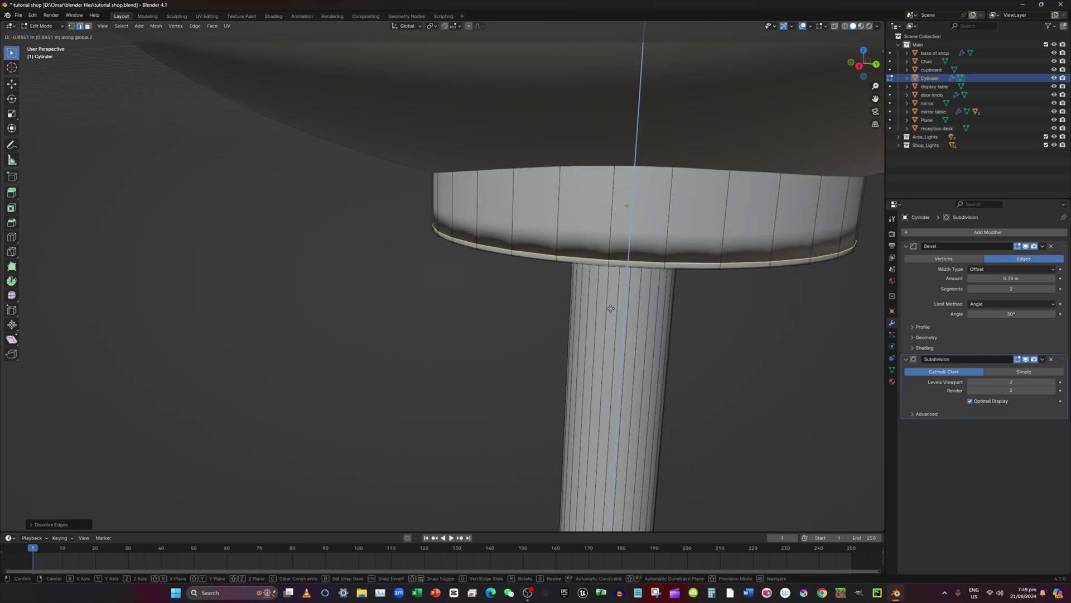
{"action": "left_click", "coordinate": [616, 304]}
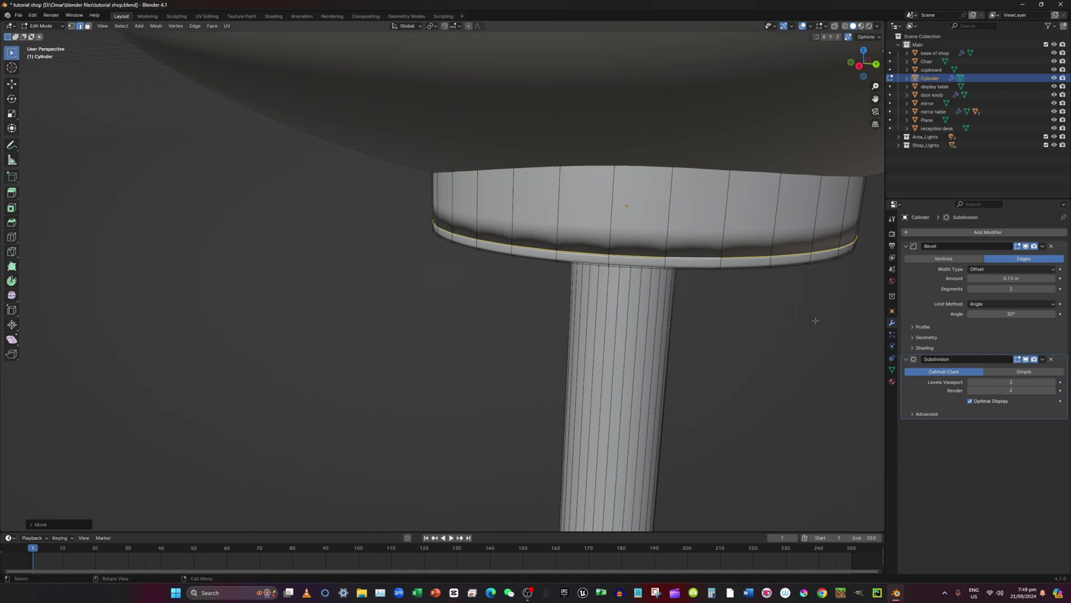
Step: Raise the disc mount's edge loop along Z toward the underside of the seat, and return to Object Mode
{"action": "middle_click_drag", "start_coordinate": [815, 320], "coordinate": [737, 329]}
{"action": "key", "text": "g"}
{"action": "key", "text": "z"}
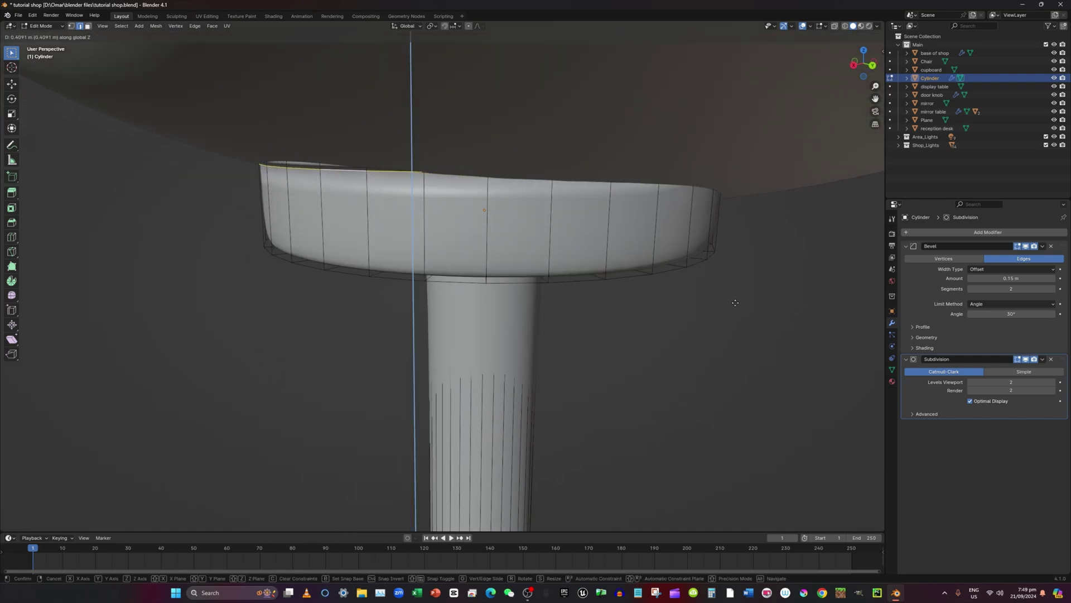
{"action": "left_click", "coordinate": [736, 292]}
{"action": "middle_click_drag", "start_coordinate": [735, 292], "coordinate": [435, 282]}
{"action": "scroll", "coordinate": [705, 282], "scroll_direction": "down", "scroll_amount": 6}
{"action": "left_click", "coordinate": [43, 27]}
{"action": "left_click", "coordinate": [45, 36]}
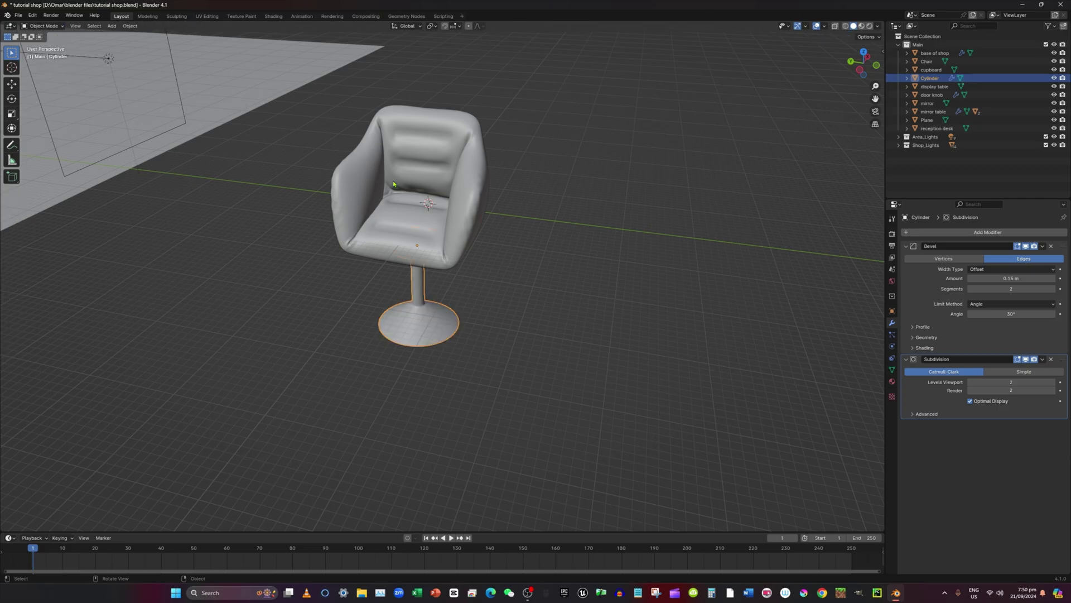
Step: Rename the chair base object as "Chair holder"
{"action": "middle_click_drag", "start_coordinate": [530, 224], "coordinate": [560, 217]}
{"action": "double_click", "coordinate": [924, 78]}
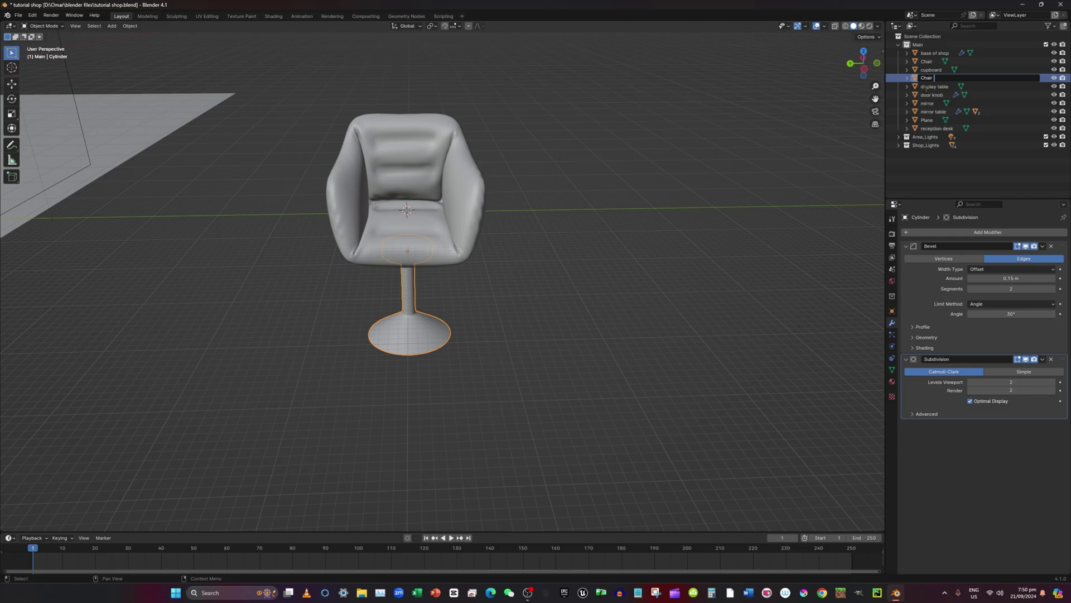
{"action": "type", "text": "Chair holder"}
{"action": "key", "text": "Return"}
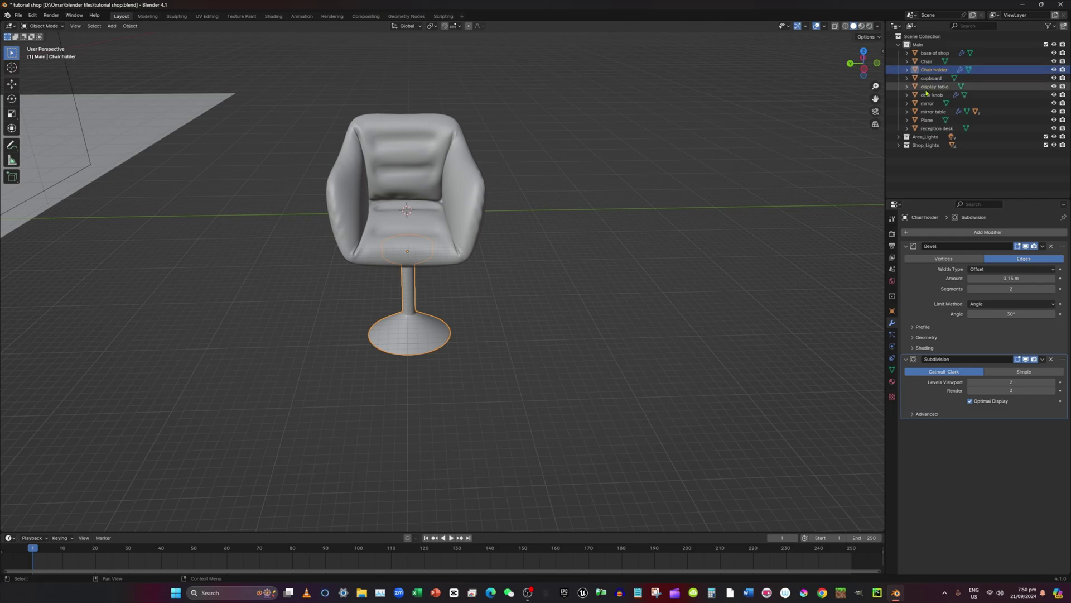
Step: Move the Chair and Chair holder objects into a new collection named "Chair", and collapse that collection
{"action": "left_click", "coordinate": [930, 65], "text": "ctrl"}
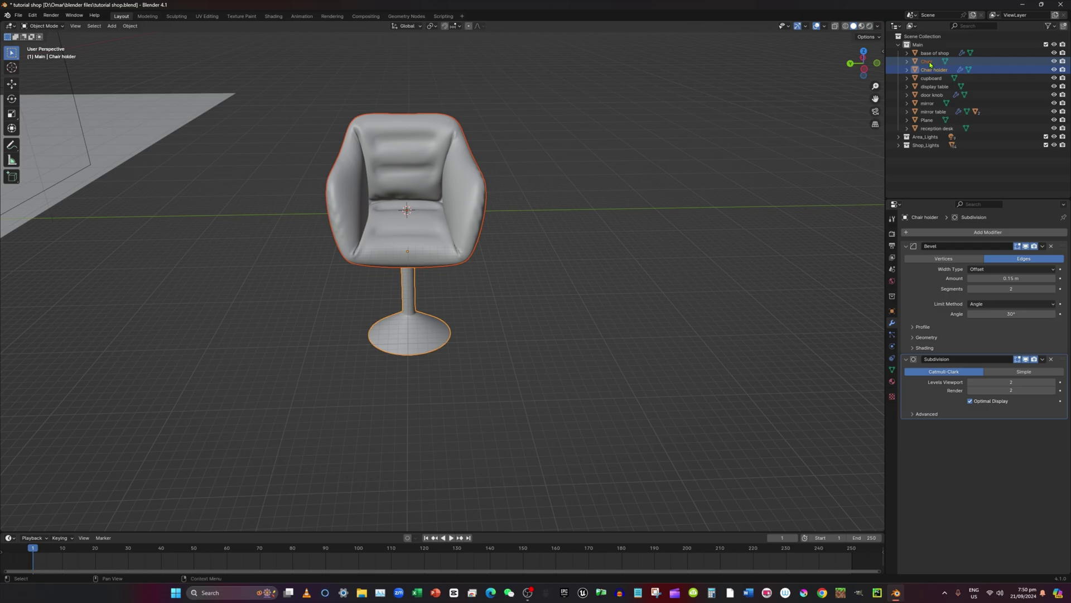
{"action": "right_click", "coordinate": [930, 64]}
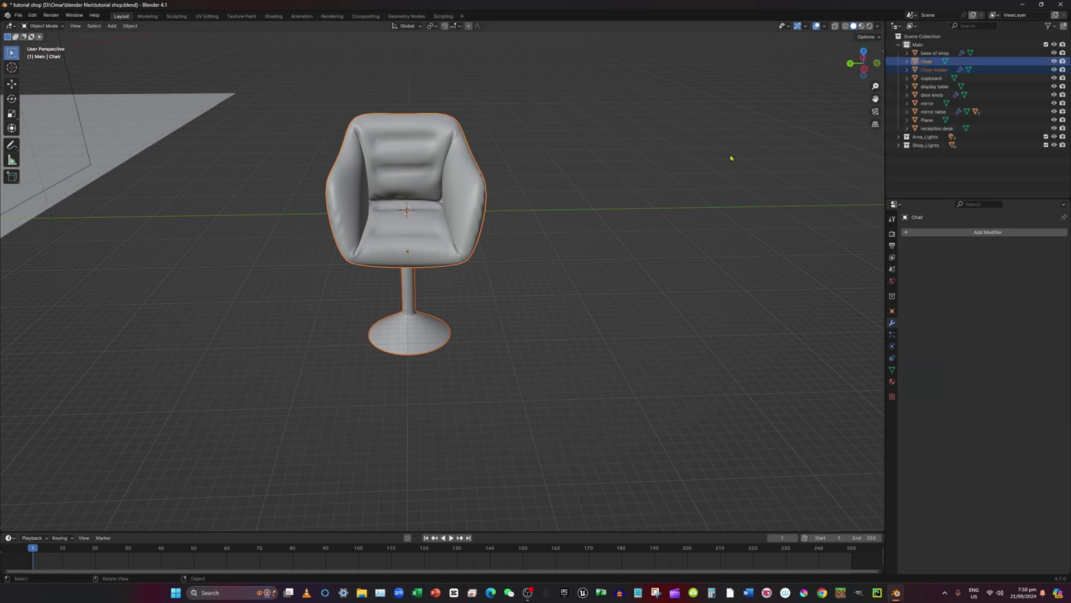
{"action": "key", "text": "m"}
{"action": "left_click", "coordinate": [757, 153]}
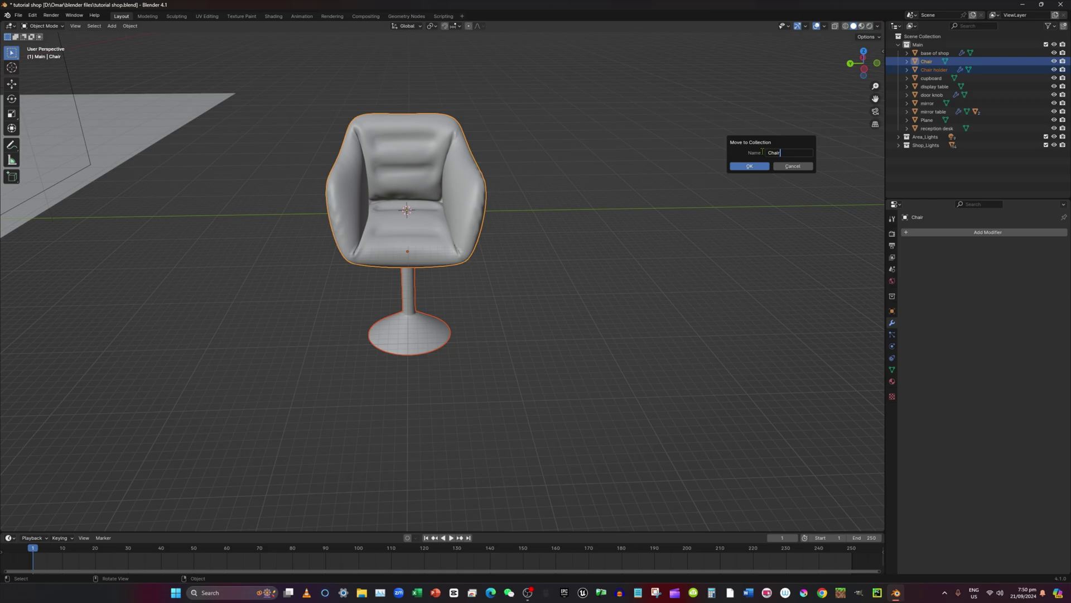
{"action": "left_click", "coordinate": [750, 166]}
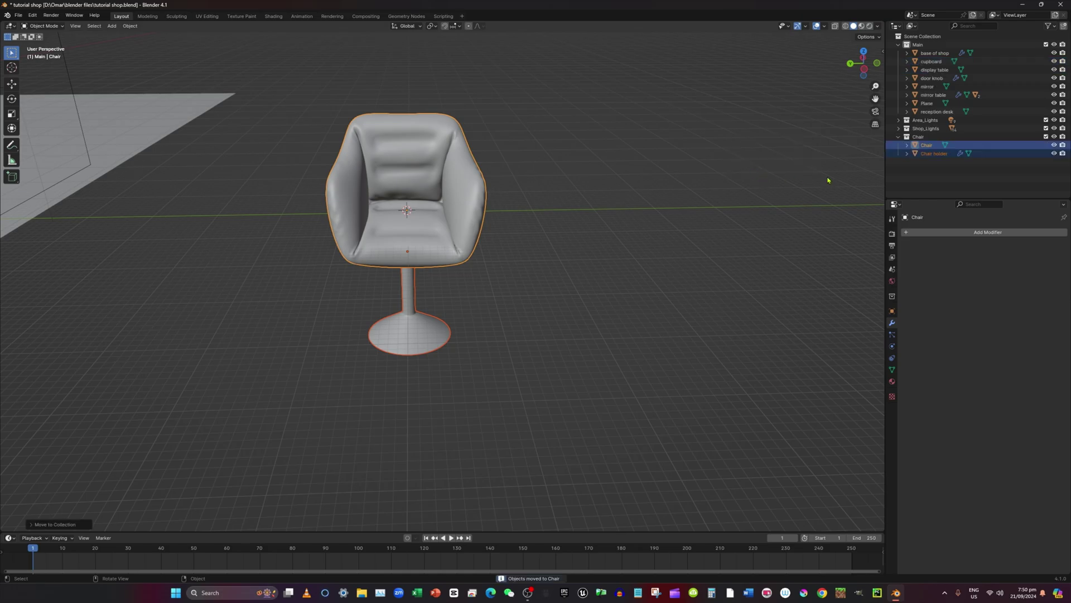
{"action": "left_click", "coordinate": [899, 136]}
{"action": "left_click", "coordinate": [614, 157]}
{"action": "middle_click_drag", "start_coordinate": [594, 158], "coordinate": [539, 162]}
{"action": "left_click", "coordinate": [427, 193]}
{"action": "scroll", "coordinate": [445, 194], "scroll_direction": "down", "scroll_amount": 2}
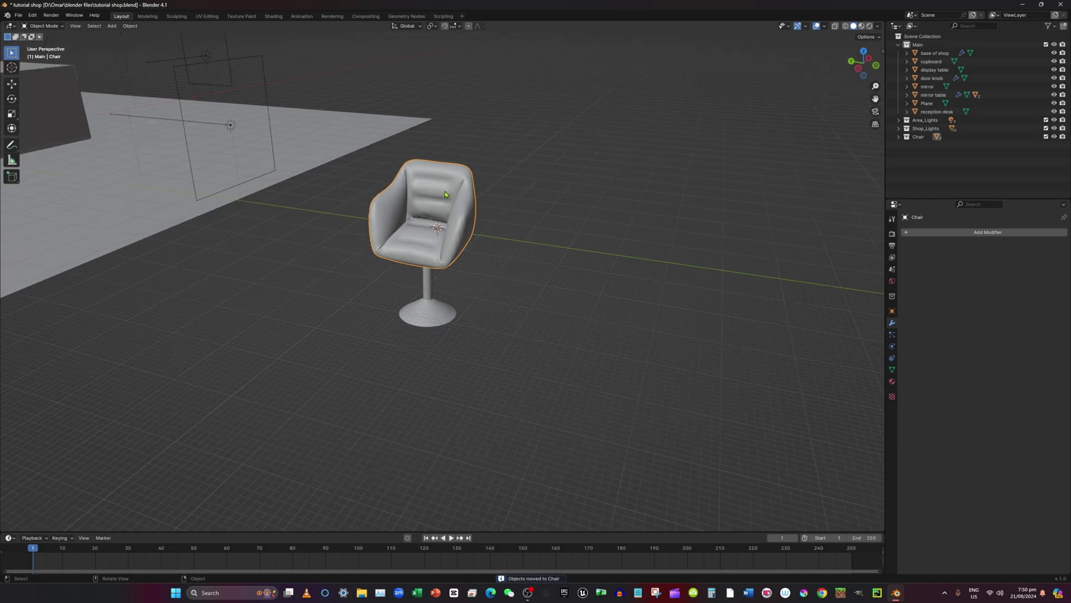
{"action": "left_click", "coordinate": [918, 139]}
{"action": "left_click", "coordinate": [472, 197]}
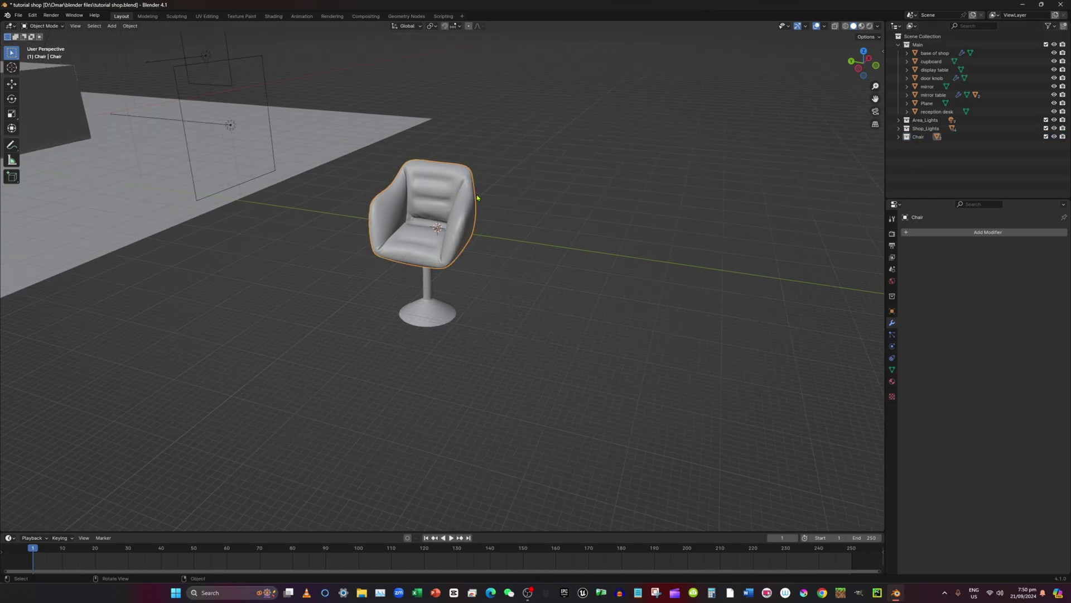
{"action": "left_click_drag", "start_coordinate": [332, 156], "coordinate": [492, 331]}
{"action": "scroll", "coordinate": [503, 318], "scroll_direction": "down", "scroll_amount": 6}
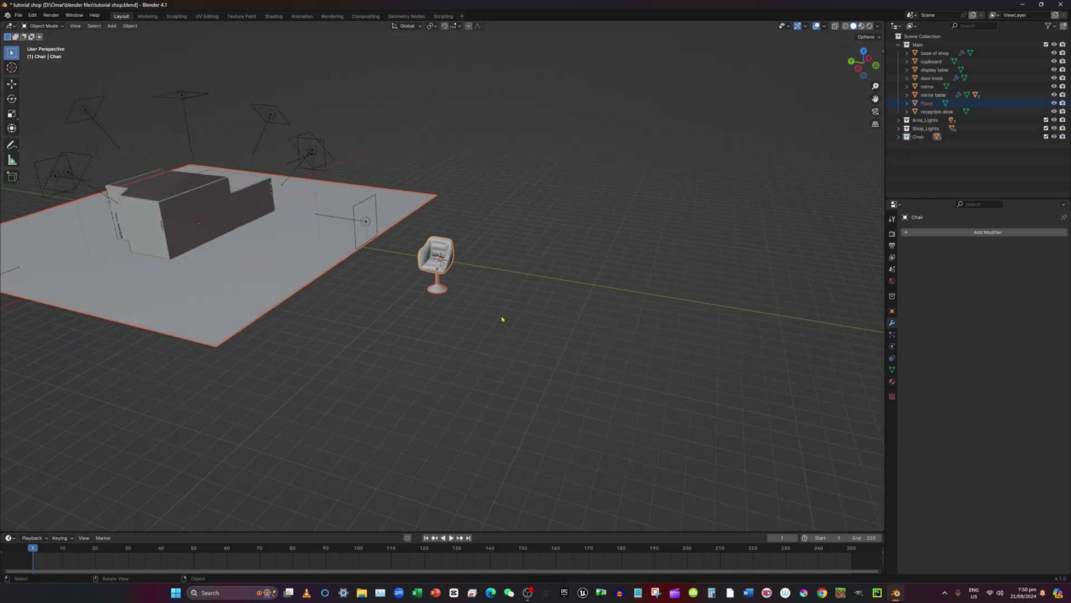
{"action": "middle_click_drag", "start_coordinate": [502, 319], "coordinate": [591, 318]}
{"action": "left_click", "coordinate": [566, 312]}
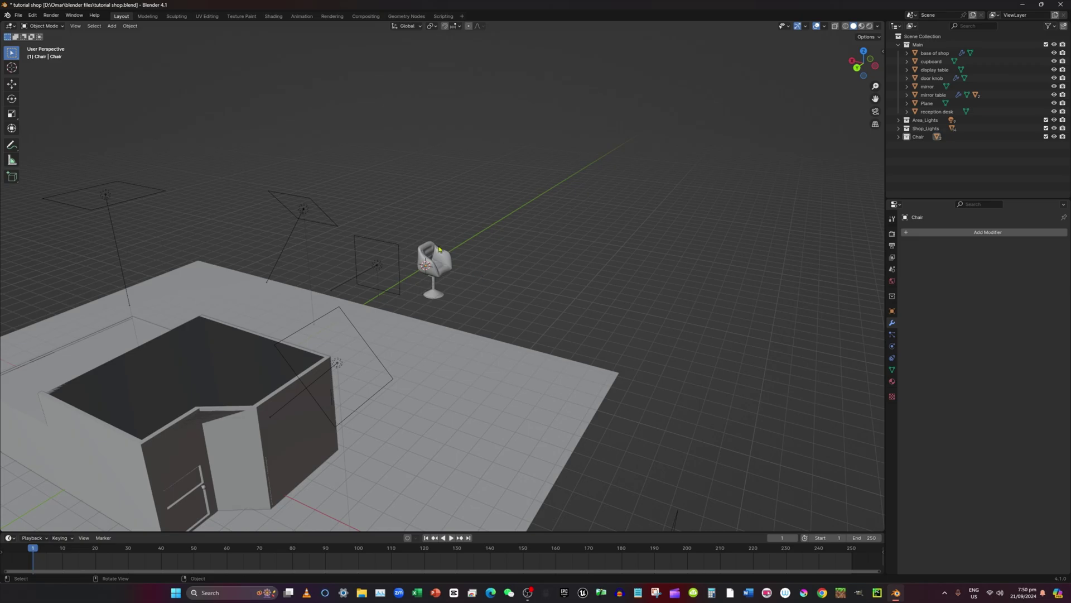
Step: Select the chair together with its base and move both along the Y axis into the shop building
{"action": "left_click_drag", "start_coordinate": [418, 230], "coordinate": [462, 298]}
{"action": "middle_click_drag", "start_coordinate": [462, 298], "coordinate": [442, 259]}
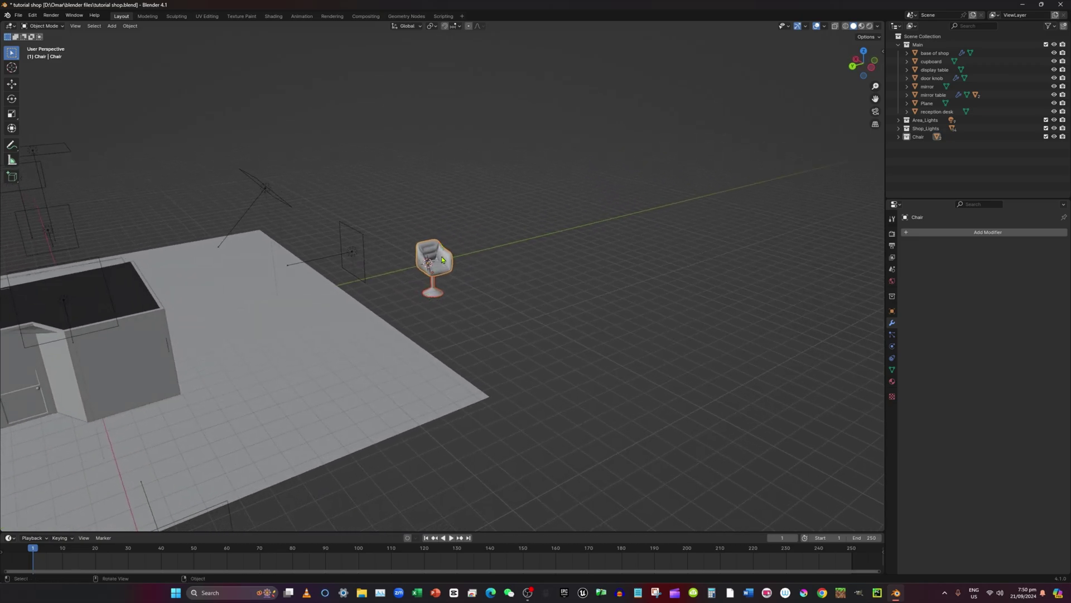
{"action": "key", "text": "g"}
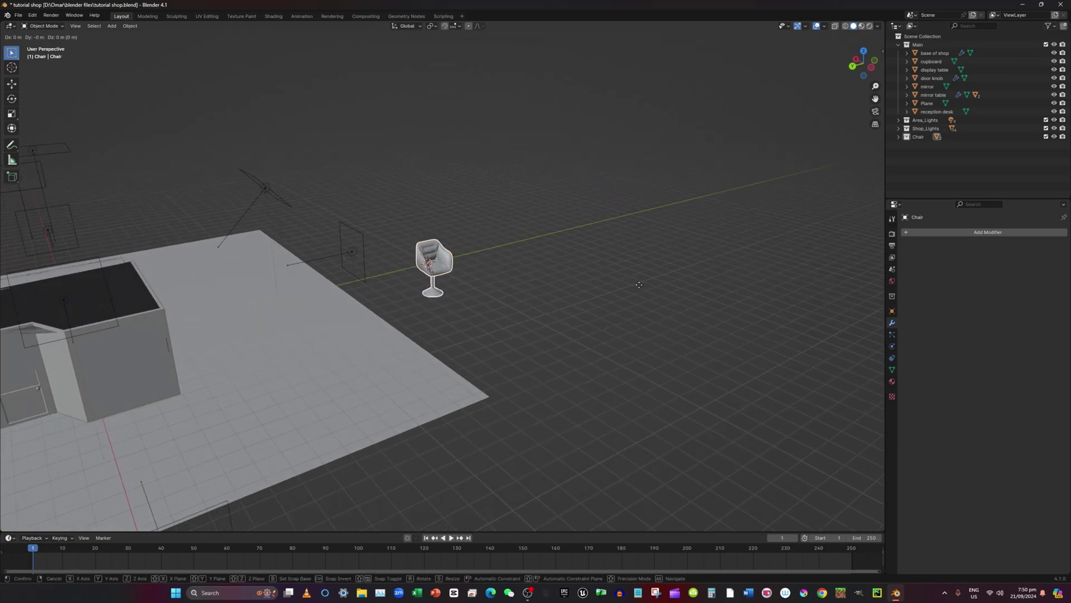
{"action": "key", "text": "y"}
{"action": "left_click", "coordinate": [294, 354]}
Step: Scale the chair and its base down uniformly to fit the shop interior
{"action": "middle_click_drag", "start_coordinate": [294, 354], "coordinate": [452, 342]}
{"action": "key", "text": "s"}
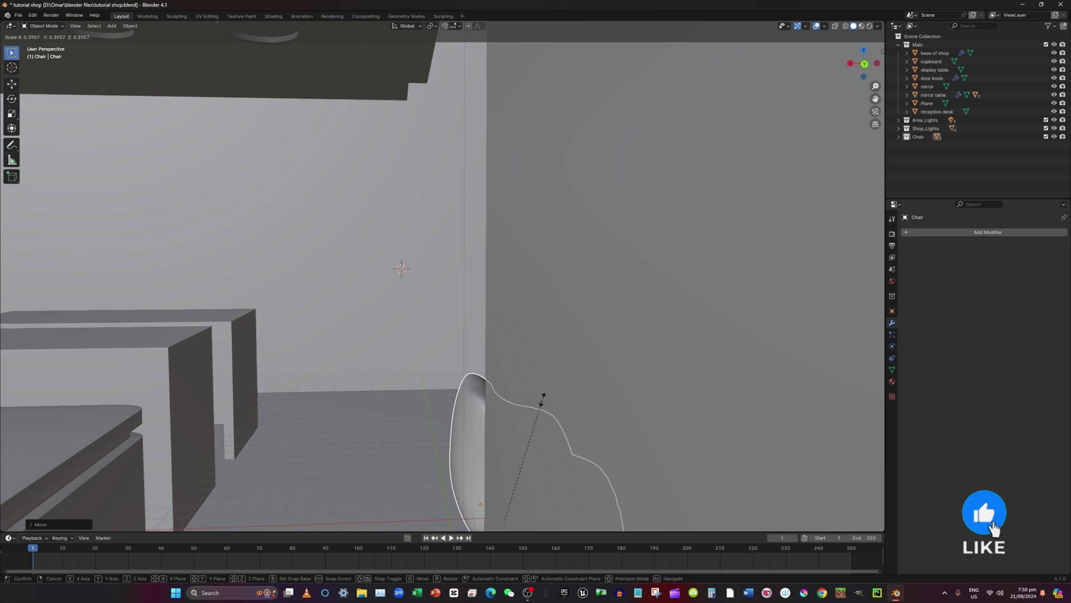
{"action": "left_click", "coordinate": [498, 434]}
Step: Raise the chair and its base about 4.9 m along Z so the foot clears the shop floor
{"action": "middle_click_drag", "start_coordinate": [495, 438], "coordinate": [936, 419]}
{"action": "scroll", "coordinate": [506, 386], "scroll_direction": "up", "scroll_amount": 2}
{"action": "scroll", "coordinate": [495, 377], "scroll_direction": "up", "scroll_amount": 6}
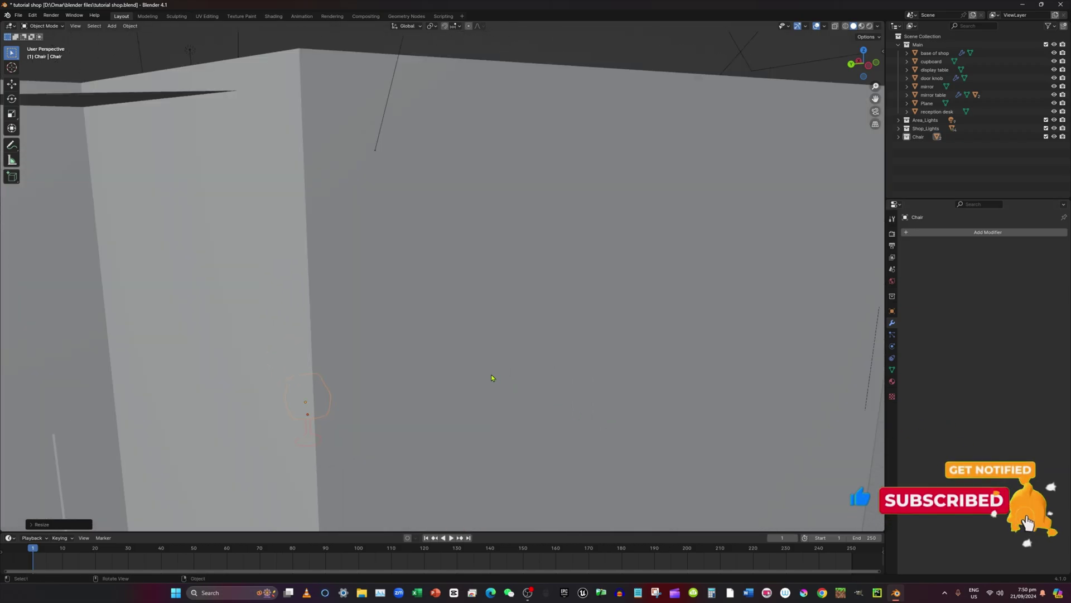
{"action": "middle_click_drag", "start_coordinate": [494, 377], "coordinate": [486, 384]}
{"action": "middle_click_drag", "start_coordinate": [486, 384], "coordinate": [622, 284], "text": "shift"}
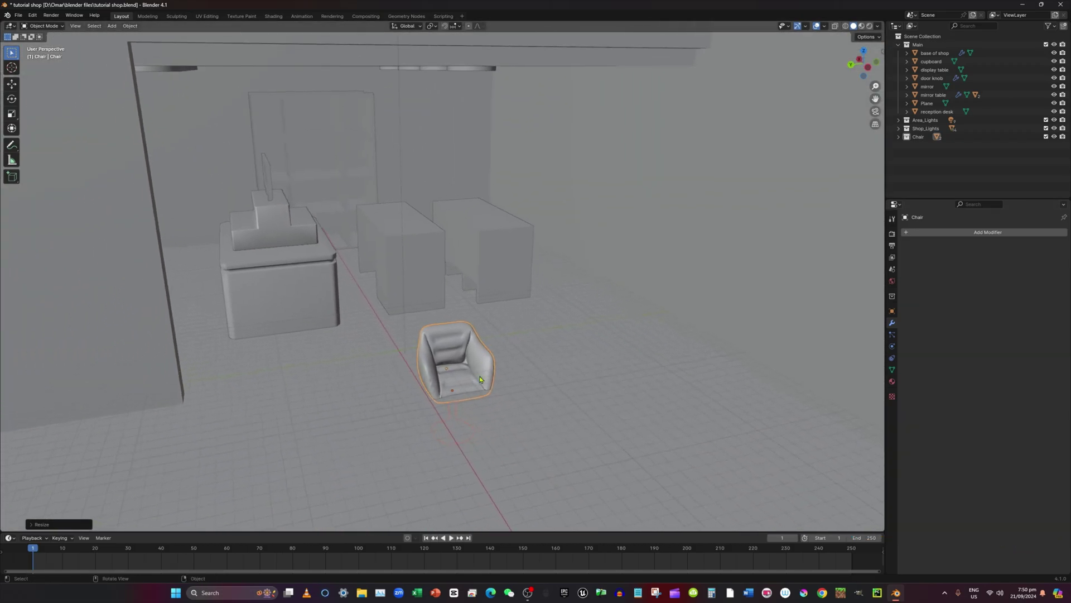
{"action": "key", "text": "g"}
{"action": "key", "text": "z"}
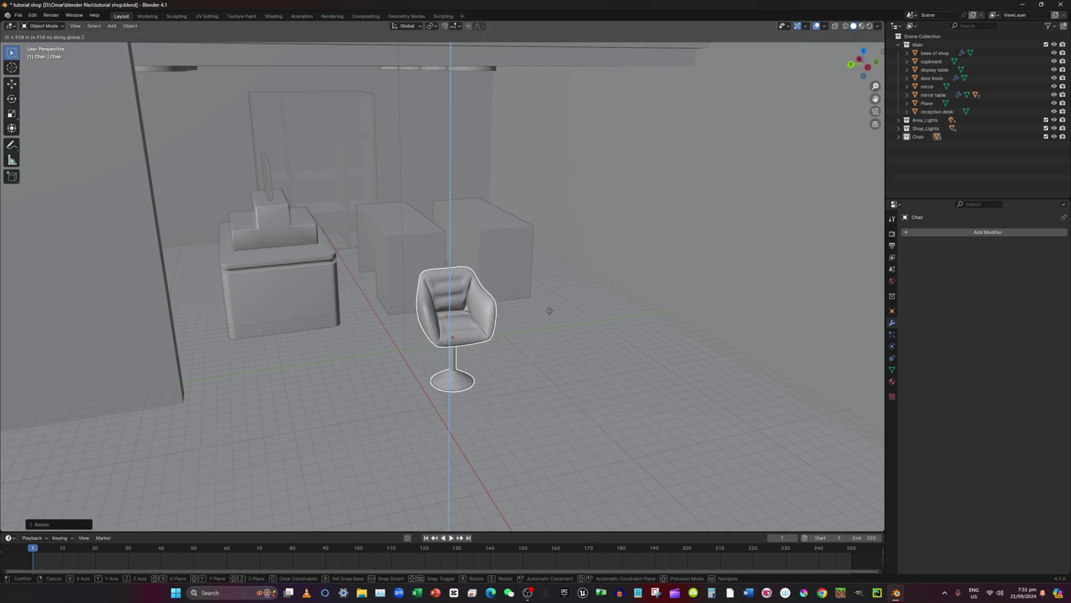
{"action": "left_click", "coordinate": [549, 311]}
Step: Rescale the chair and its base uniformly to match the proportions of the surrounding shop furniture
{"action": "scroll", "coordinate": [486, 404], "scroll_direction": "up", "scroll_amount": 6}
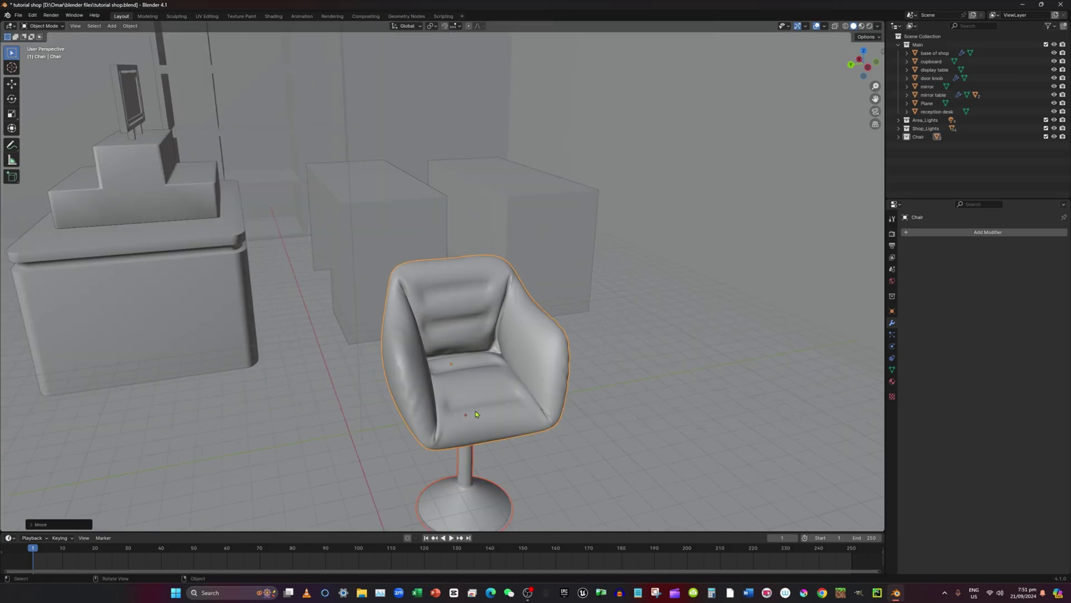
{"action": "middle_click_drag", "start_coordinate": [487, 404], "coordinate": [467, 413]}
{"action": "scroll", "coordinate": [472, 425], "scroll_direction": "down", "scroll_amount": 3}
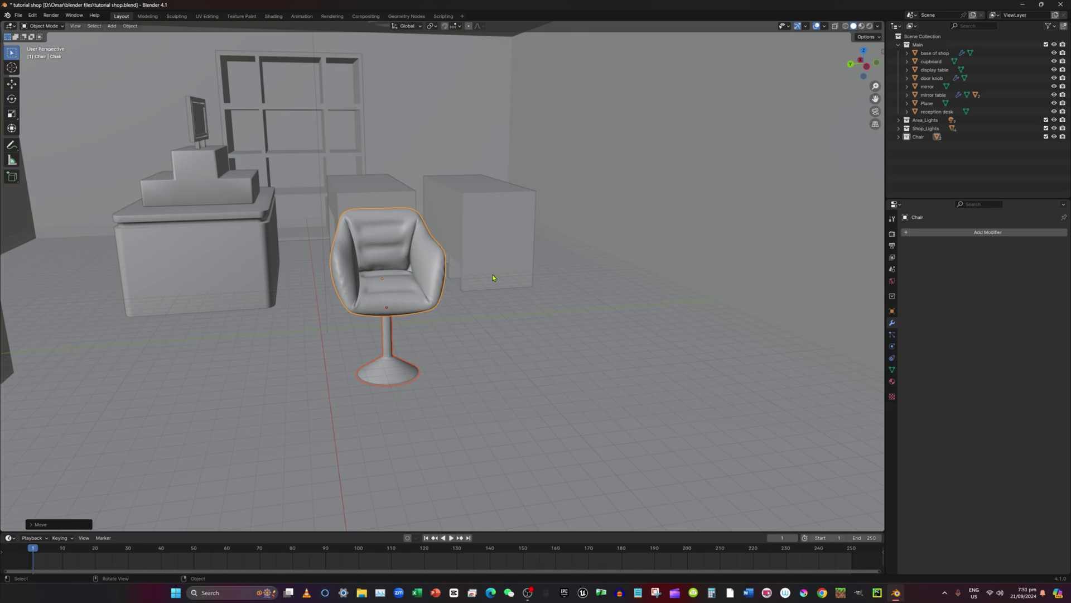
{"action": "middle_click_drag", "start_coordinate": [485, 282], "coordinate": [565, 348]}
{"action": "key", "text": "s"}
{"action": "left_click", "coordinate": [586, 335]}
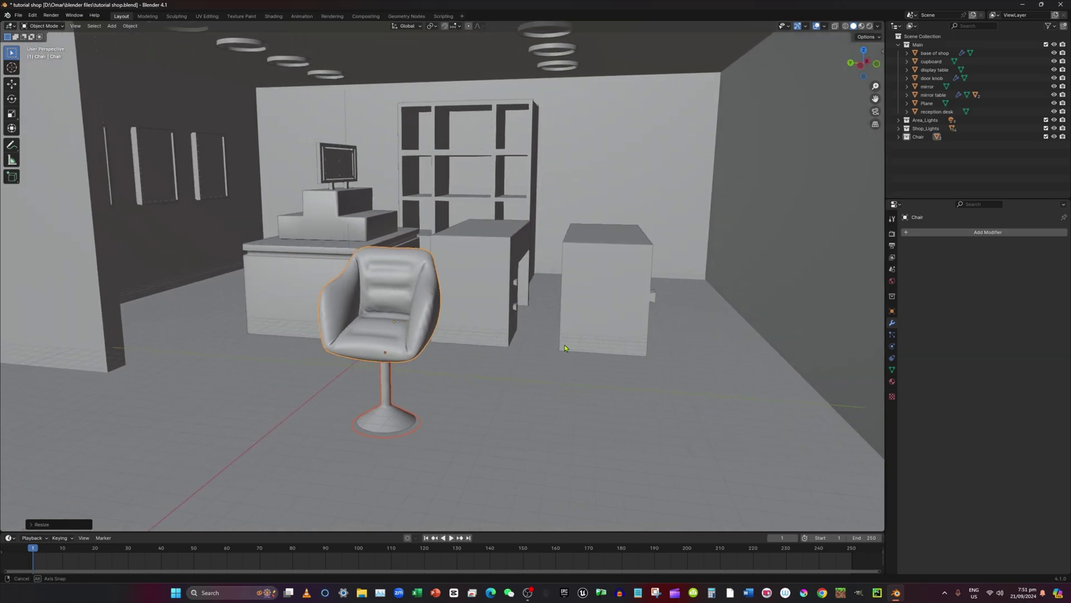
{"action": "middle_click_drag", "start_coordinate": [480, 350], "coordinate": [528, 314]}
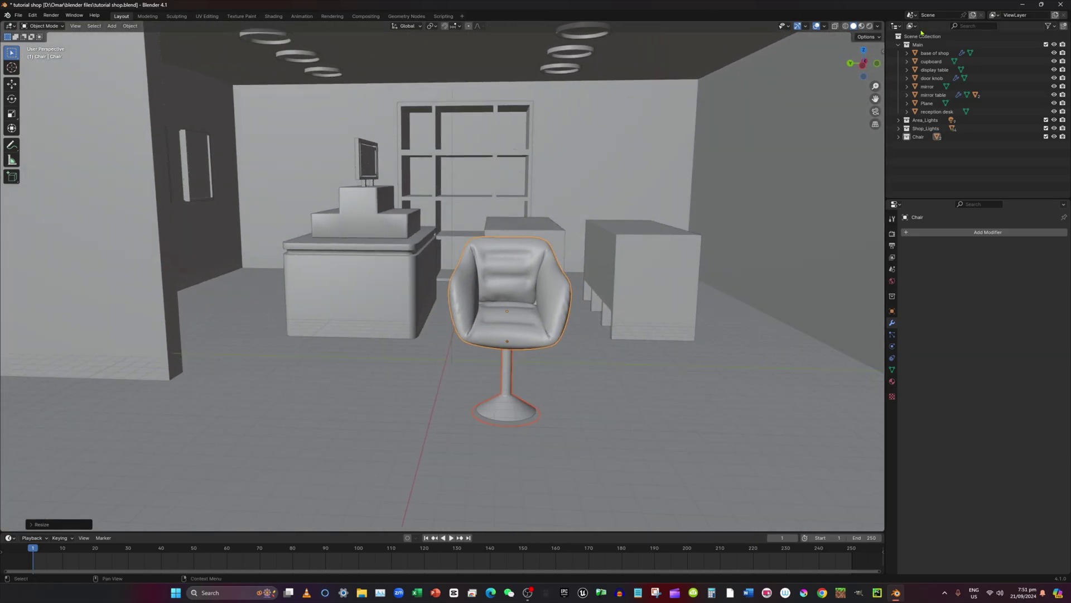
Step: Switch the viewport to Rendered shading and create a new material for the chair seat
{"action": "left_click", "coordinate": [869, 26]}
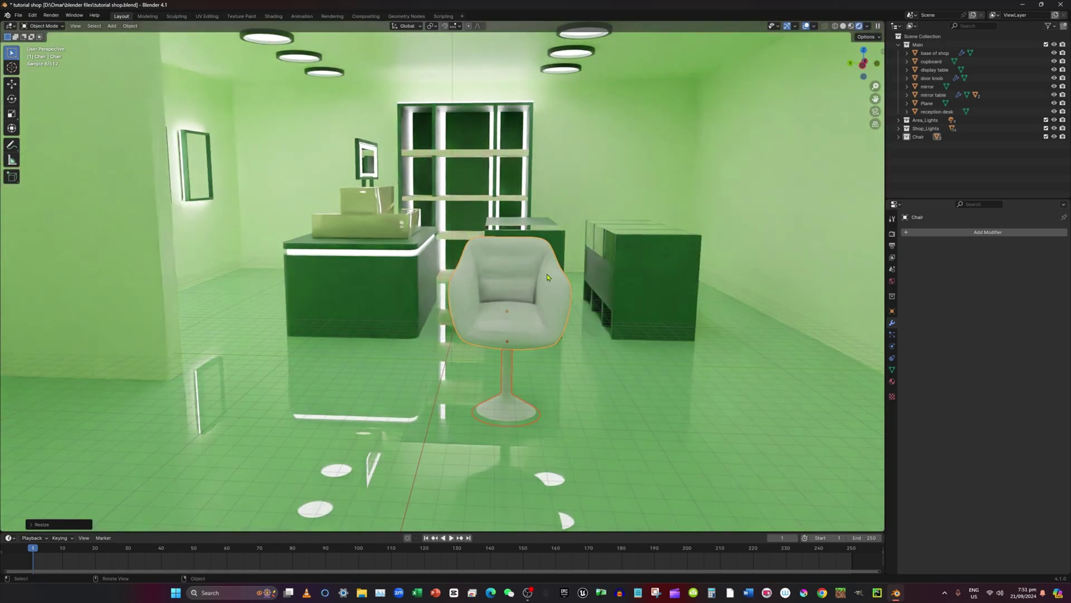
{"action": "left_click", "coordinate": [548, 277]}
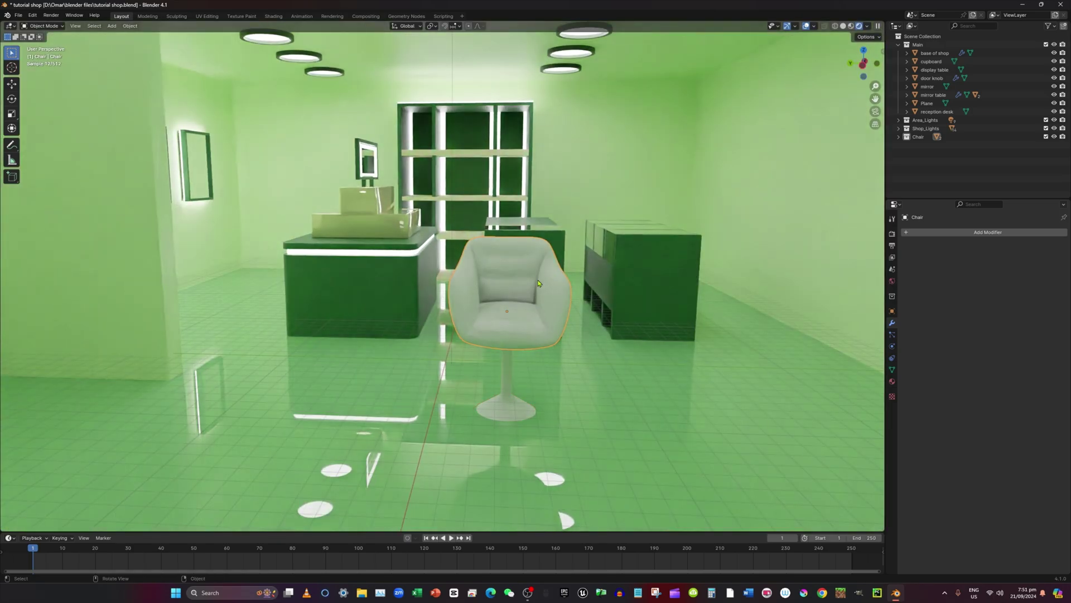
{"action": "left_click", "coordinate": [894, 383]}
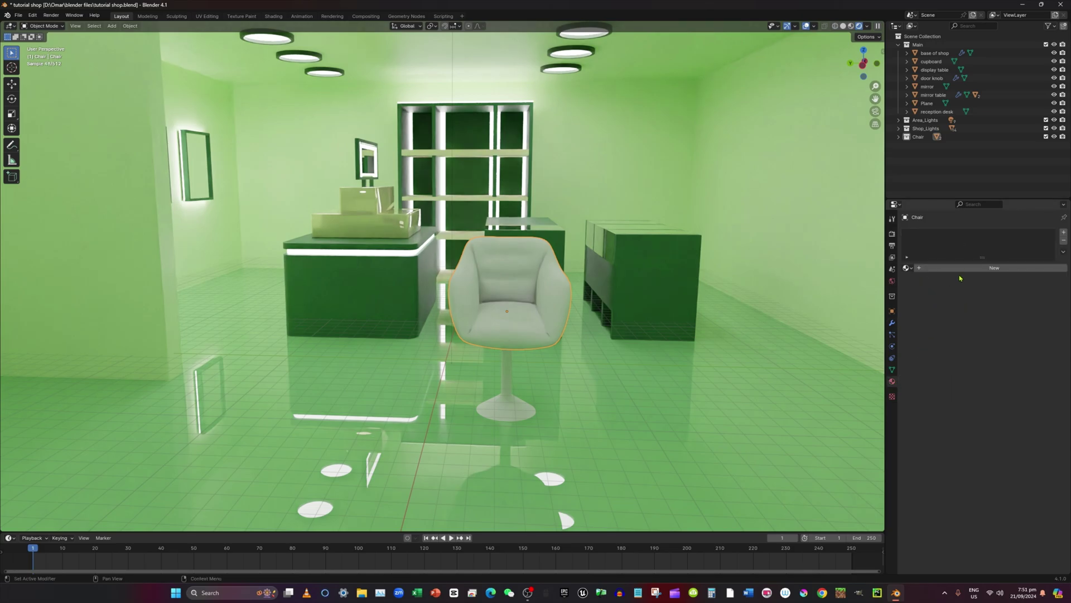
{"action": "left_click", "coordinate": [1013, 268]}
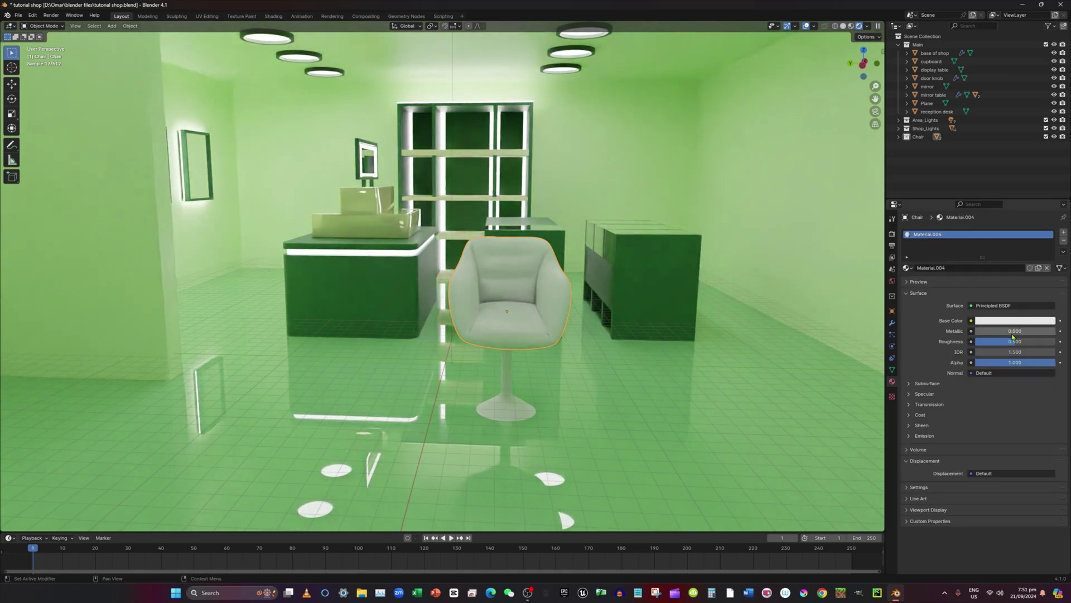
Step: Set the seat material's roughness to 0 and its base color to black
{"action": "left_click_drag", "start_coordinate": [999, 332], "coordinate": [974, 344]}
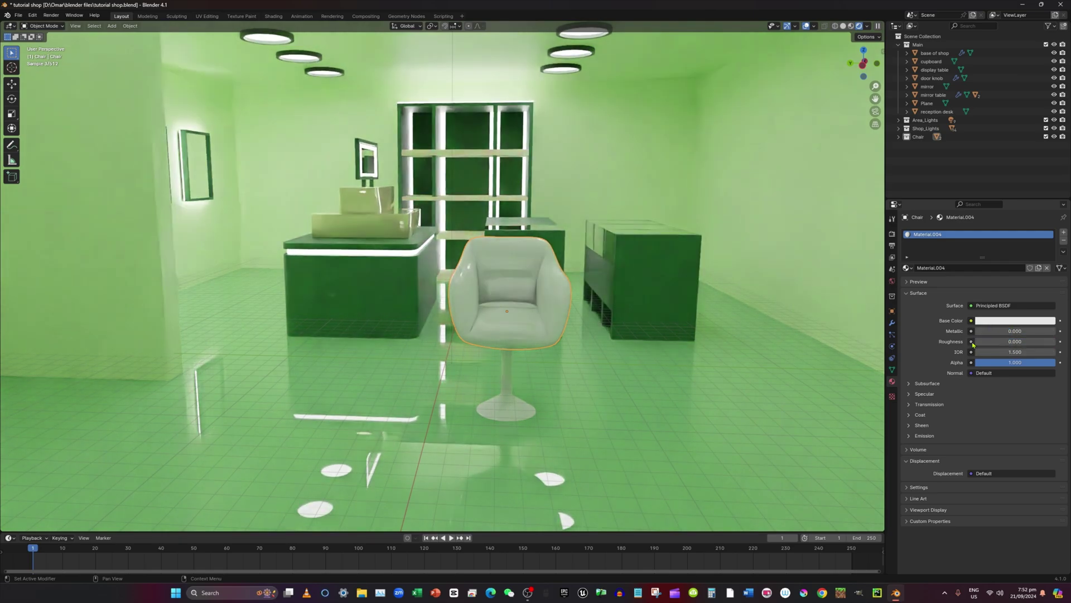
{"action": "scroll", "coordinate": [637, 337], "scroll_direction": "up", "scroll_amount": 3}
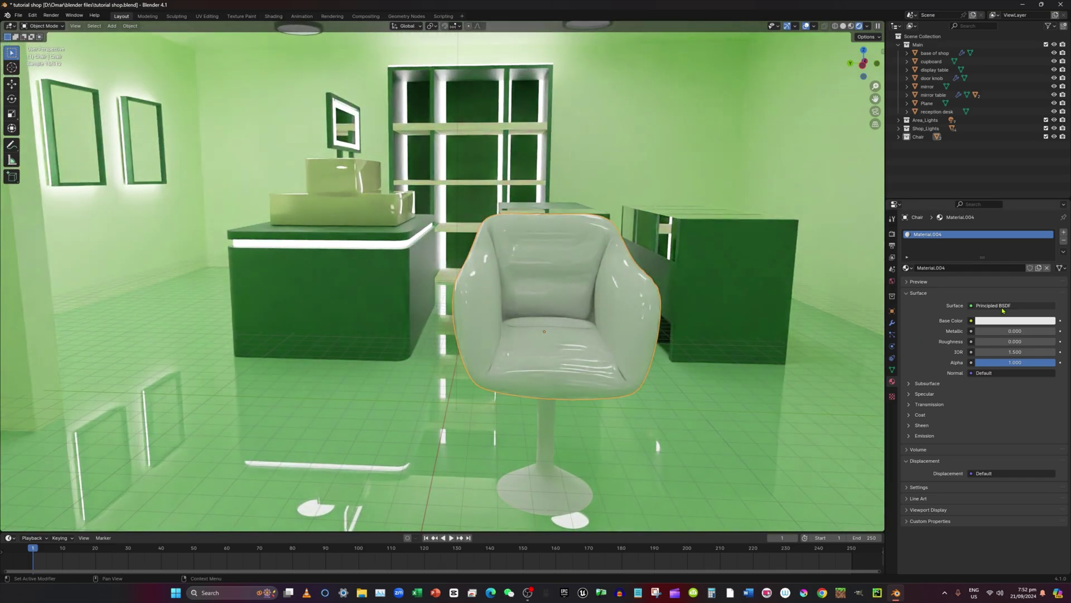
{"action": "left_click", "coordinate": [1007, 320]}
{"action": "left_click_drag", "start_coordinate": [1039, 208], "coordinate": [1039, 259]}
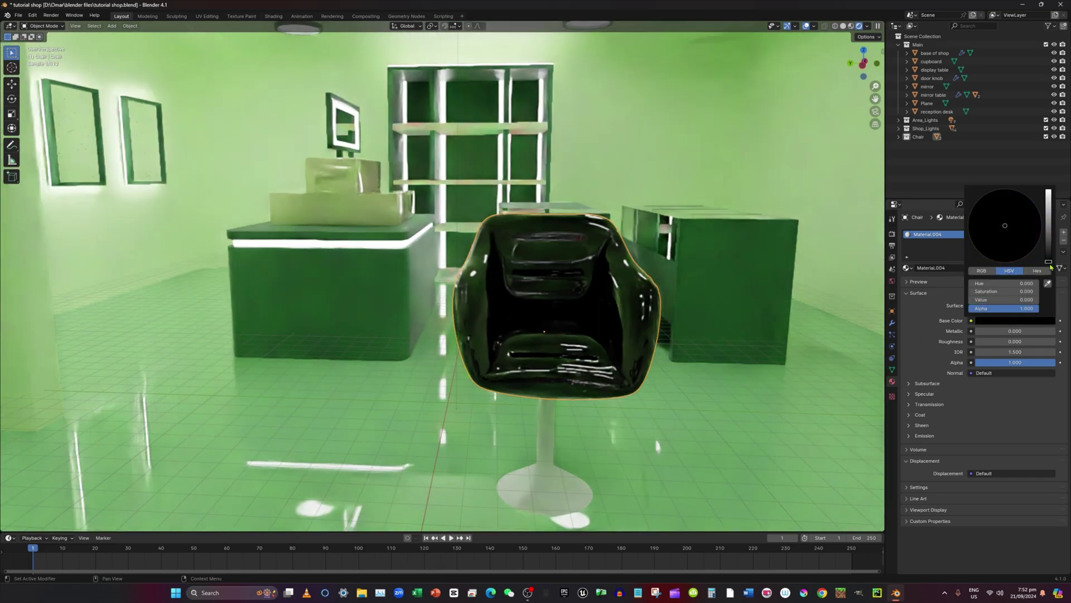
Step: Raise the seat material's roughness to about 0.326 for a softer leather-like sheen
{"action": "middle_click_drag", "start_coordinate": [592, 358], "coordinate": [581, 367]}
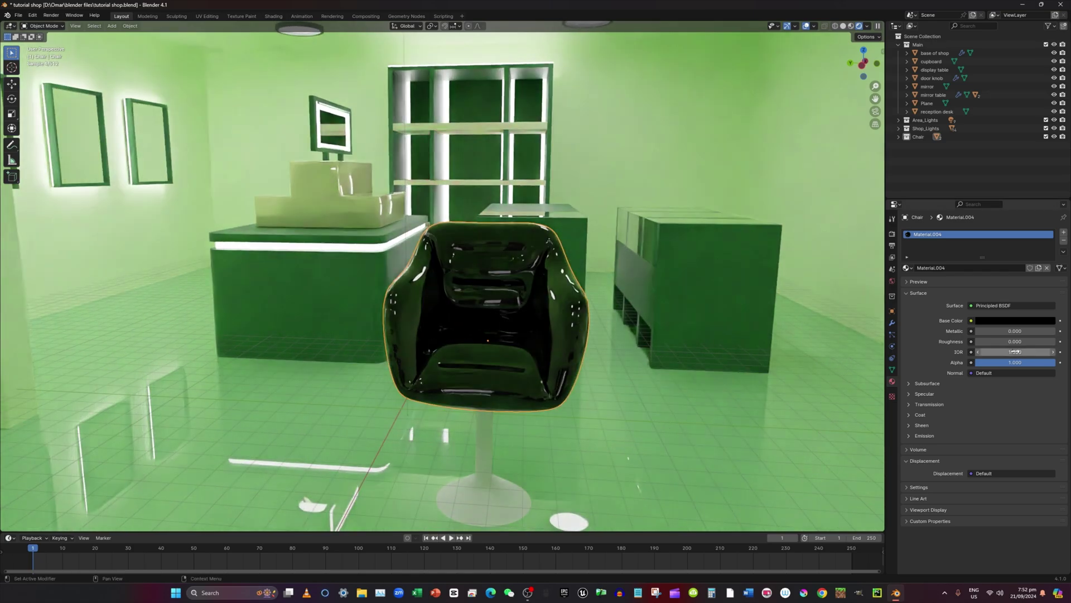
{"action": "left_click_drag", "start_coordinate": [1021, 344], "coordinate": [1024, 344]}
{"action": "left_click_drag", "start_coordinate": [984, 342], "coordinate": [1002, 342]}
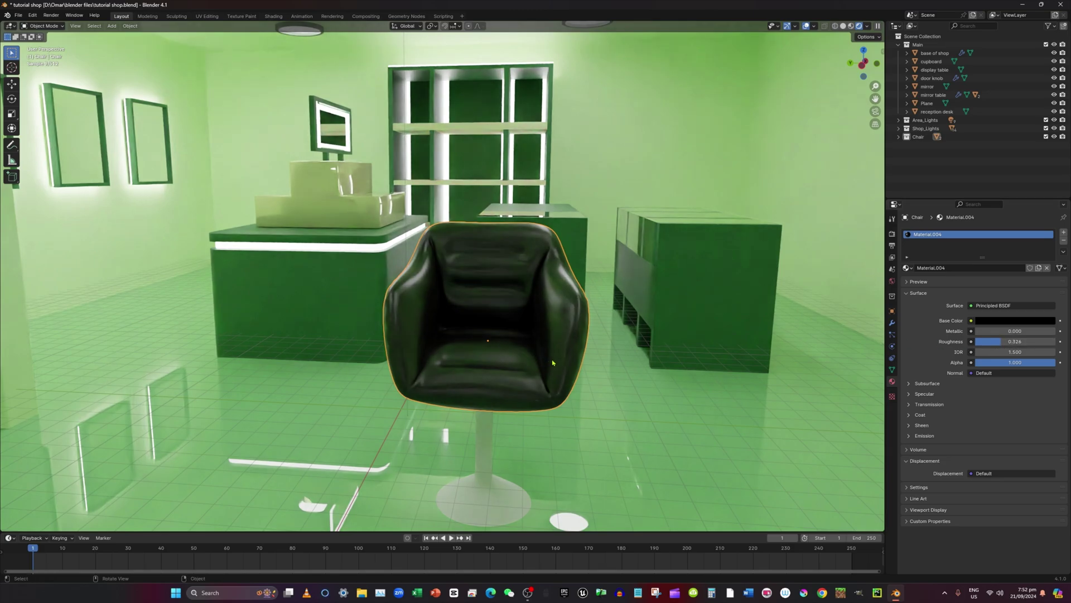
{"action": "scroll", "coordinate": [527, 317], "scroll_direction": "up", "scroll_amount": 5}
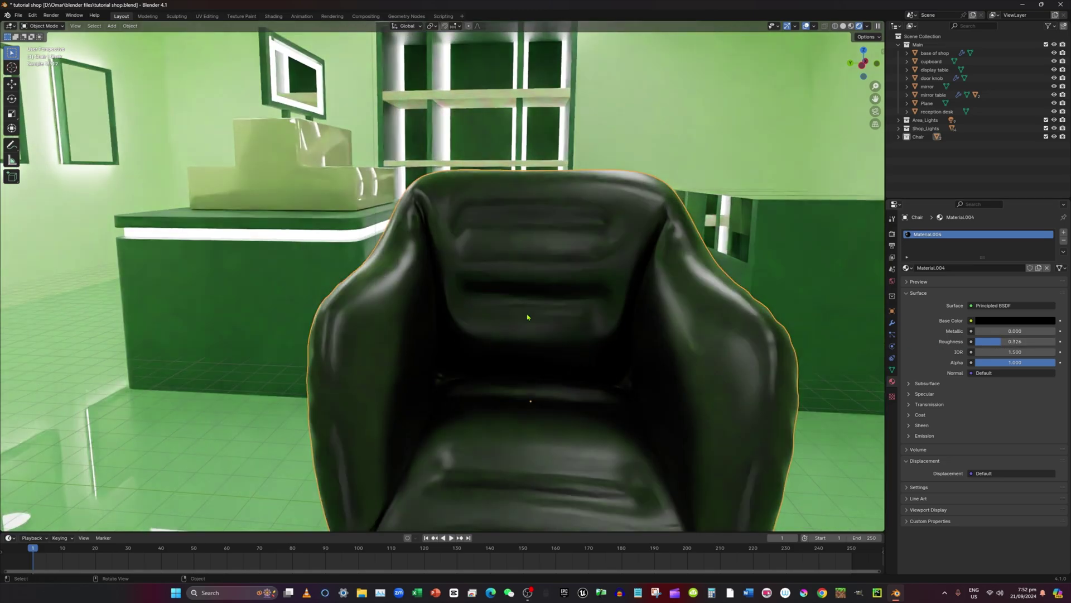
{"action": "scroll", "coordinate": [531, 313], "scroll_direction": "down", "scroll_amount": 5}
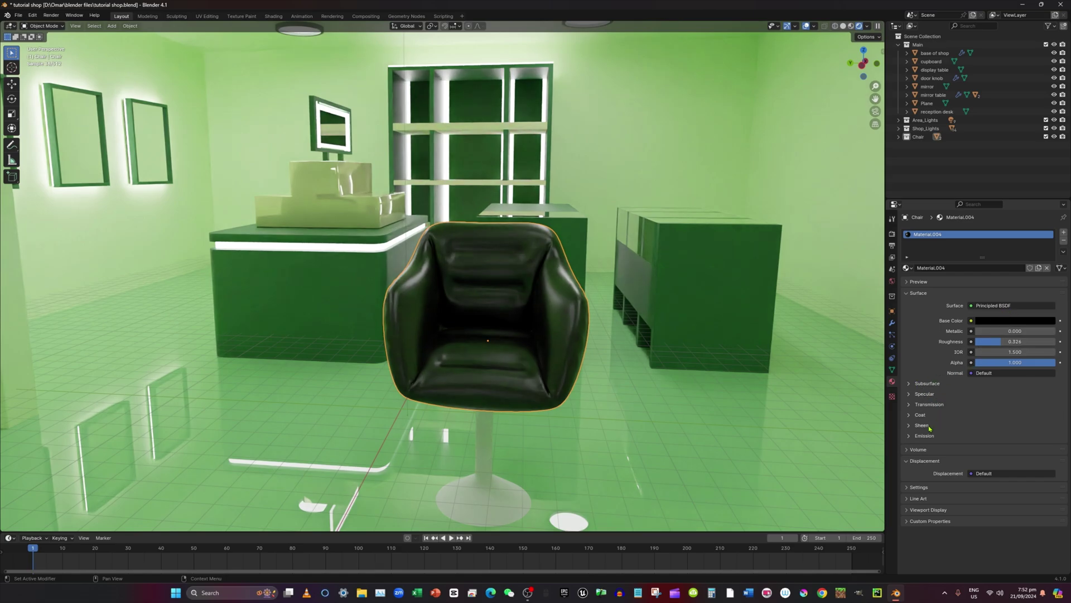
Step: Create a new material for the chair's pedestal base and set its base color to pure white with a value of 1
{"action": "left_click", "coordinate": [485, 465]}
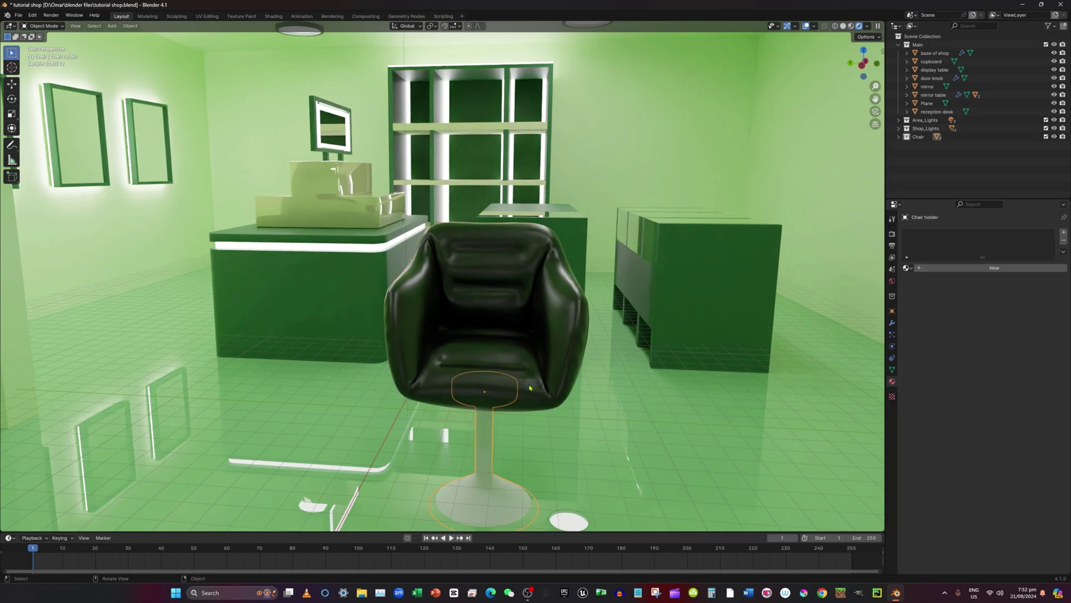
{"action": "mouse_move", "coordinate": [572, 400]}
{"action": "middle_mouse_down"}
{"action": "mouse_move", "coordinate": [582, 409]}
{"action": "mouse_move", "coordinate": [576, 397]}
{"action": "middle_mouse_up"}
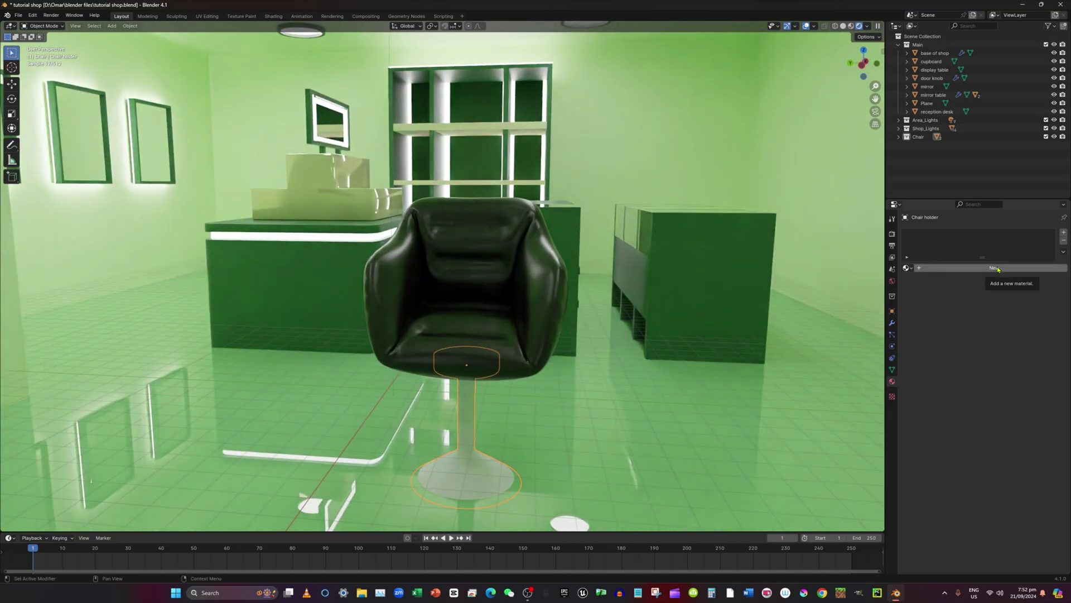
{"action": "left_click", "coordinate": [998, 268]}
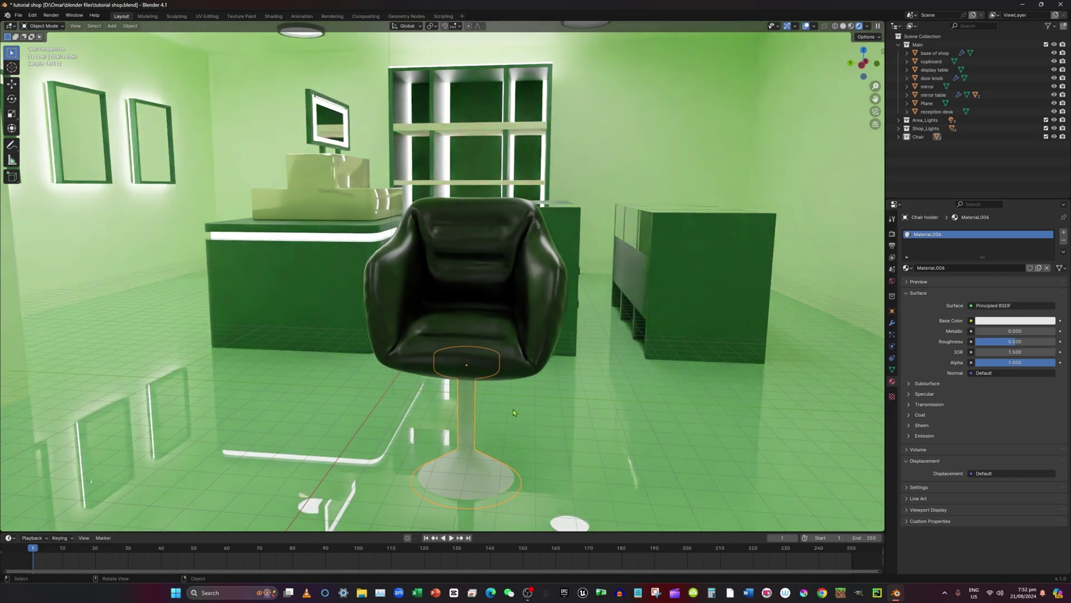
{"action": "scroll", "coordinate": [514, 410], "scroll_direction": "up", "scroll_amount": 1}
{"action": "scroll", "coordinate": [514, 410], "scroll_direction": "down", "scroll_amount": 1}
{"action": "middle_click_drag", "start_coordinate": [522, 412], "coordinate": [525, 391]}
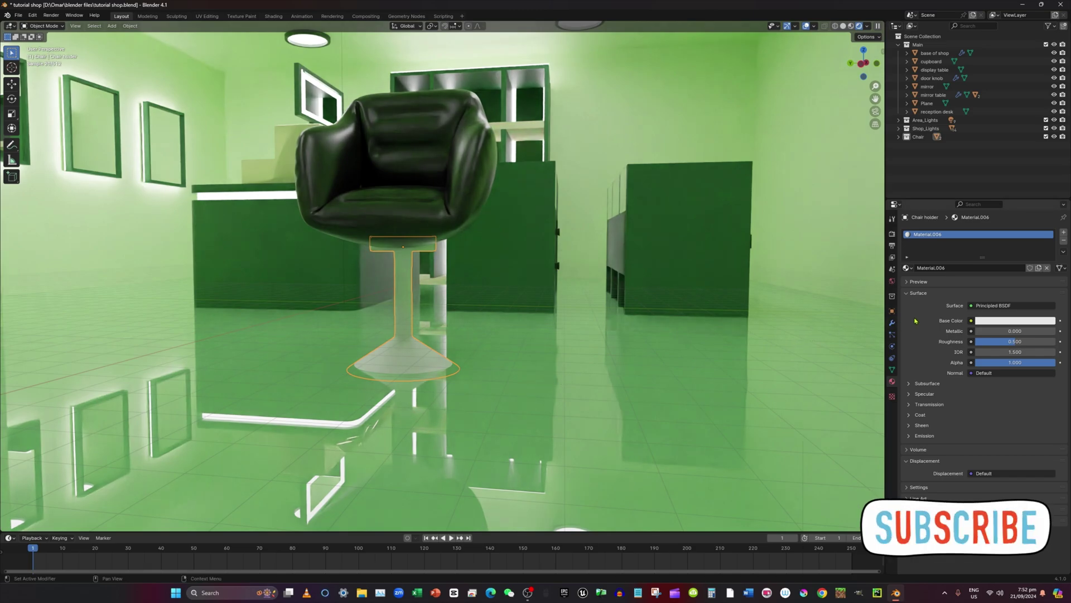
{"action": "left_click", "coordinate": [1008, 322]}
{"action": "left_click_drag", "start_coordinate": [1049, 197], "coordinate": [1049, 186]}
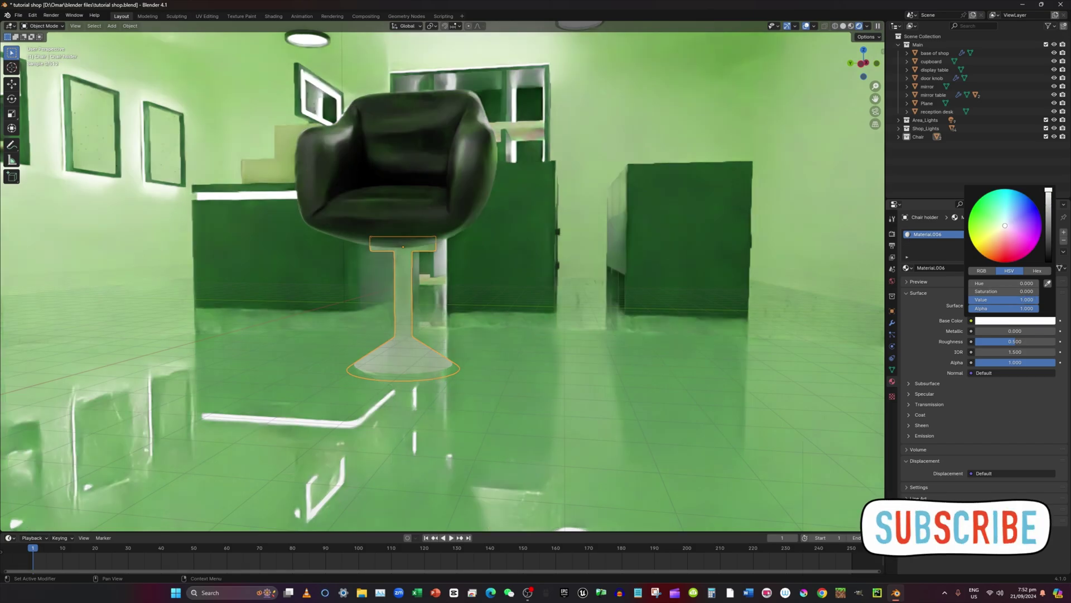
Step: Try a metallic value of 1 on the pedestal base's material
{"action": "left_click", "coordinate": [999, 334]}
{"action": "type", "text": "1"}
{"action": "key", "text": "Return"}
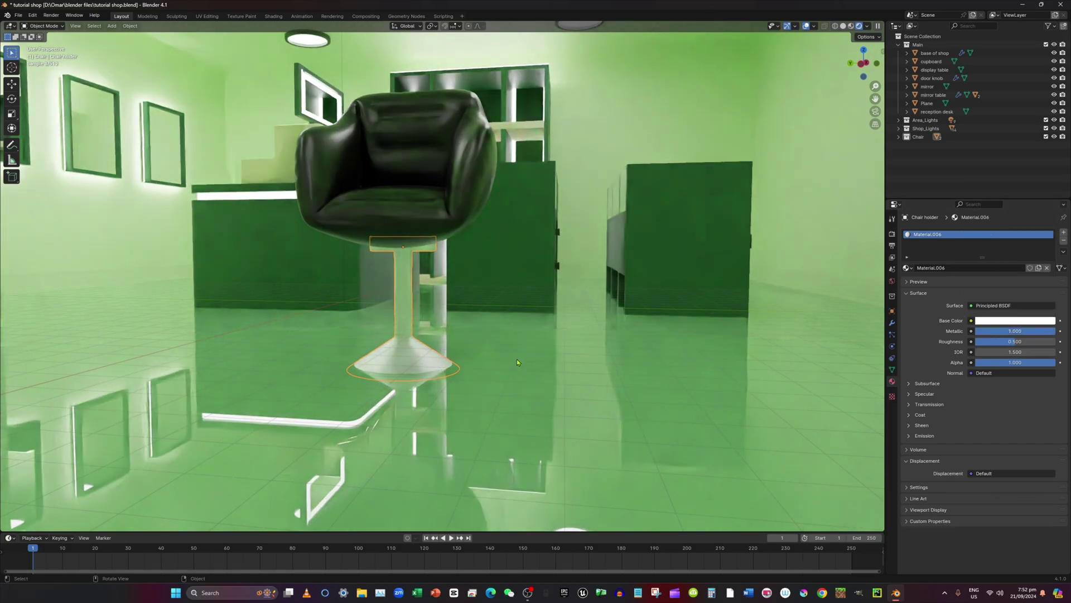
Step: Set both the metallic and roughness values of the pedestal base's material to 0
{"action": "left_click_drag", "start_coordinate": [1030, 342], "coordinate": [919, 332]}
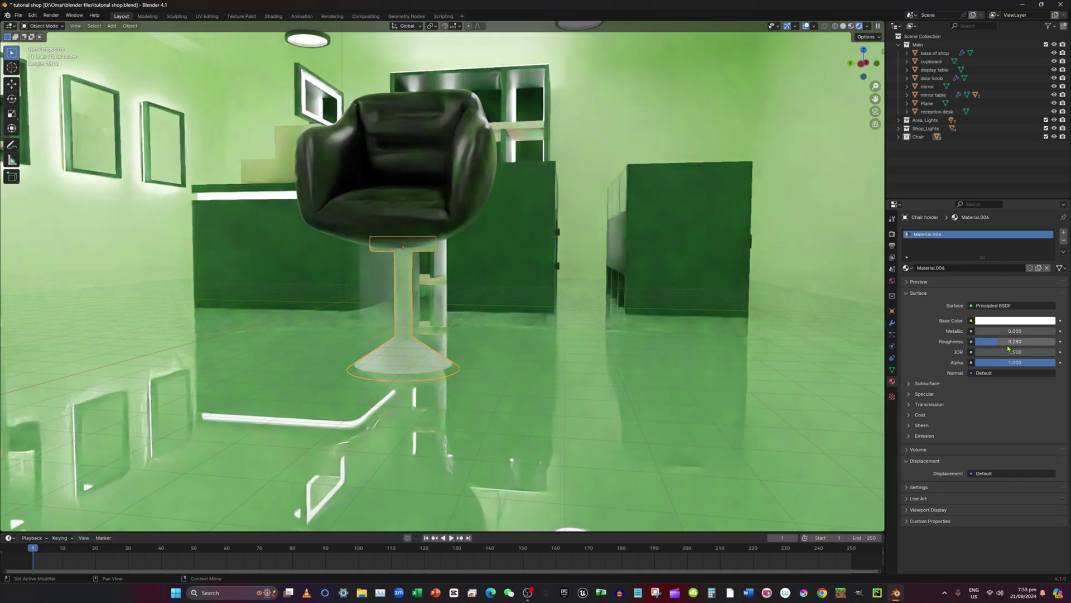
{"action": "left_click_drag", "start_coordinate": [1008, 342], "coordinate": [979, 342]}
{"action": "mouse_move", "coordinate": [661, 356]}
{"action": "middle_mouse_down"}
{"action": "mouse_move", "coordinate": [638, 364]}
{"action": "mouse_move", "coordinate": [646, 356]}
{"action": "middle_mouse_up"}
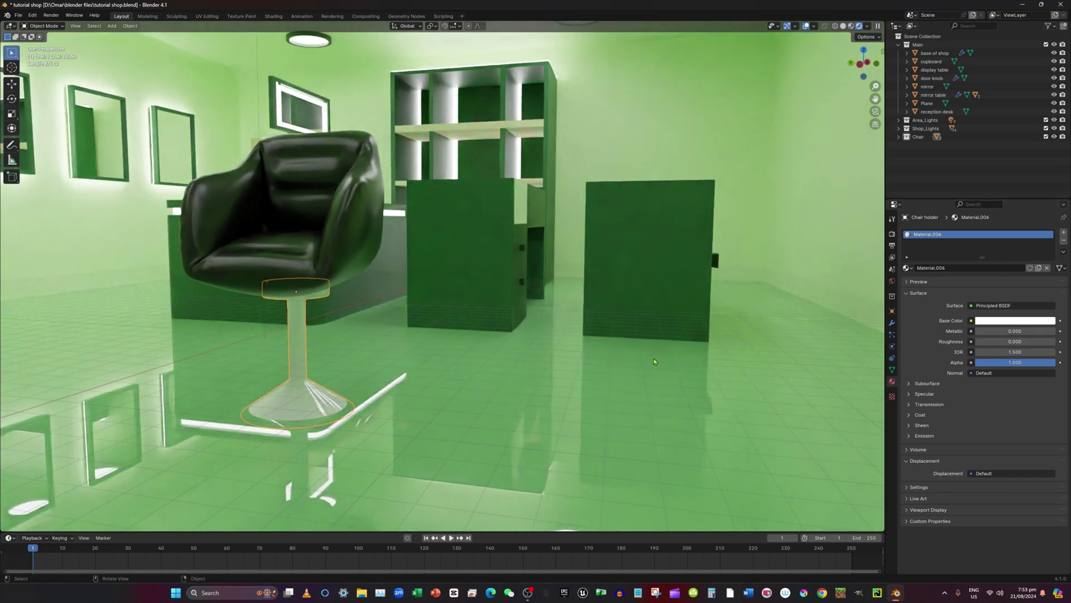
Step: Select the chair seat together with its pedestal base
{"action": "scroll", "coordinate": [665, 363], "scroll_direction": "down", "scroll_amount": 2}
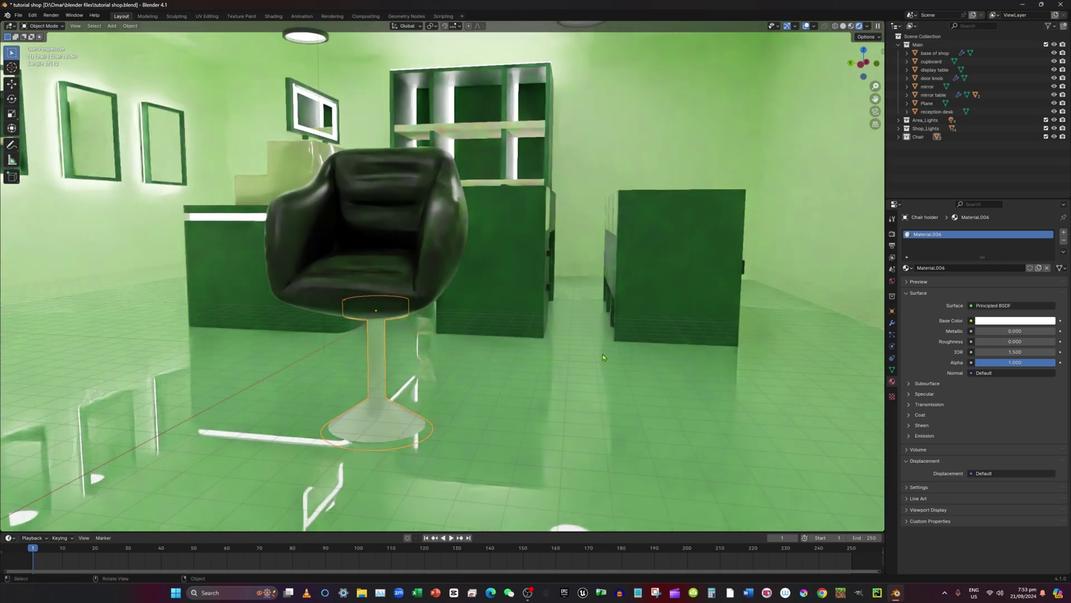
{"action": "scroll", "coordinate": [603, 353], "scroll_direction": "down", "scroll_amount": 3}
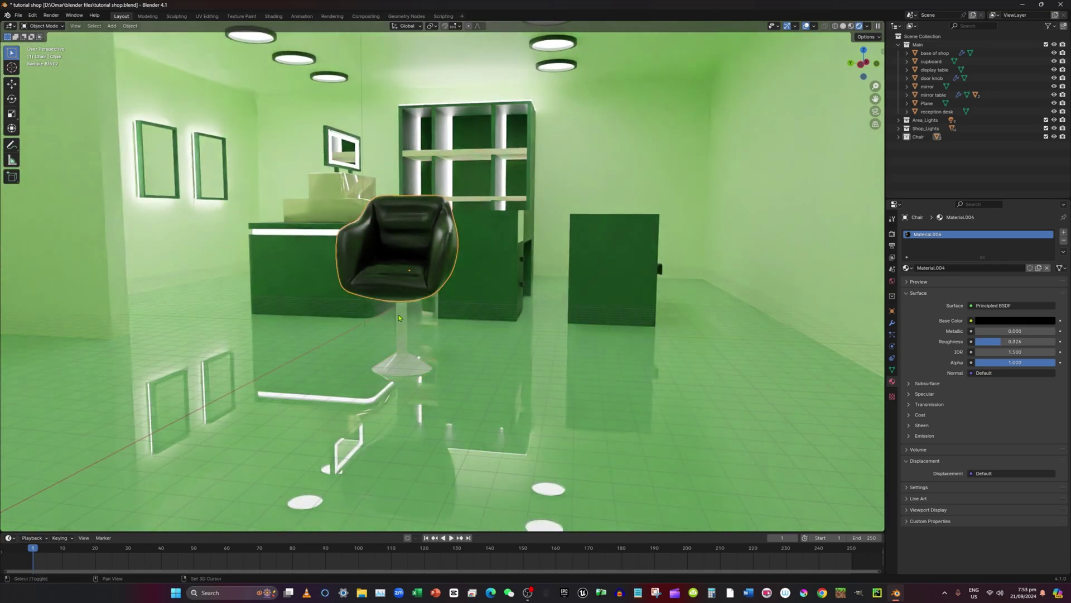
{"action": "middle_click_drag", "start_coordinate": [402, 318], "coordinate": [445, 316]}
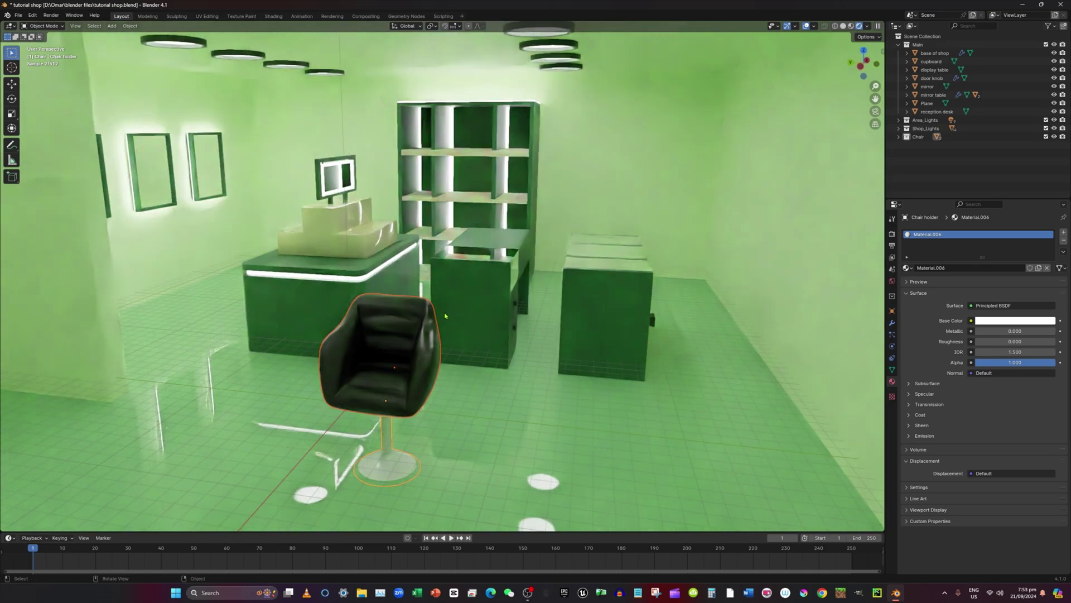